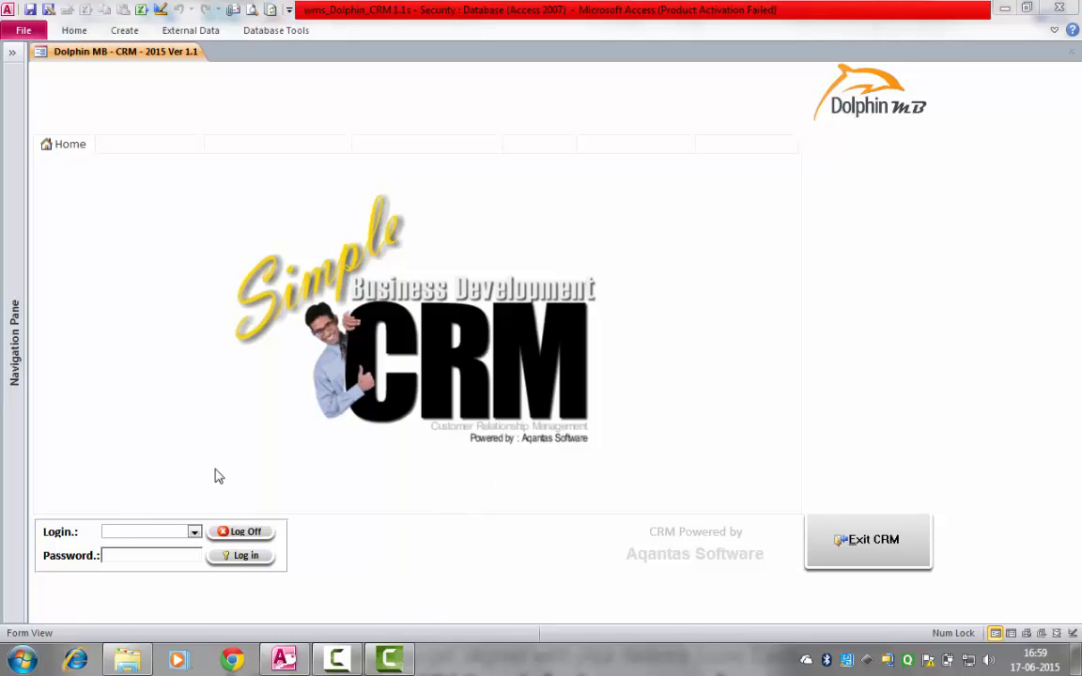
Log in to the CRM as Admin with the account password and acknowledge the access message
{"action": "left_click", "coordinate": [194, 532]}
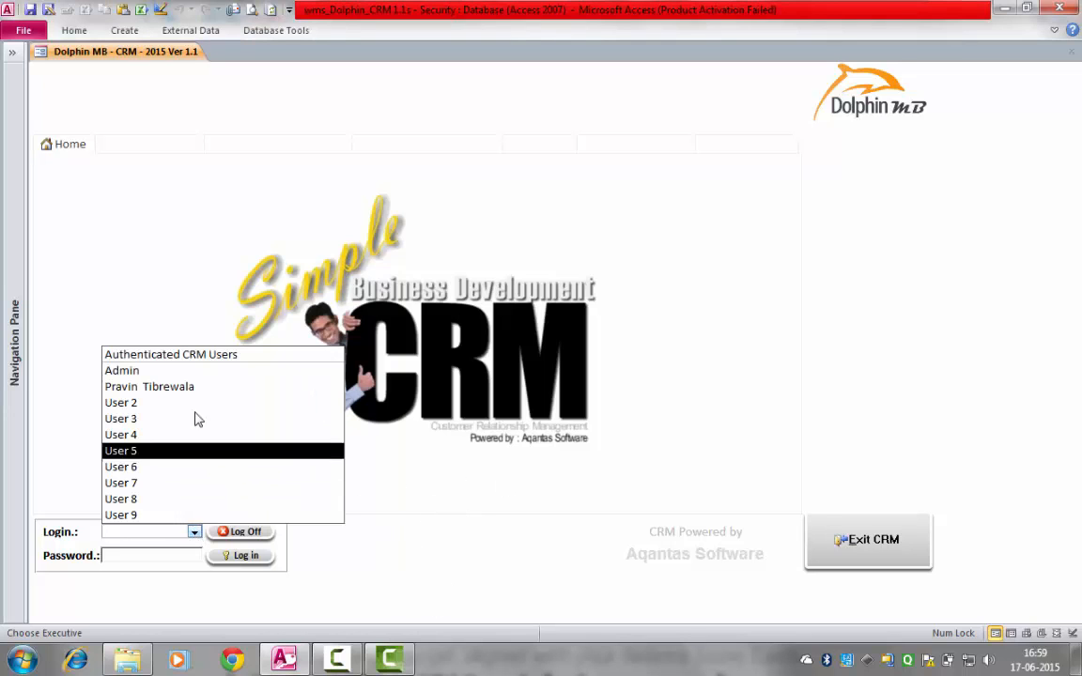
{"action": "left_click", "coordinate": [193, 376]}
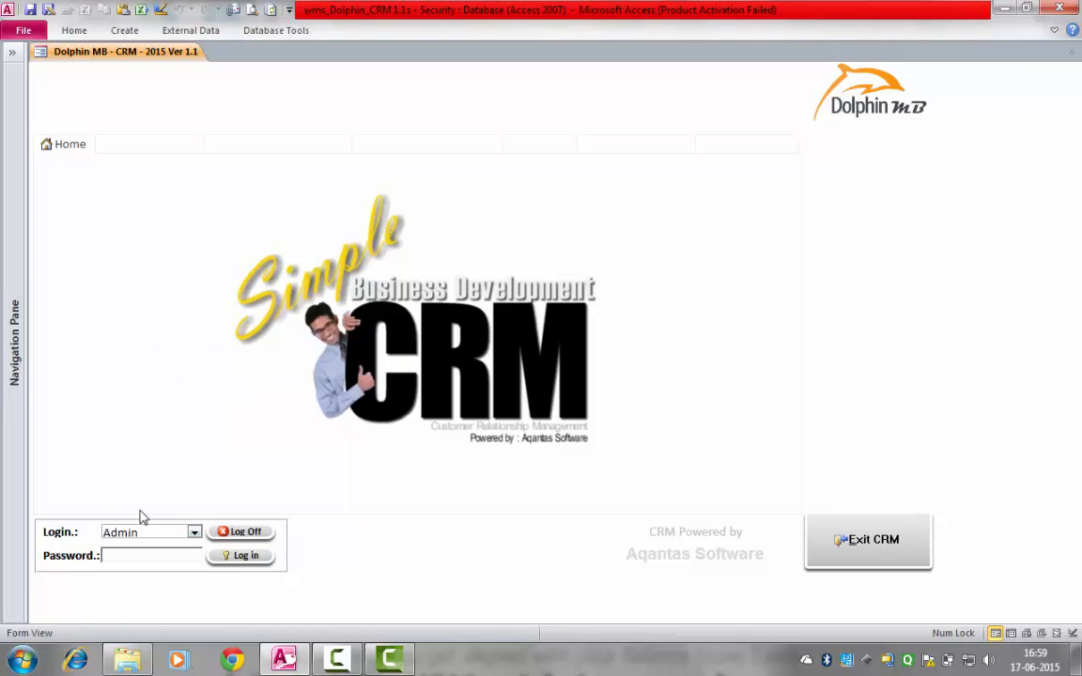
{"action": "type", "text": "***"}
{"action": "key", "text": "Return"}
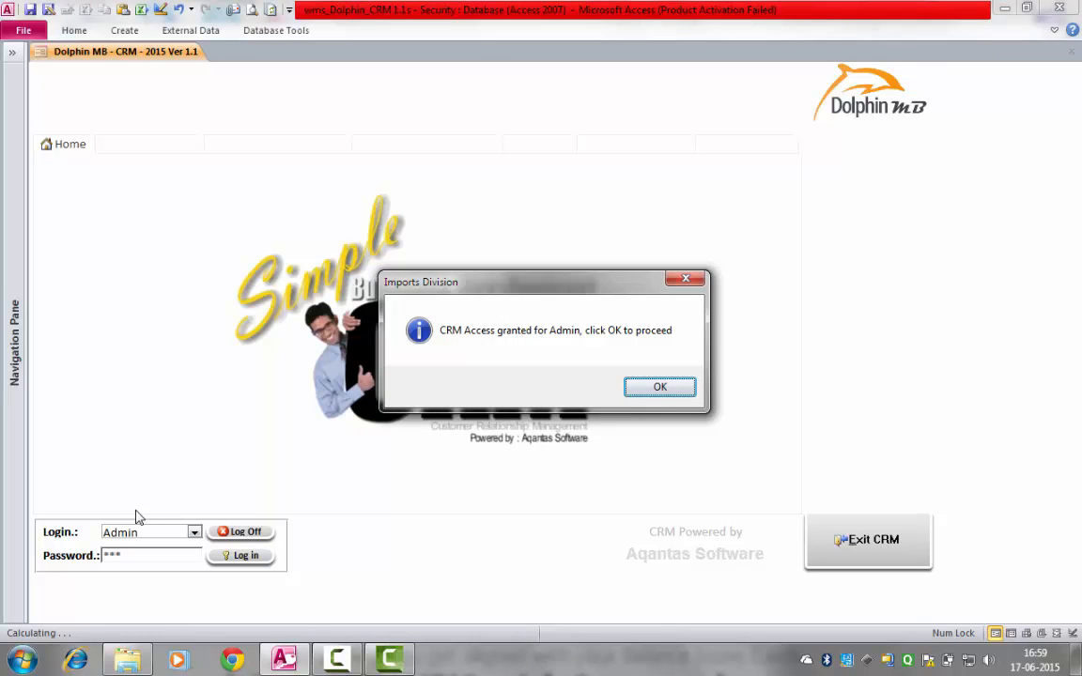
{"action": "key", "text": "Return"}
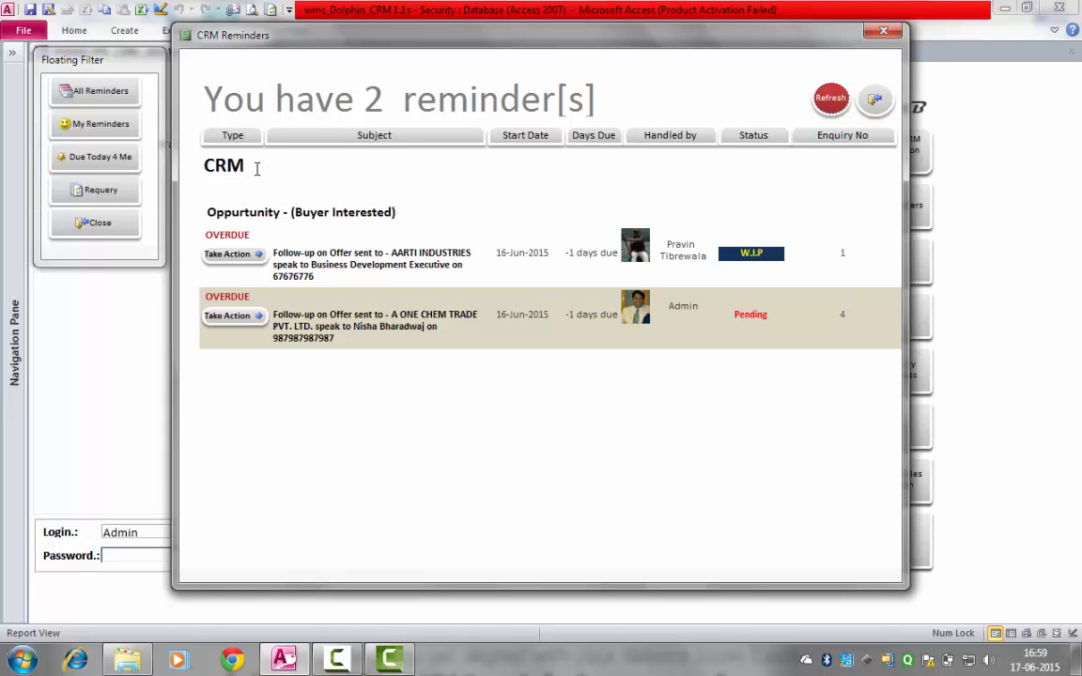
Examine the AARTI INDUSTRIES reminder's category, subject, contact details, start date, days due and enquiry number
{"action": "left_click_drag", "start_coordinate": [256, 167], "coordinate": [190, 177]}
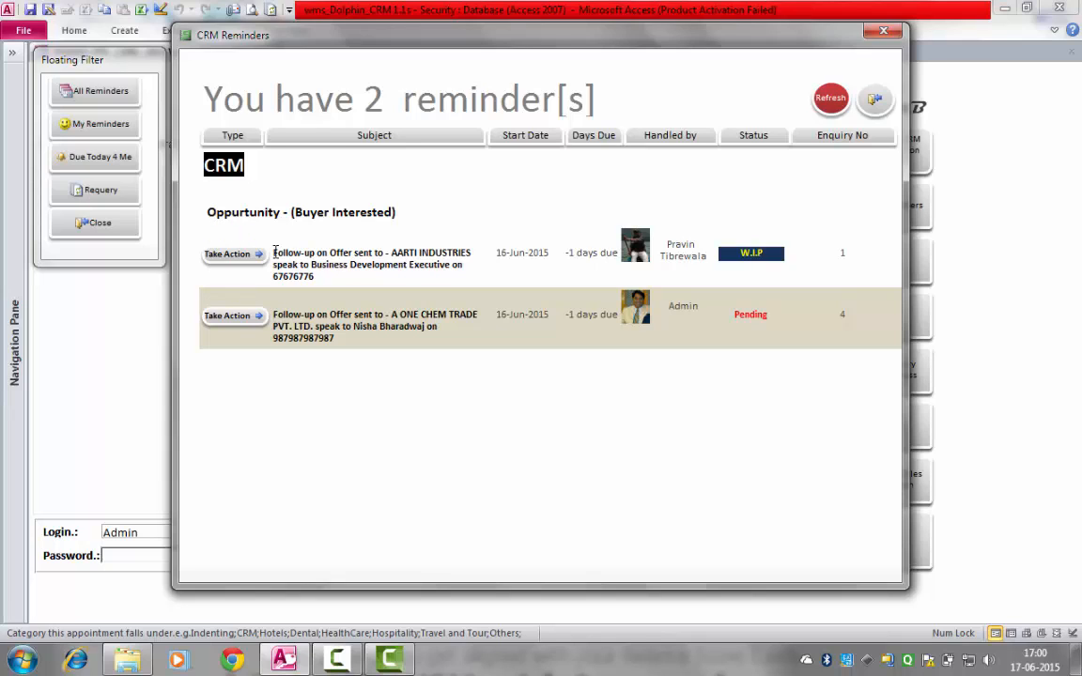
{"action": "left_click_drag", "start_coordinate": [274, 252], "coordinate": [343, 278]}
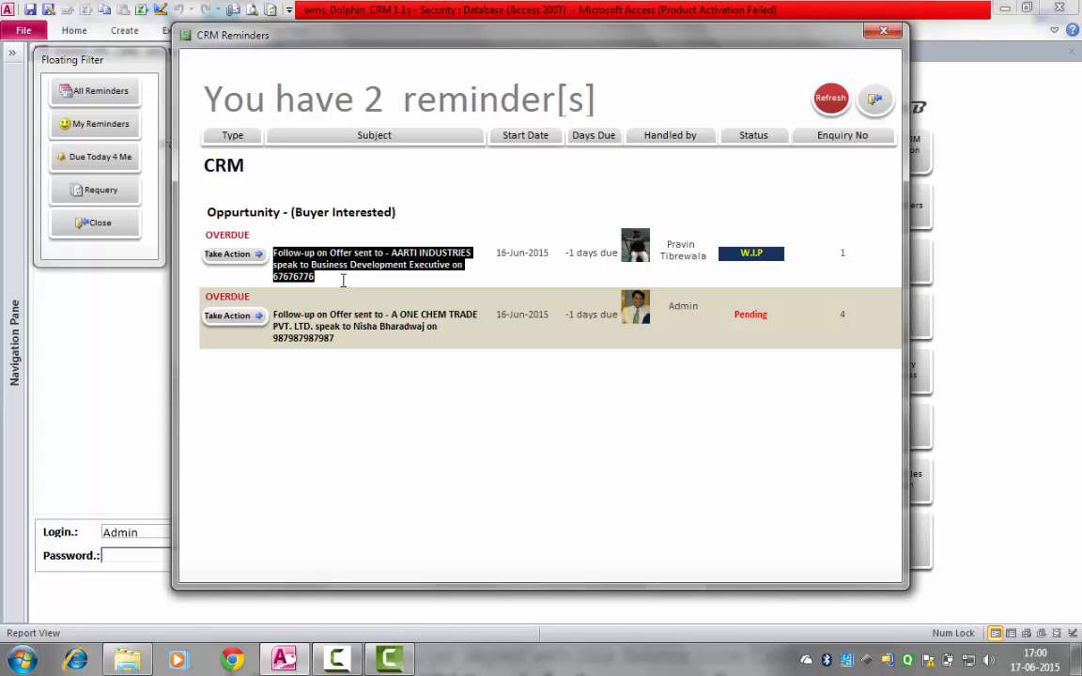
{"action": "left_click", "coordinate": [343, 280]}
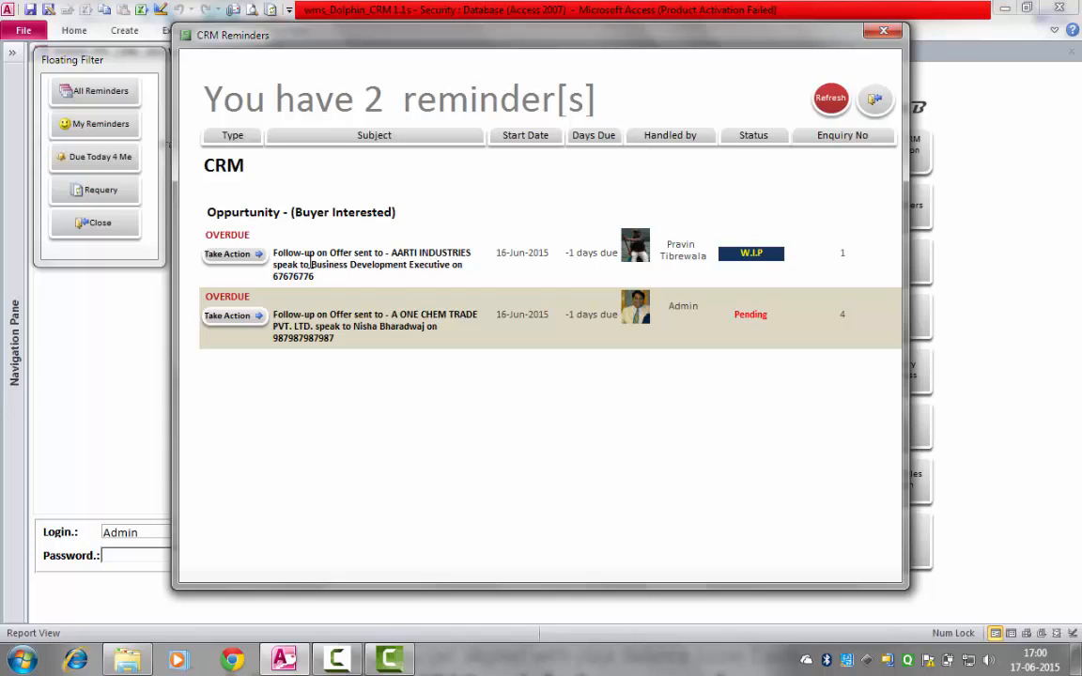
{"action": "left_click_drag", "start_coordinate": [311, 265], "coordinate": [451, 264]}
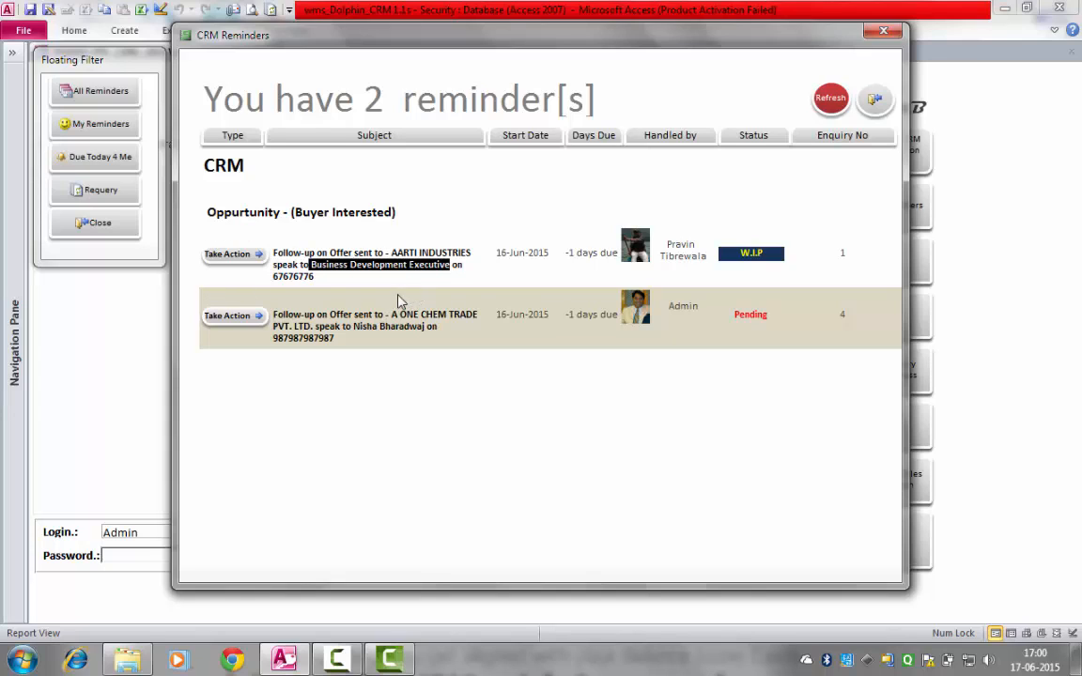
{"action": "left_click", "coordinate": [275, 277]}
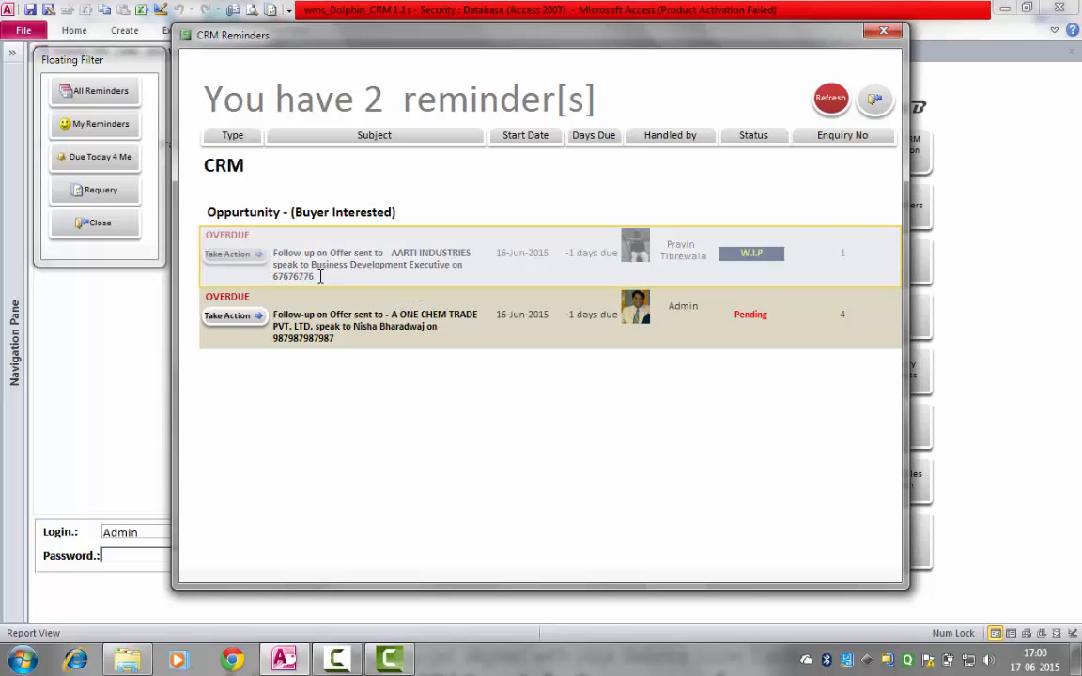
{"action": "double_click", "coordinate": [278, 274]}
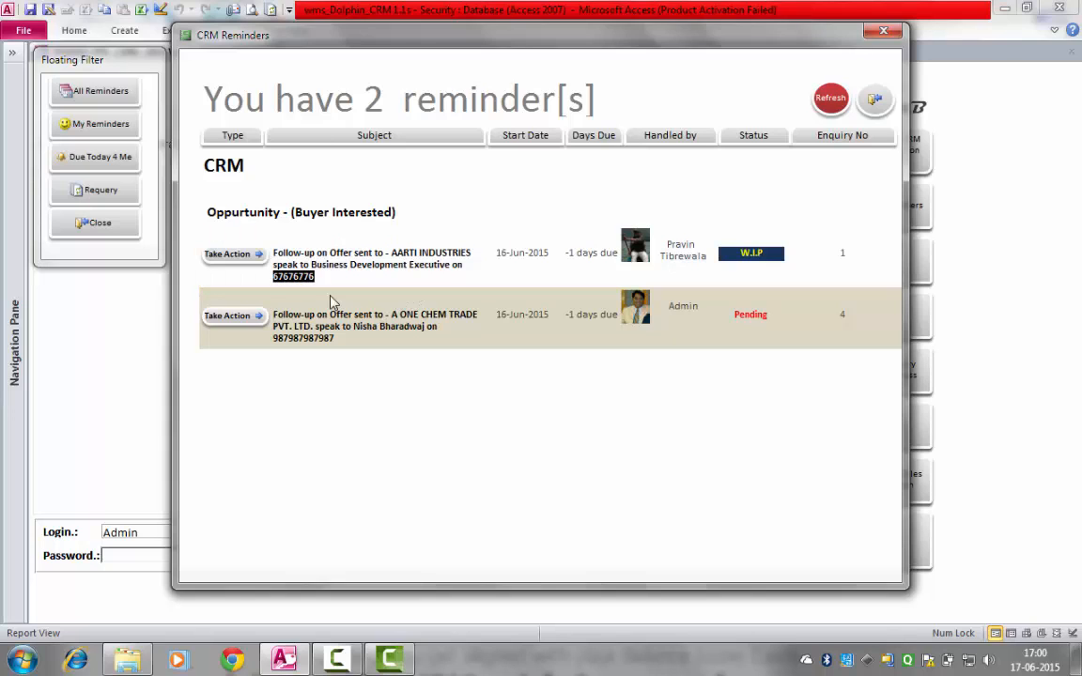
{"action": "left_click", "coordinate": [396, 273]}
{"action": "left_click_drag", "start_coordinate": [556, 257], "coordinate": [488, 254]}
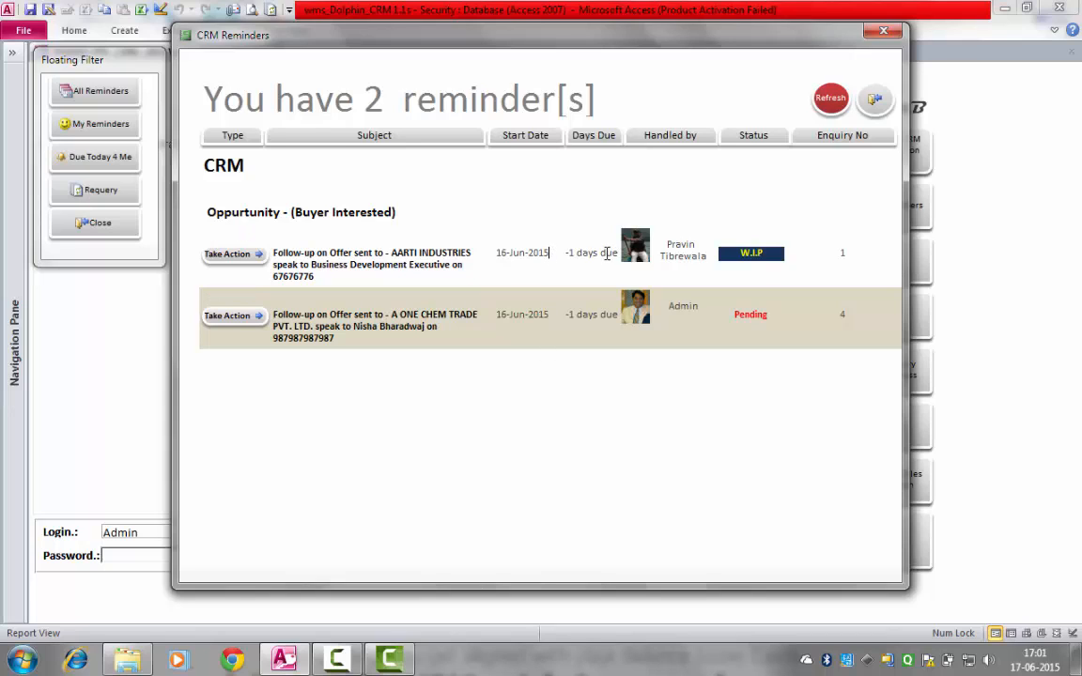
{"action": "key", "text": "Tab"}
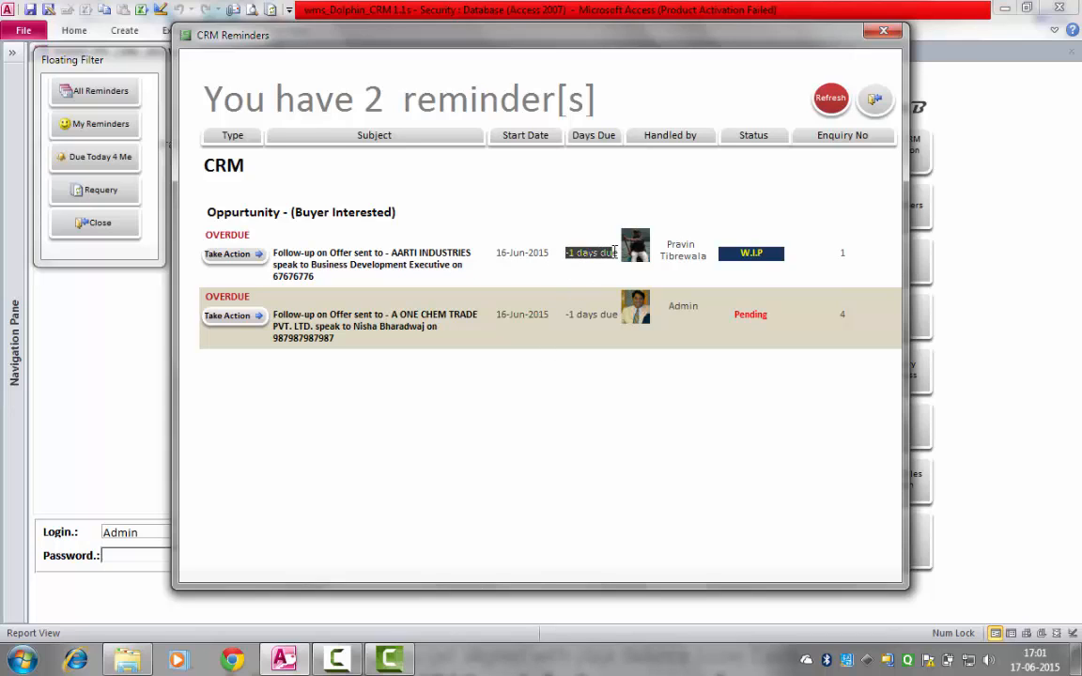
{"action": "left_click", "coordinate": [566, 276]}
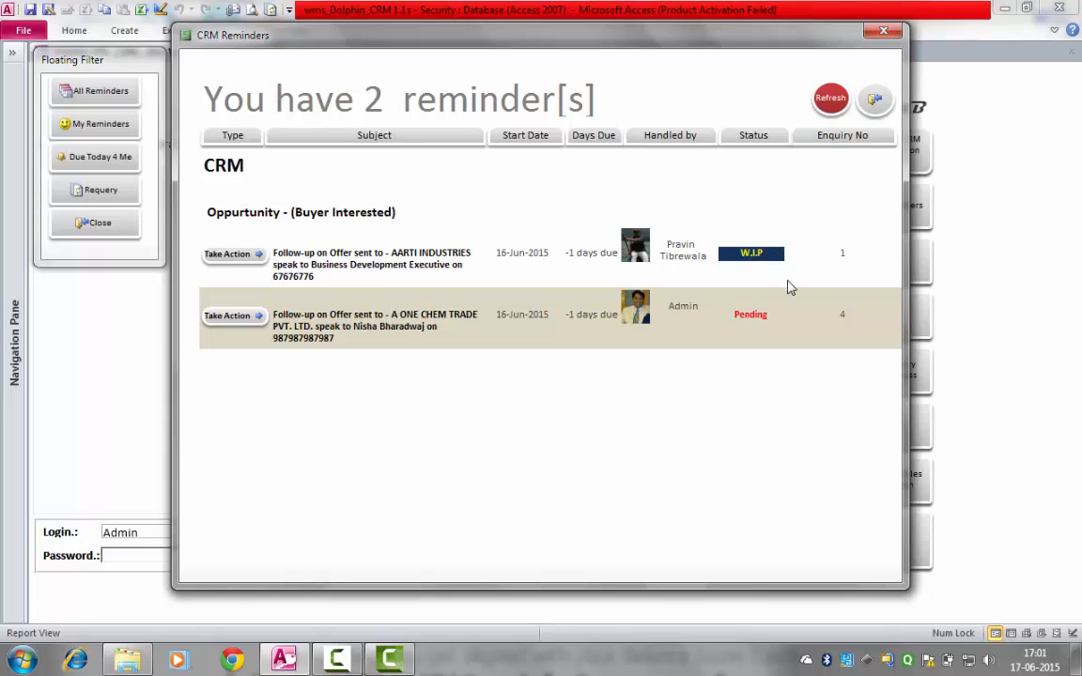
{"action": "left_click", "coordinate": [832, 253]}
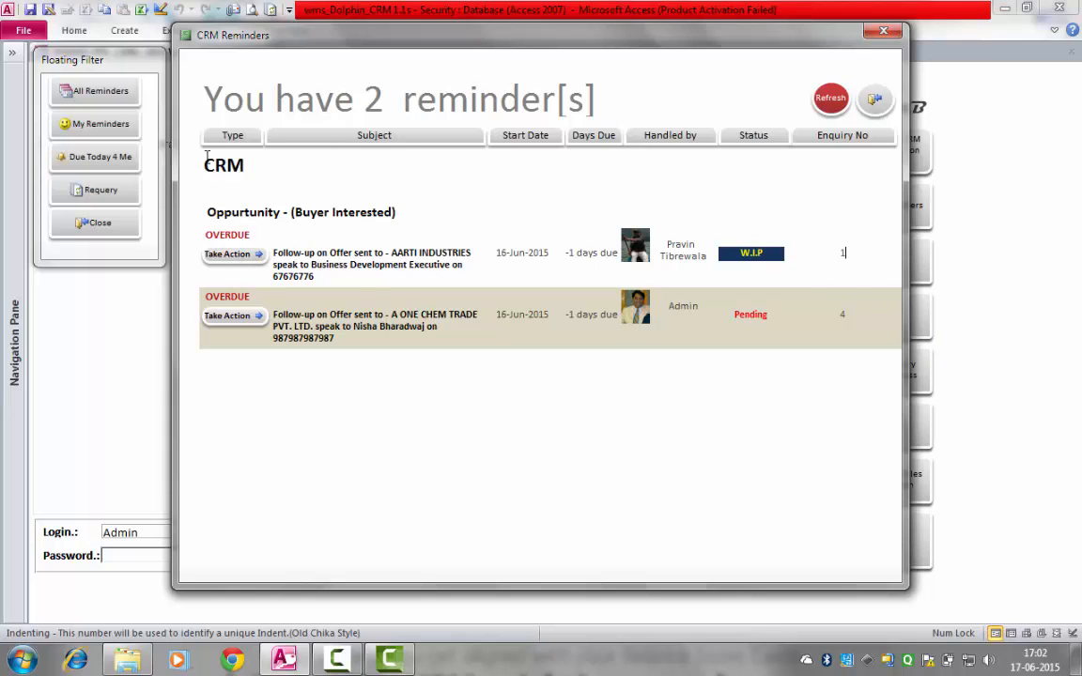
Move the floating filter up and view the list under All Reminders, My Reminders and Due Today 4 Me
{"action": "left_click_drag", "start_coordinate": [133, 66], "coordinate": [135, 43]}
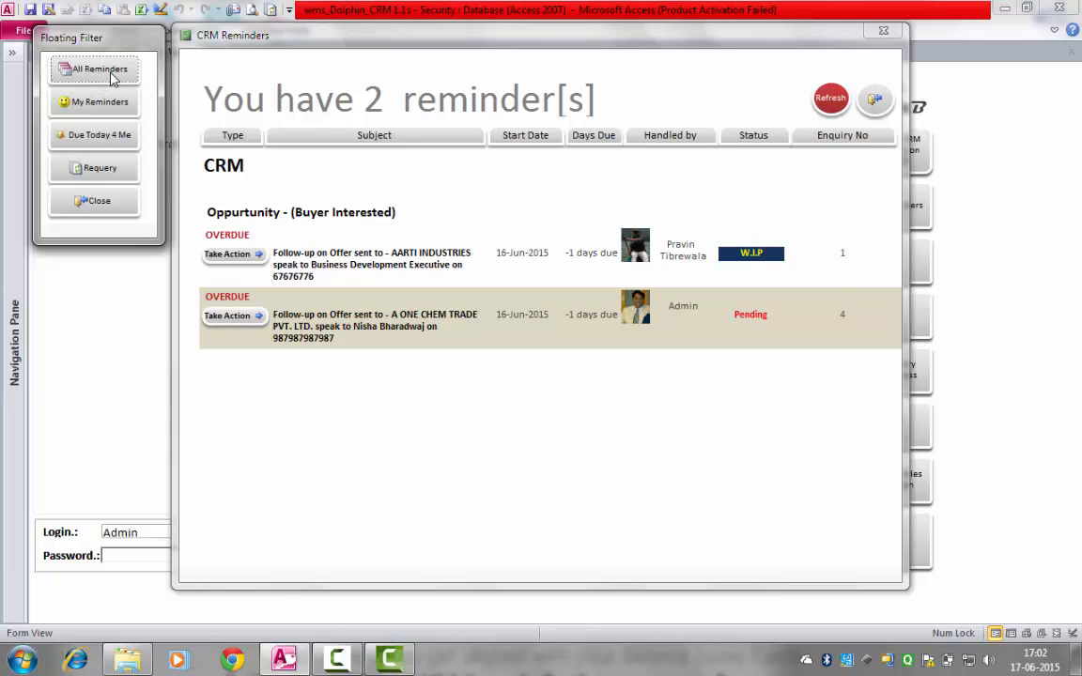
{"action": "left_click", "coordinate": [109, 75]}
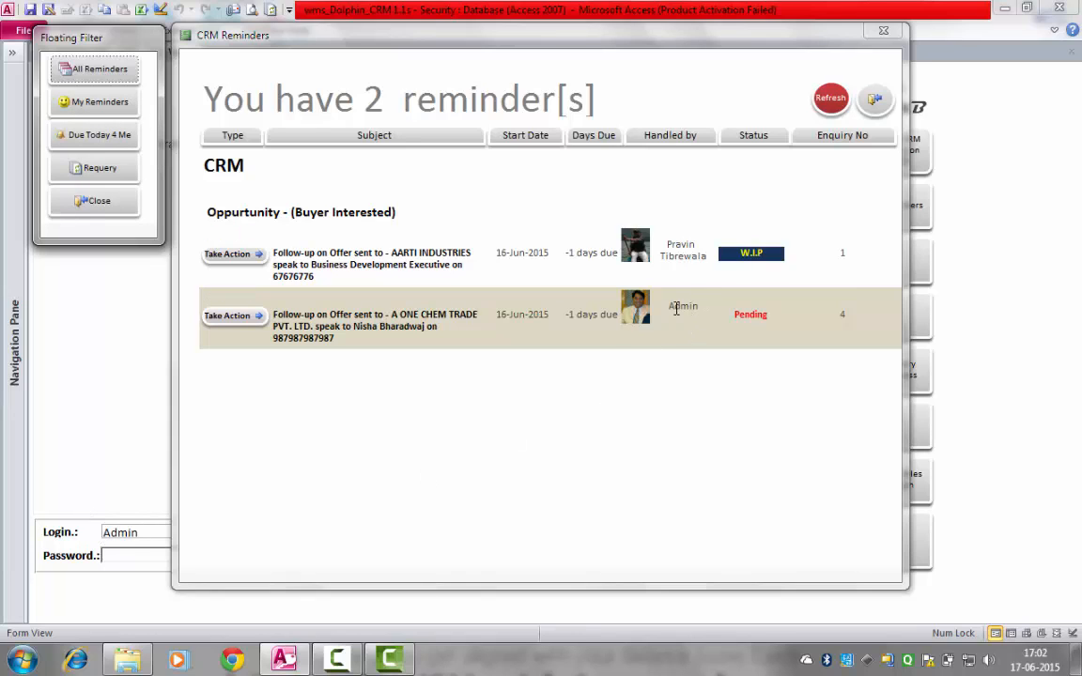
{"action": "left_click", "coordinate": [123, 106]}
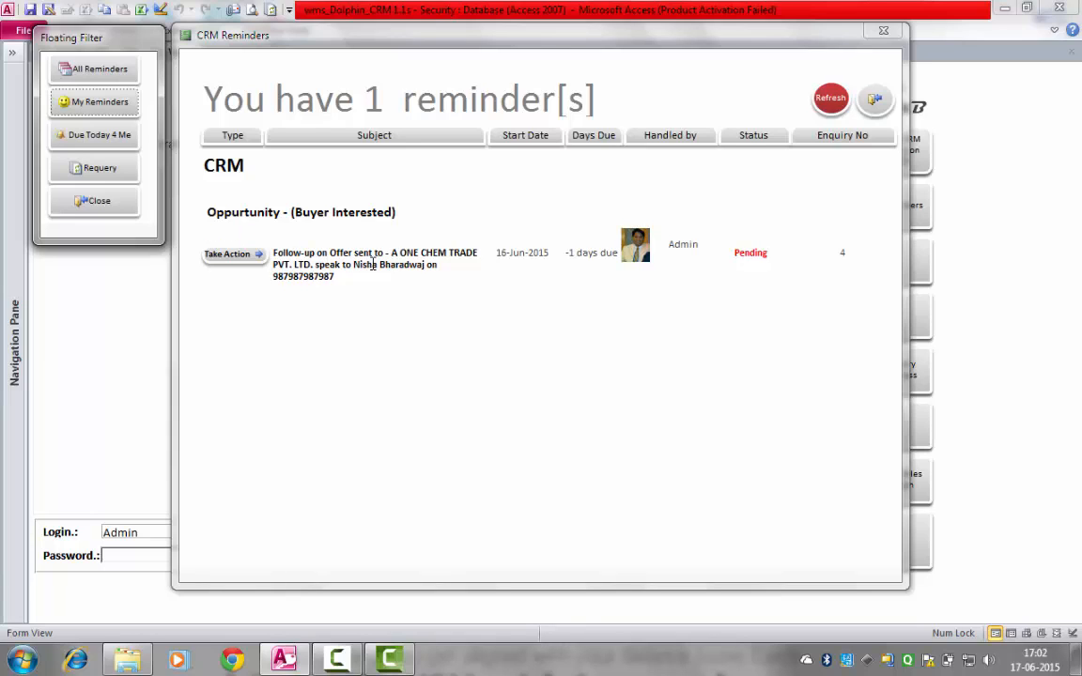
{"action": "left_click", "coordinate": [111, 140]}
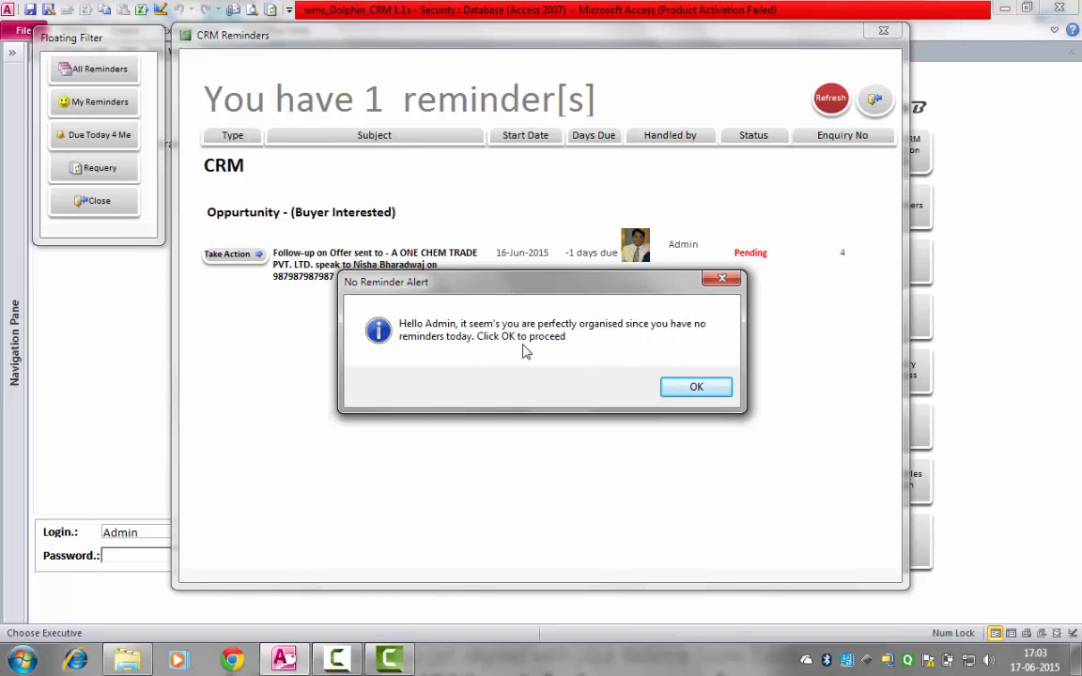
{"action": "left_click", "coordinate": [702, 391]}
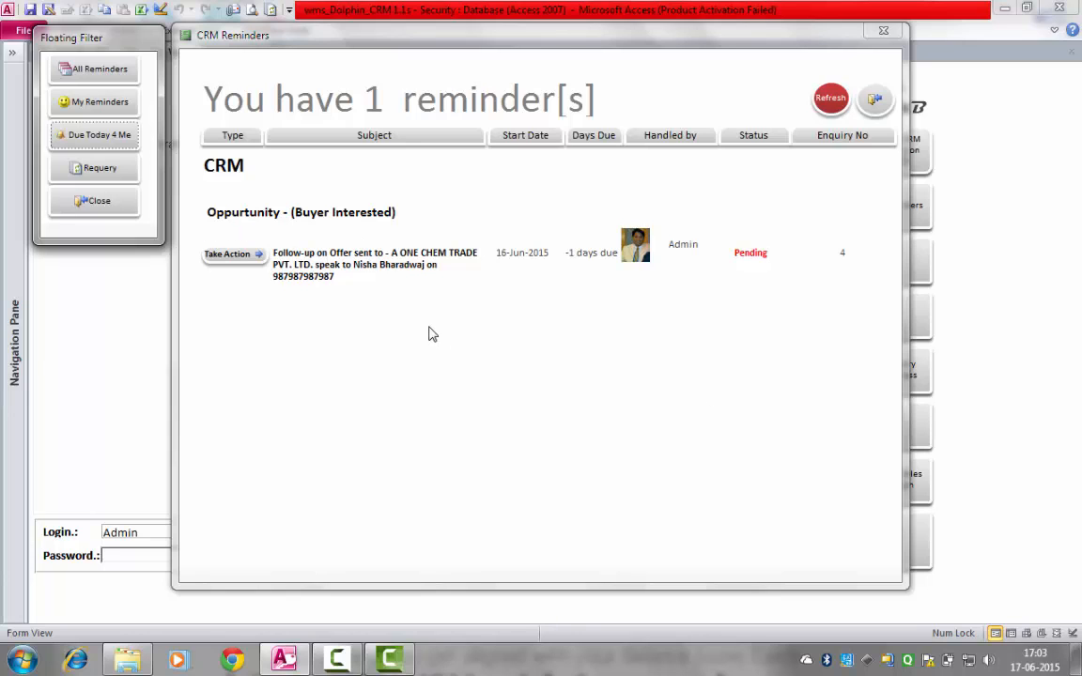
Requery and refresh the reminder list, restoring the view of all reminders
{"action": "left_click", "coordinate": [99, 169]}
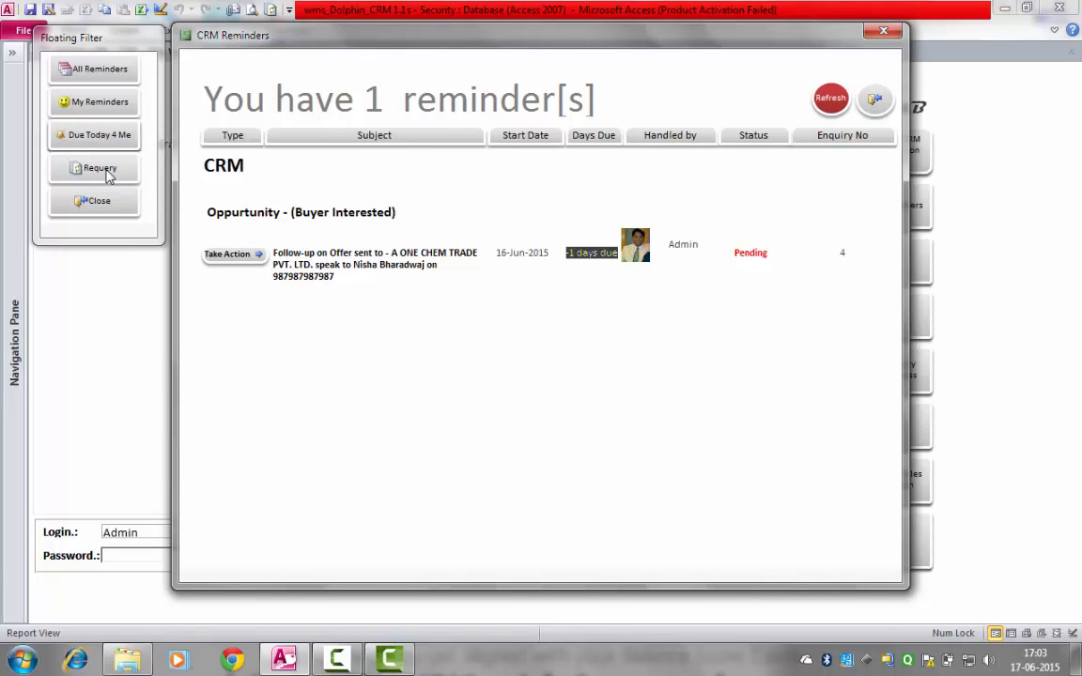
{"action": "left_click", "coordinate": [830, 110]}
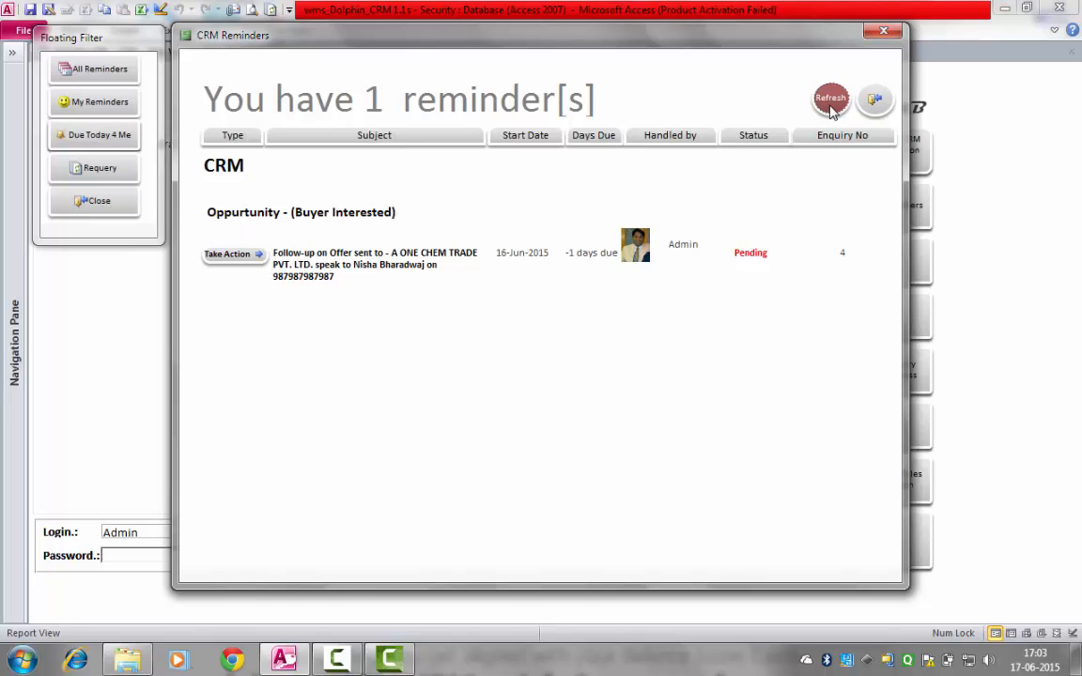
{"action": "left_click", "coordinate": [113, 75]}
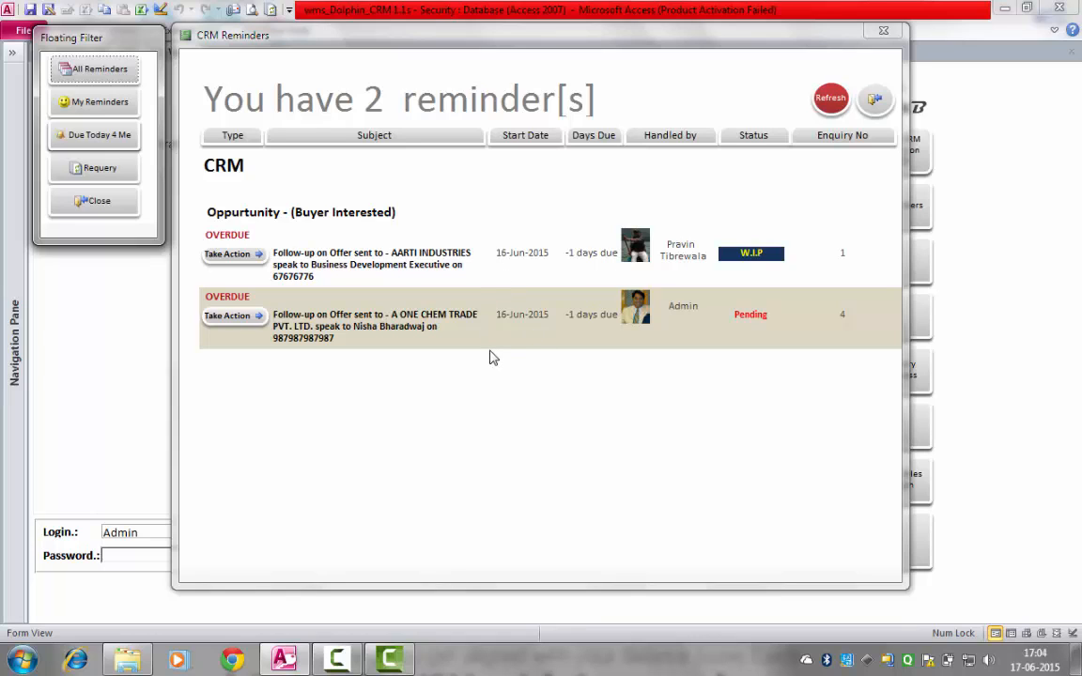
{"action": "left_click", "coordinate": [832, 104]}
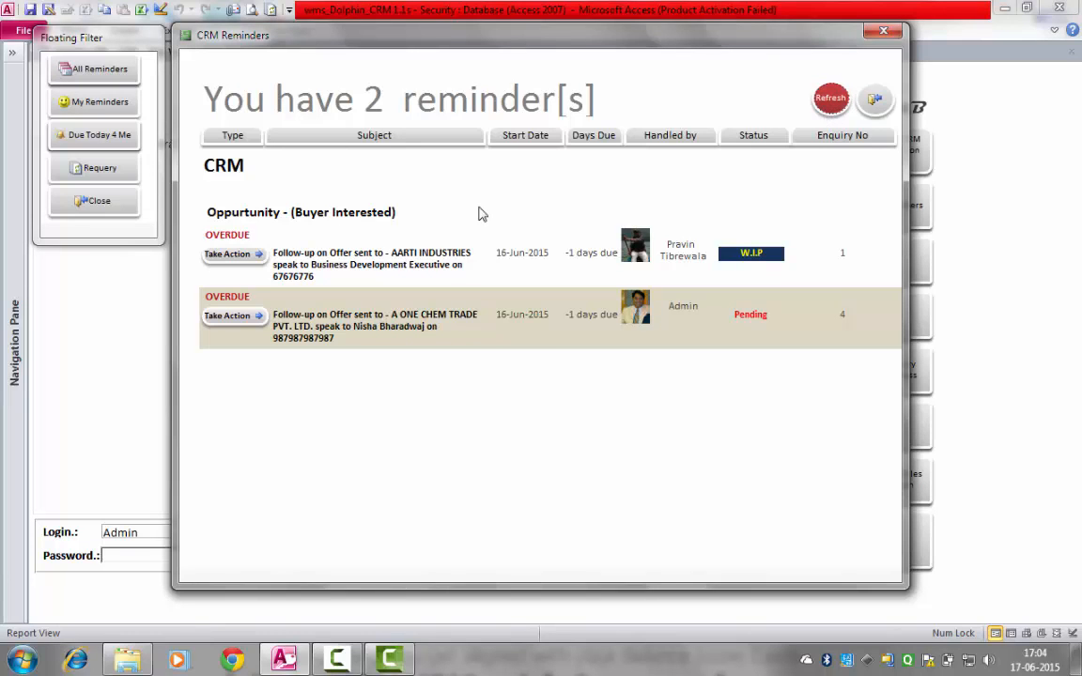
{"action": "left_click", "coordinate": [105, 178]}
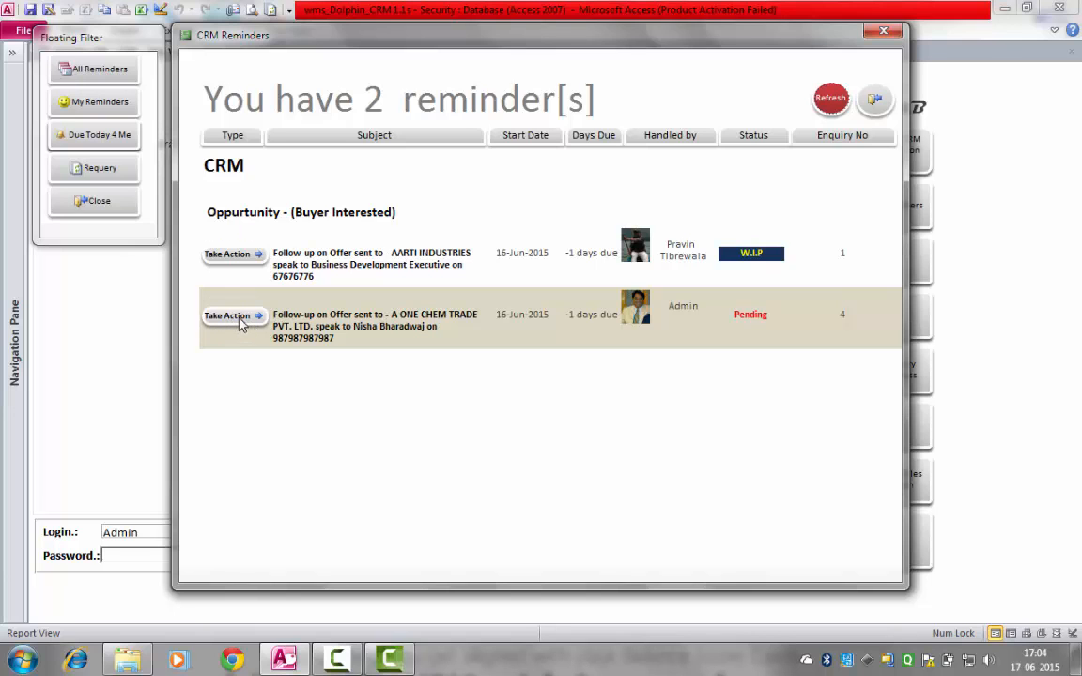
Open the action form for the A ONE CHEM TRADE reminder and review its category options, enquiry number and assignee options
{"action": "left_click", "coordinate": [239, 318]}
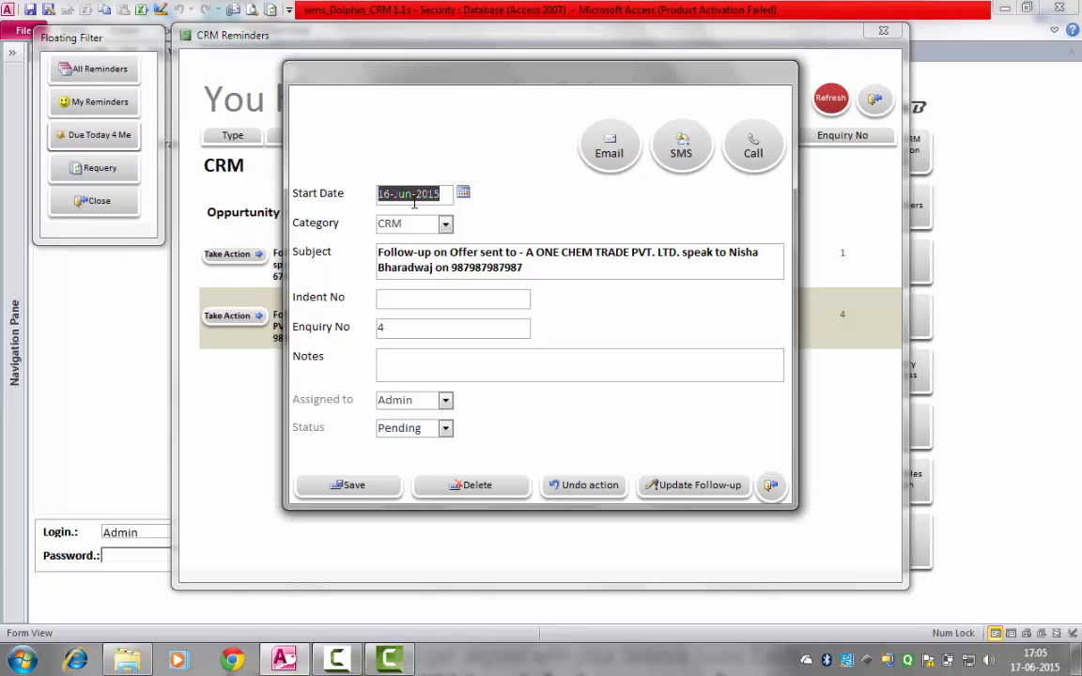
{"action": "left_click", "coordinate": [446, 225]}
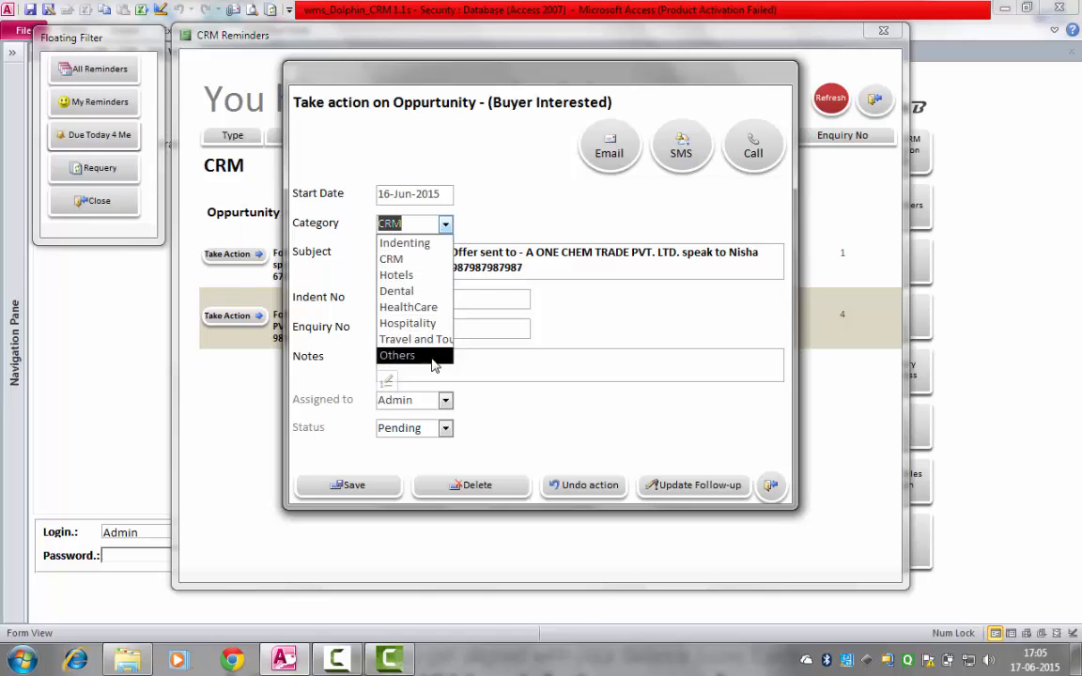
{"action": "left_click", "coordinate": [446, 227]}
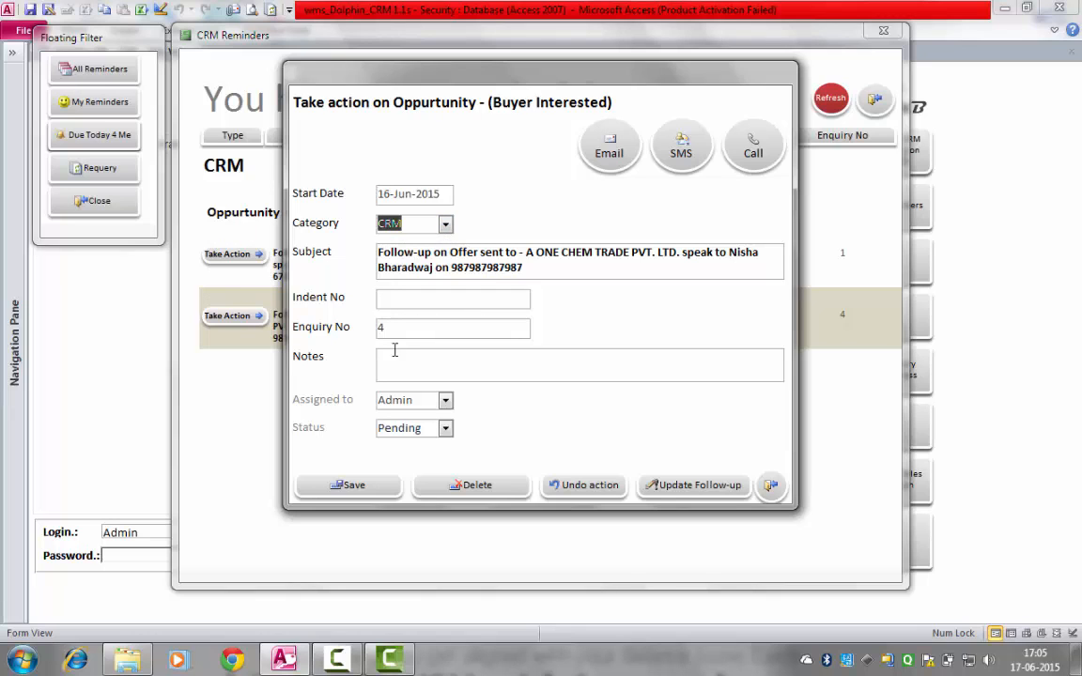
{"action": "left_click", "coordinate": [371, 327]}
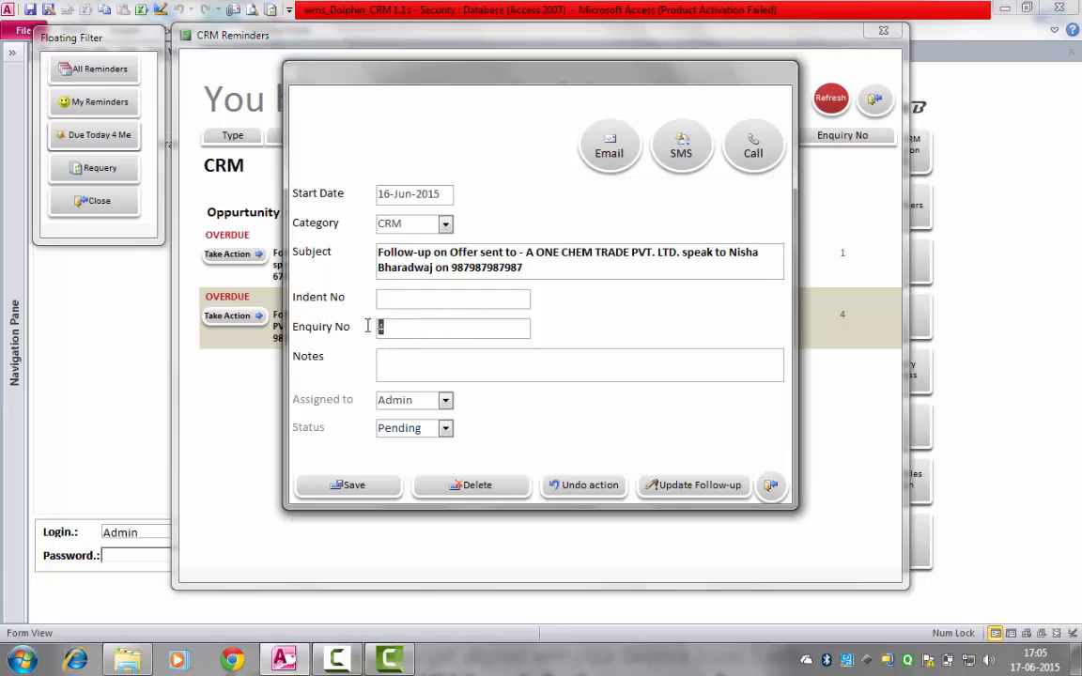
{"action": "left_click", "coordinate": [447, 402]}
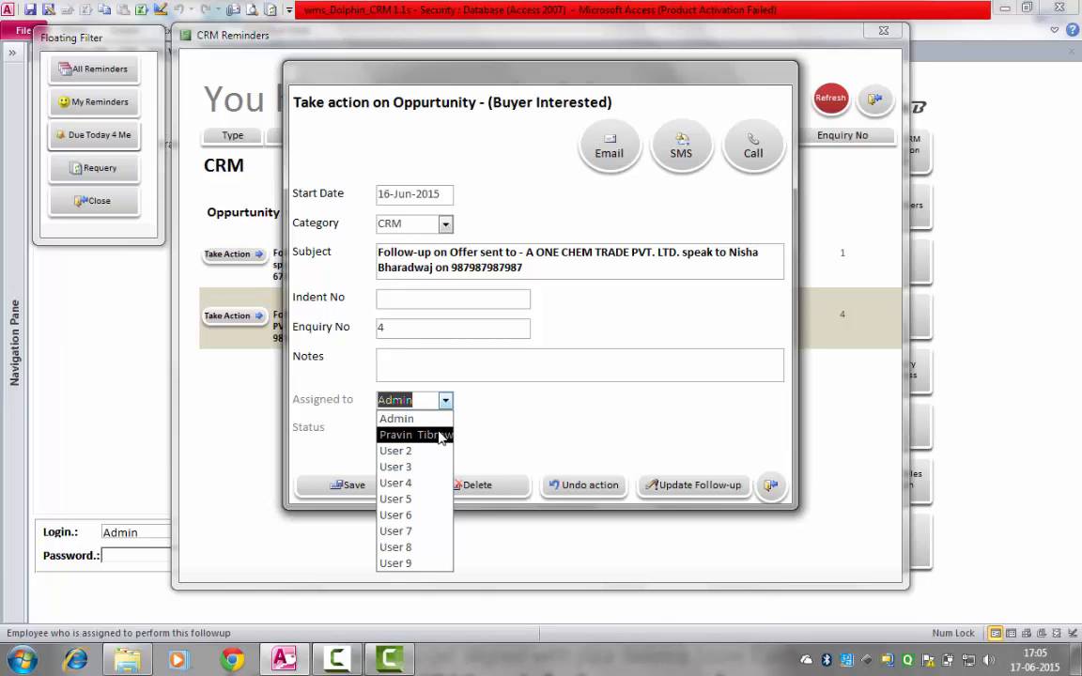
{"action": "key", "text": "Escape"}
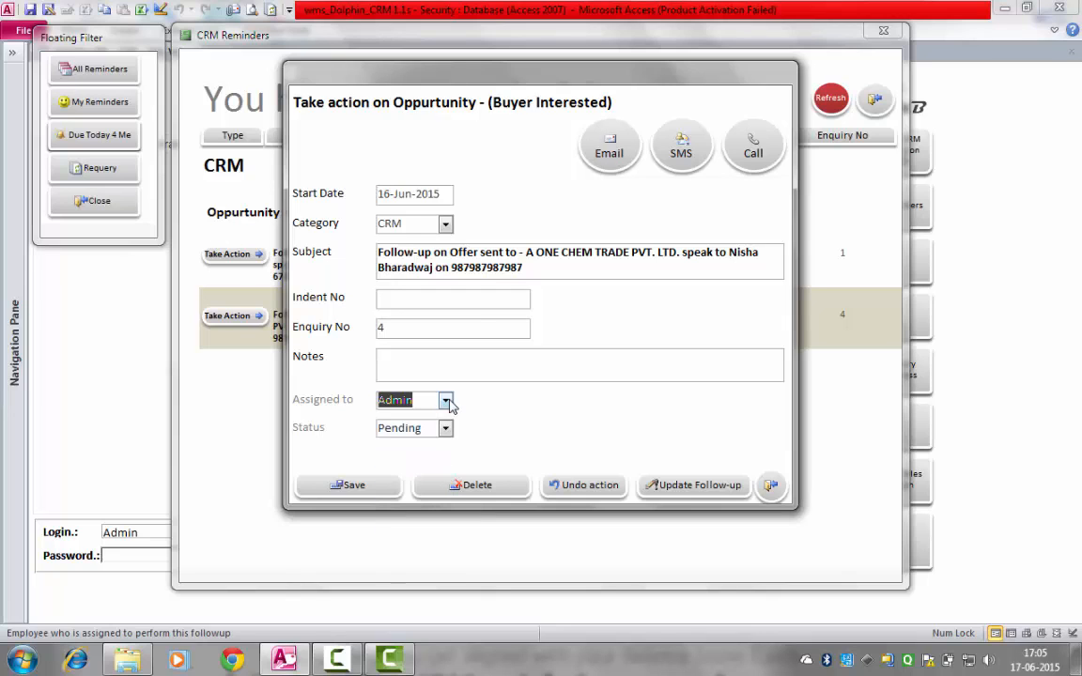
Set the start date of the A ONE CHEM TRADE follow-up to 17-Jun-2015
{"action": "left_click", "coordinate": [443, 195]}
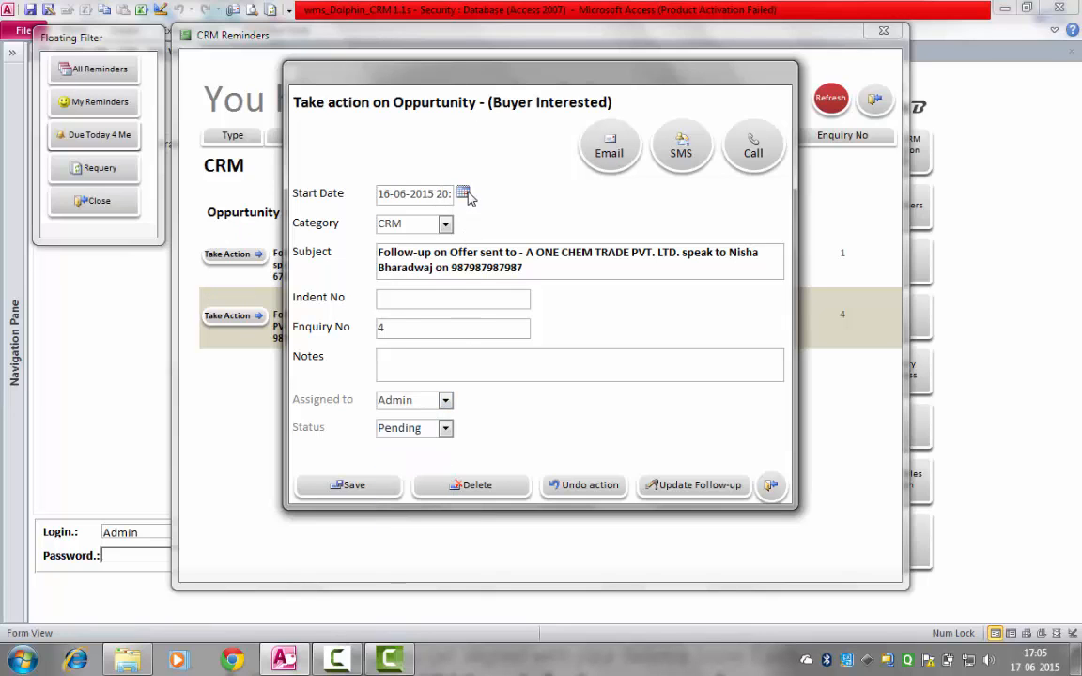
{"action": "left_click", "coordinate": [463, 193]}
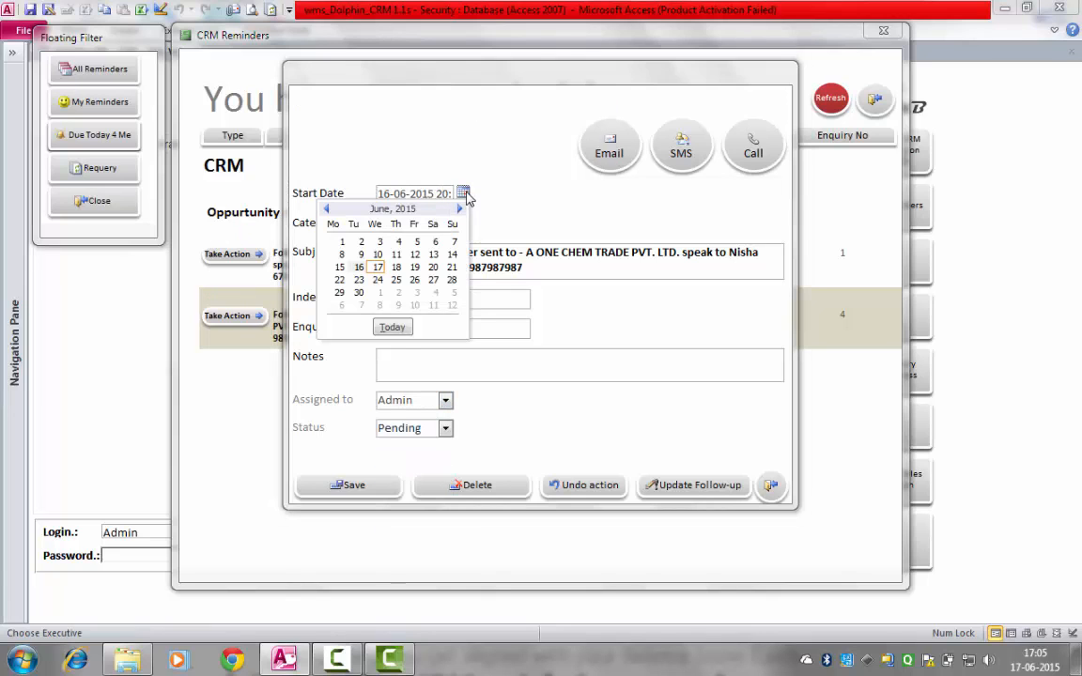
{"action": "left_click", "coordinate": [380, 270]}
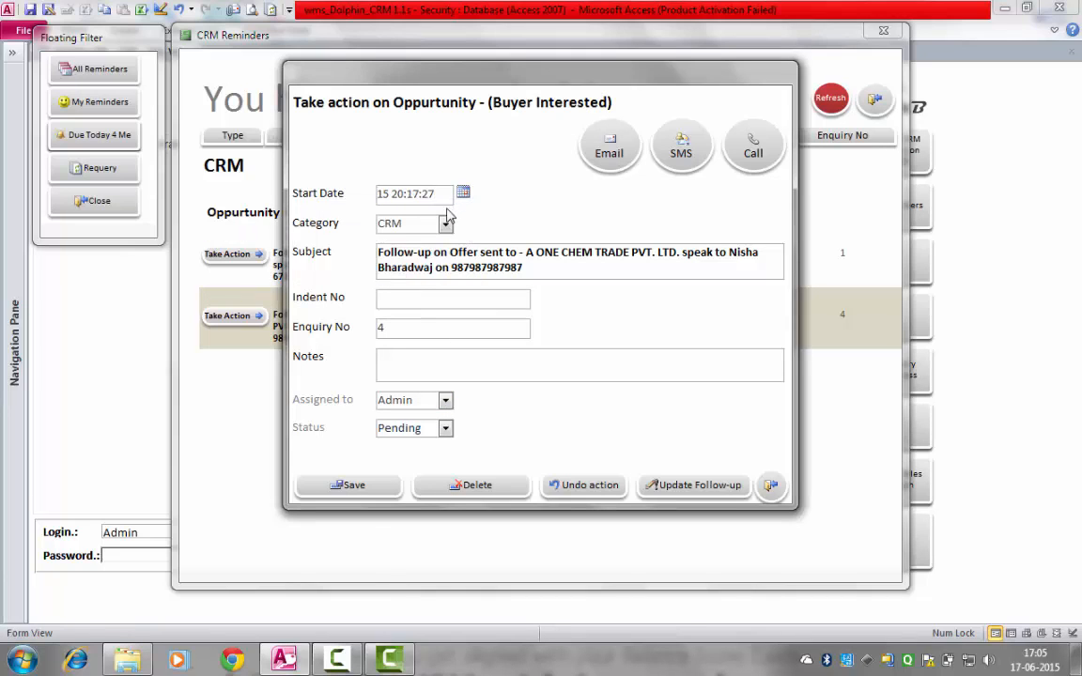
{"action": "key", "text": "Tab"}
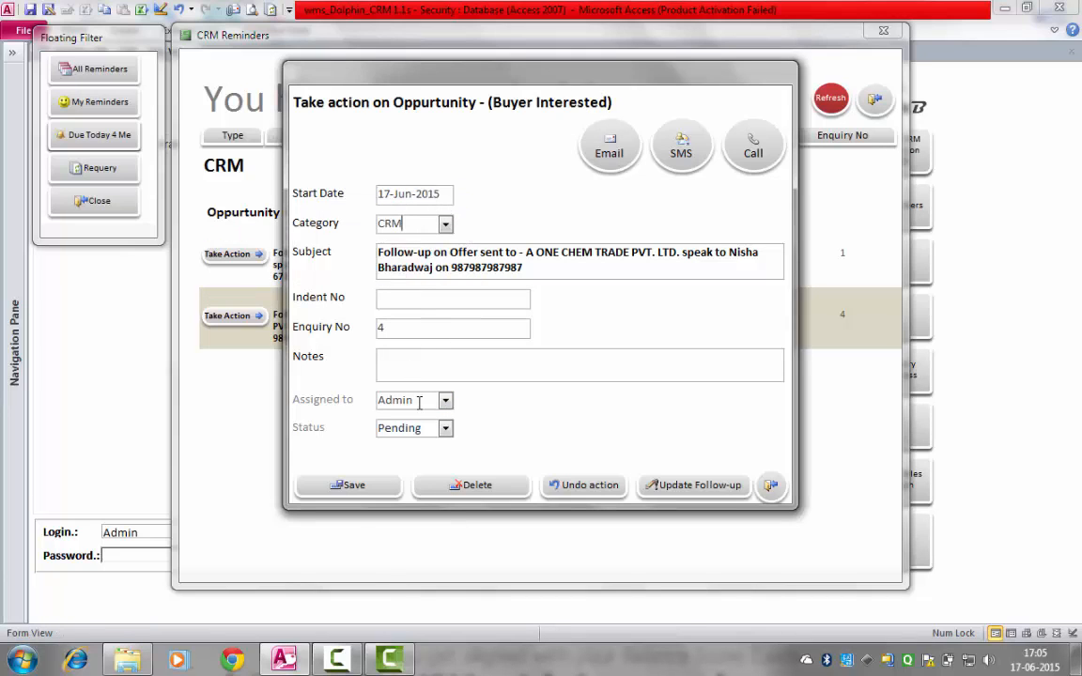
Assign the A ONE CHEM TRADE follow-up to User 3, keep its status as Pending, and save and close the form
{"action": "left_click", "coordinate": [446, 401]}
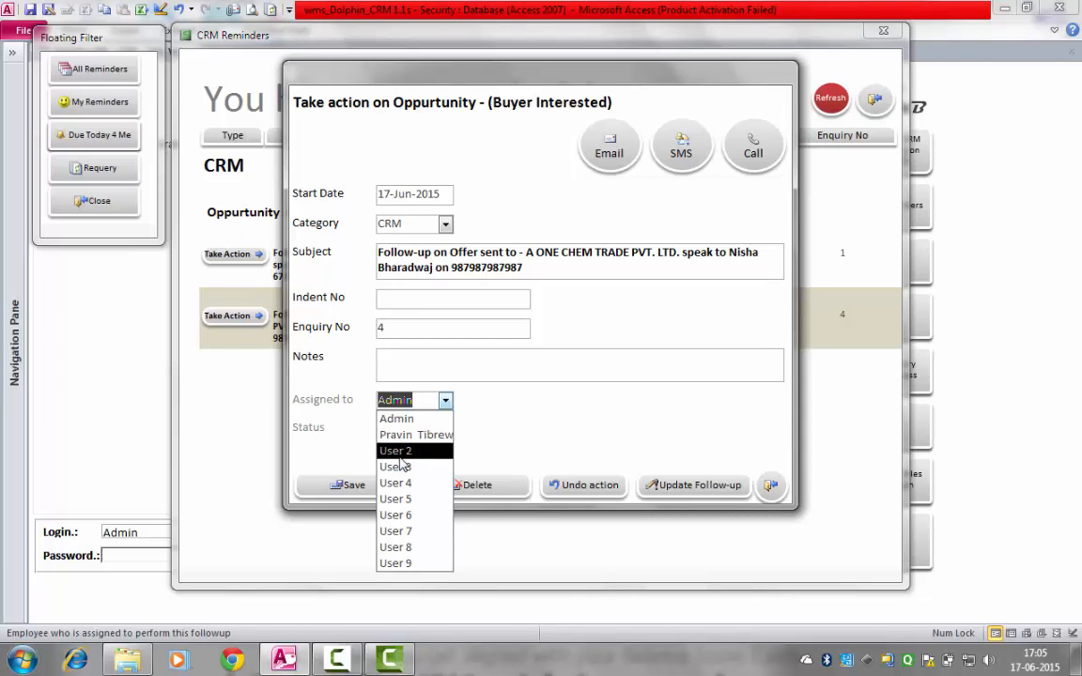
{"action": "left_click", "coordinate": [427, 467]}
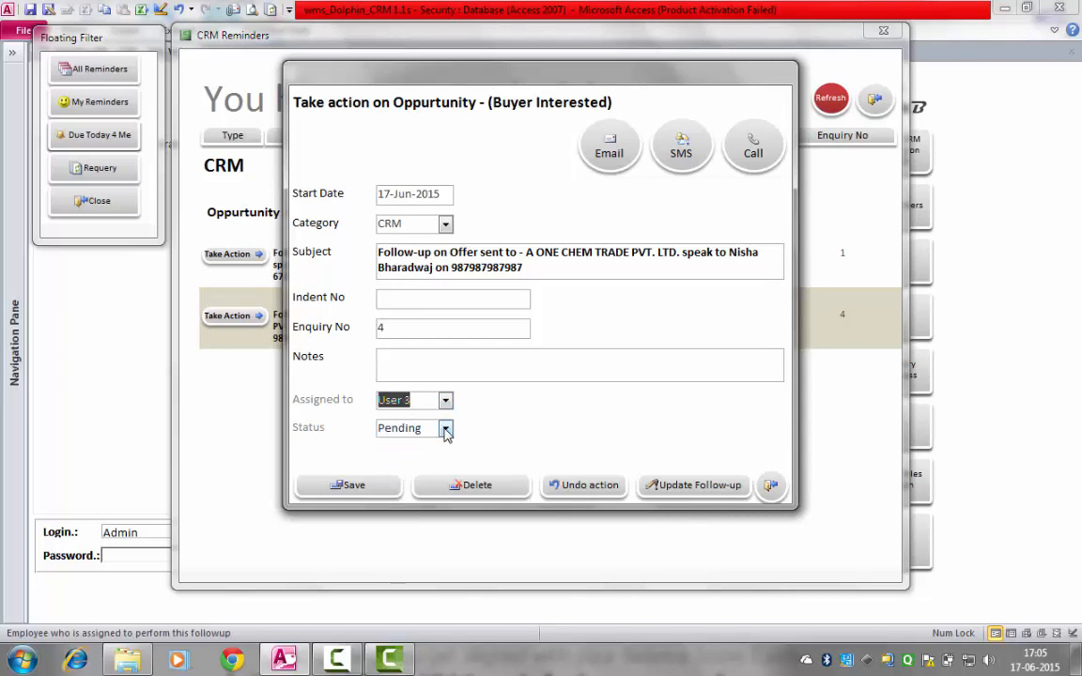
{"action": "left_click", "coordinate": [446, 429]}
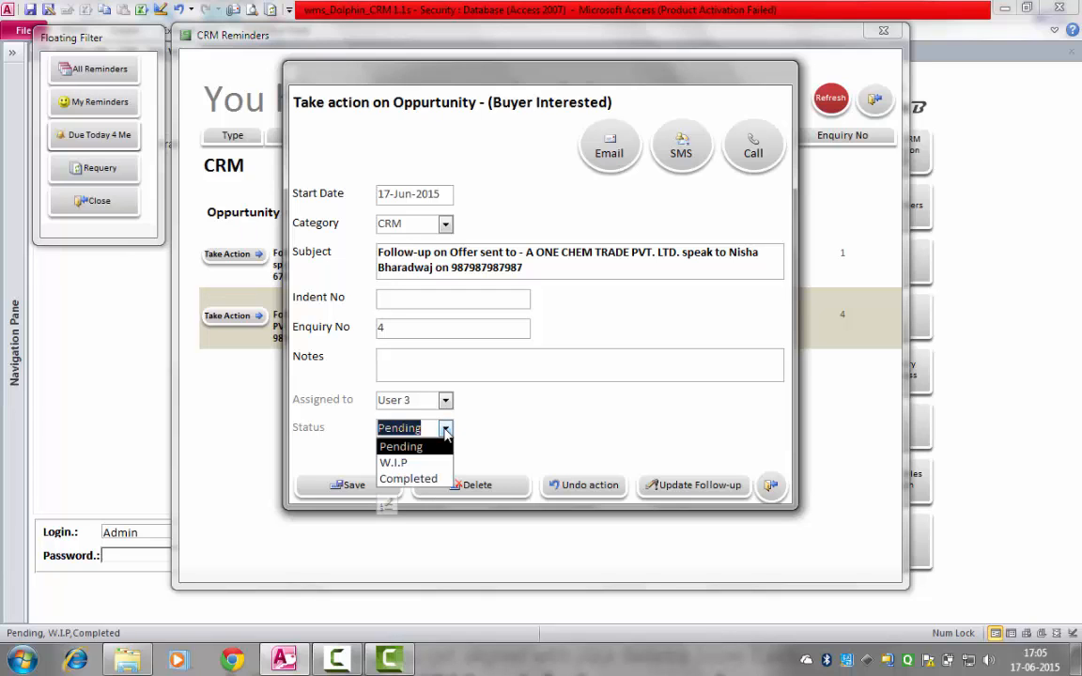
{"action": "left_click", "coordinate": [446, 430]}
{"action": "left_click", "coordinate": [374, 488]}
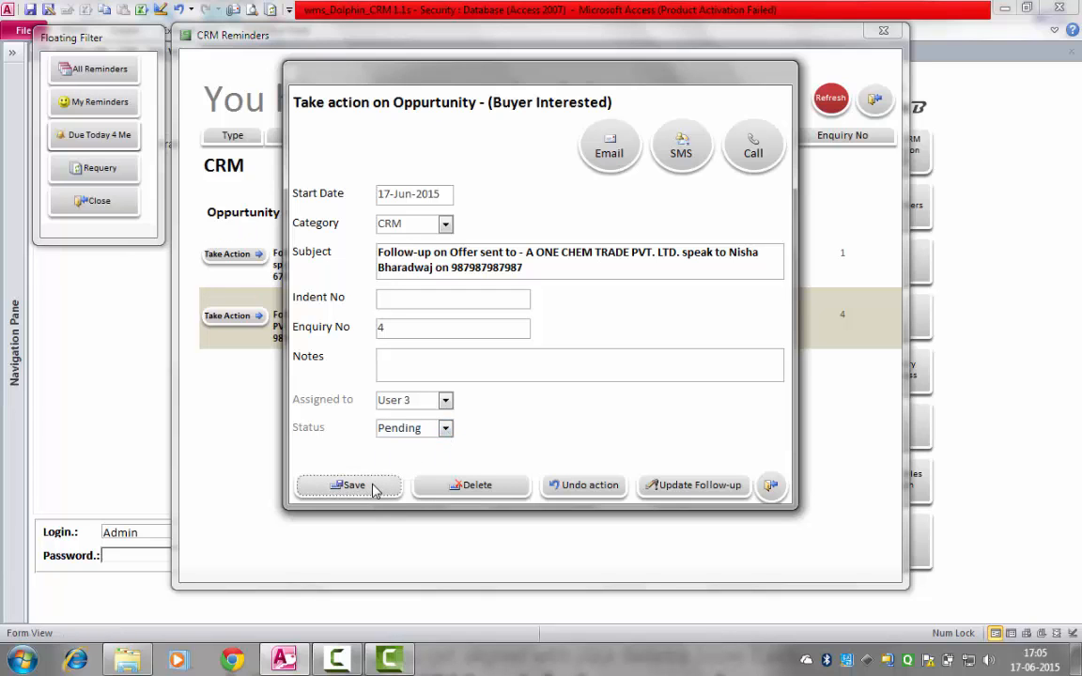
{"action": "left_click", "coordinate": [771, 487]}
Refresh the reminder list and check it under Due Today 4 Me before closing it
{"action": "left_click", "coordinate": [831, 103]}
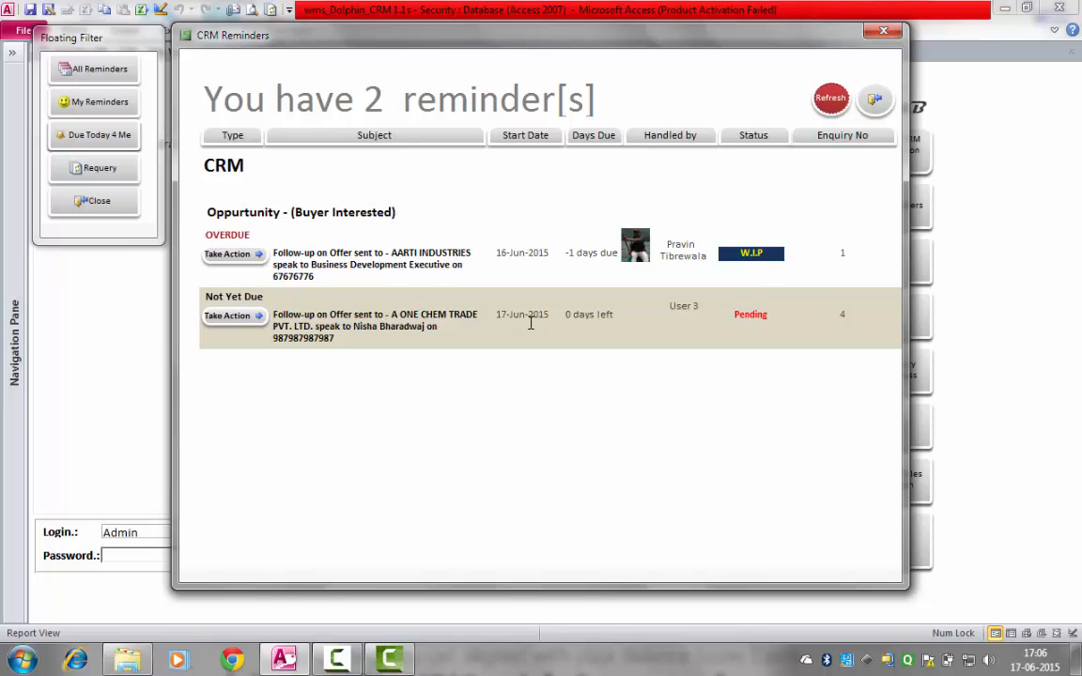
{"action": "left_click", "coordinate": [118, 139]}
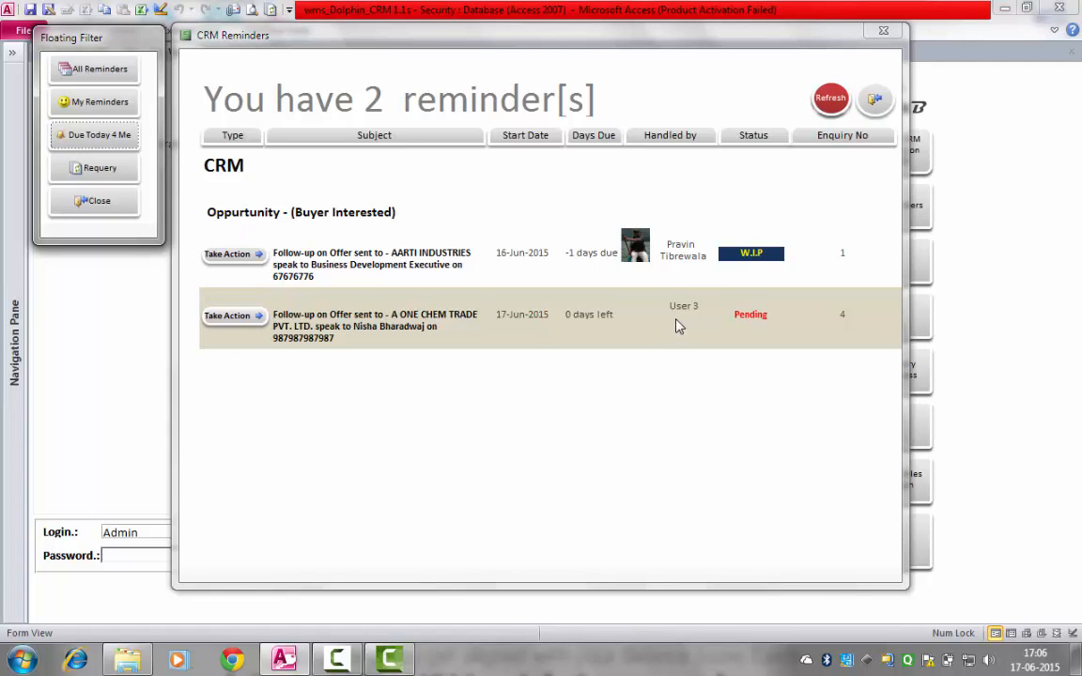
{"action": "left_click", "coordinate": [875, 100]}
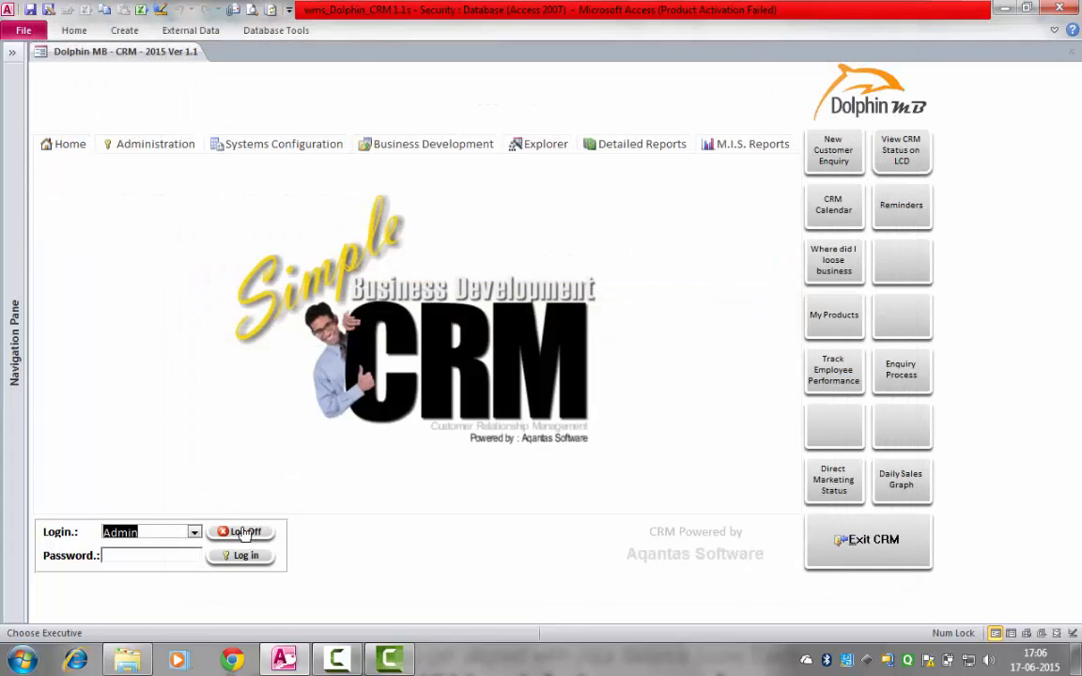
Log off from the Admin account and log in as User 3 with the account password
{"action": "left_click", "coordinate": [244, 533]}
{"action": "left_click", "coordinate": [695, 386]}
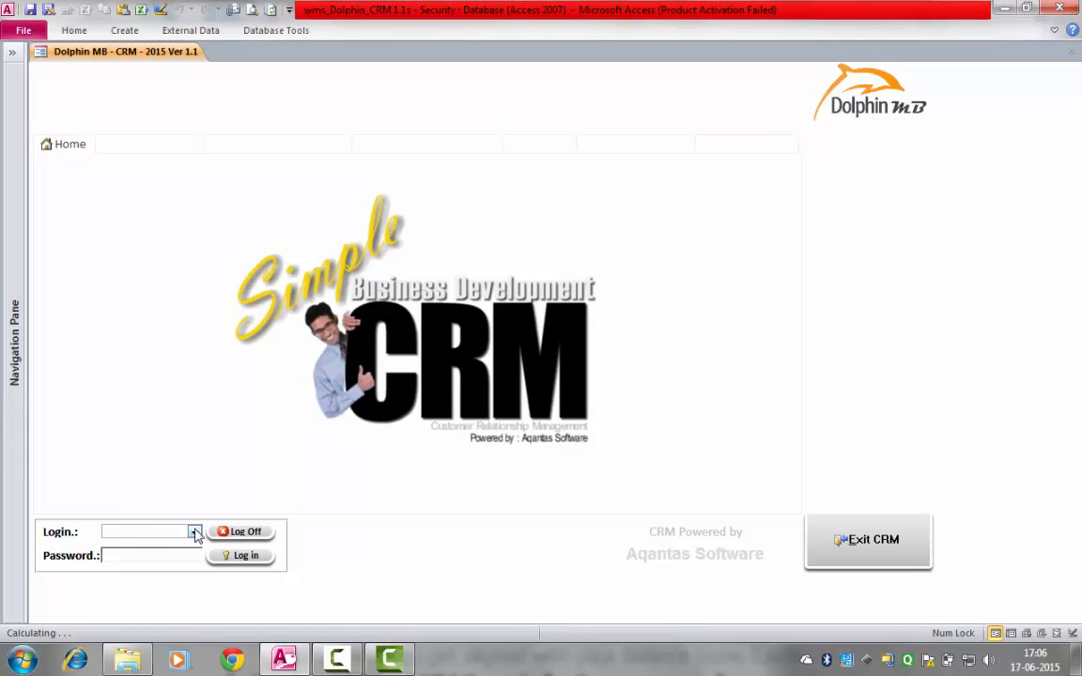
{"action": "left_click", "coordinate": [195, 533]}
{"action": "left_click", "coordinate": [174, 418]}
{"action": "type", "text": "1"}
{"action": "key", "text": "Return"}
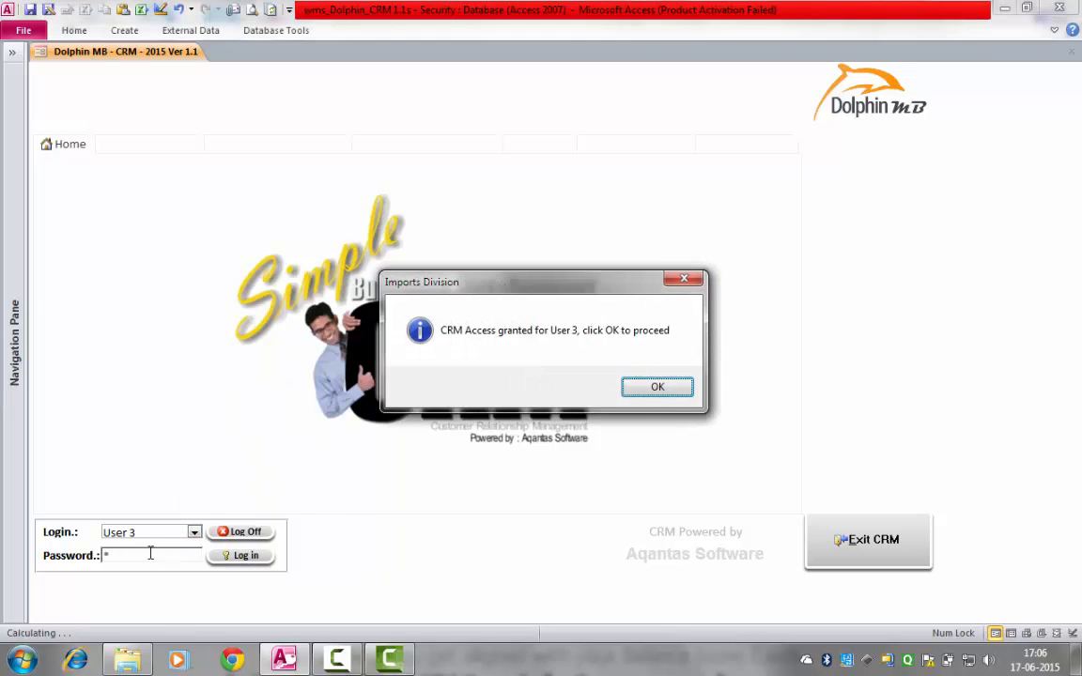
{"action": "key", "text": "Return"}
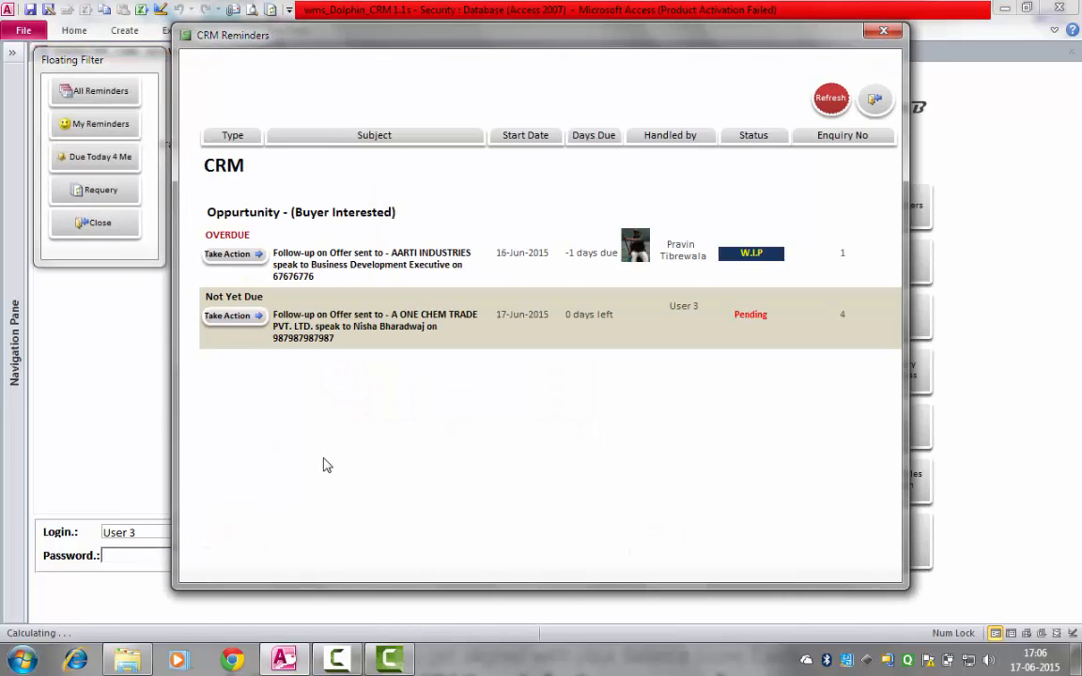
View the list under My Reminders for User 3, close it and log off from the account
{"action": "left_click", "coordinate": [91, 125]}
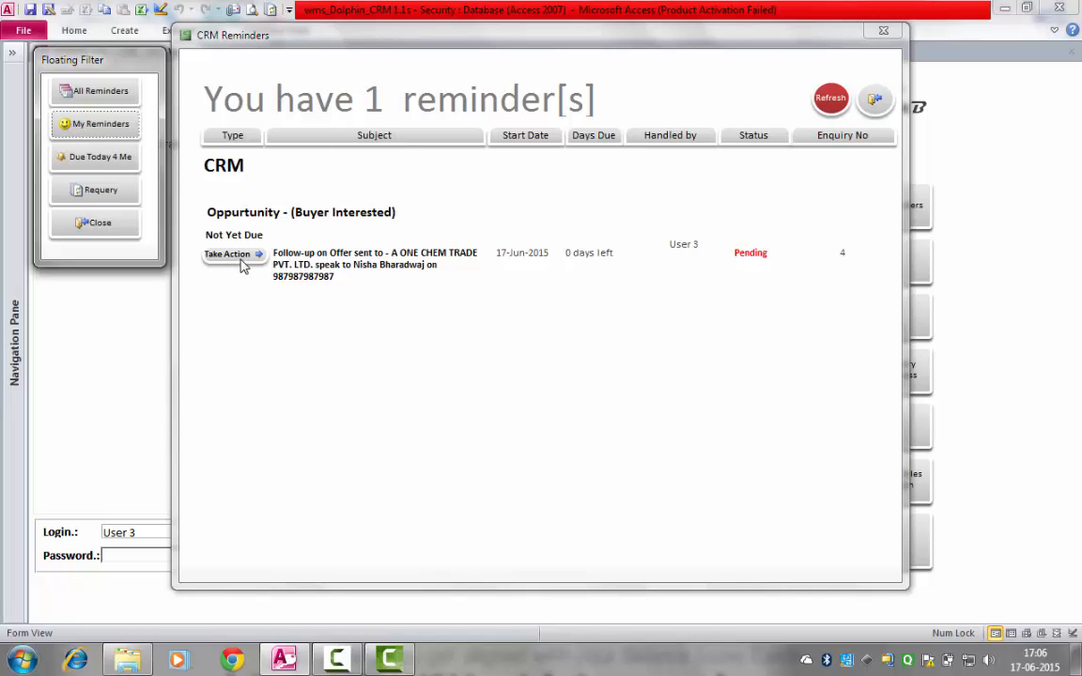
{"action": "left_click", "coordinate": [875, 97]}
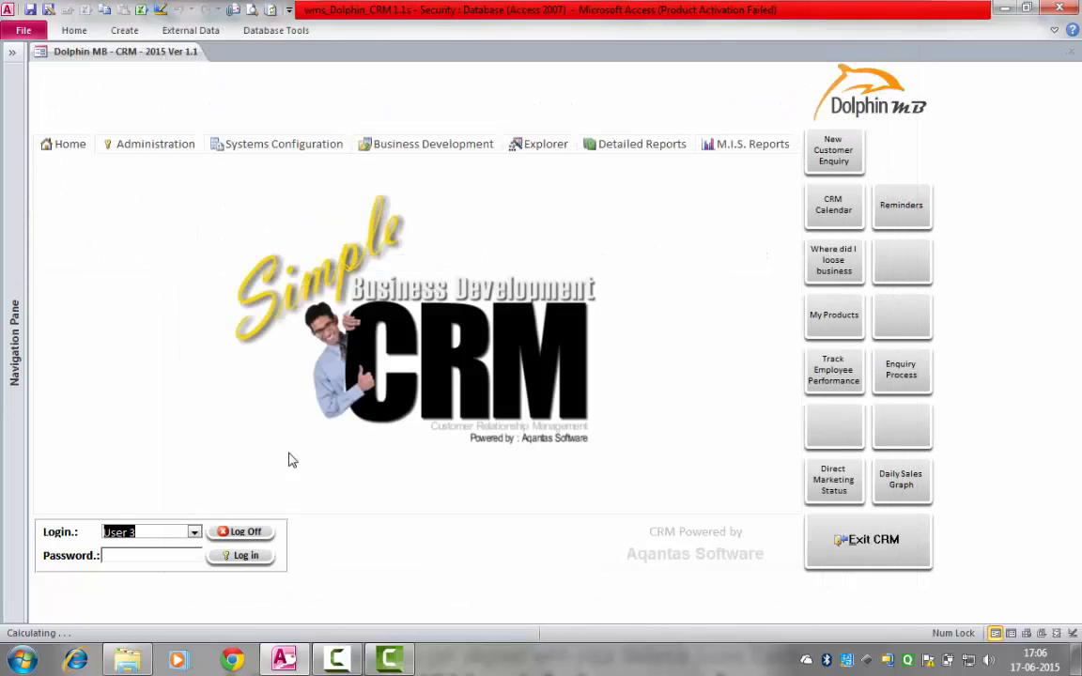
{"action": "left_click", "coordinate": [239, 533]}
{"action": "left_click", "coordinate": [692, 392]}
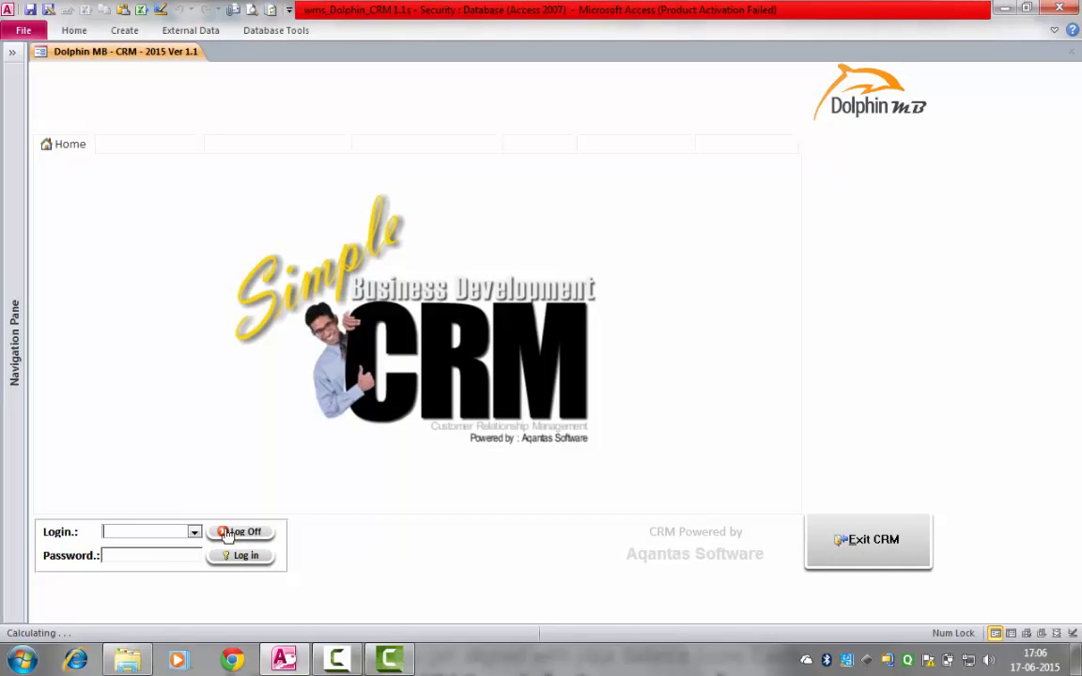
Log in as Admin with the account password
{"action": "left_click", "coordinate": [195, 533]}
{"action": "left_click", "coordinate": [217, 376]}
{"action": "key", "text": "Return"}
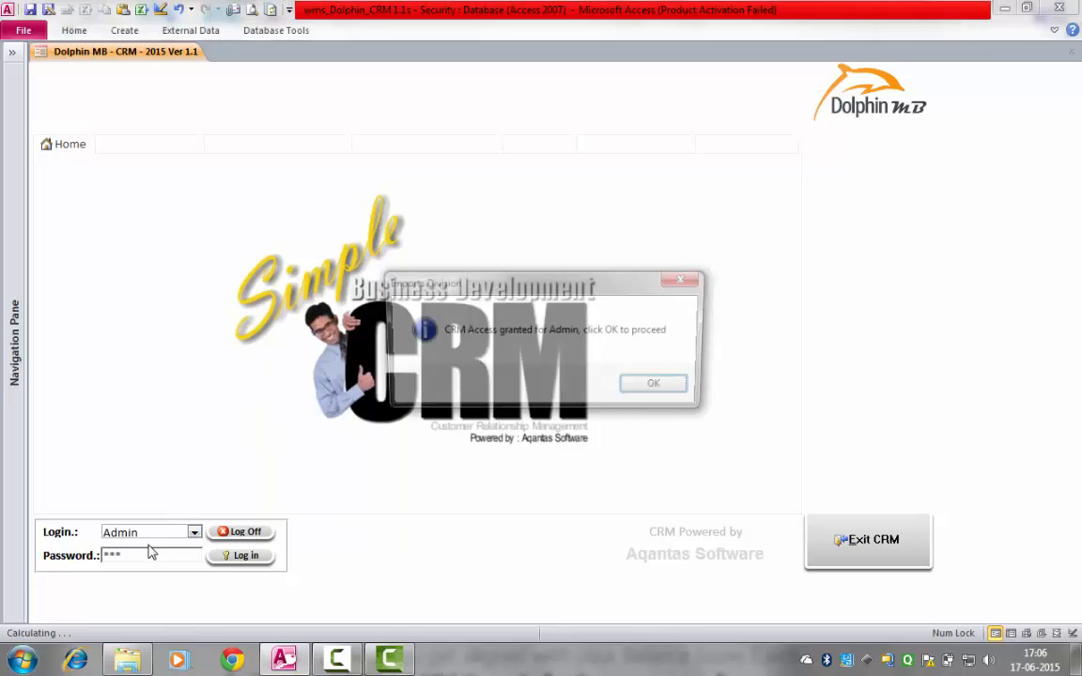
{"action": "key", "text": "Return"}
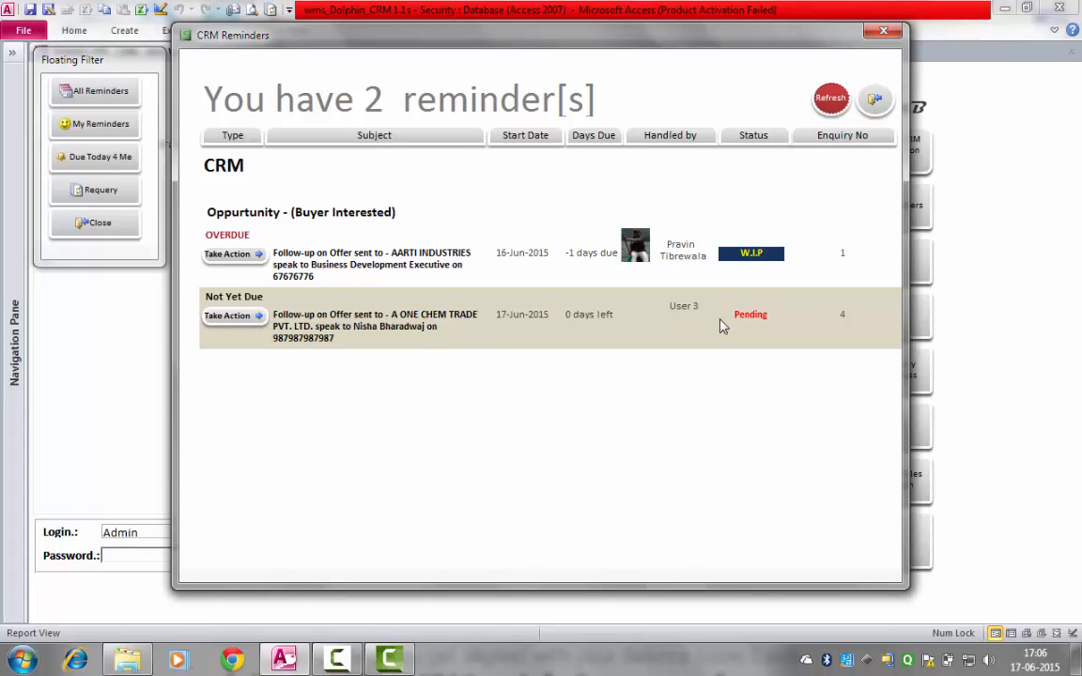
Open the action form of the A ONE CHEM TRADE reminder, check the phone number in its subject, and try to email a reminder
{"action": "left_click", "coordinate": [241, 319]}
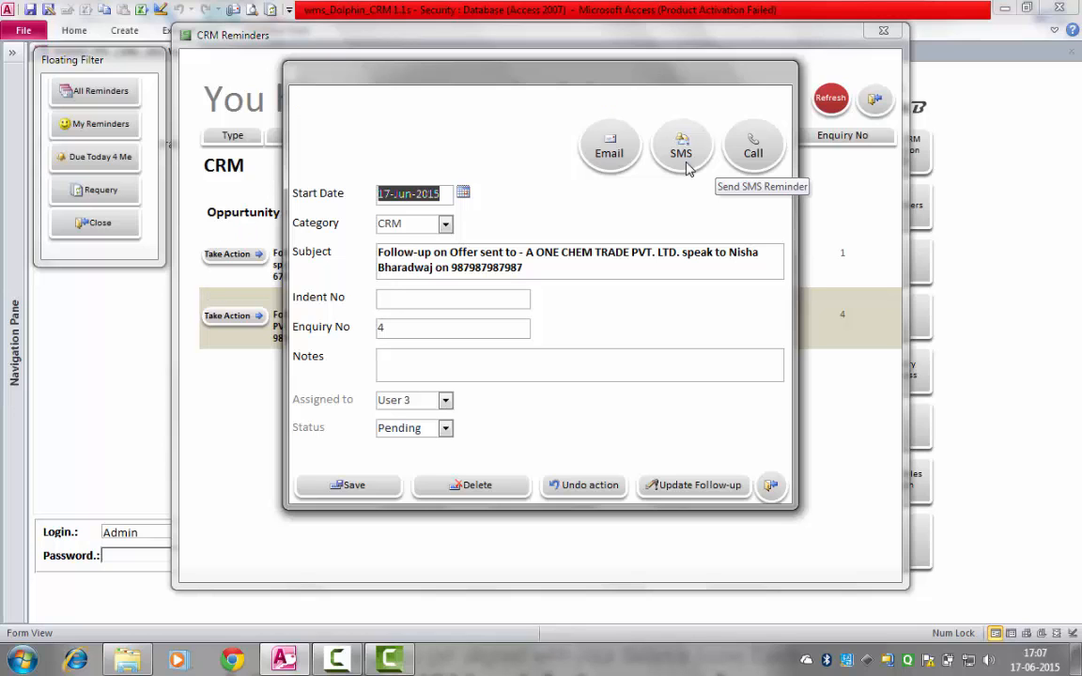
{"action": "double_click", "coordinate": [547, 267]}
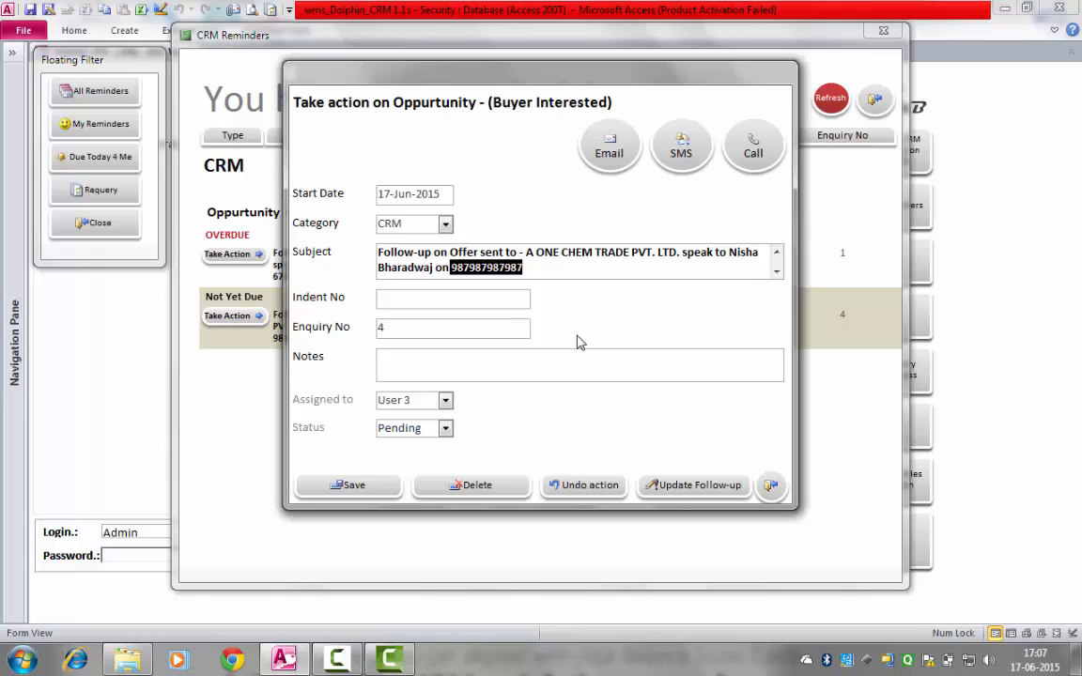
{"action": "left_click", "coordinate": [615, 158]}
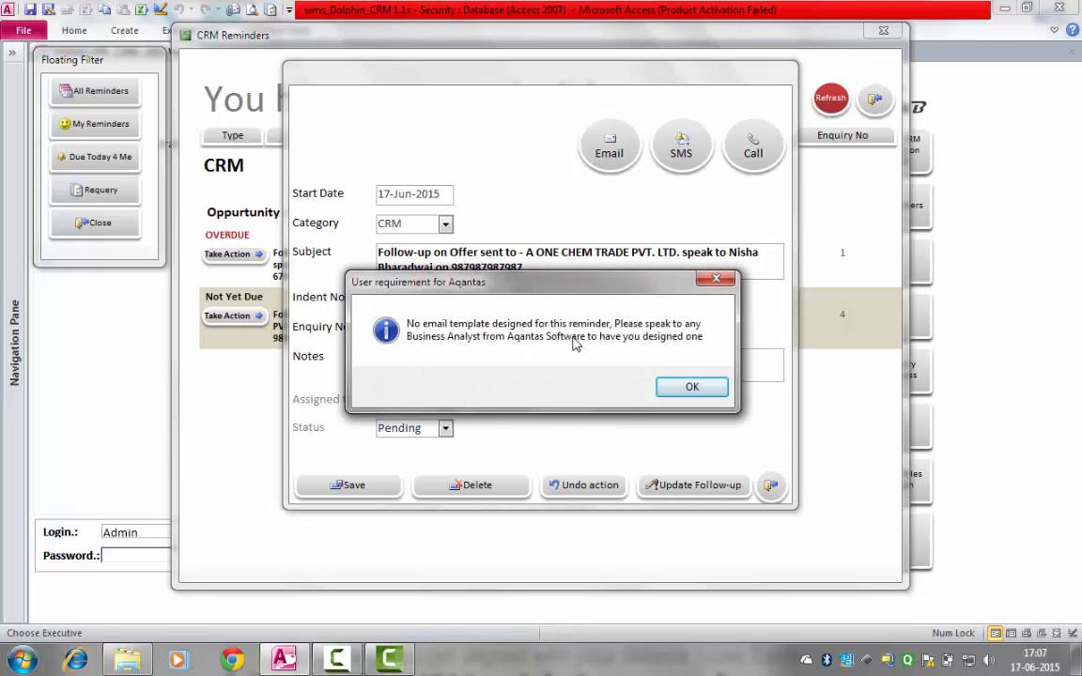
{"action": "left_click", "coordinate": [694, 389]}
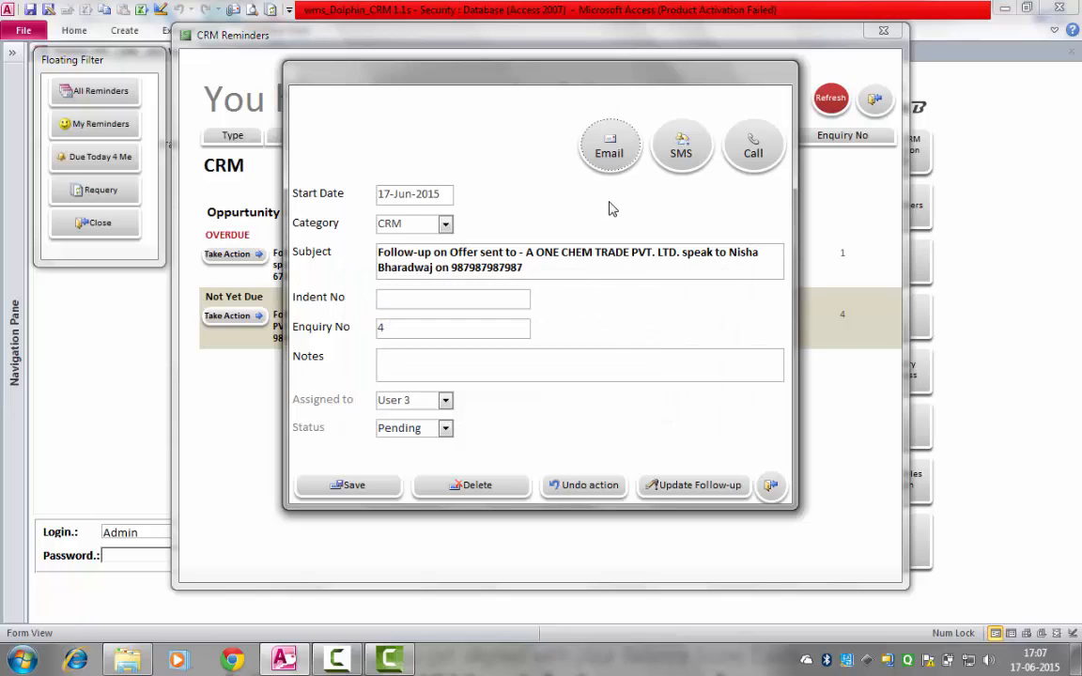
Open enquiry 4 from the reminder form and review its required products, follow-ups and follow-up reason options
{"action": "double_click", "coordinate": [379, 326]}
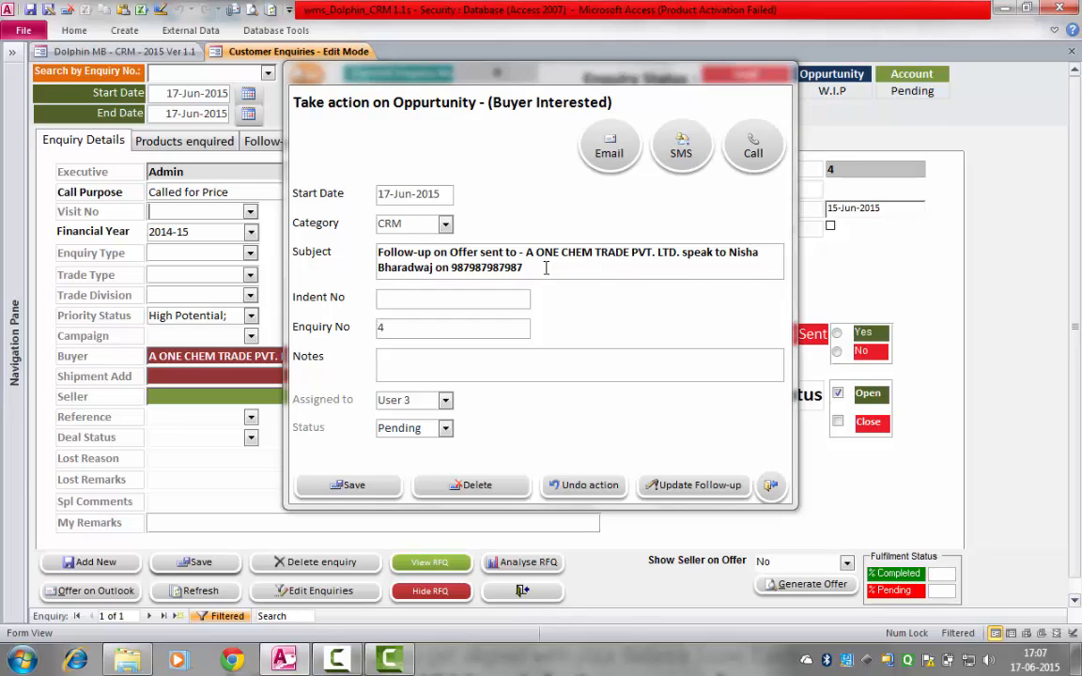
{"action": "left_click", "coordinate": [771, 487]}
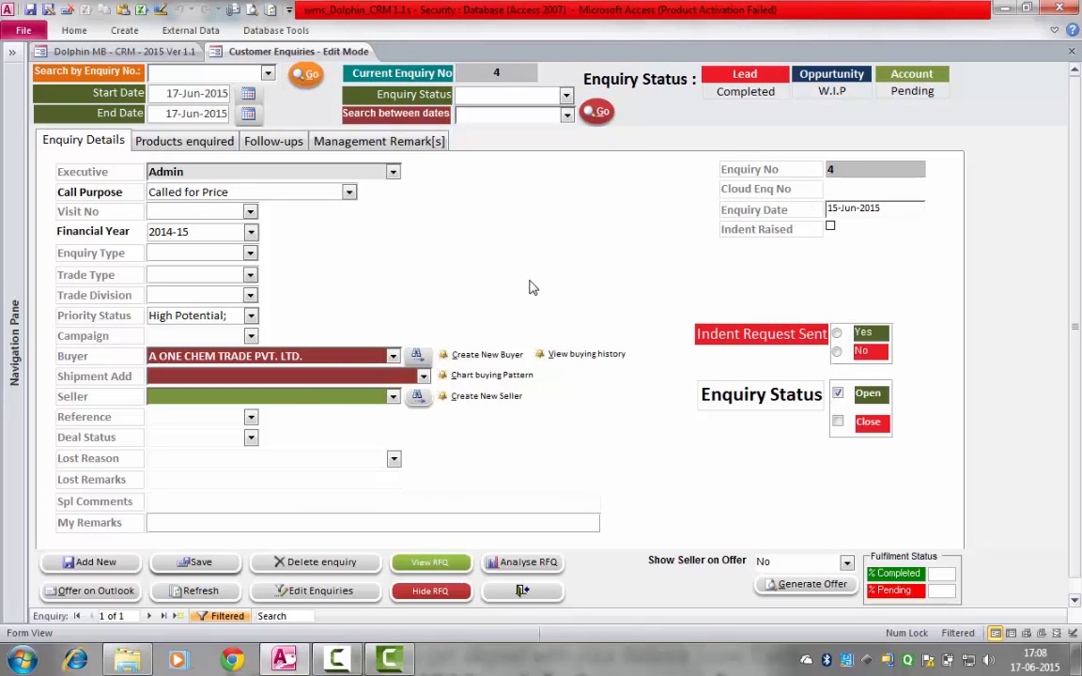
{"action": "left_click", "coordinate": [215, 143]}
{"action": "left_click", "coordinate": [271, 141]}
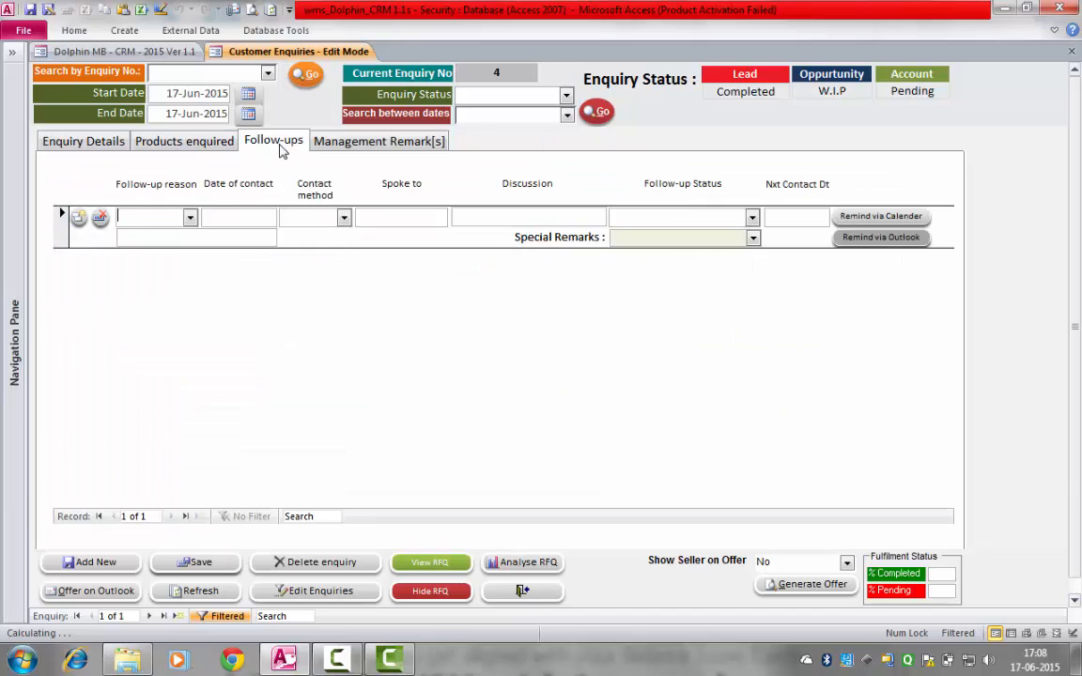
{"action": "left_click", "coordinate": [190, 220]}
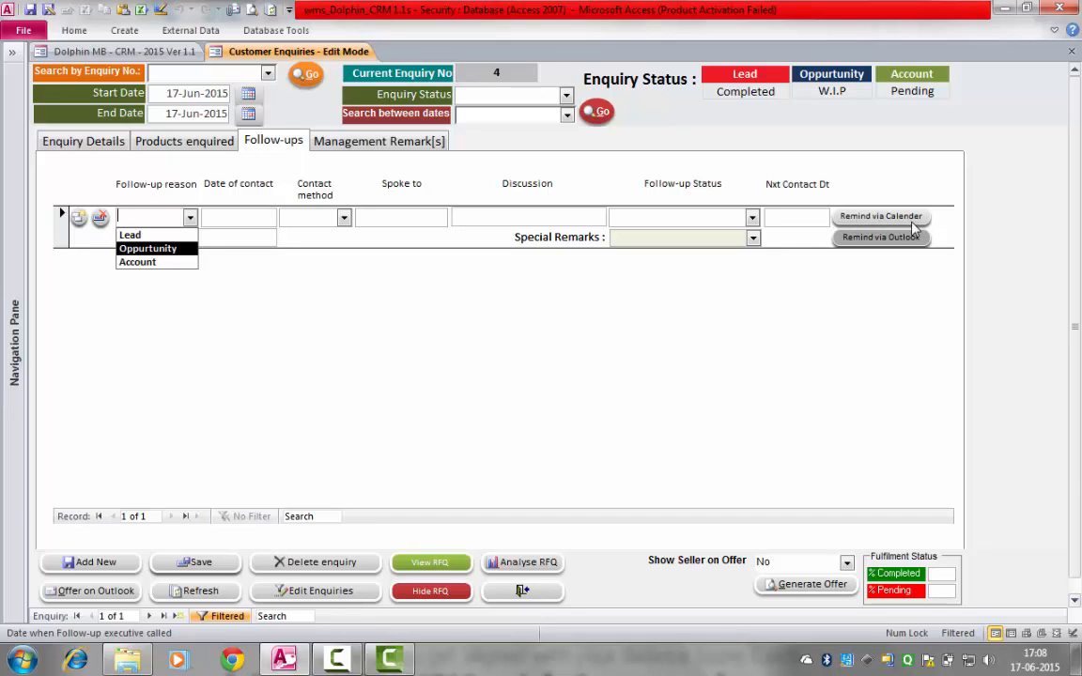
{"action": "left_click", "coordinate": [160, 141]}
{"action": "left_click", "coordinate": [82, 143]}
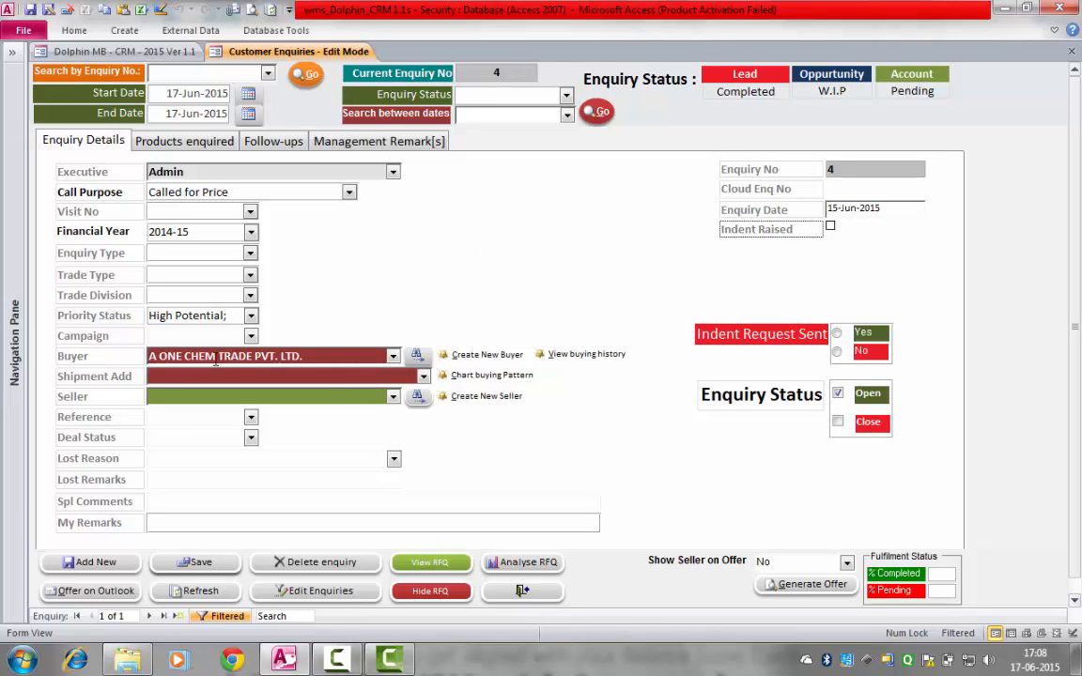
Open the customer record of the enquiry's buyer, A ONE CHEM TRADE PVT. LTD., and review its main contact and mobile number
{"action": "left_click_drag", "start_coordinate": [328, 358], "coordinate": [109, 353]}
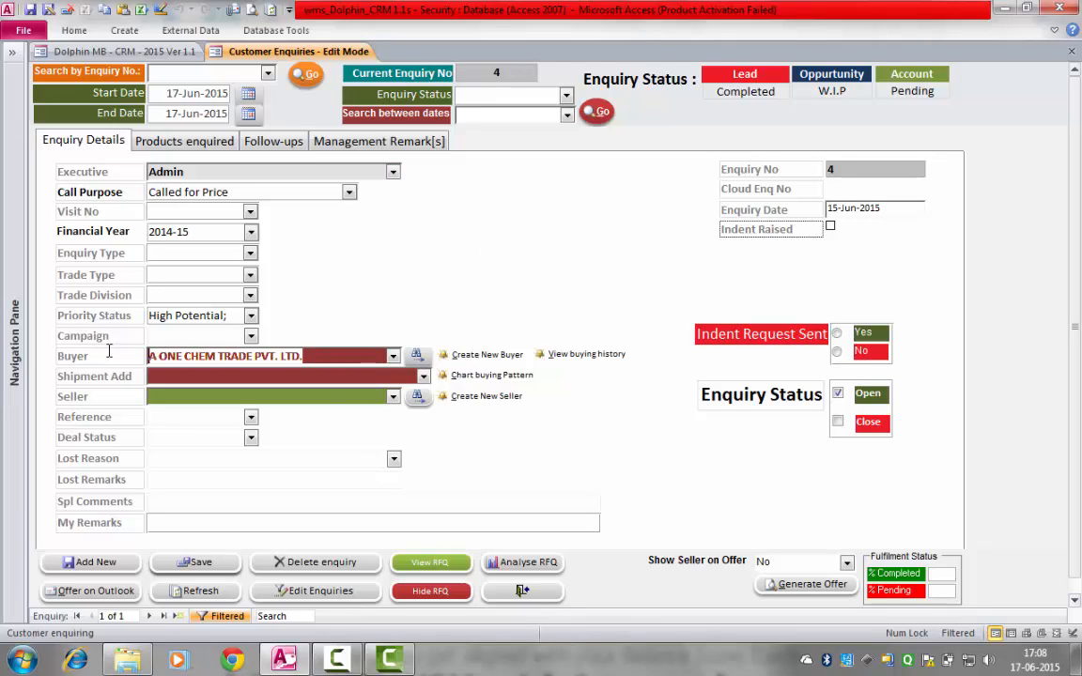
{"action": "left_click", "coordinate": [417, 357]}
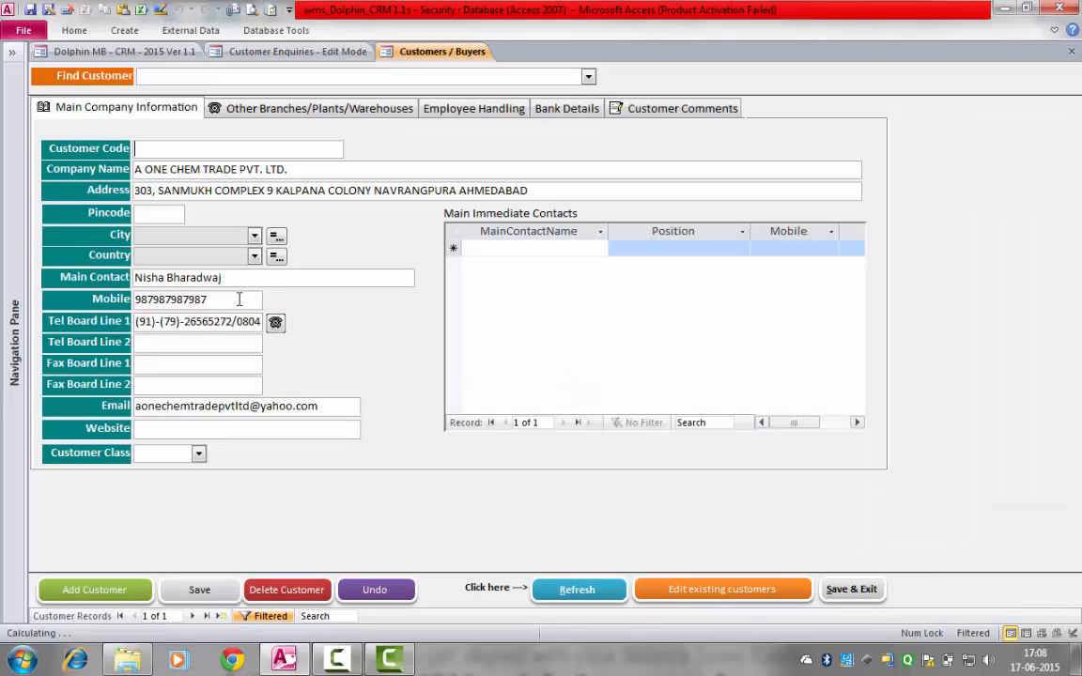
{"action": "left_click_drag", "start_coordinate": [220, 278], "coordinate": [127, 275]}
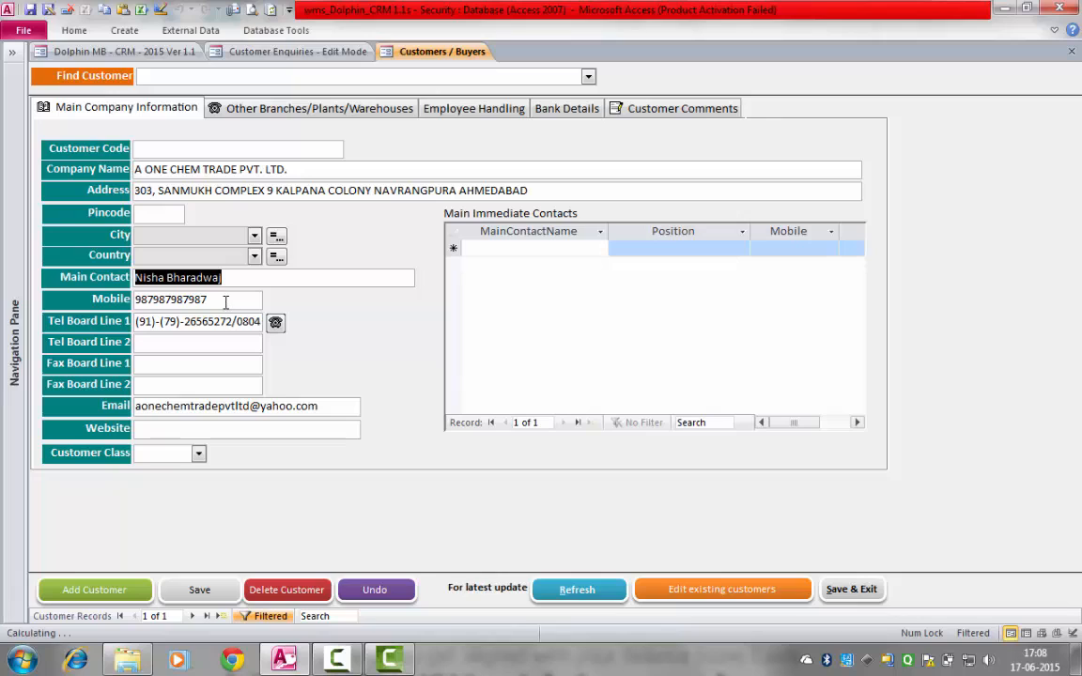
{"action": "left_click_drag", "start_coordinate": [208, 298], "coordinate": [120, 299]}
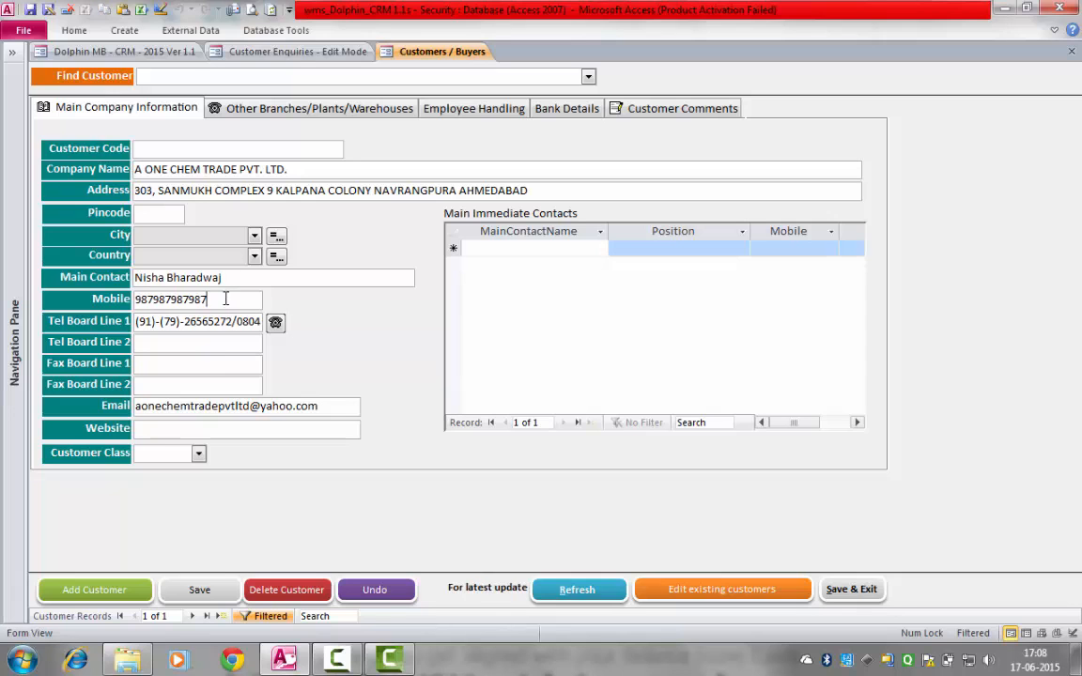
Reopen the CRM reminders and examine the company, contact name and phone number in the A ONE CHEM TRADE subject
{"action": "left_click", "coordinate": [118, 51]}
{"action": "left_click", "coordinate": [901, 209]}
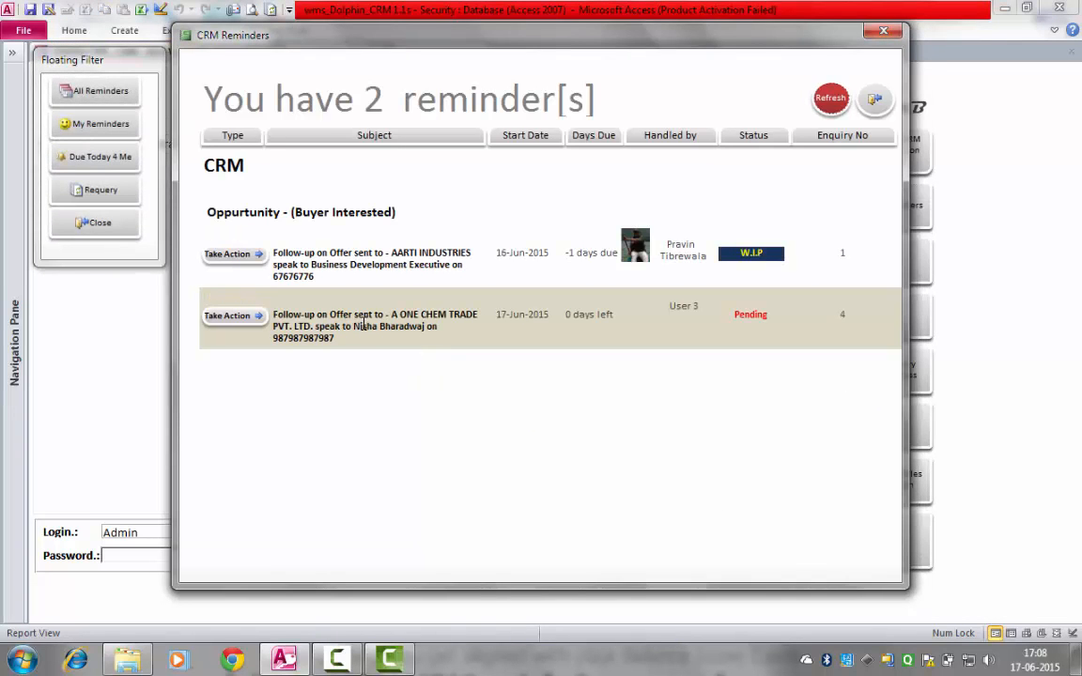
{"action": "left_click_drag", "start_coordinate": [354, 326], "coordinate": [435, 340]}
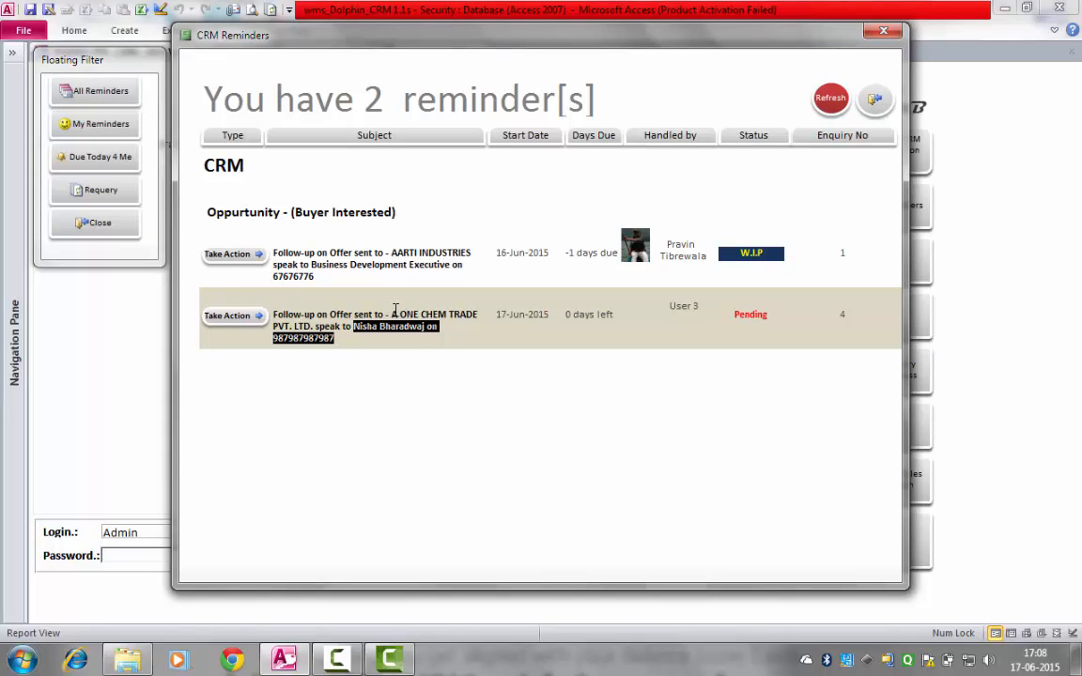
{"action": "left_click_drag", "start_coordinate": [393, 314], "coordinate": [432, 330]}
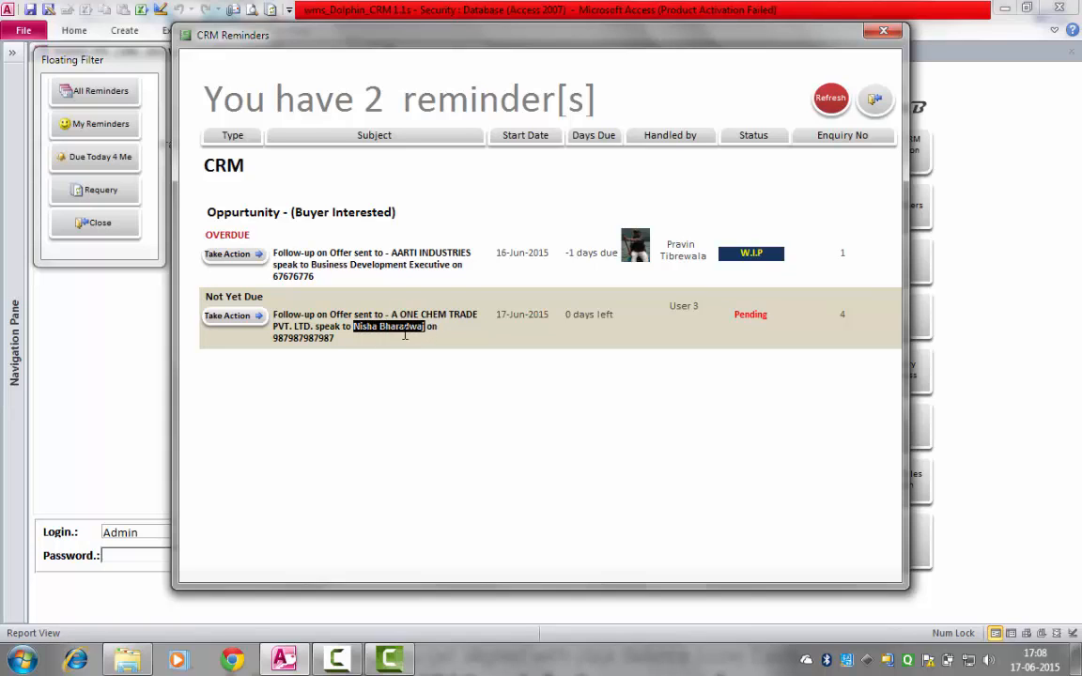
{"action": "left_click_drag", "start_coordinate": [335, 339], "coordinate": [273, 340]}
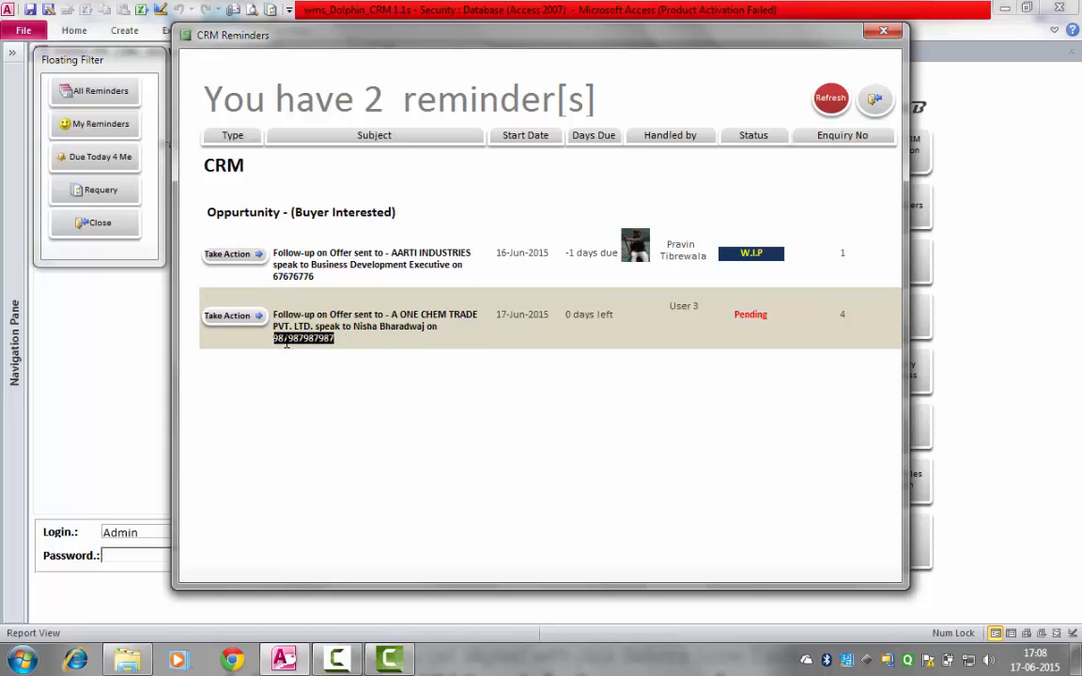
{"action": "left_click", "coordinate": [876, 100]}
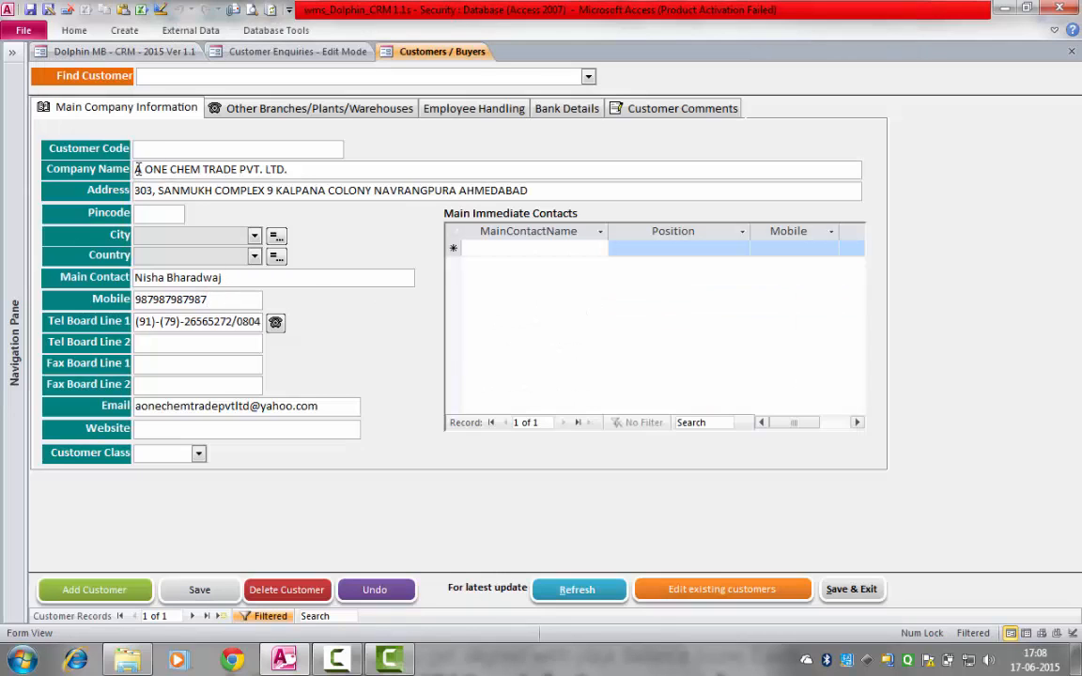
Compare the company name, main contact and mobile number in the customer record with the reminder's subject
{"action": "left_click", "coordinate": [133, 171]}
{"action": "left_click_drag", "start_coordinate": [138, 277], "coordinate": [253, 276]}
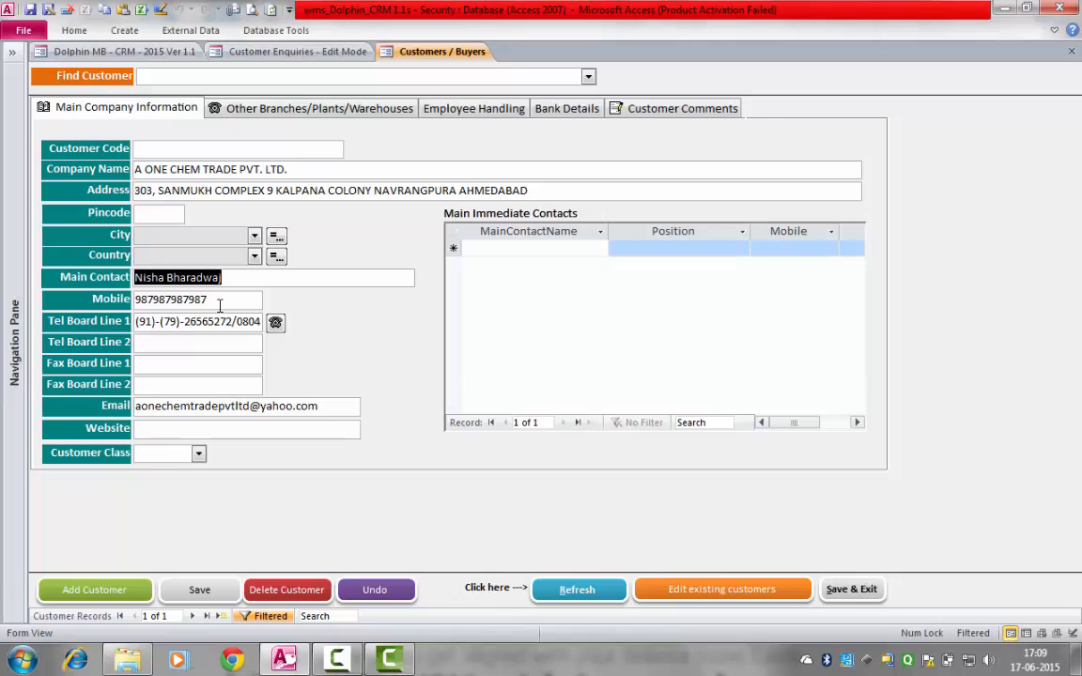
{"action": "left_click", "coordinate": [94, 299]}
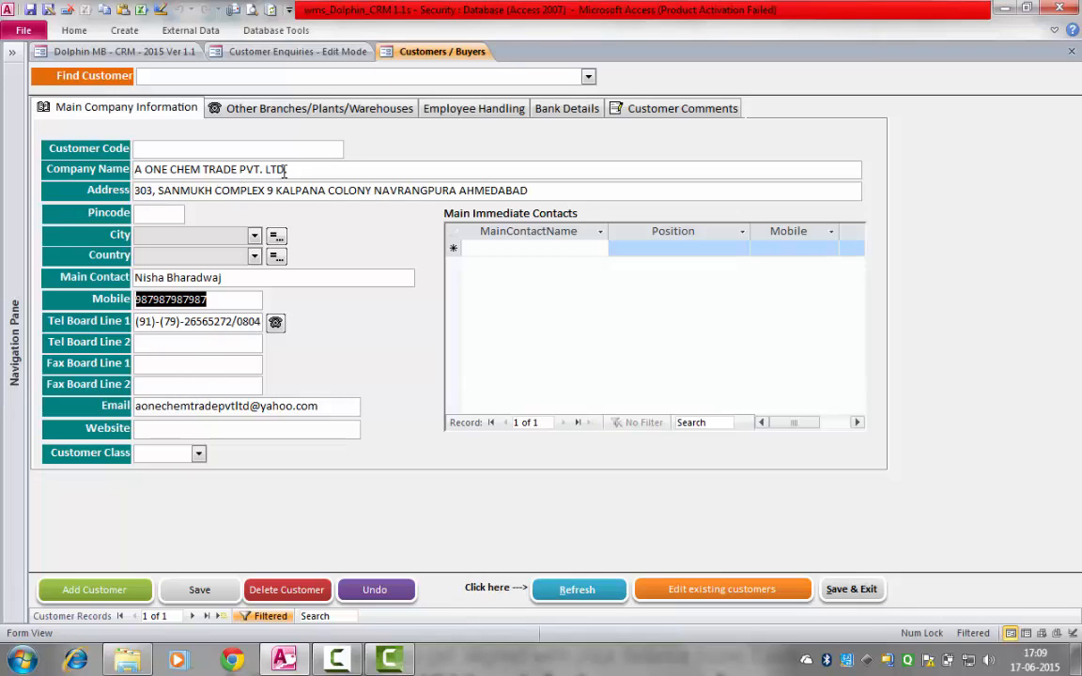
Examine the A ONE CHEM TRADE customer record's company name, main immediate contacts list, main contact and mobile number
{"action": "left_click_drag", "start_coordinate": [270, 170], "coordinate": [134, 170]}
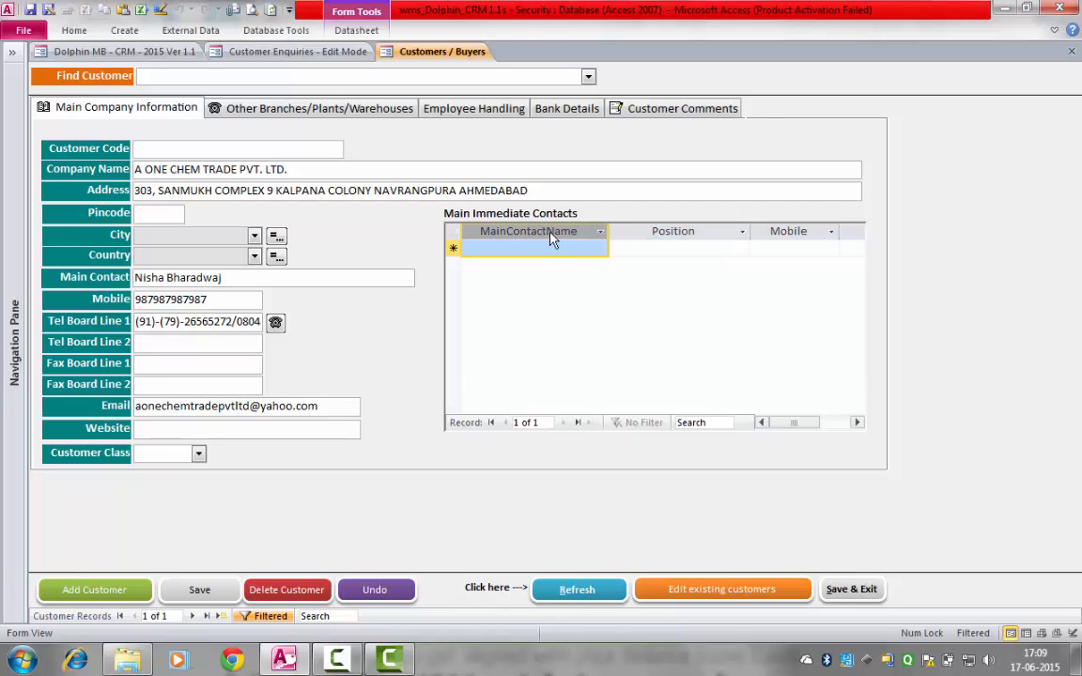
{"action": "left_click", "coordinate": [561, 243]}
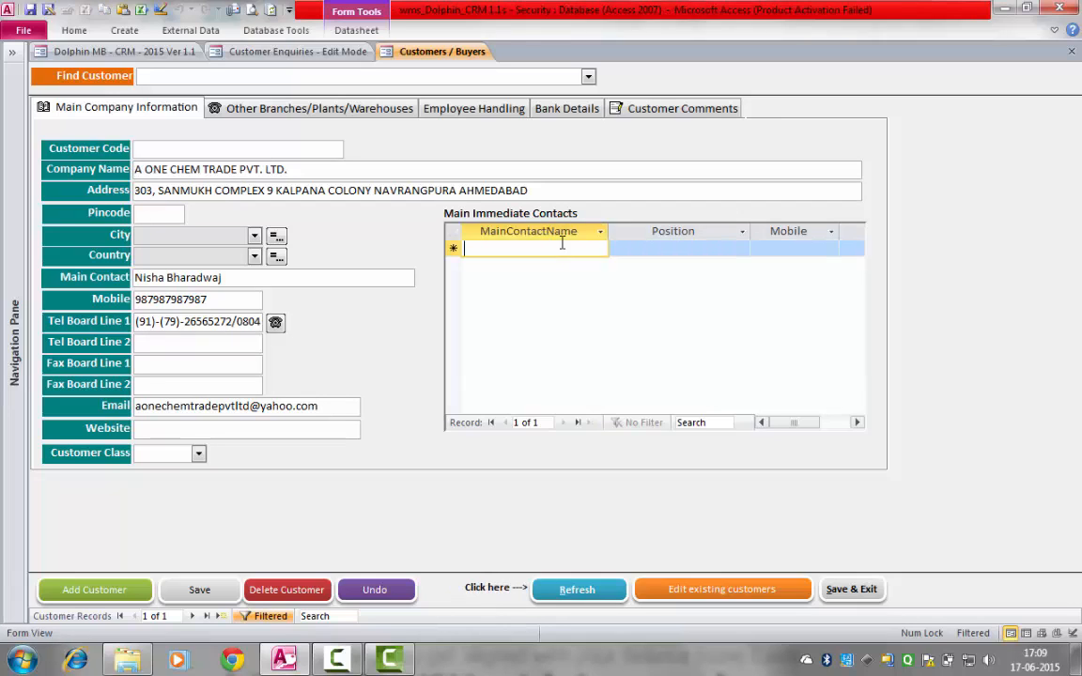
{"action": "left_click", "coordinate": [858, 423]}
{"action": "left_click", "coordinate": [858, 422]}
{"action": "left_click", "coordinate": [762, 422]}
{"action": "left_click", "coordinate": [762, 422]}
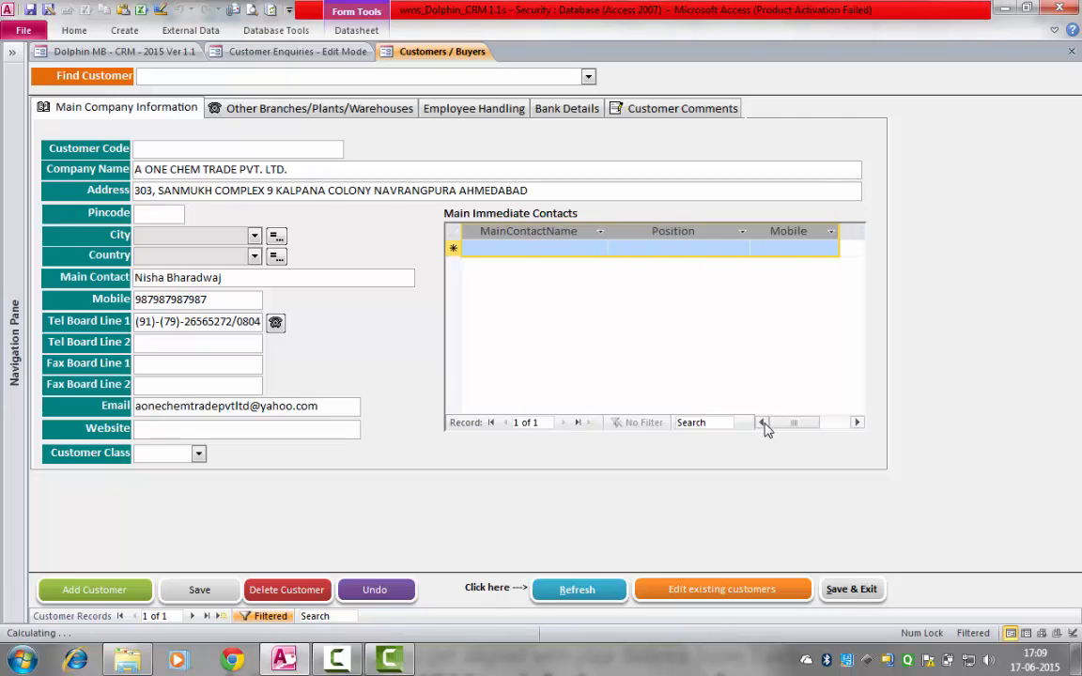
{"action": "left_click", "coordinate": [293, 168]}
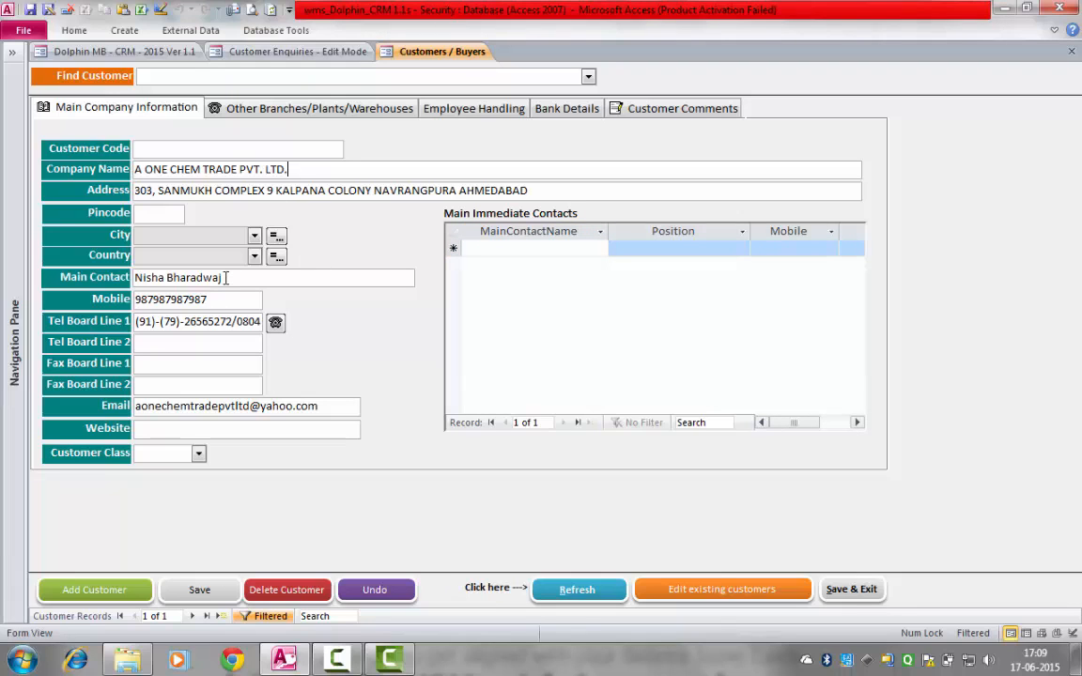
{"action": "left_click_drag", "start_coordinate": [226, 277], "coordinate": [136, 278]}
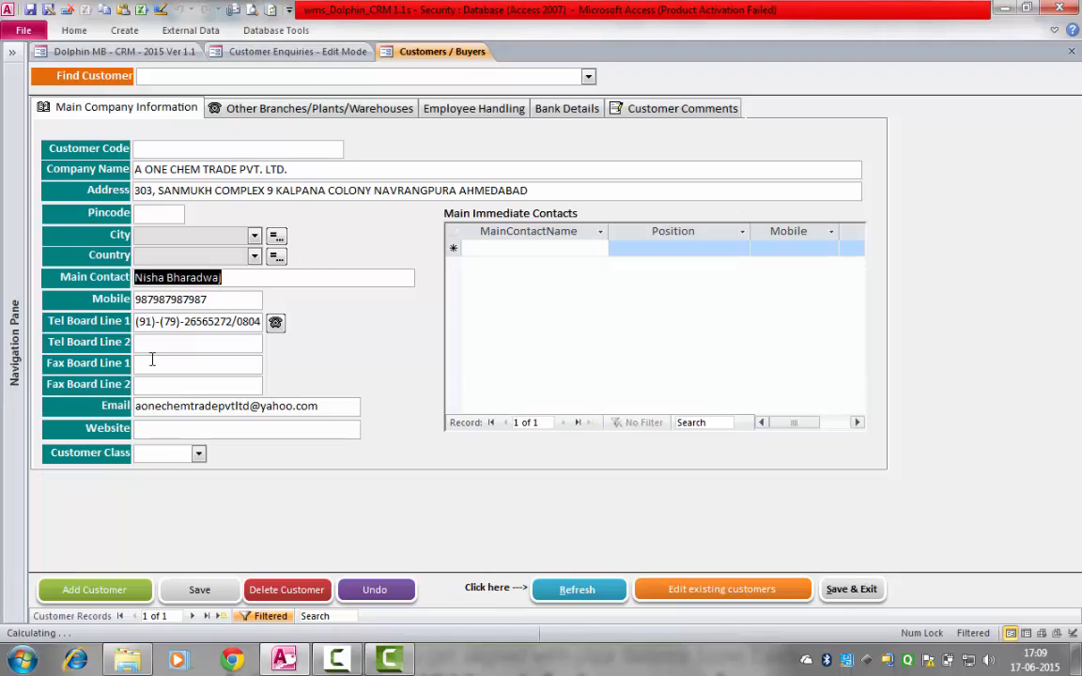
{"action": "left_click_drag", "start_coordinate": [211, 299], "coordinate": [135, 300]}
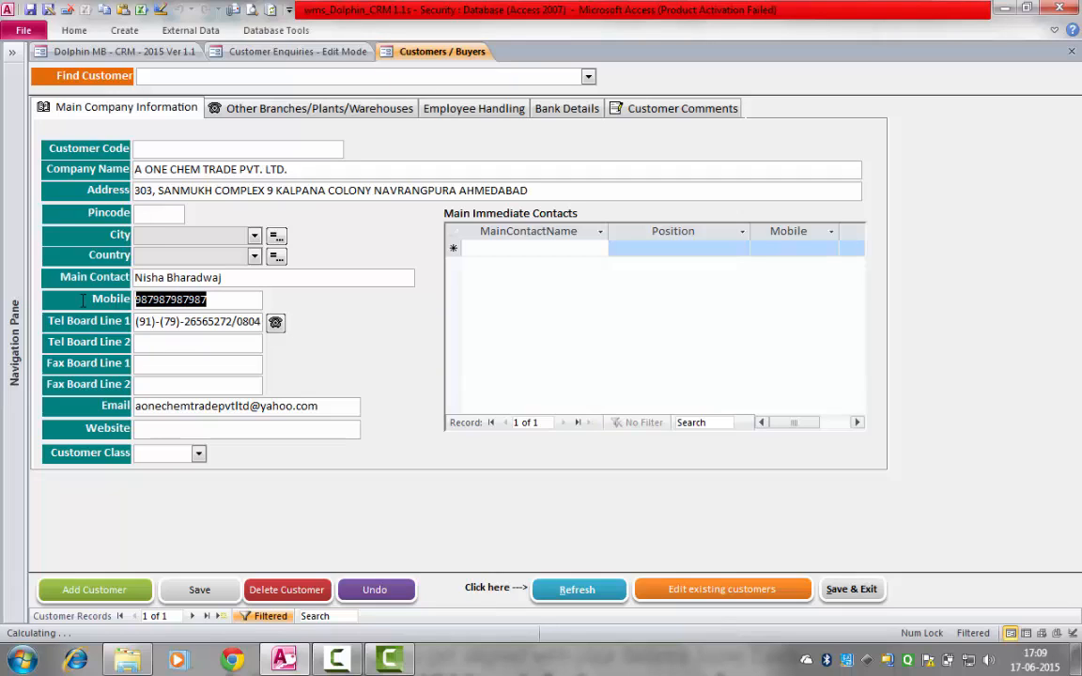
Save and close the customer record, then close the enquiry form to return to the CRM home screen
{"action": "left_click", "coordinate": [863, 592]}
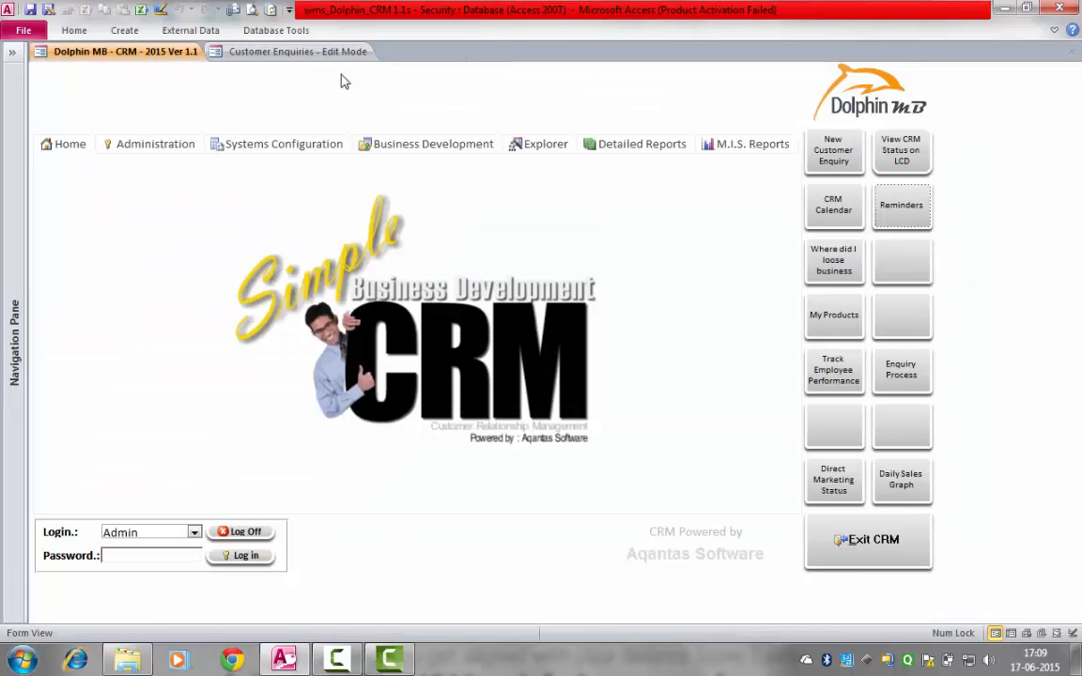
{"action": "left_click", "coordinate": [316, 54]}
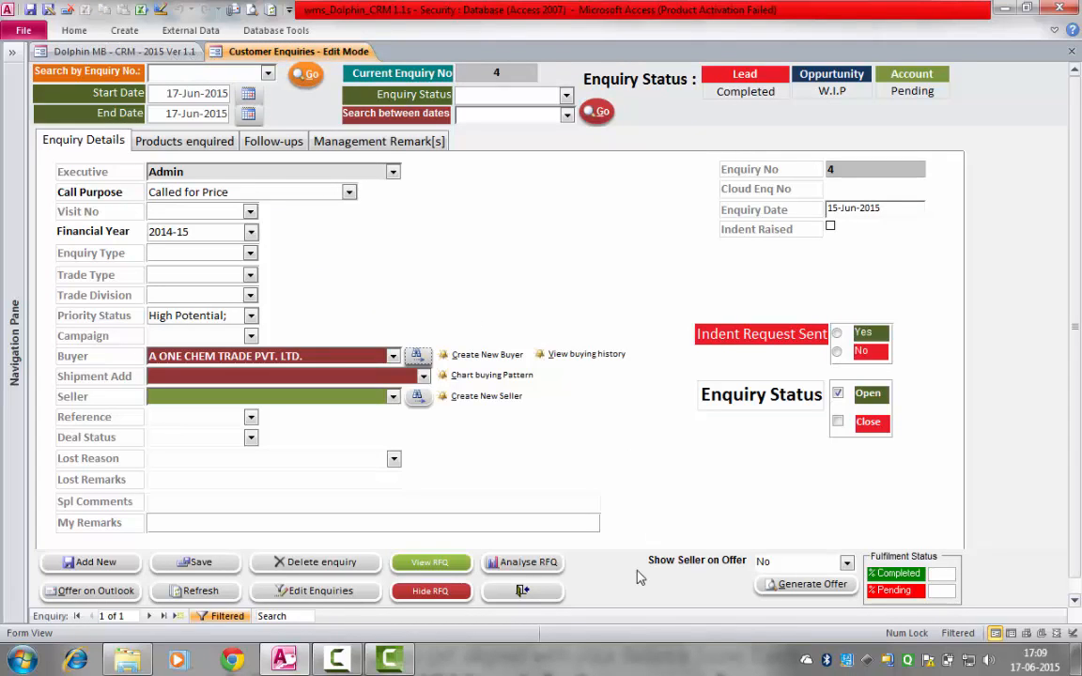
{"action": "left_click", "coordinate": [522, 591]}
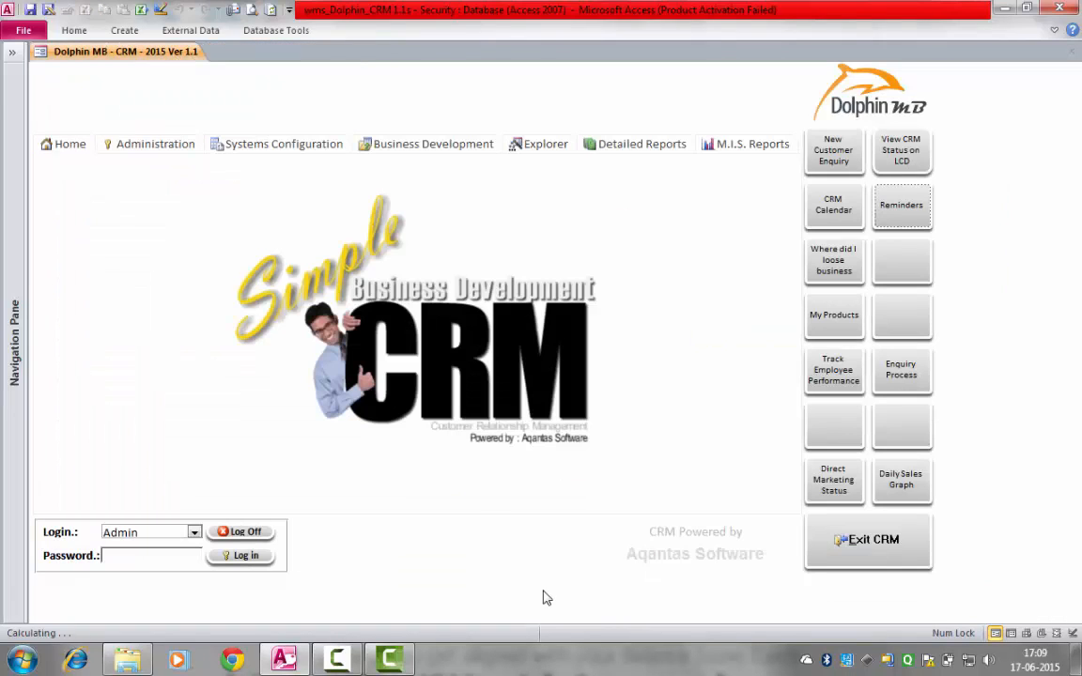
Delete the A ONE CHEM TRADE follow-up reminder for enquiry 4, refresh the reminder list and close it
{"action": "left_click", "coordinate": [904, 208]}
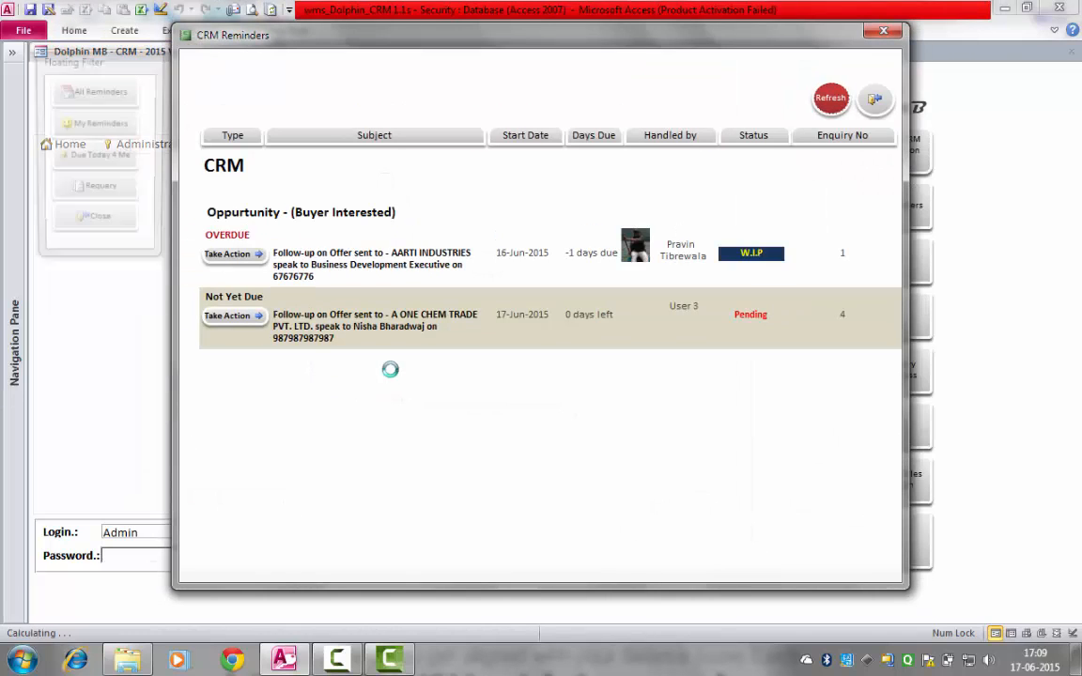
{"action": "left_click", "coordinate": [234, 316]}
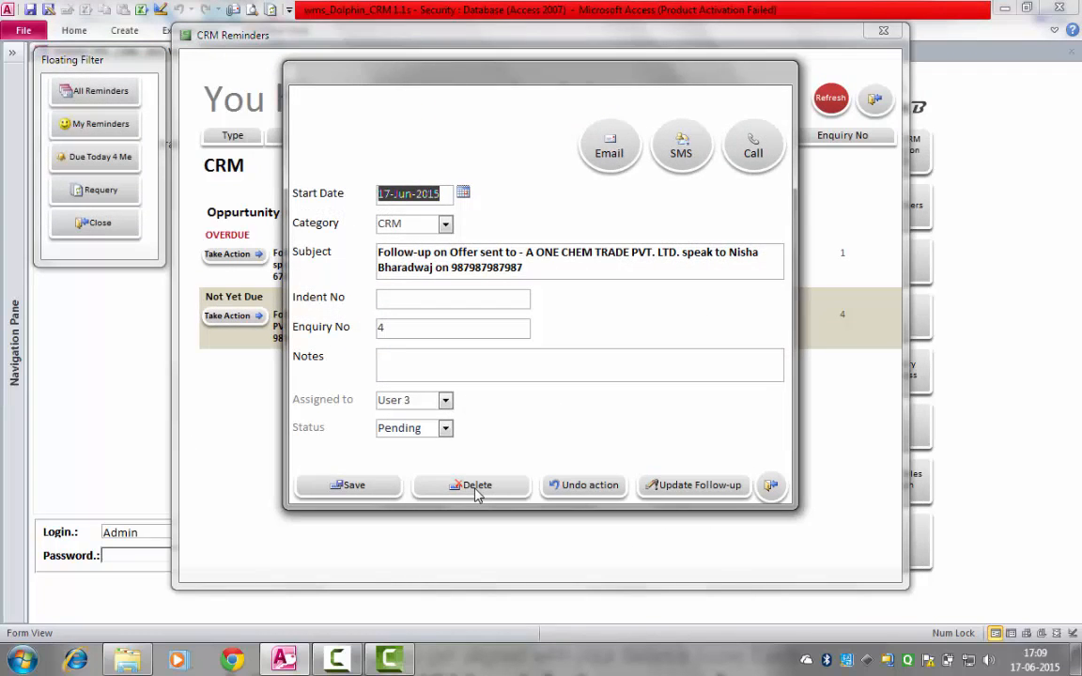
{"action": "left_click", "coordinate": [477, 486]}
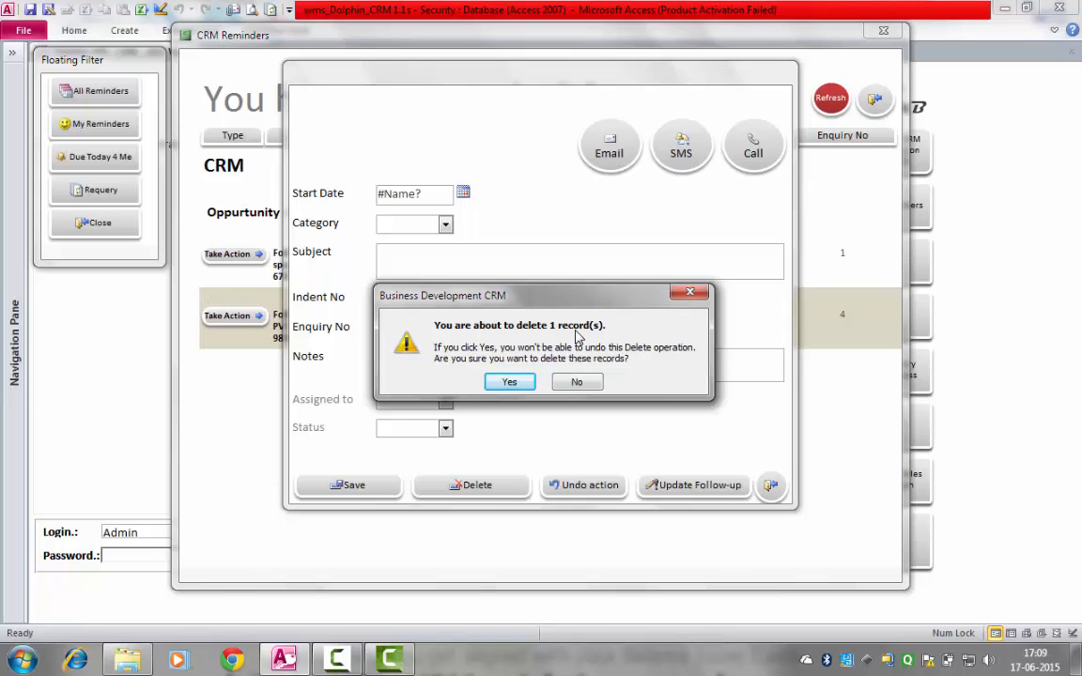
{"action": "left_click", "coordinate": [510, 383]}
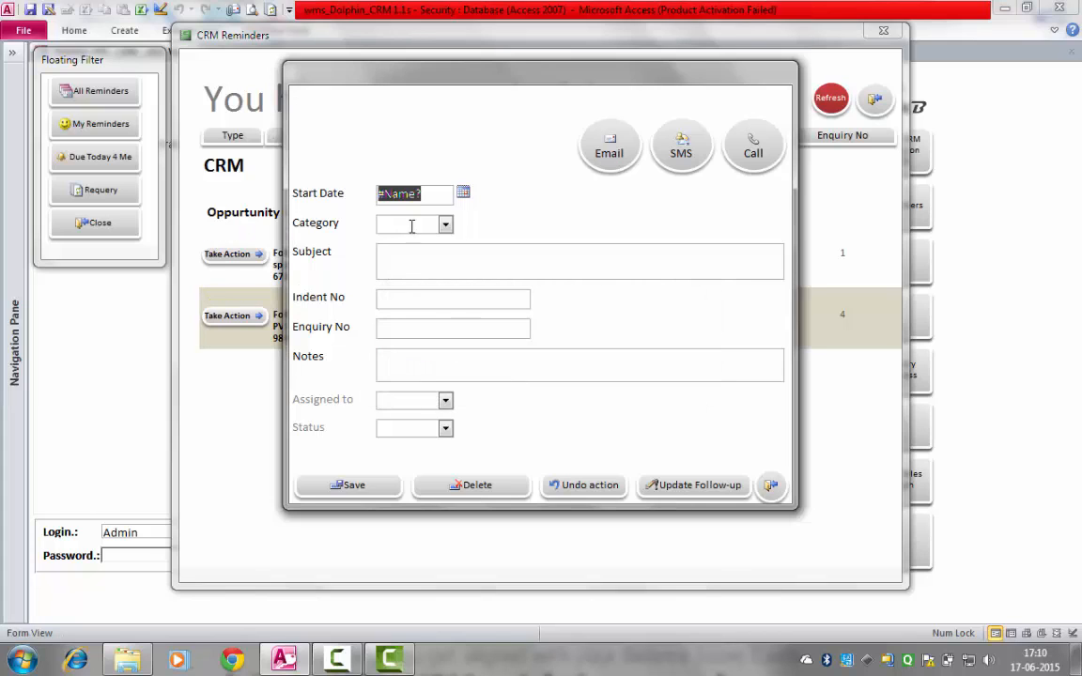
{"action": "left_click", "coordinate": [772, 488]}
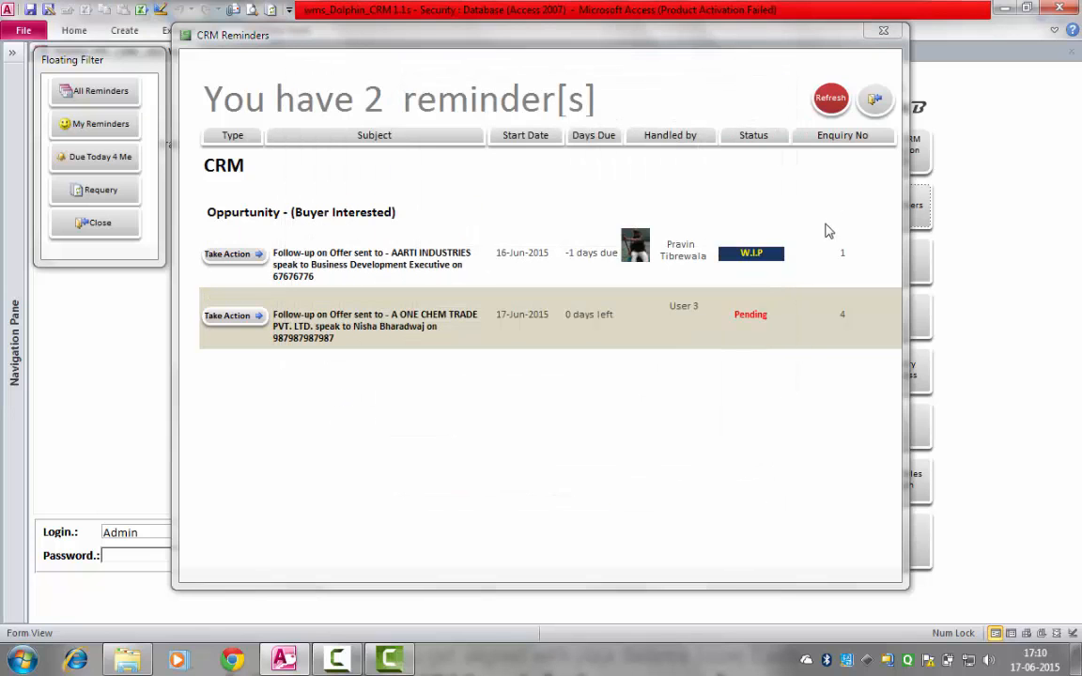
{"action": "left_click", "coordinate": [832, 99]}
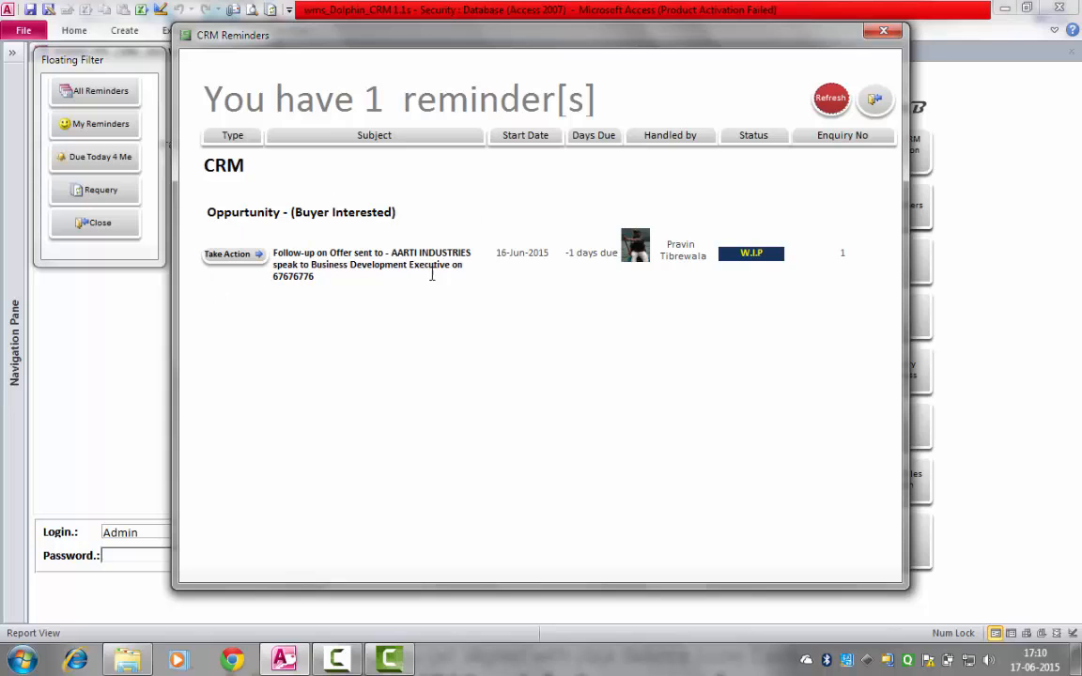
{"action": "left_click", "coordinate": [96, 223]}
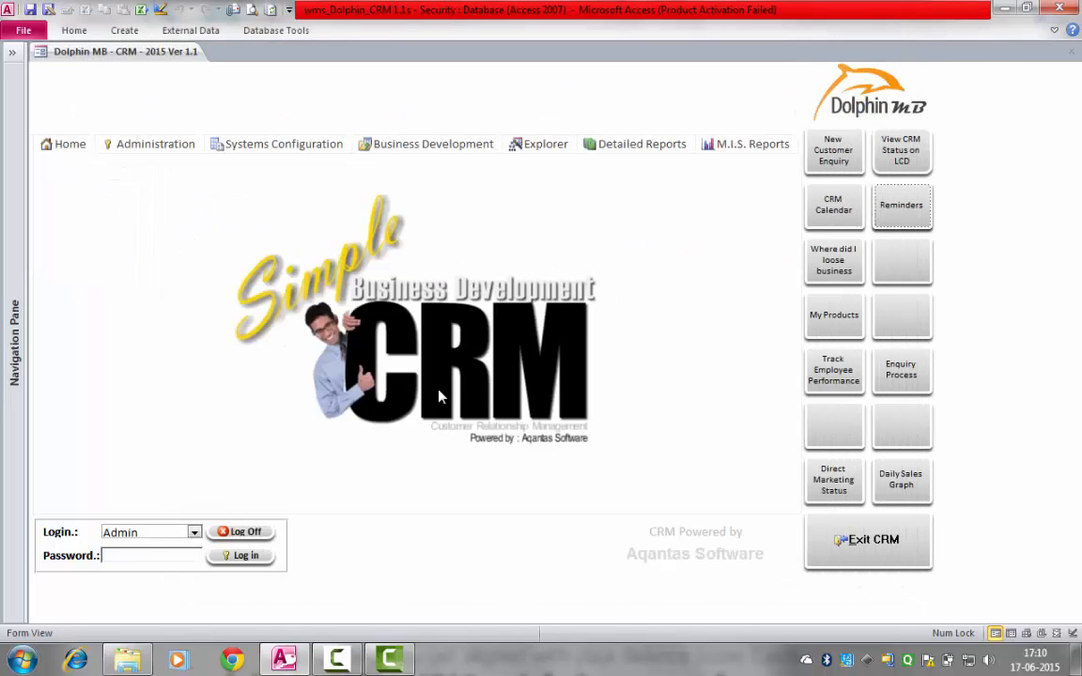
Open the customer enquiries from Business Development and go to enquiry 4
{"action": "left_click", "coordinate": [426, 146]}
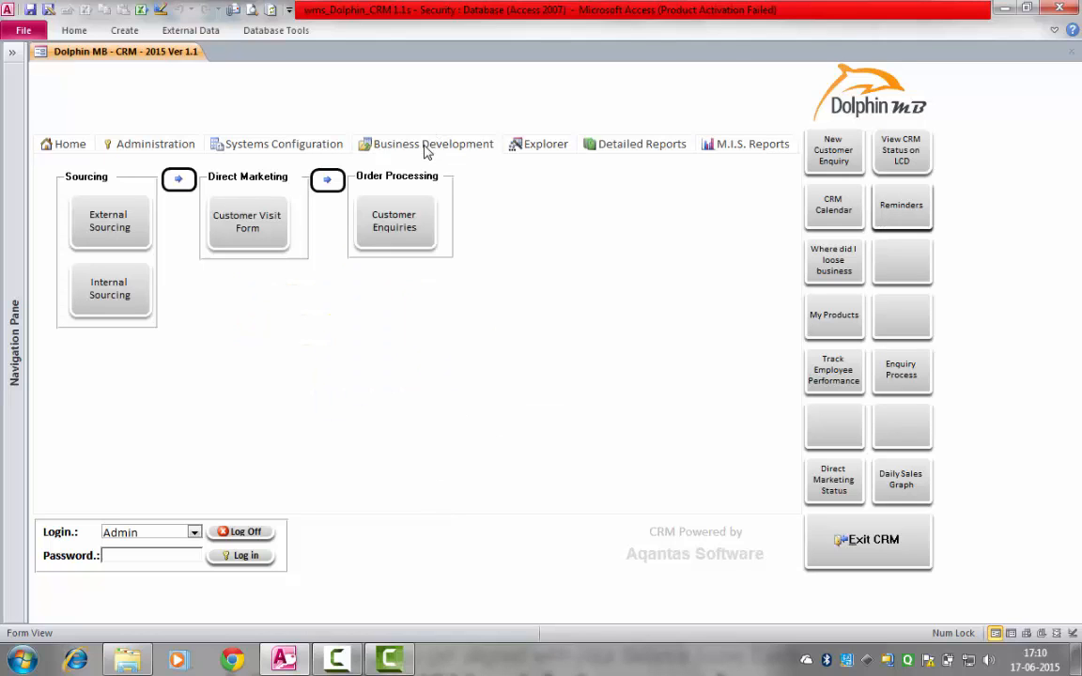
{"action": "left_click", "coordinate": [403, 239]}
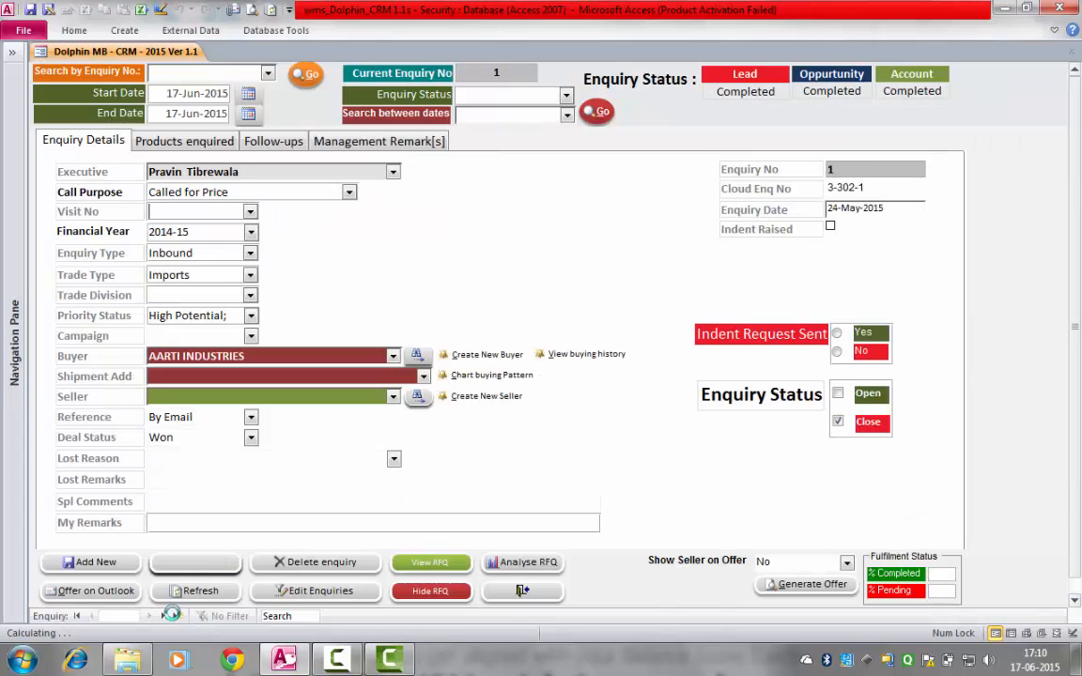
{"action": "left_click", "coordinate": [149, 616]}
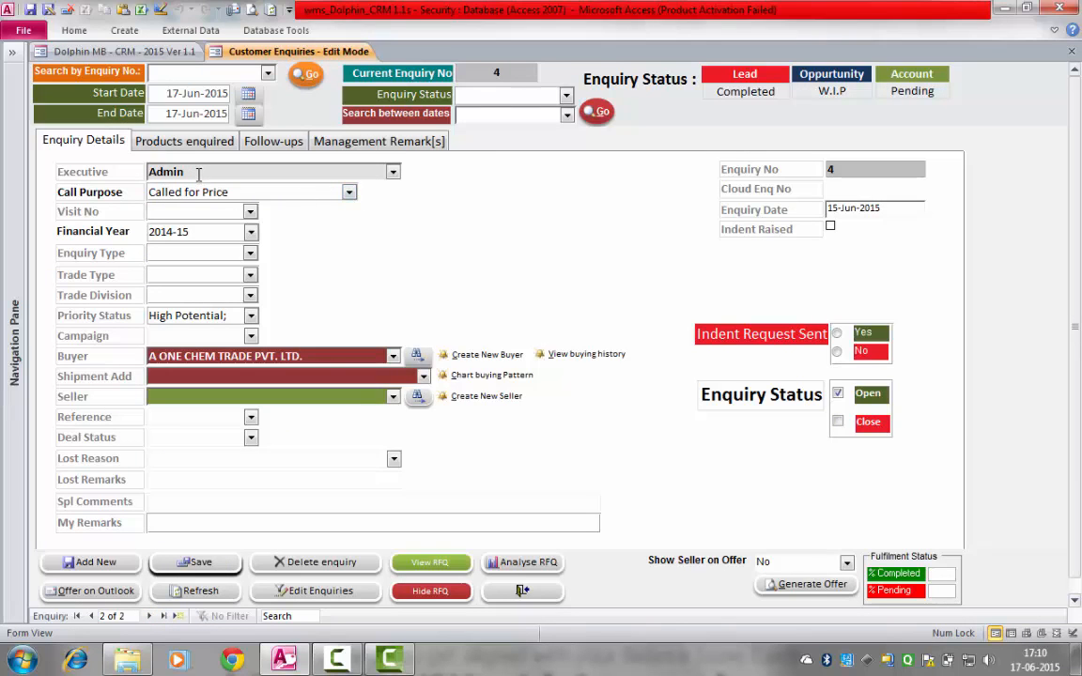
Select Admin as executive, Called for Price as call purpose and 2014-15 as financial year for enquiry 4
{"action": "left_click", "coordinate": [393, 173]}
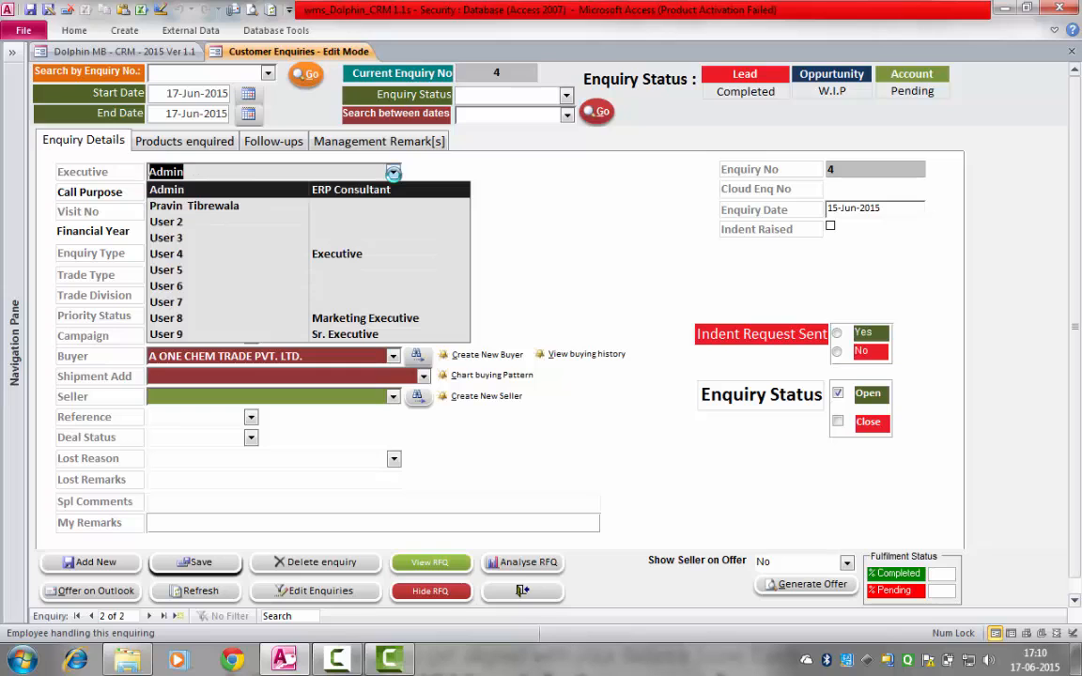
{"action": "left_click", "coordinate": [388, 191]}
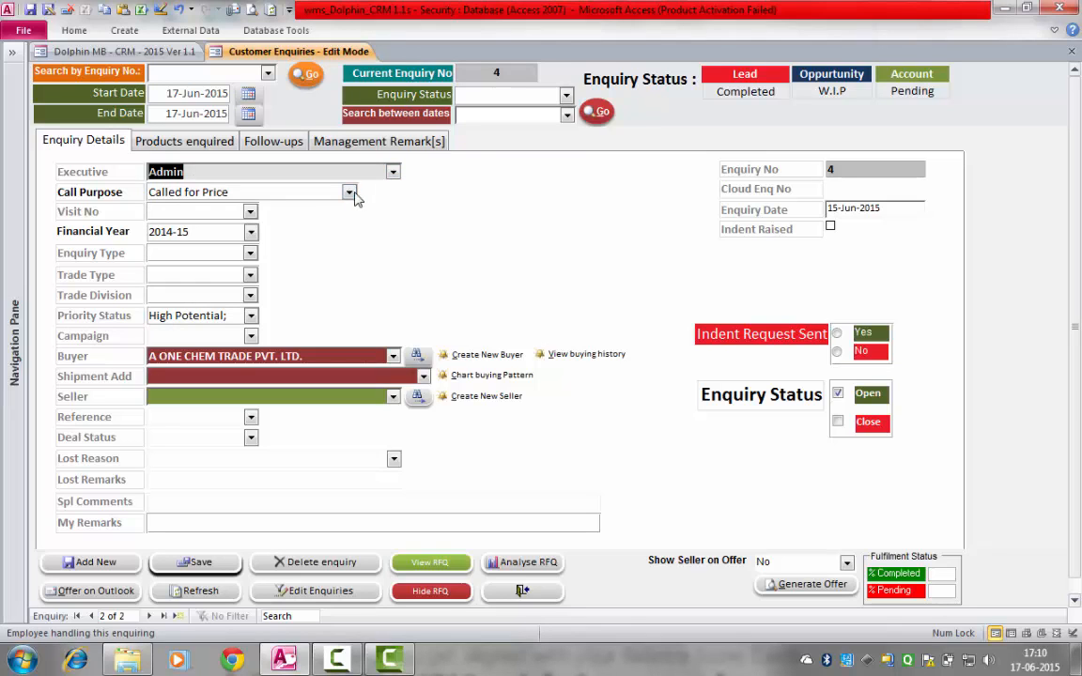
{"action": "left_click", "coordinate": [349, 191]}
{"action": "left_click", "coordinate": [301, 209]}
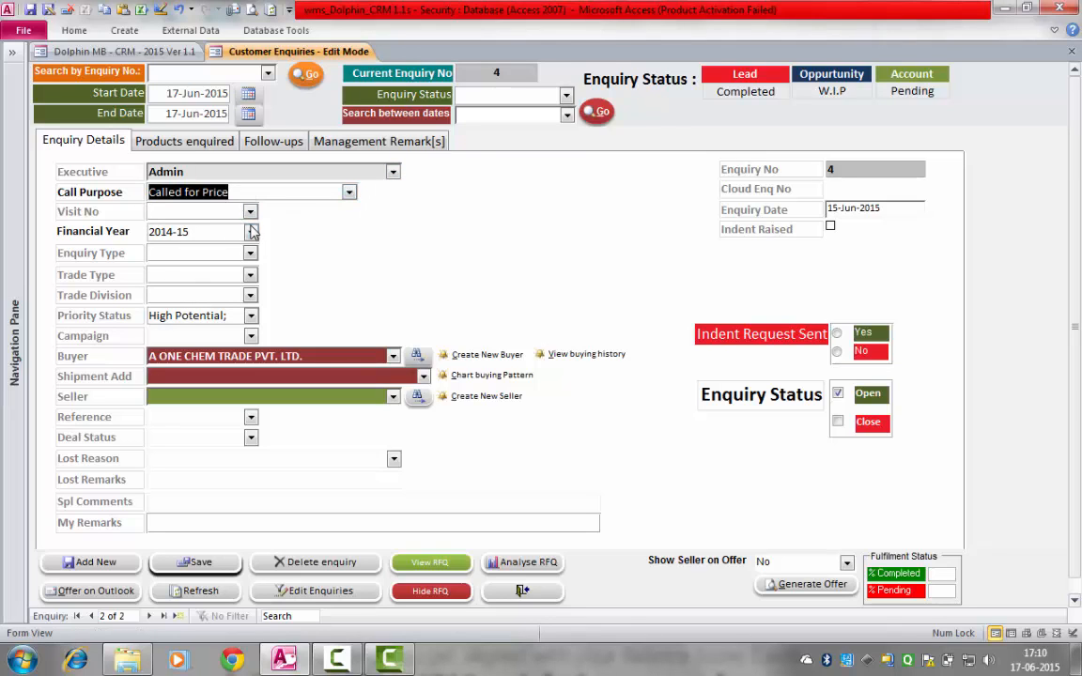
{"action": "left_click", "coordinate": [251, 232]}
{"action": "left_click", "coordinate": [235, 250]}
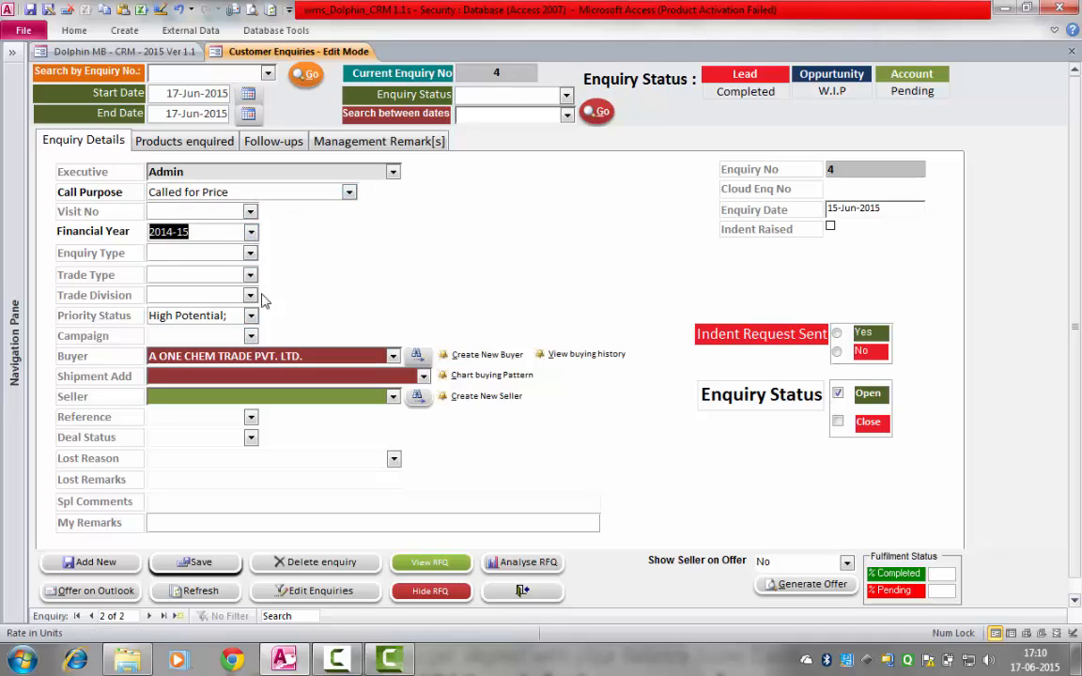
Set the enquiry type to Inbound and the trade type to Imports
{"action": "left_click", "coordinate": [250, 254]}
{"action": "left_click", "coordinate": [237, 272]}
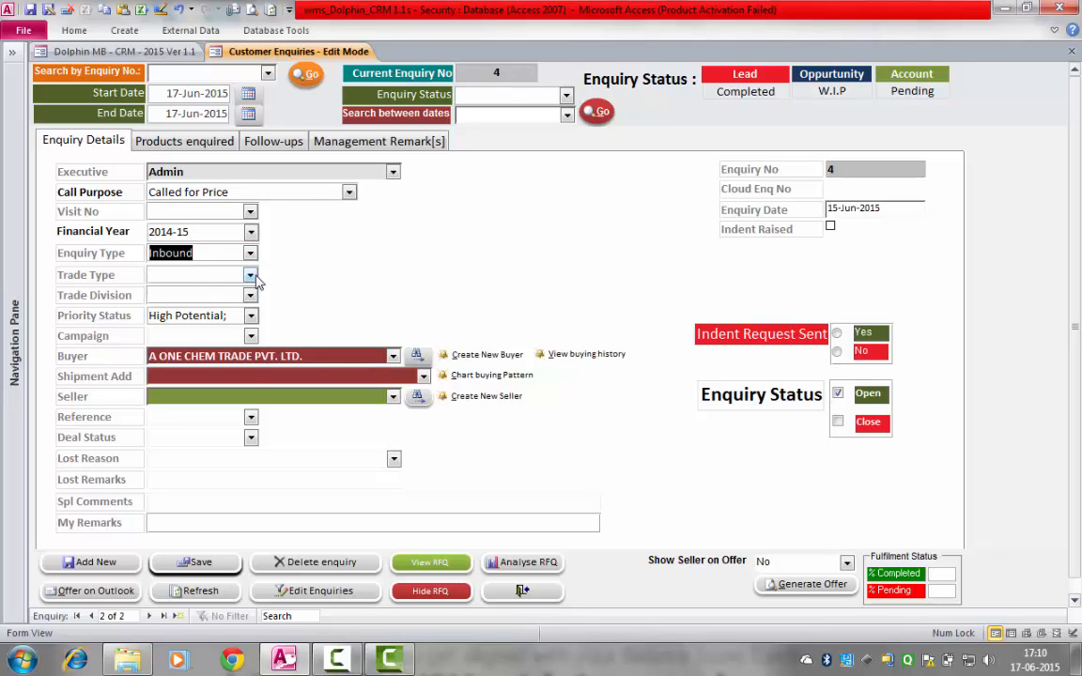
{"action": "left_click", "coordinate": [250, 274]}
{"action": "left_click", "coordinate": [246, 293]}
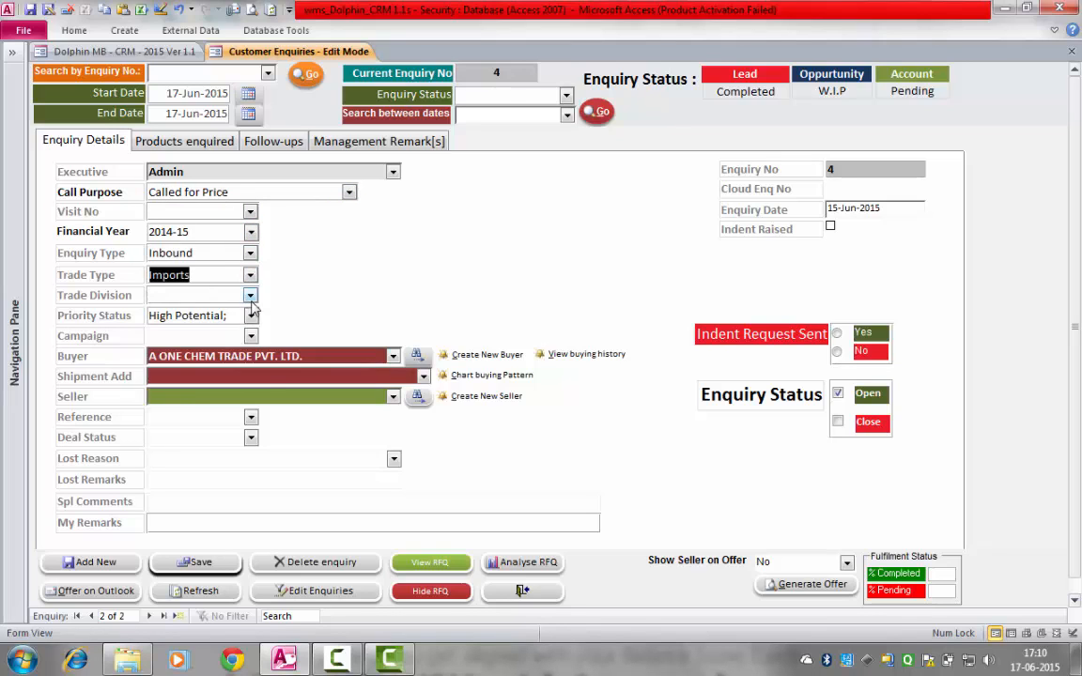
Check the available trade division, campaign and buyer options of enquiry 4 without changing them
{"action": "left_click", "coordinate": [252, 296]}
{"action": "left_click", "coordinate": [252, 297]}
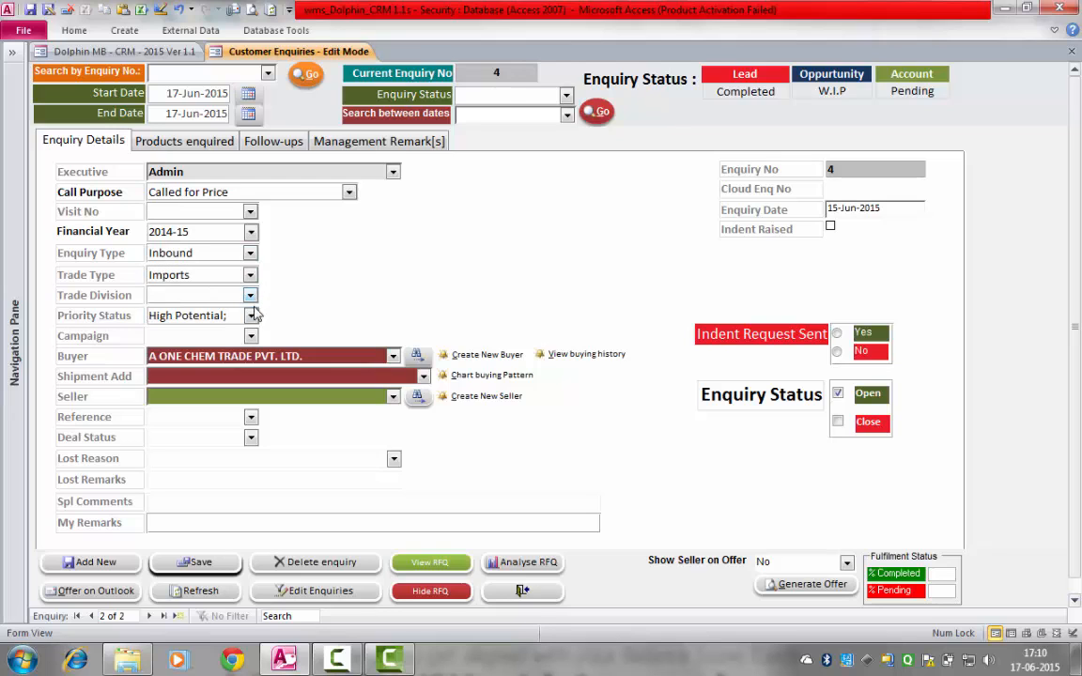
{"action": "left_click", "coordinate": [252, 337]}
{"action": "left_click", "coordinate": [251, 339]}
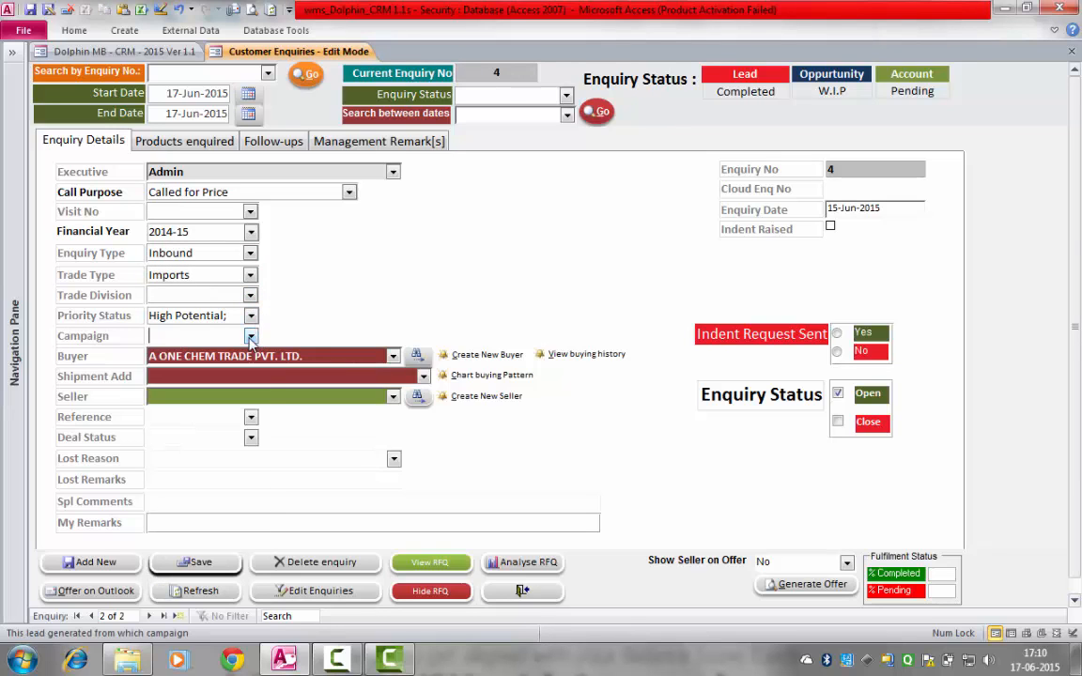
{"action": "left_click", "coordinate": [394, 355]}
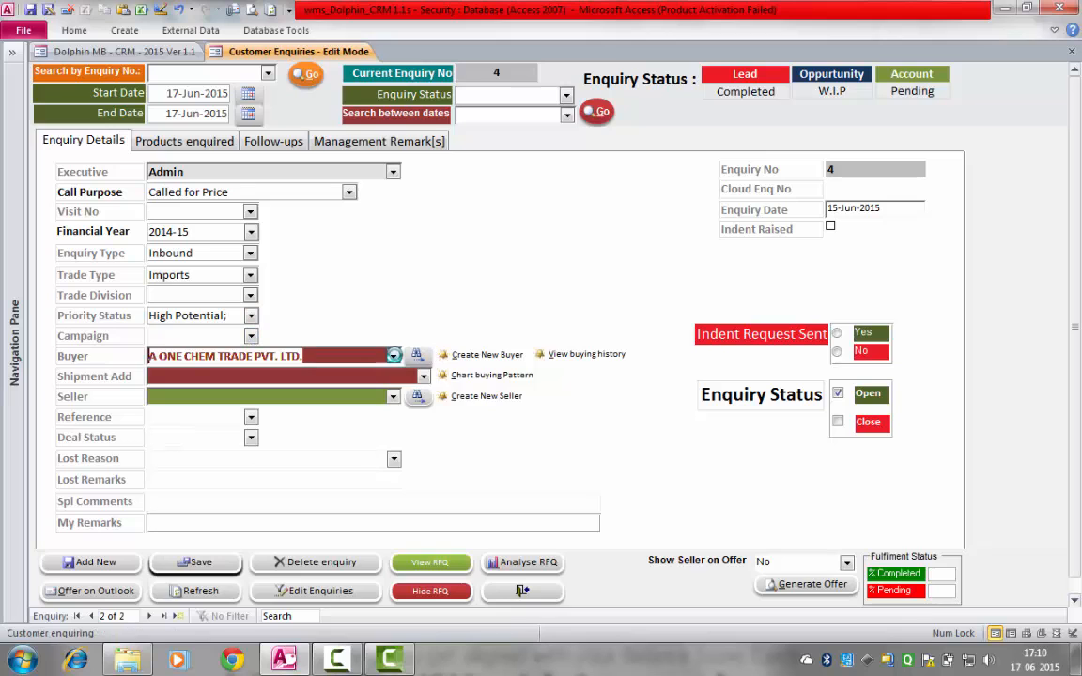
{"action": "left_click", "coordinate": [394, 357]}
Review the products enquired in enquiry 4 with their prices and terms, and return to the enquiry details
{"action": "left_click", "coordinate": [184, 139]}
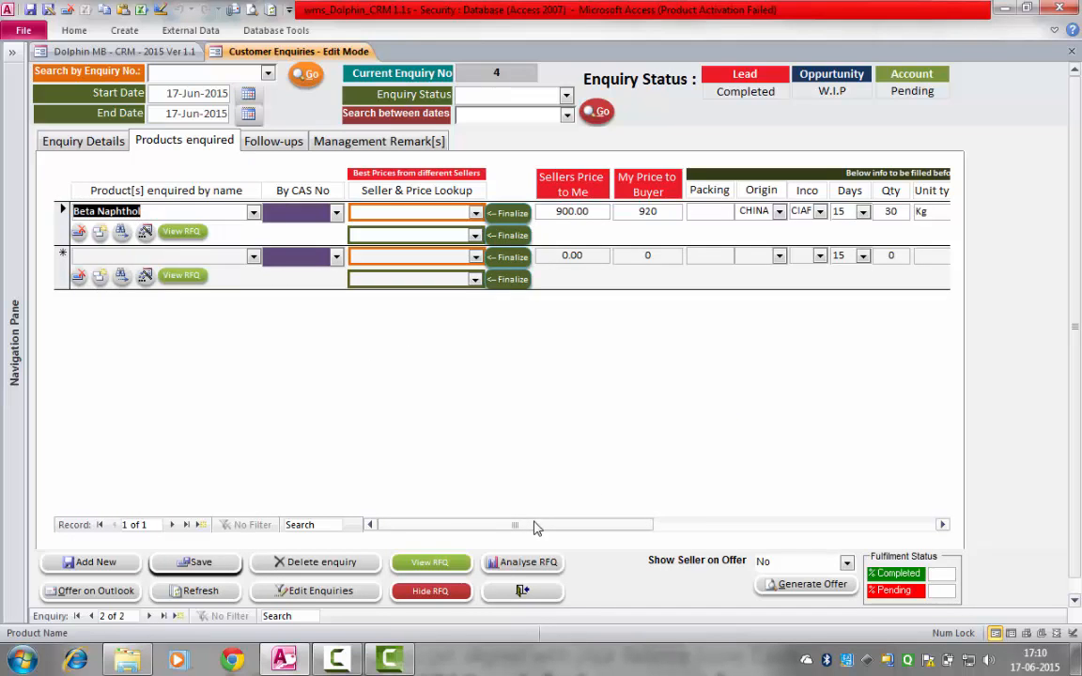
{"action": "left_click_drag", "start_coordinate": [537, 527], "coordinate": [495, 529]}
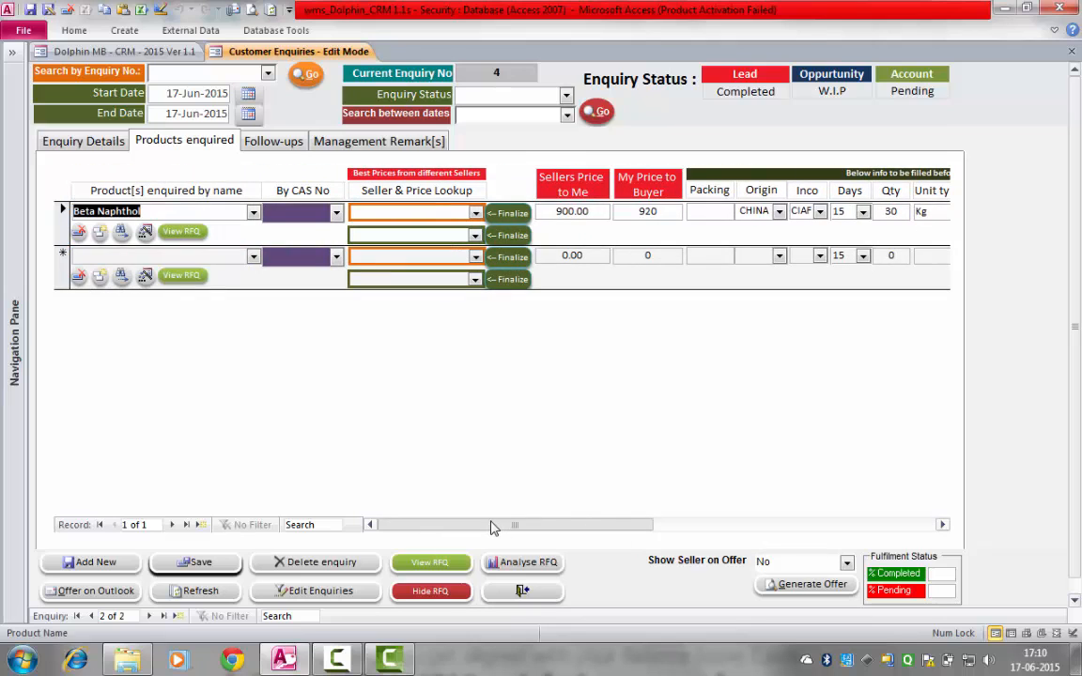
{"action": "left_click", "coordinate": [84, 142]}
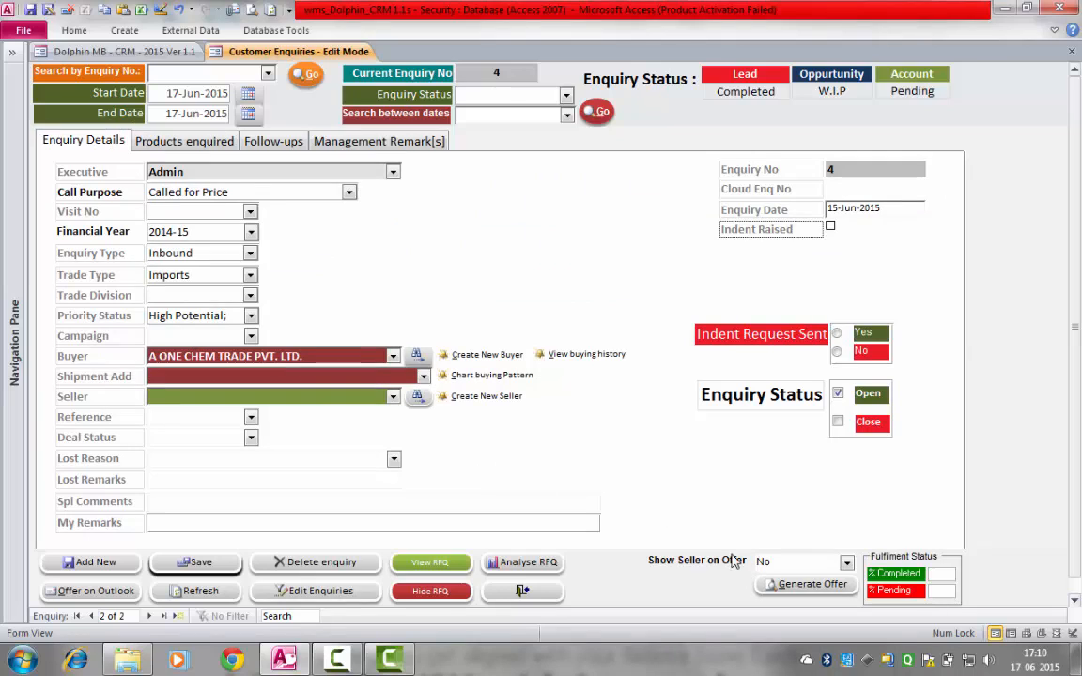
Generate the buyer's offer for enquiry 4 with Show Seller on Offer set to No, accepting a follow-up reminder
{"action": "left_click", "coordinate": [846, 564]}
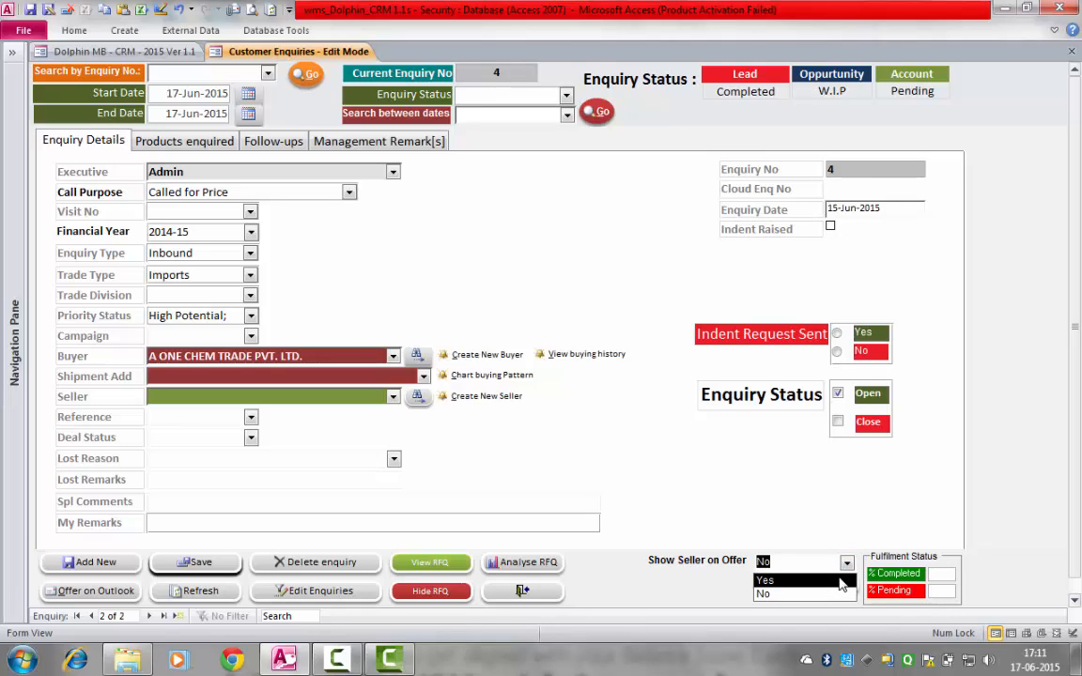
{"action": "left_click", "coordinate": [837, 594]}
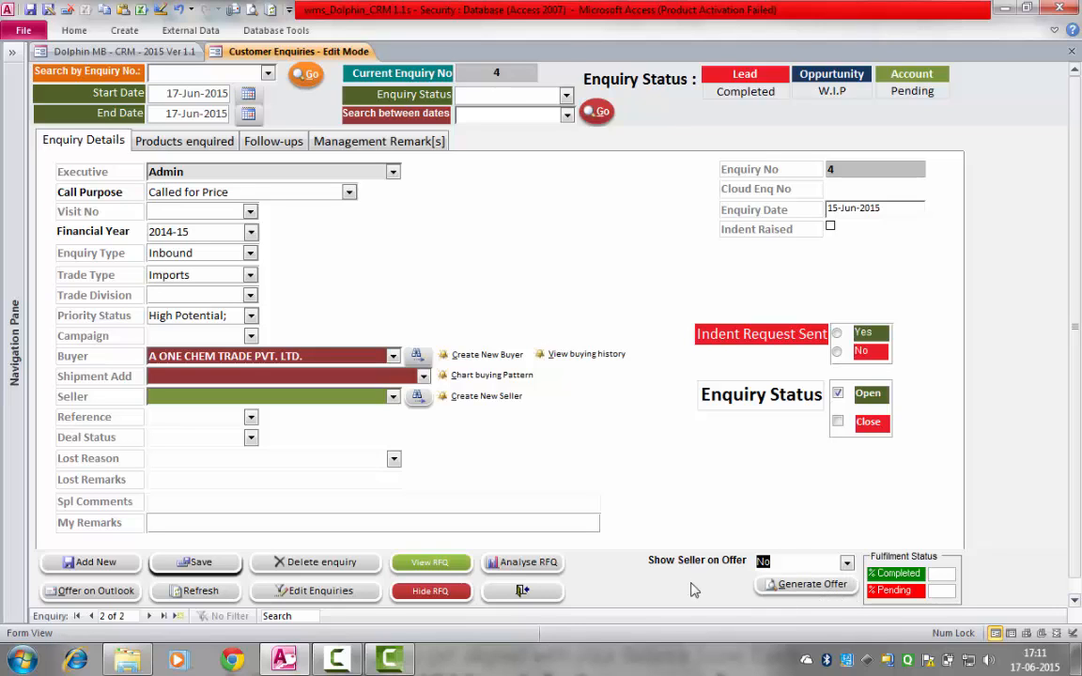
{"action": "left_click", "coordinate": [814, 593]}
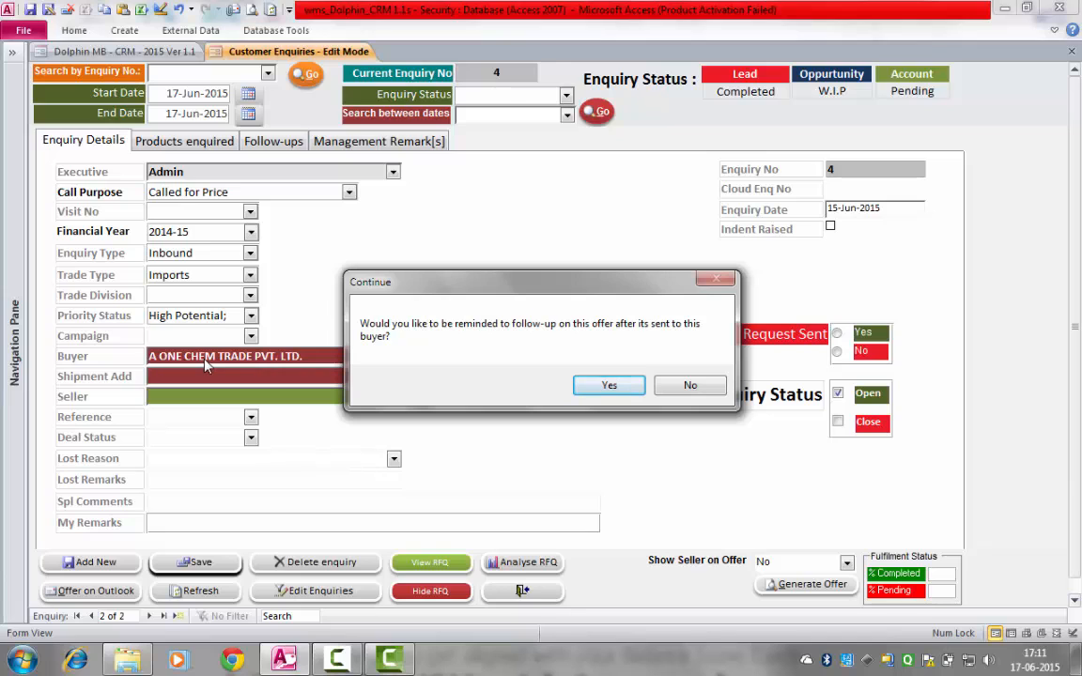
{"action": "left_click", "coordinate": [619, 388]}
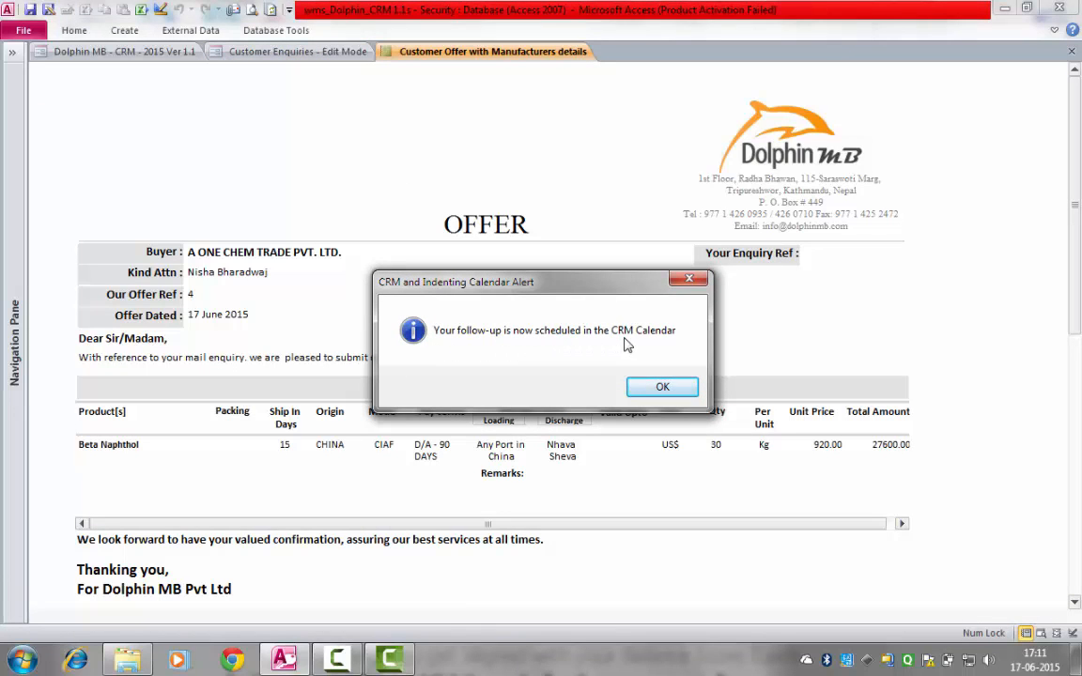
Acknowledge the scheduled follow-up and send the offer in PDF format as an attachment to a new Outlook message
{"action": "left_click", "coordinate": [662, 386]}
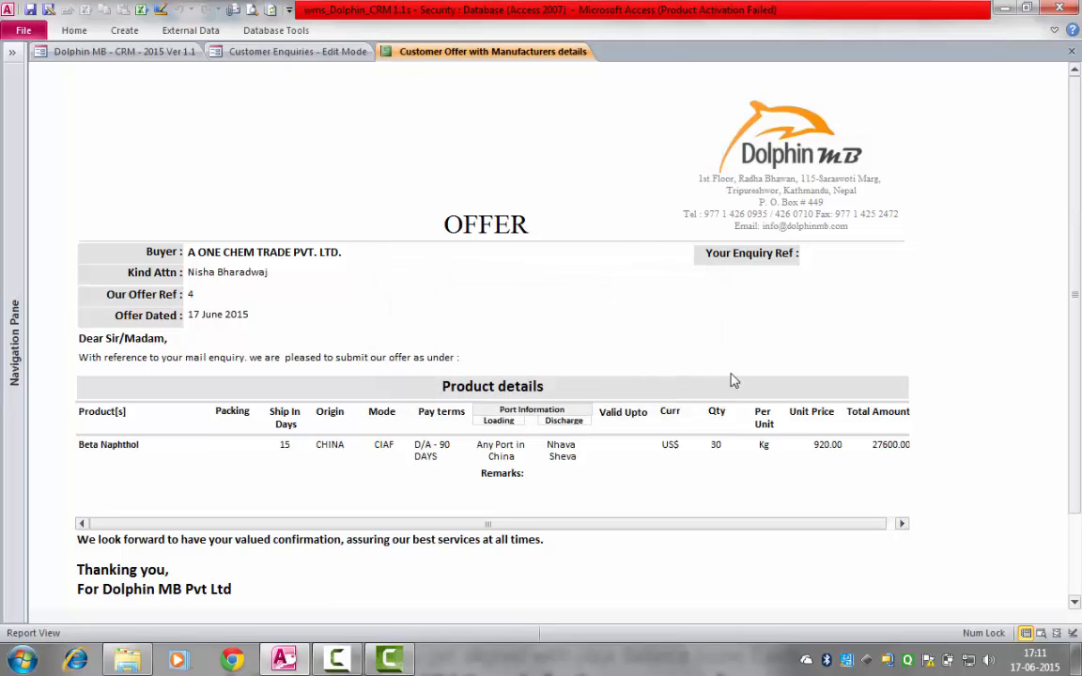
{"action": "mouse_move", "coordinate": [1079, 181]}
{"action": "left_mouse_down"}
{"action": "mouse_move", "coordinate": [1078, 325]}
{"action": "mouse_move", "coordinate": [1078, 170]}
{"action": "left_mouse_up"}
{"action": "left_click", "coordinate": [234, 11]}
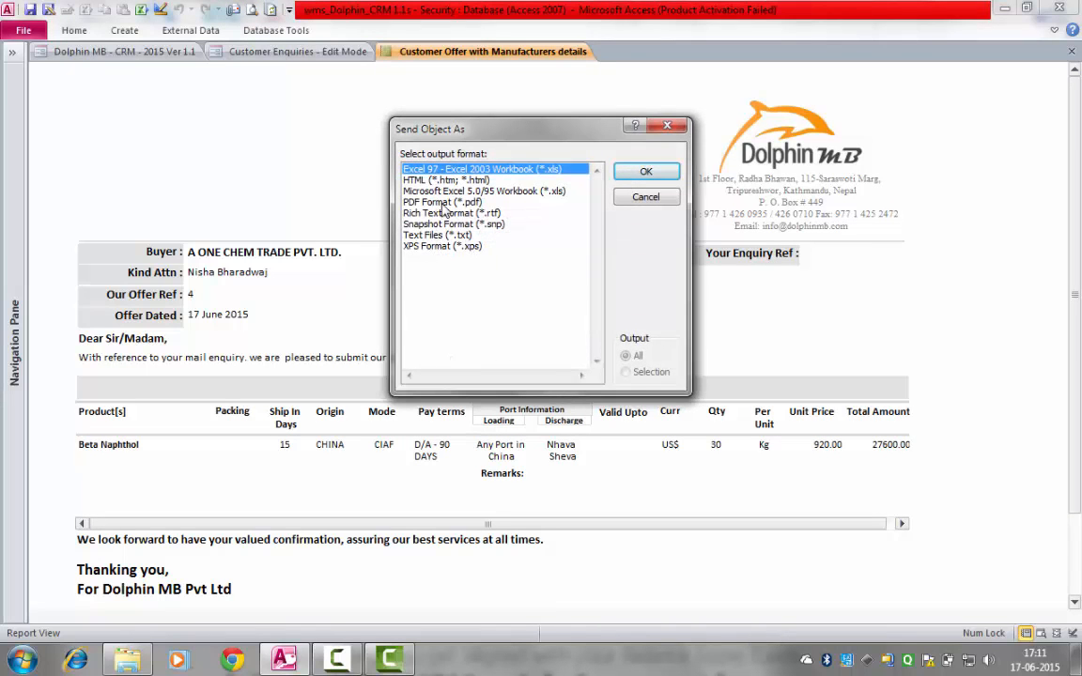
{"action": "left_click", "coordinate": [443, 202]}
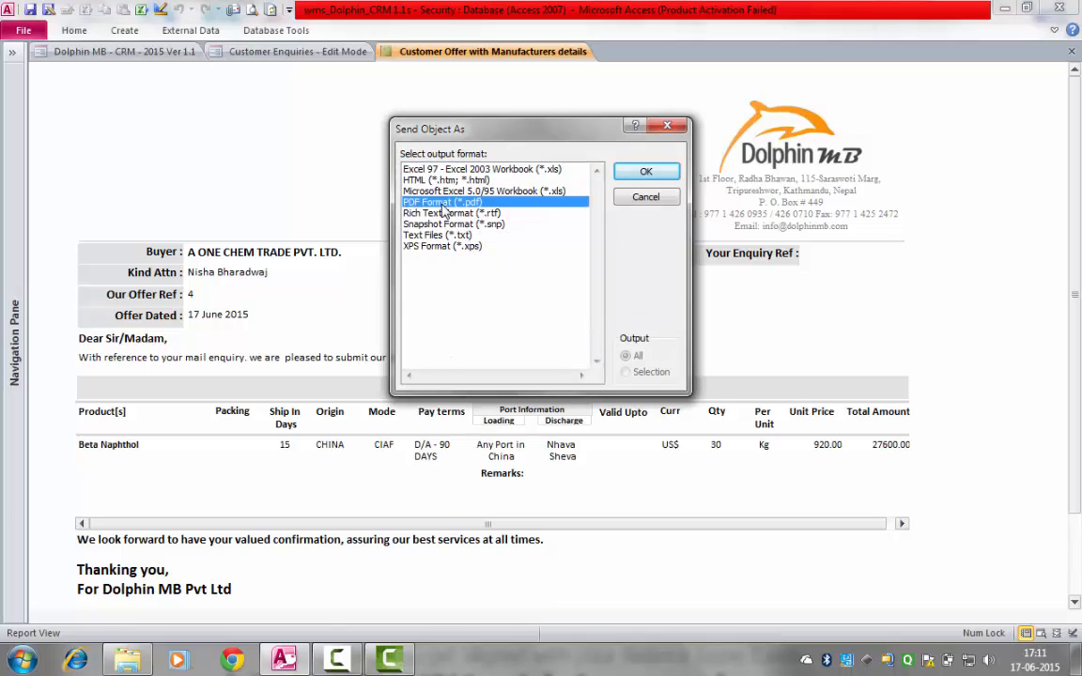
{"action": "left_click", "coordinate": [647, 175]}
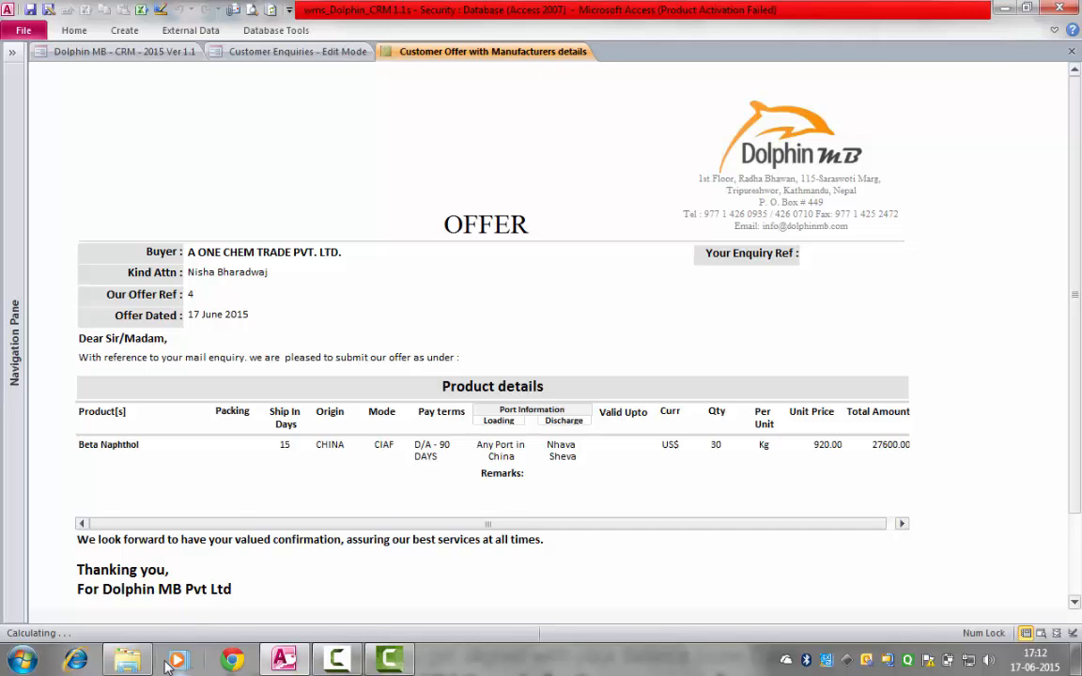
{"action": "left_click", "coordinate": [22, 660]}
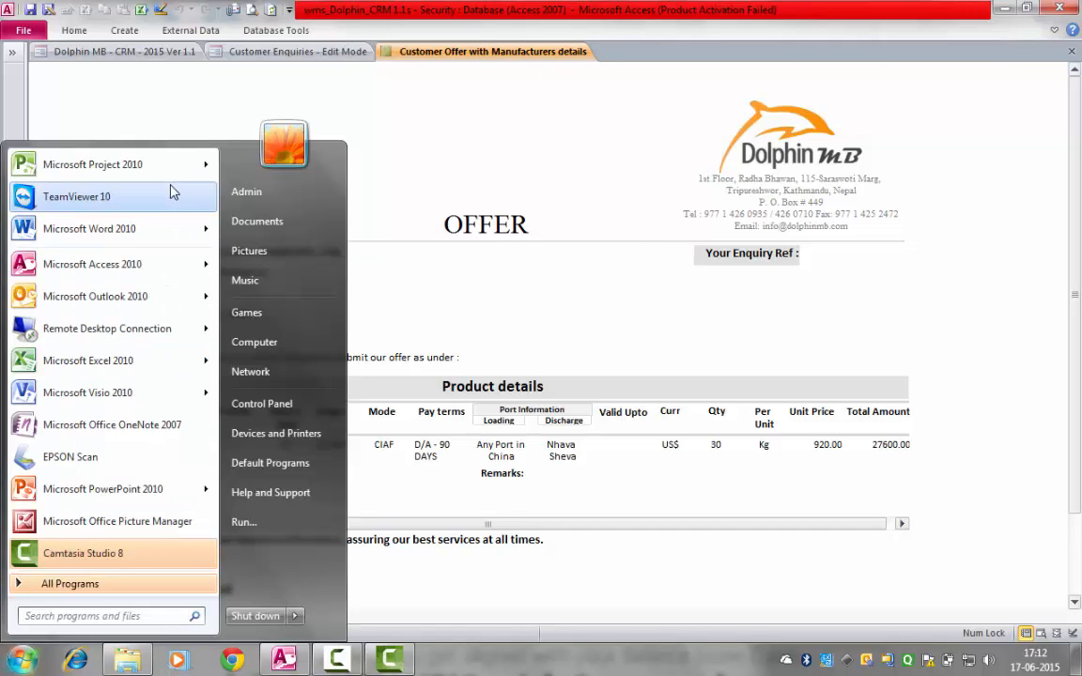
{"action": "left_click", "coordinate": [108, 301]}
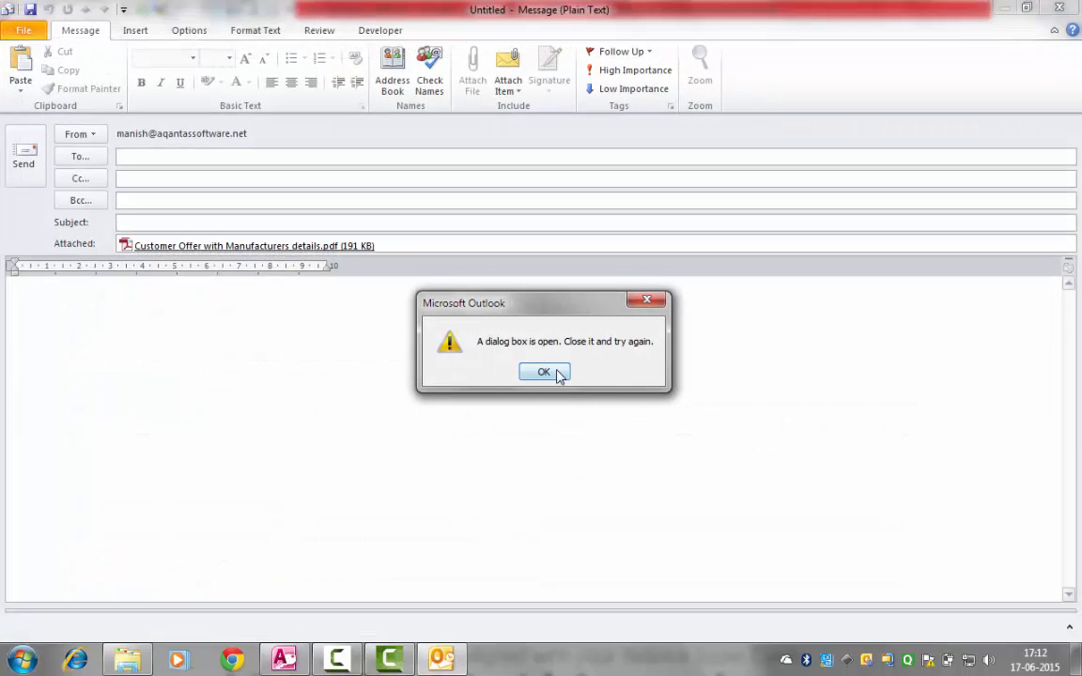
{"action": "left_click", "coordinate": [552, 373]}
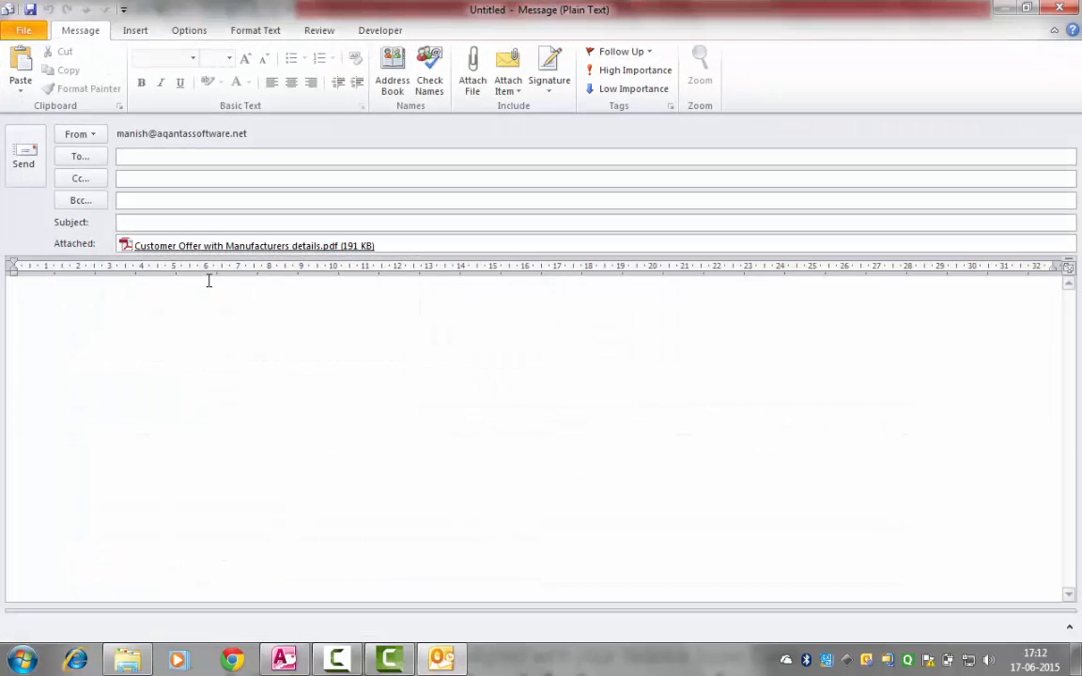
View the attached offer PDF, close it and discard the unsent message without saving
{"action": "left_click", "coordinate": [343, 246]}
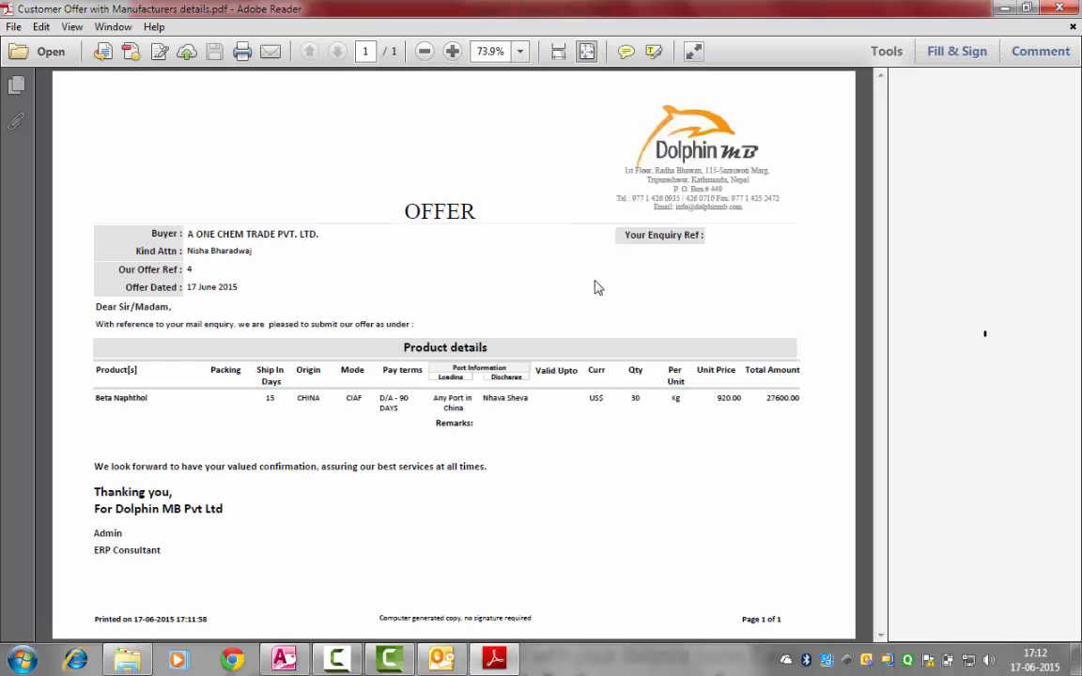
{"action": "left_click", "coordinate": [1061, 9]}
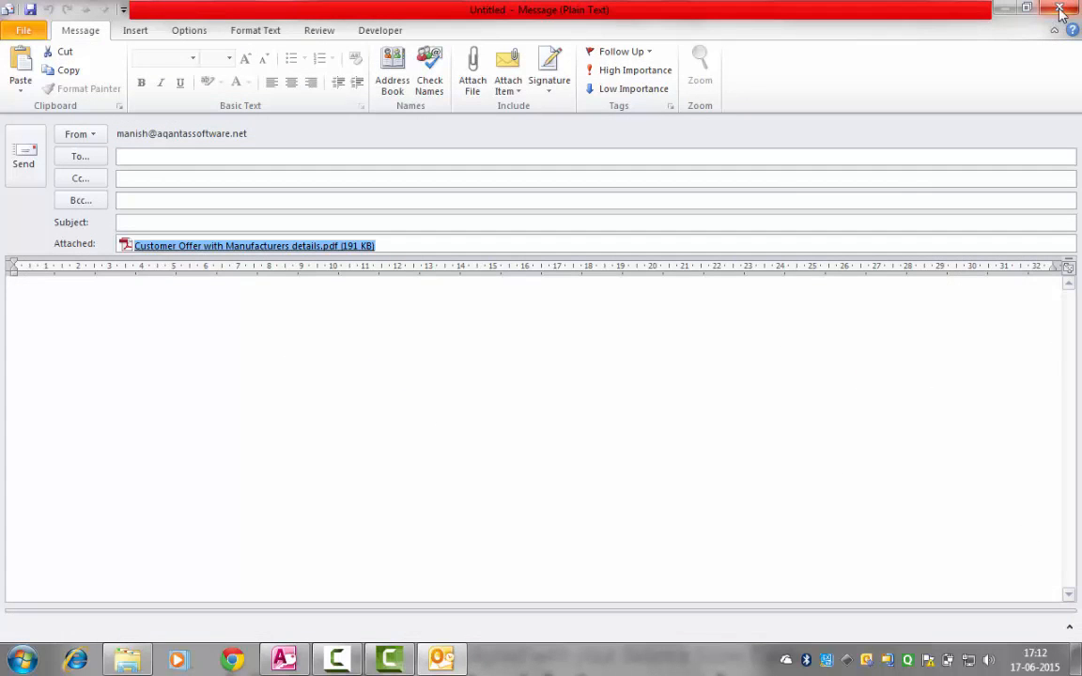
{"action": "left_click", "coordinate": [1059, 7]}
{"action": "left_click", "coordinate": [544, 370]}
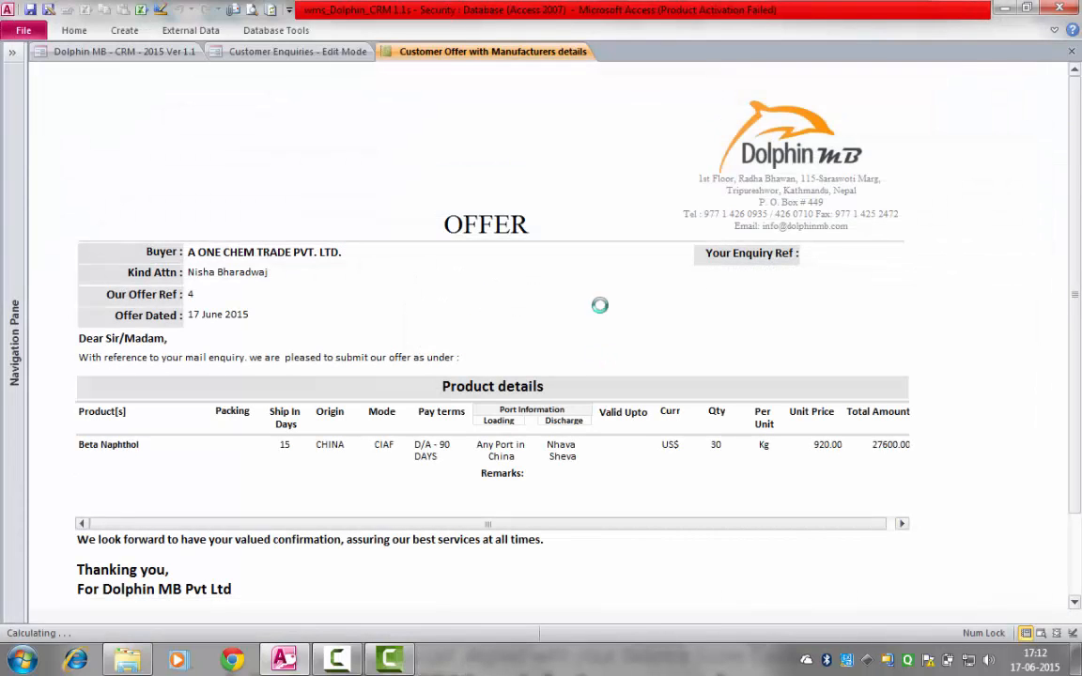
Check the buyer name and offer date on the generated offer, and close the report
{"action": "left_click", "coordinate": [190, 258]}
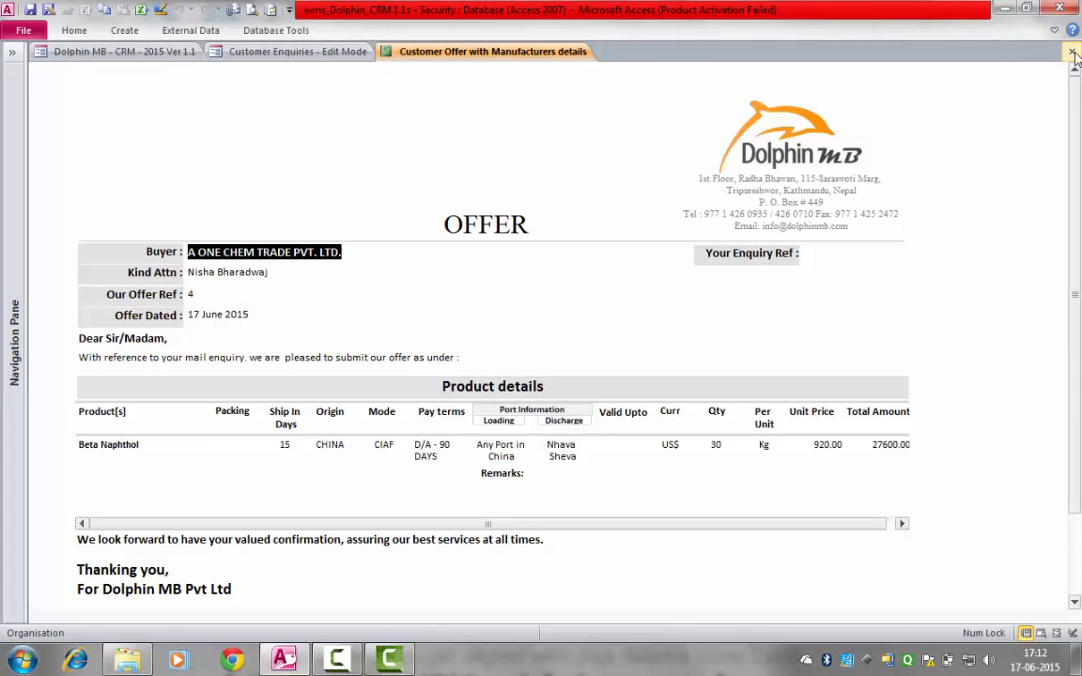
{"action": "left_click", "coordinate": [193, 314]}
{"action": "left_click_drag", "start_coordinate": [192, 314], "coordinate": [256, 314]}
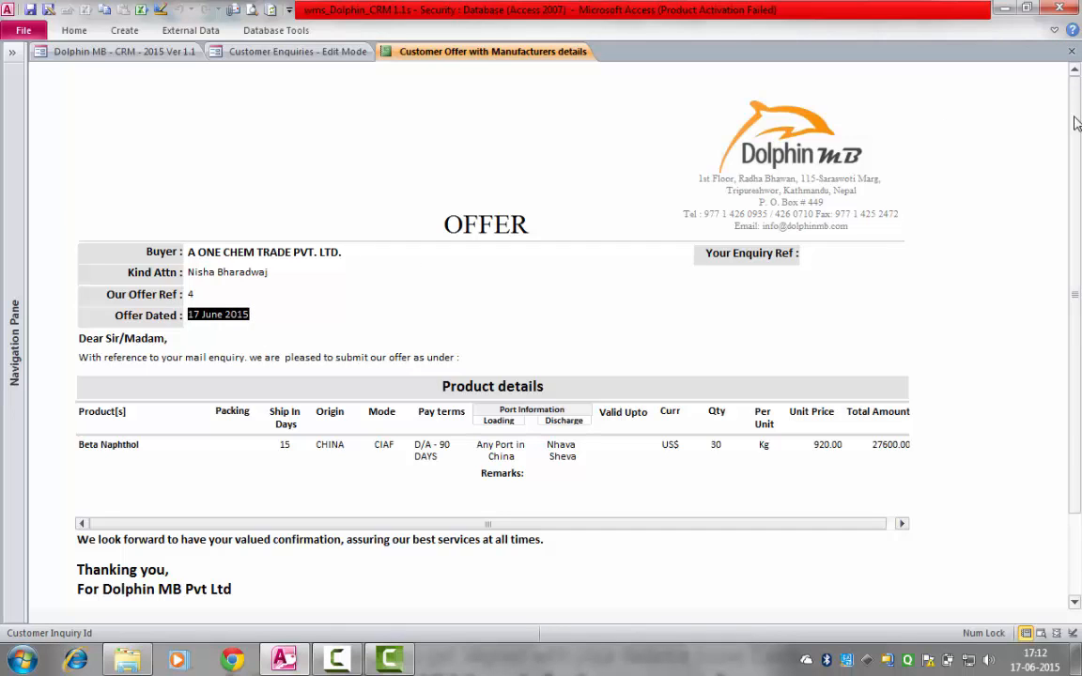
{"action": "left_click", "coordinate": [1075, 57]}
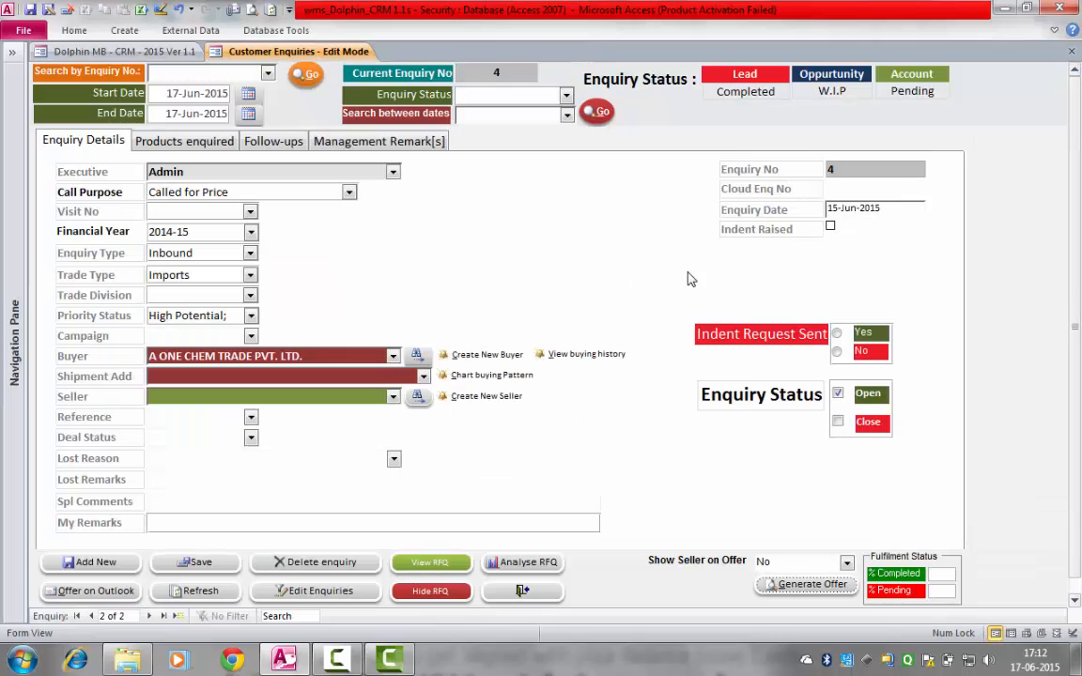
Check the Lead and Opportunity statuses of enquiry 4, save the enquiry and close the form
{"action": "double_click", "coordinate": [783, 91]}
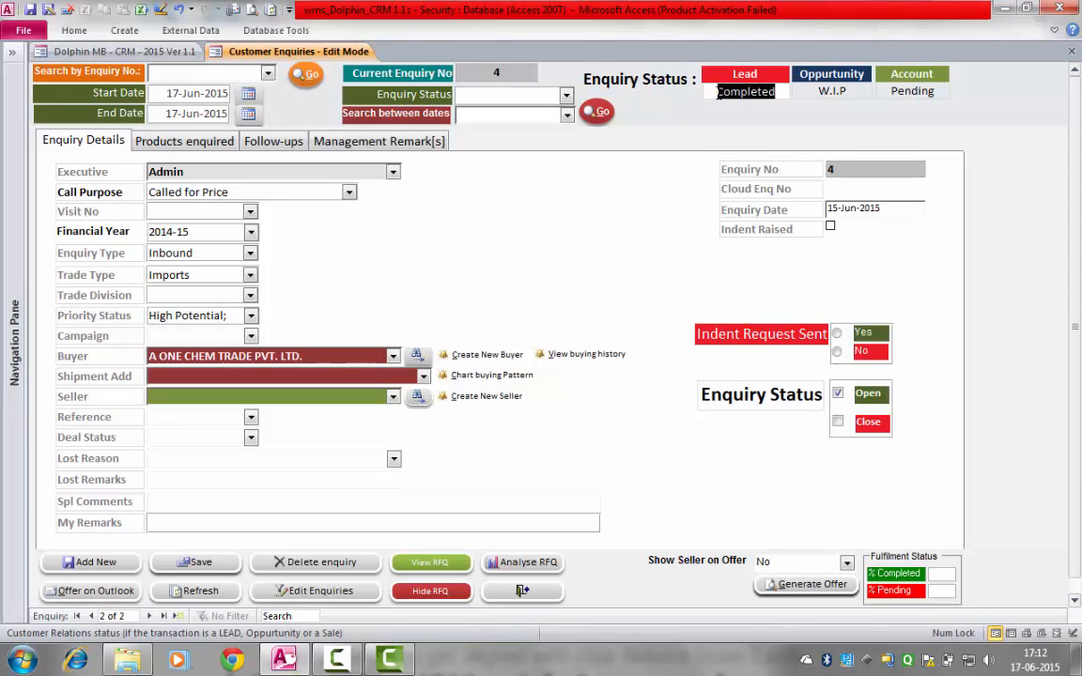
{"action": "double_click", "coordinate": [856, 91]}
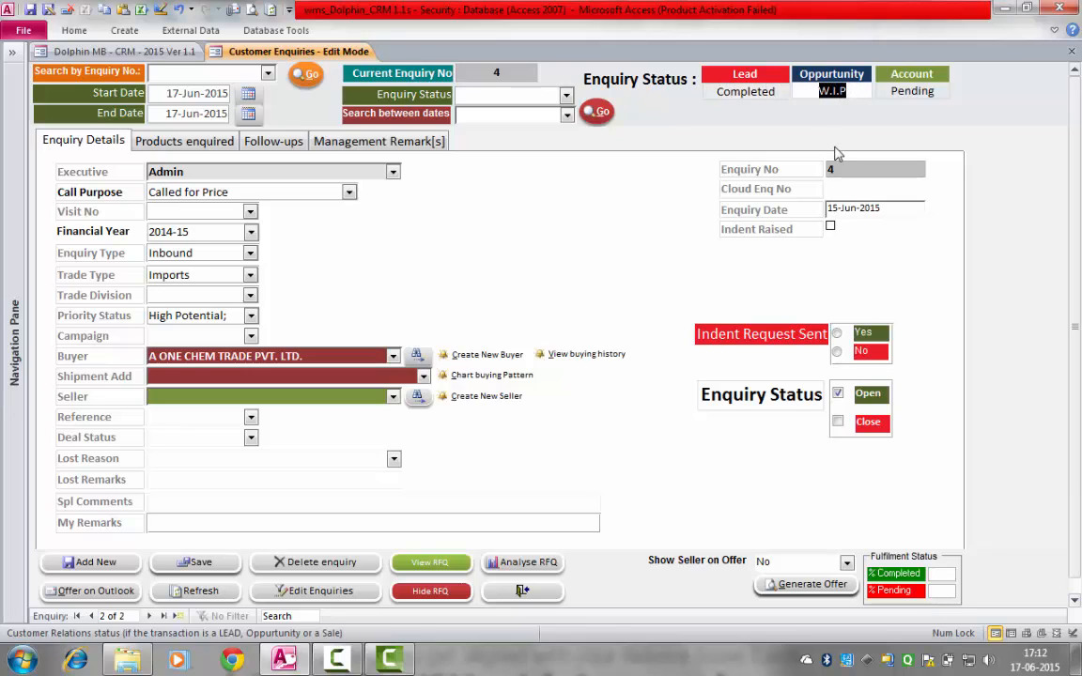
{"action": "left_click", "coordinate": [855, 91]}
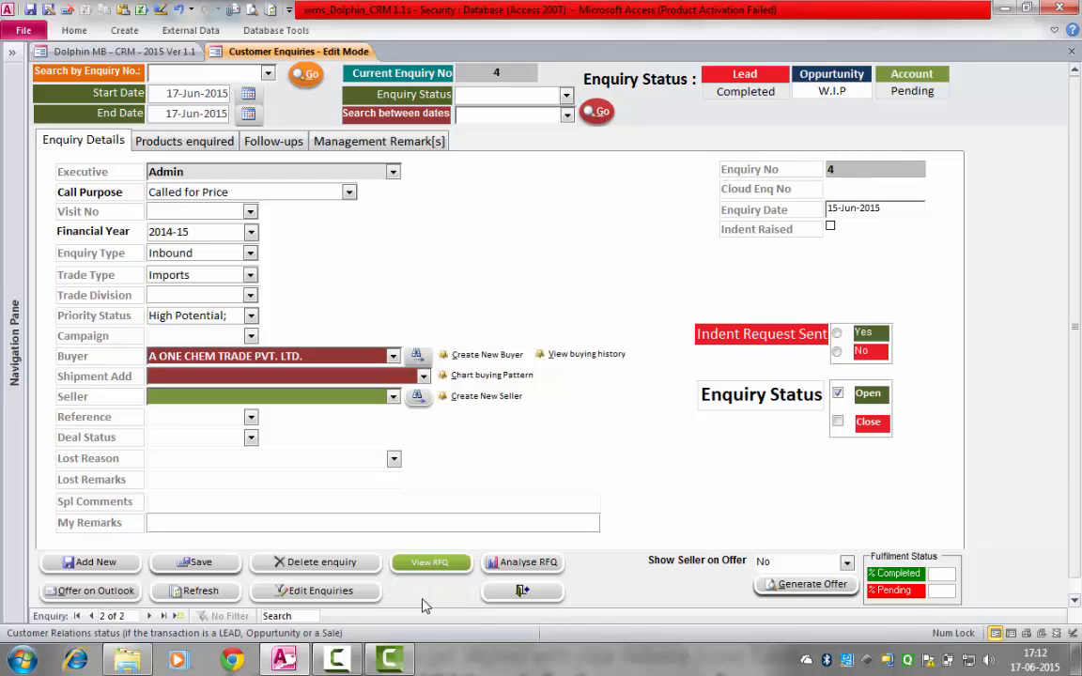
{"action": "left_click", "coordinate": [199, 564]}
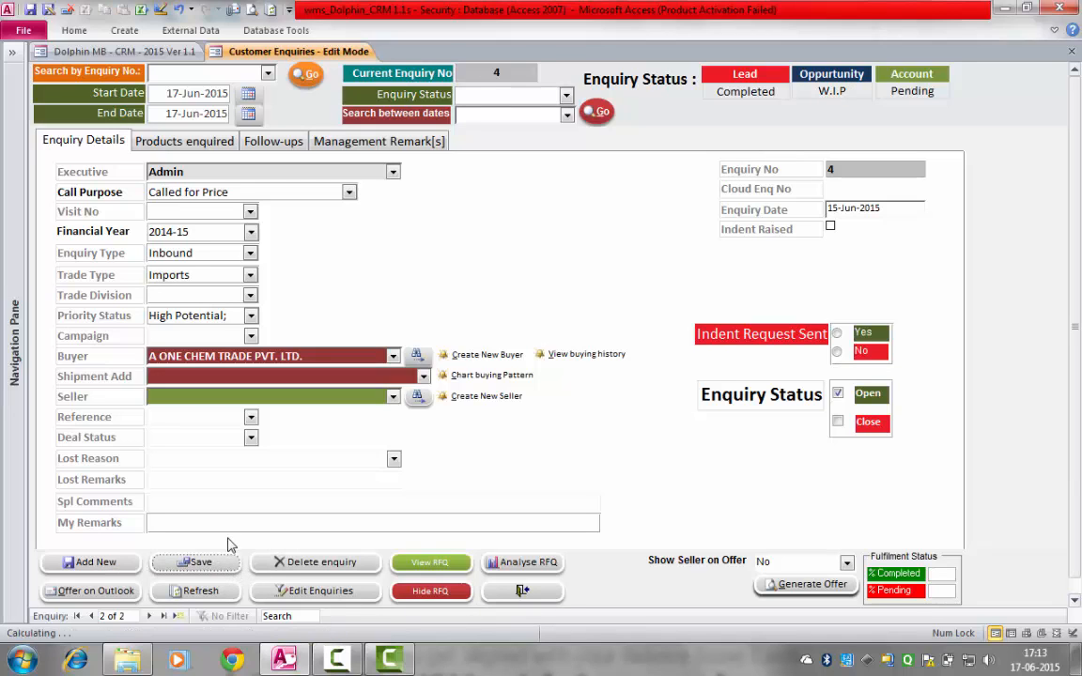
{"action": "left_click", "coordinate": [529, 593]}
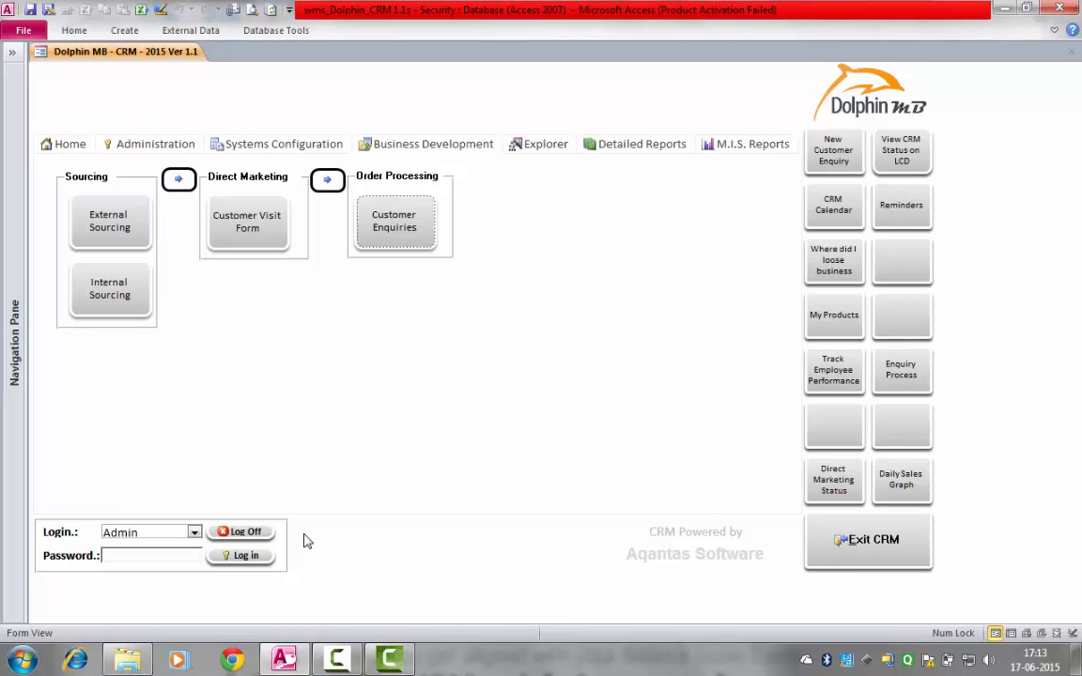
Log off the CRM and log back in as Admin with the account password
{"action": "left_click", "coordinate": [243, 532]}
{"action": "left_click", "coordinate": [695, 386]}
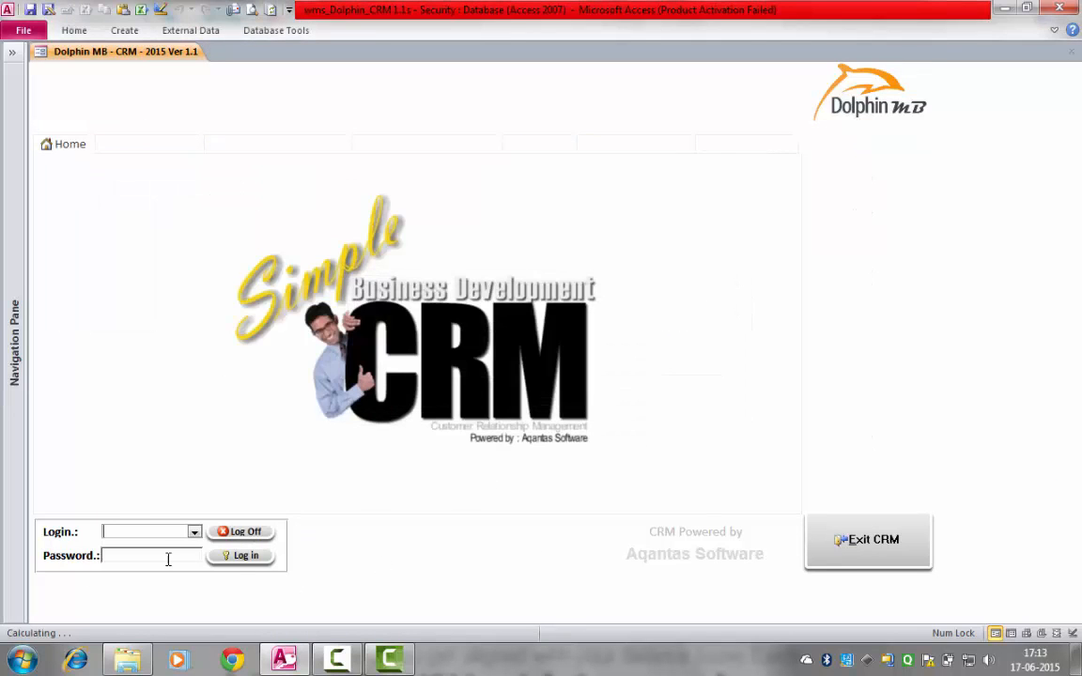
{"action": "left_click", "coordinate": [195, 531]}
{"action": "left_click", "coordinate": [220, 370]}
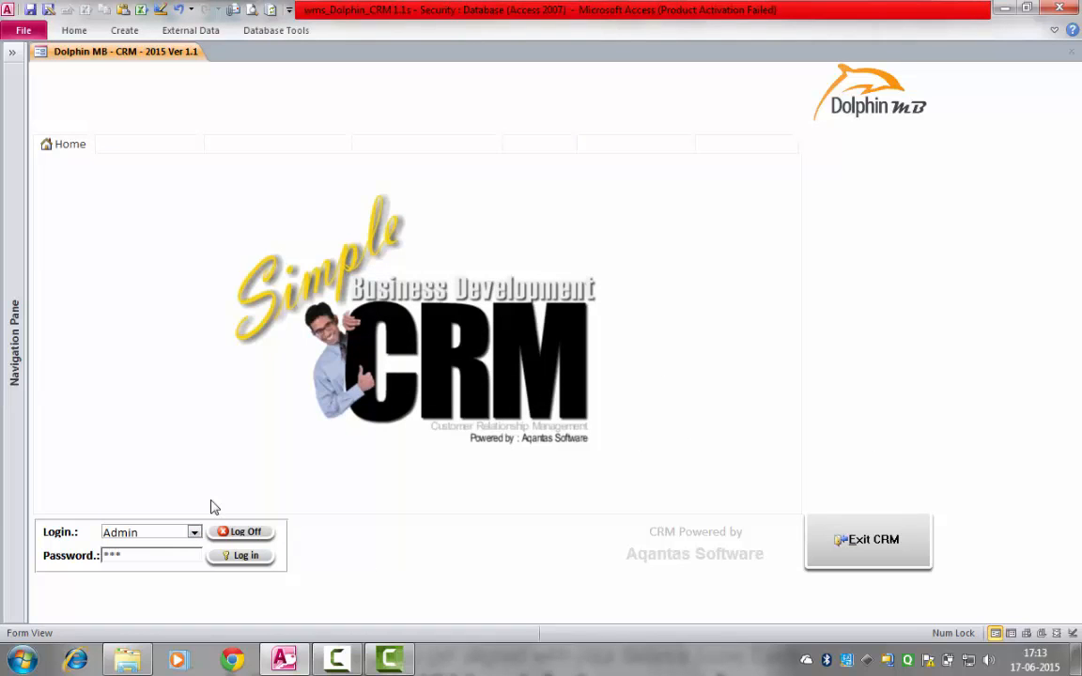
{"action": "key", "text": "Return"}
{"action": "key", "text": "Return"}
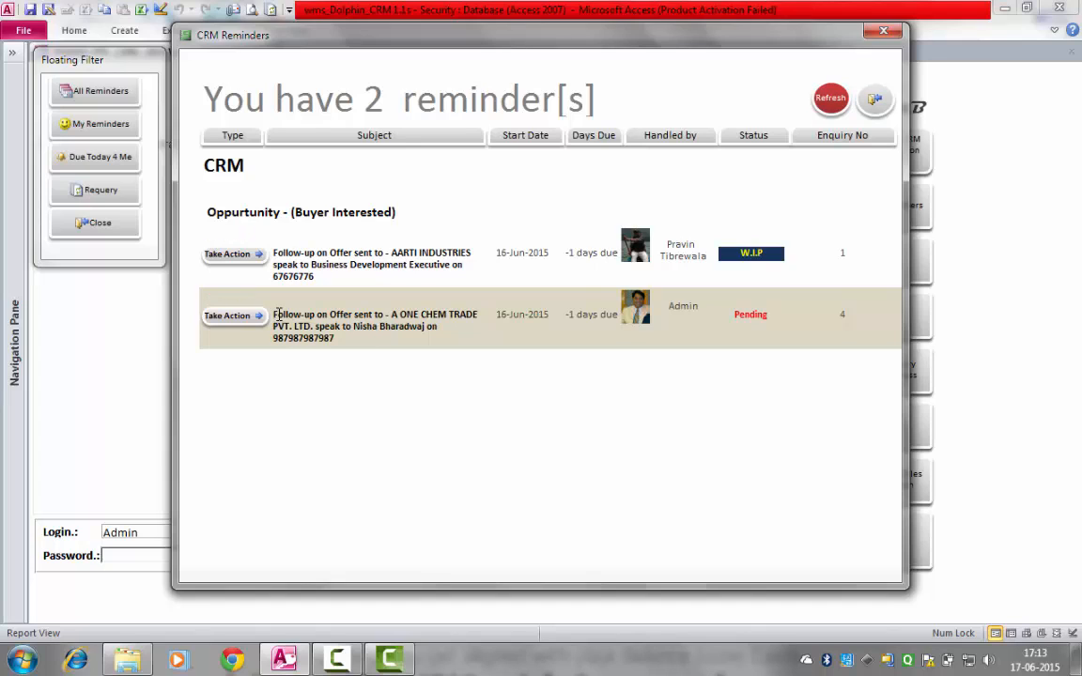
Open the A ONE CHEM TRADE follow-up from the reminders, check its assignee options, and save it still assigned to Admin
{"action": "left_click_drag", "start_coordinate": [275, 314], "coordinate": [344, 340]}
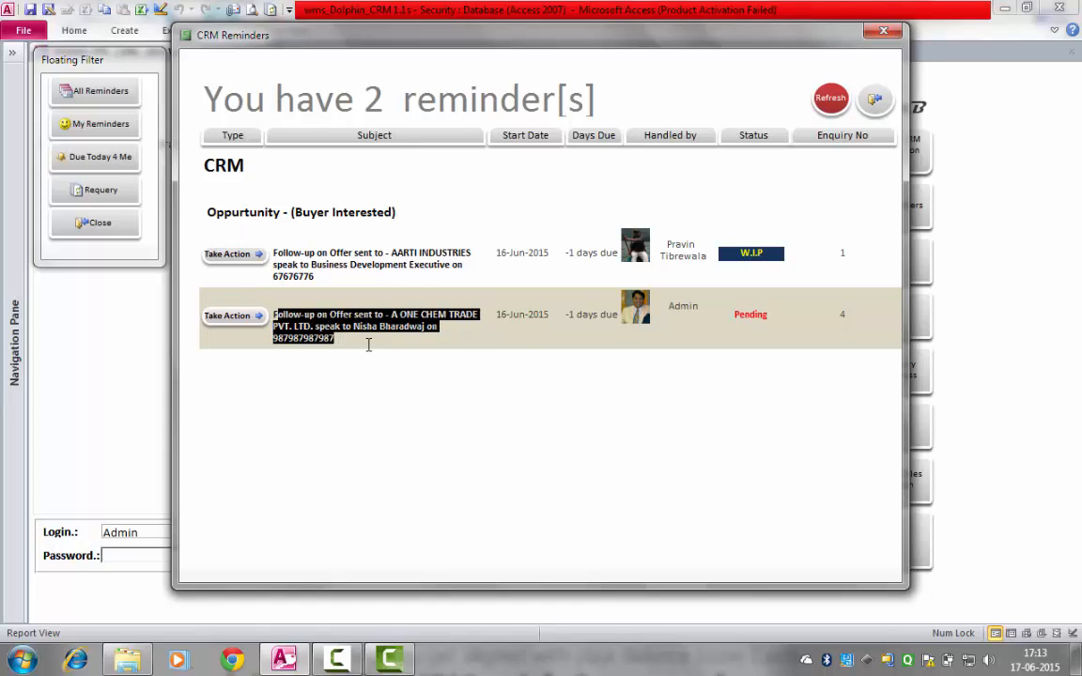
{"action": "left_click", "coordinate": [368, 345]}
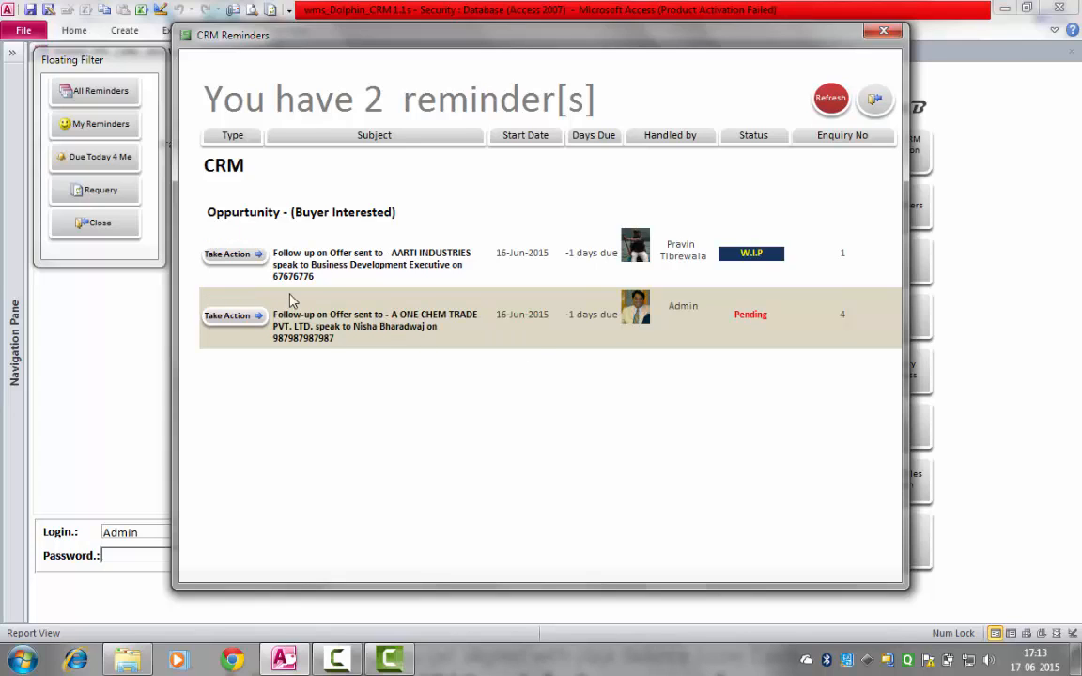
{"action": "left_click", "coordinate": [233, 316]}
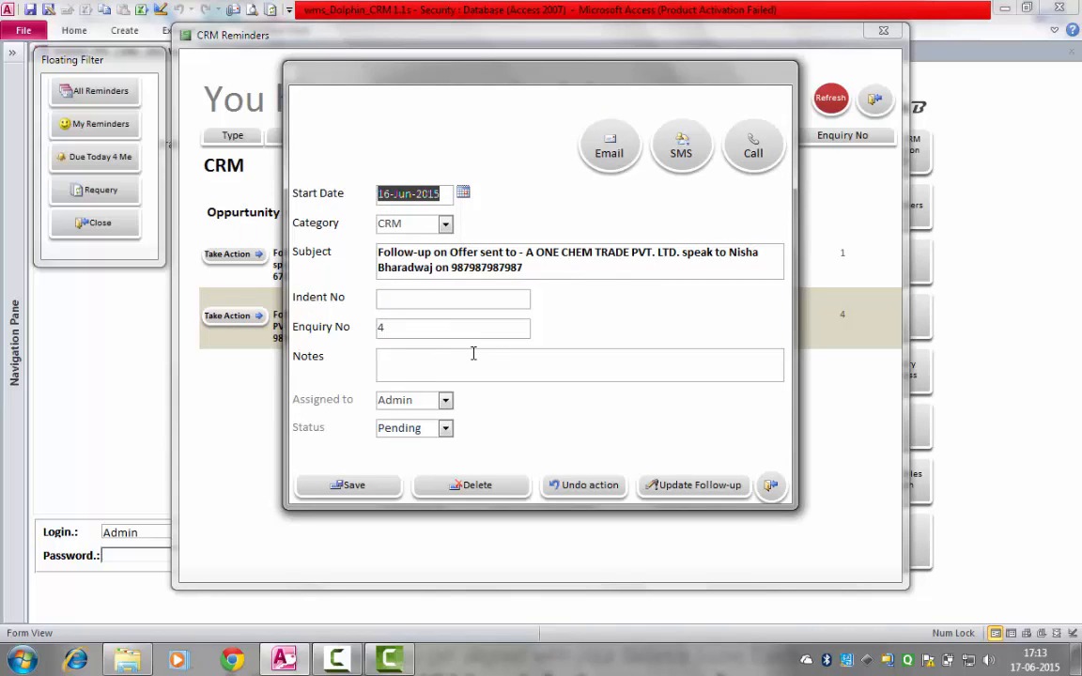
{"action": "left_click", "coordinate": [447, 401]}
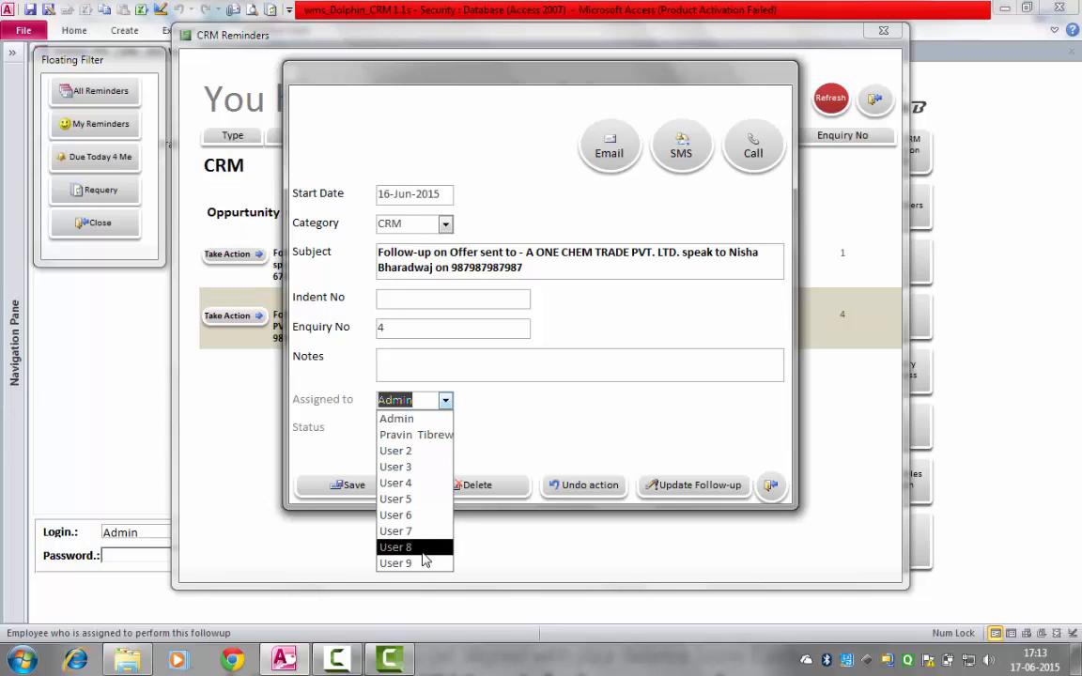
{"action": "left_click", "coordinate": [447, 402]}
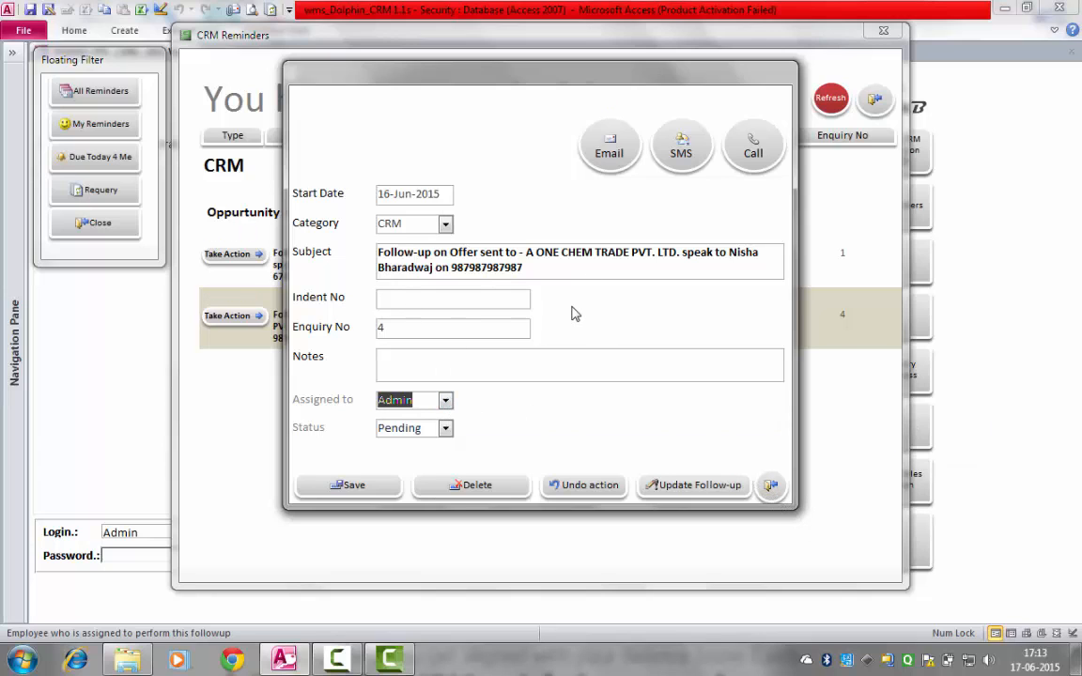
{"action": "left_click", "coordinate": [373, 485]}
{"action": "left_click", "coordinate": [771, 487]}
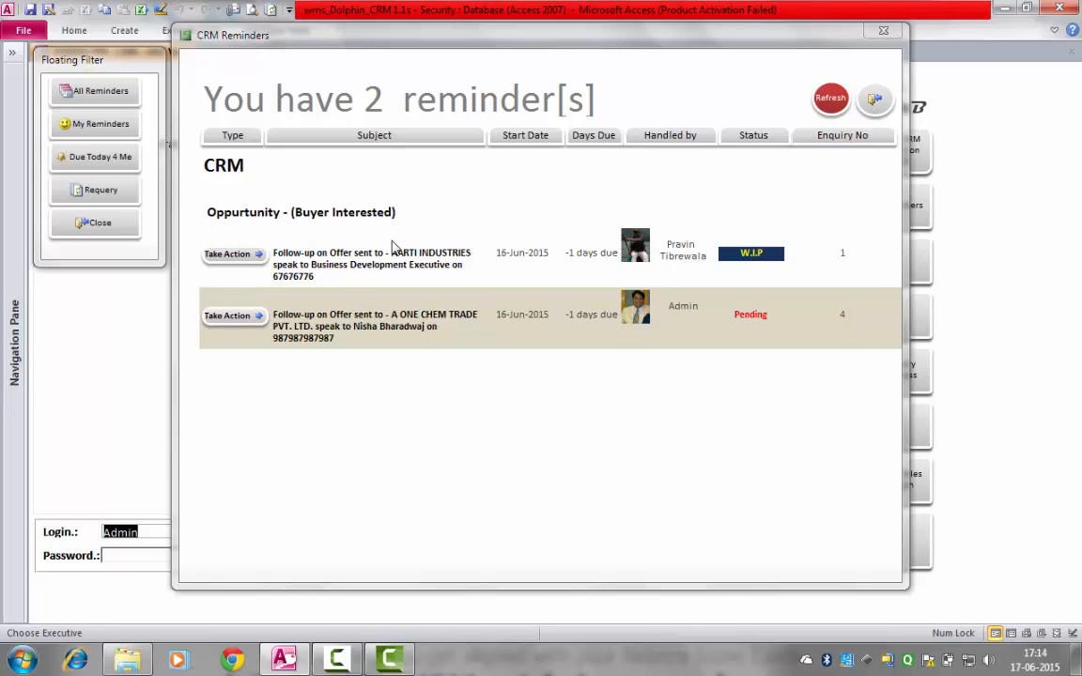
Examine the Opportunity (Buyer Interested) grouping of the reminders, and close the reminders list
{"action": "left_click_drag", "start_coordinate": [212, 214], "coordinate": [416, 215]}
{"action": "left_click", "coordinate": [208, 214]}
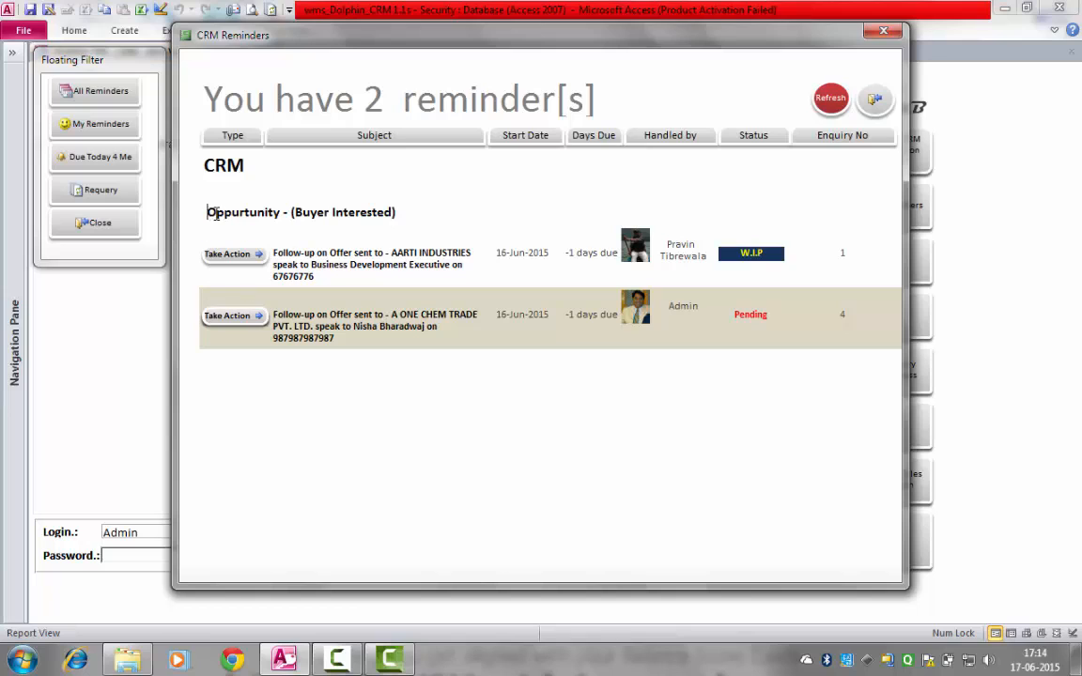
{"action": "left_click_drag", "start_coordinate": [208, 214], "coordinate": [284, 214]}
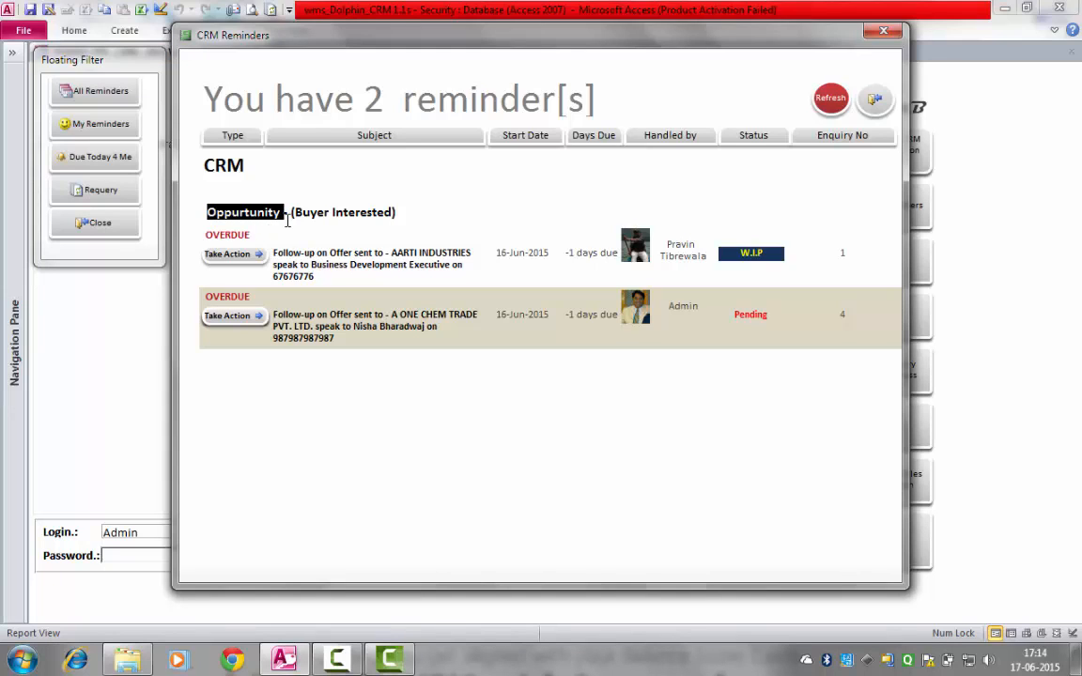
{"action": "left_click_drag", "start_coordinate": [293, 212], "coordinate": [415, 213]}
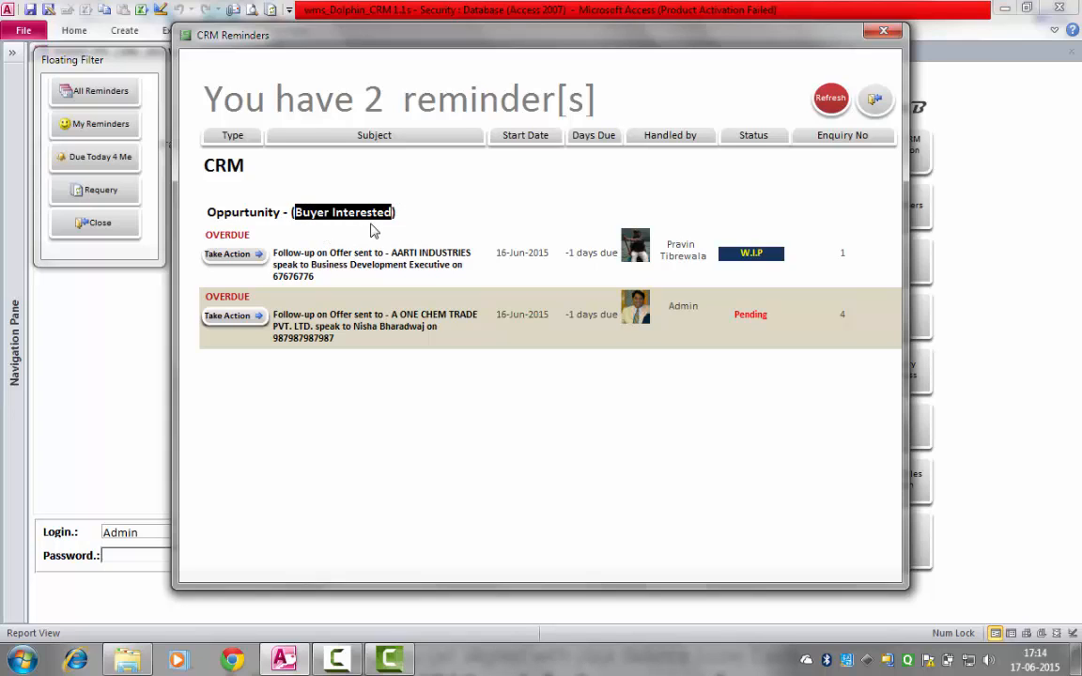
{"action": "left_click_drag", "start_coordinate": [209, 213], "coordinate": [292, 212]}
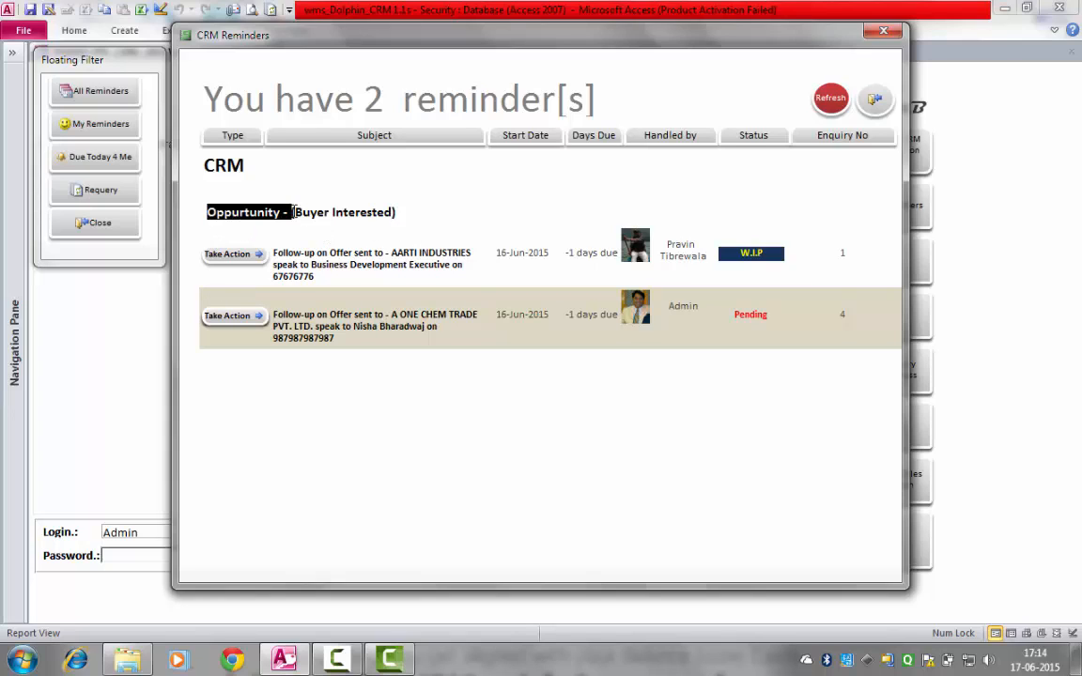
{"action": "left_click", "coordinate": [407, 222]}
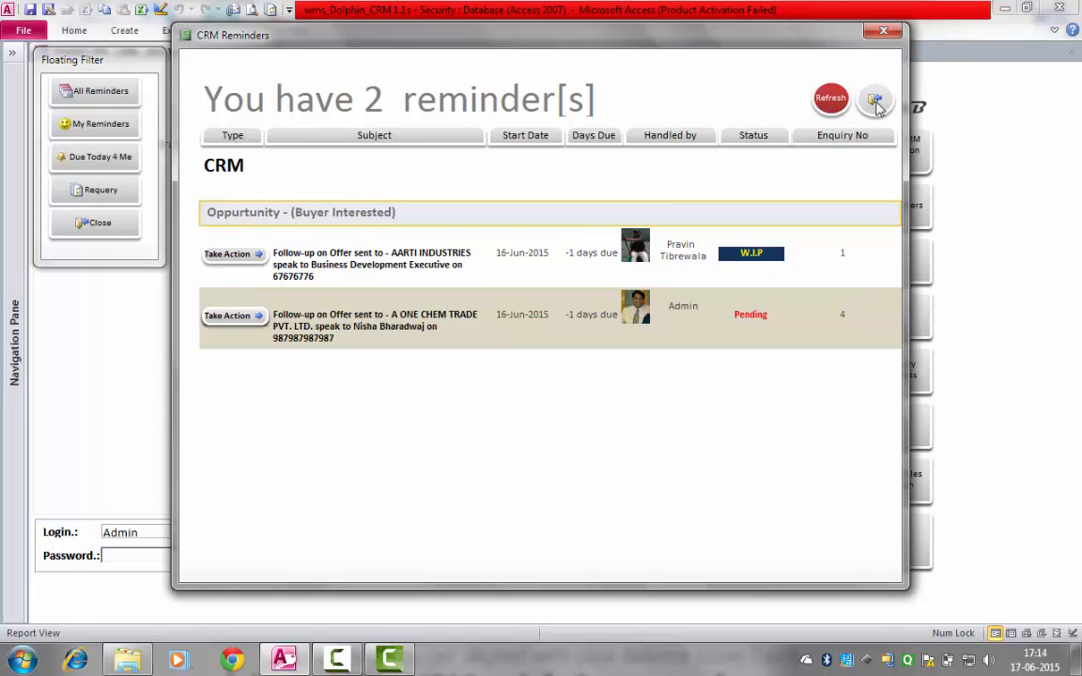
{"action": "left_click", "coordinate": [106, 226]}
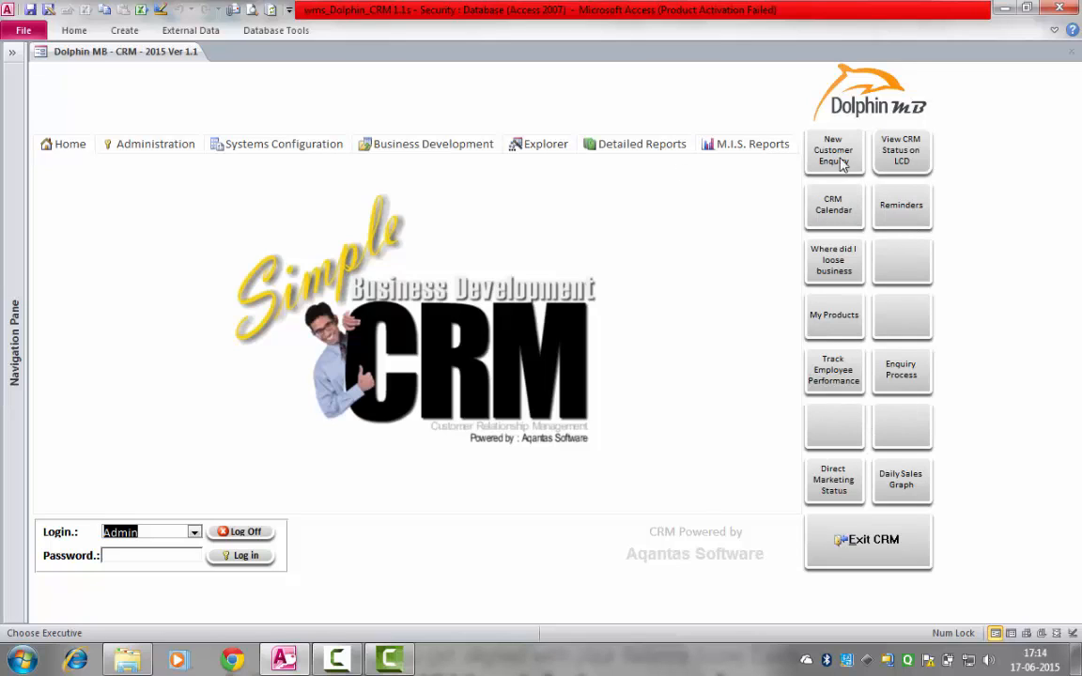
Open the AARTI INDUSTRIES follow-up scheduled on 16 June 2015 in the CRM Calendar
{"action": "left_click", "coordinate": [841, 217]}
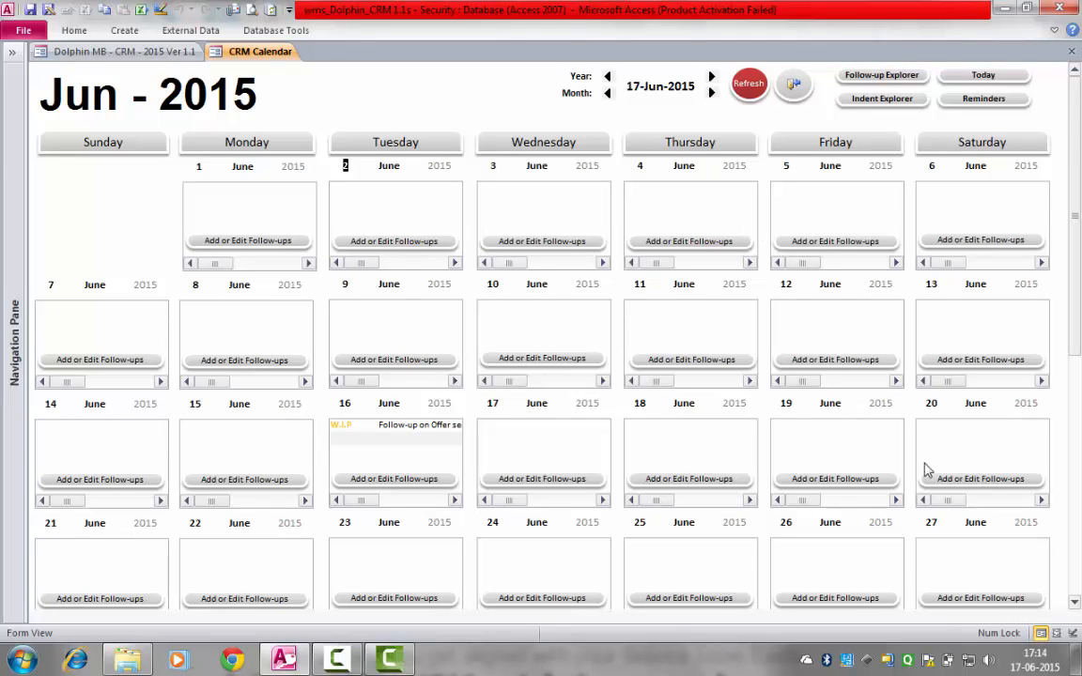
{"action": "left_click_drag", "start_coordinate": [1077, 273], "coordinate": [1063, 202]}
{"action": "double_click", "coordinate": [344, 425]}
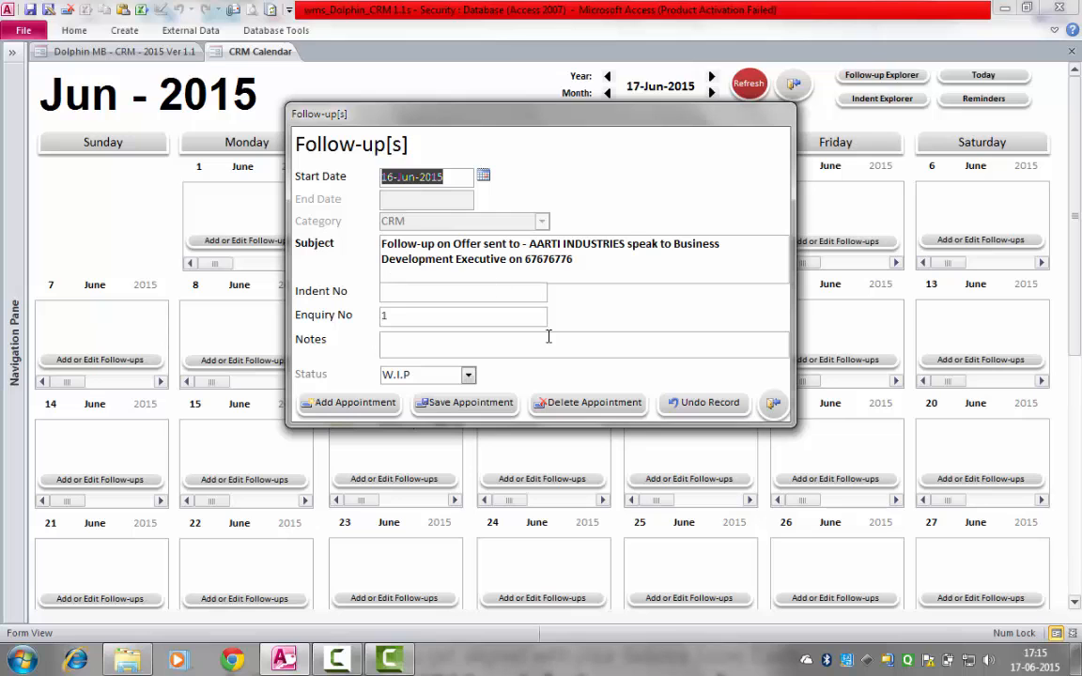
Close the AARTI INDUSTRIES follow-up and refresh the CRM Calendar
{"action": "left_click", "coordinate": [771, 404]}
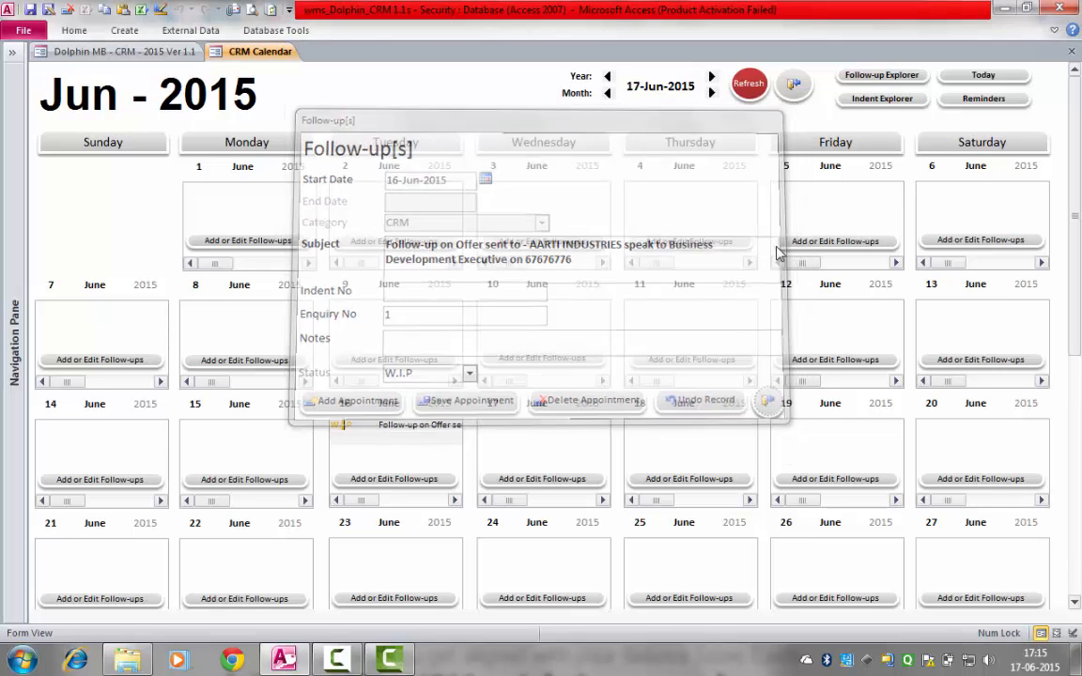
{"action": "left_click", "coordinate": [754, 89]}
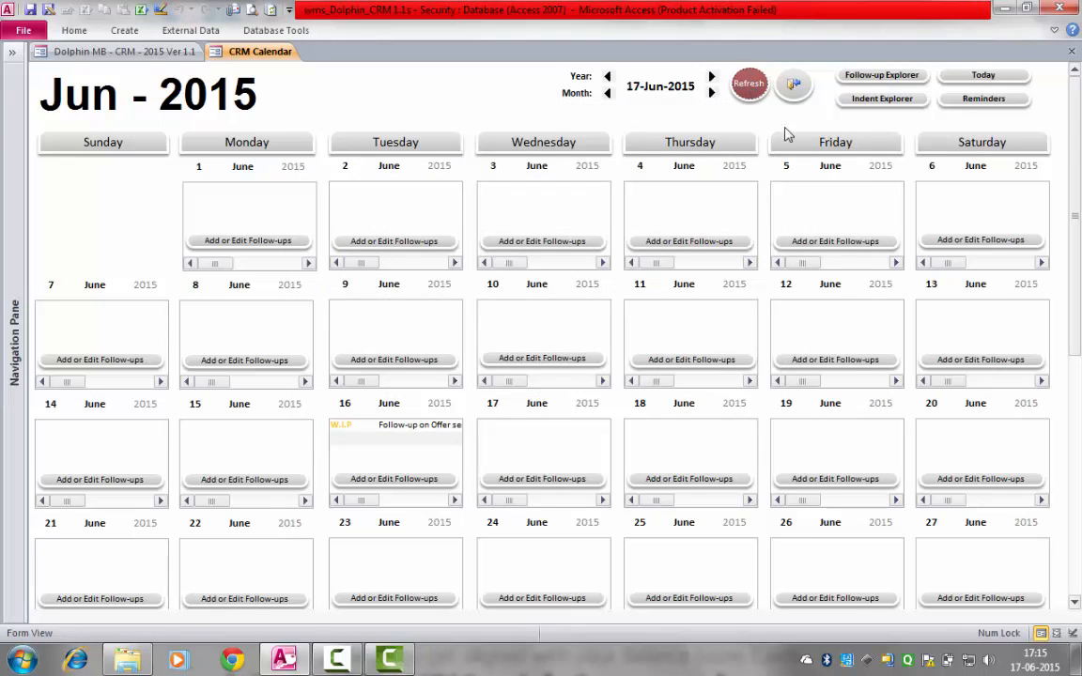
{"action": "left_click_drag", "start_coordinate": [1080, 204], "coordinate": [1080, 179]}
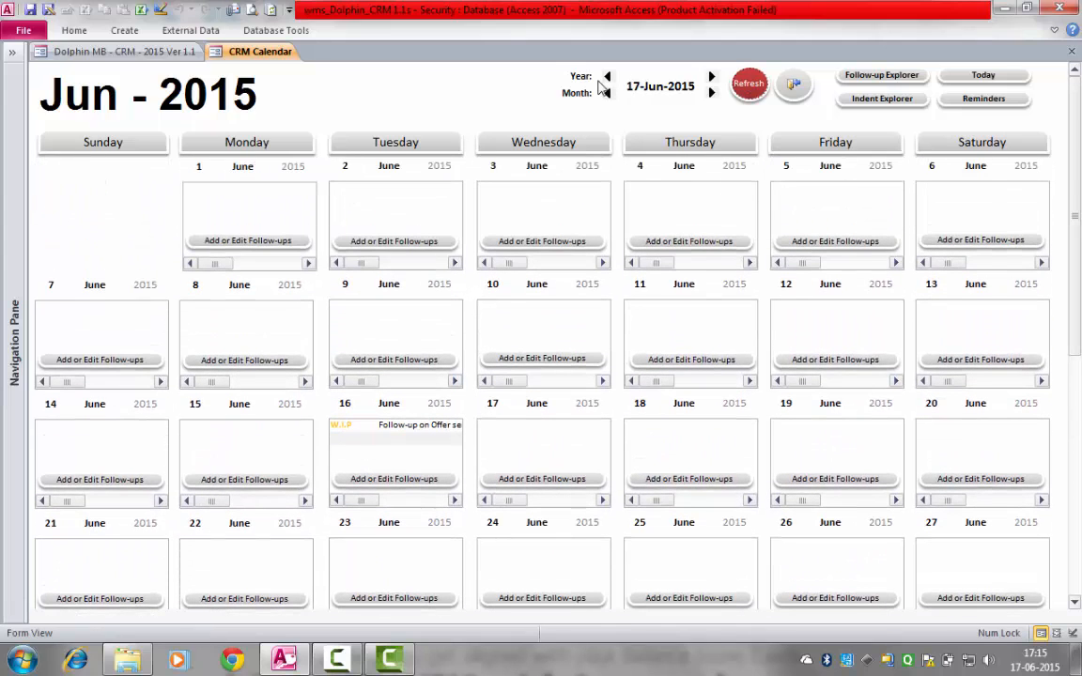
Browse the CRM Calendar through June, May and April 2017, and return it to today's date
{"action": "left_click", "coordinate": [710, 78]}
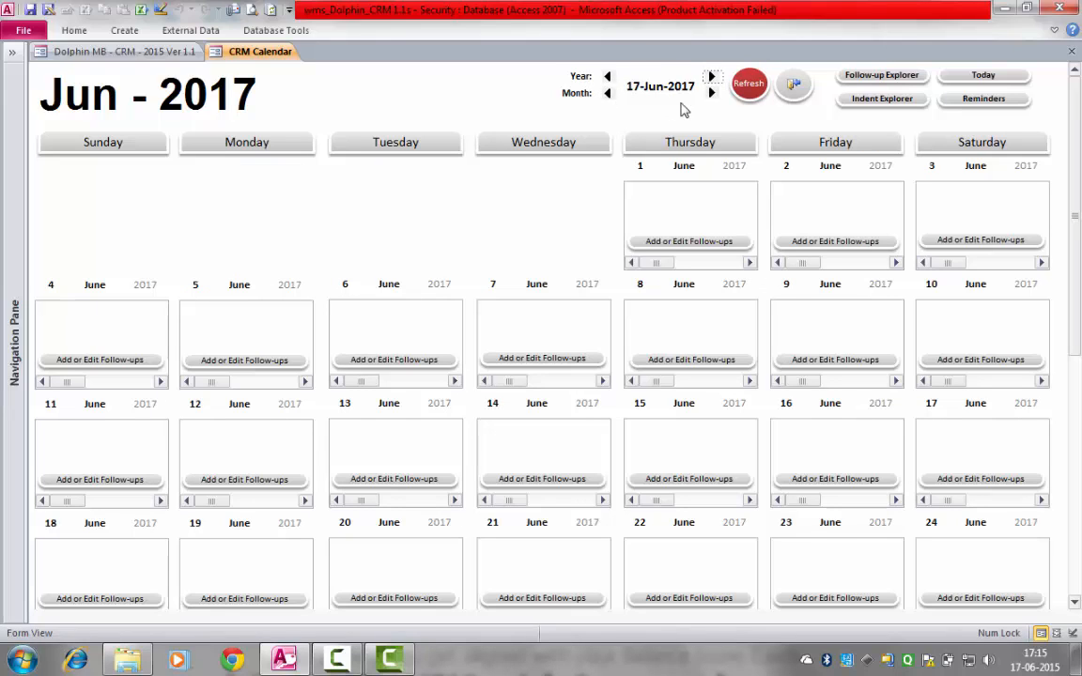
{"action": "left_click", "coordinate": [609, 94]}
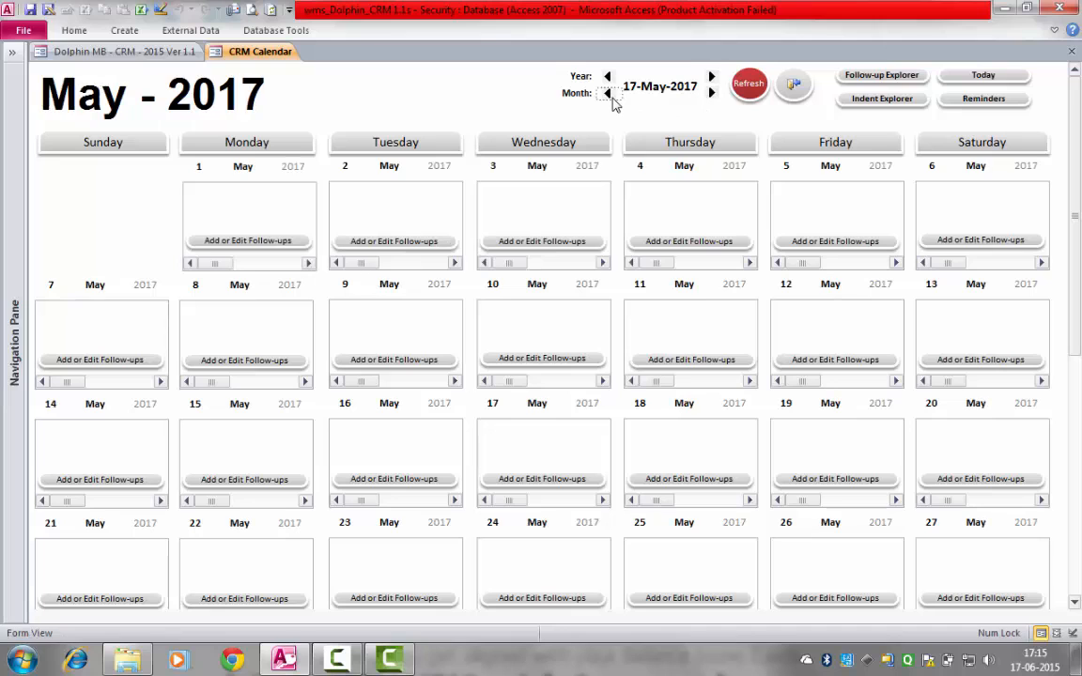
{"action": "left_click", "coordinate": [613, 98]}
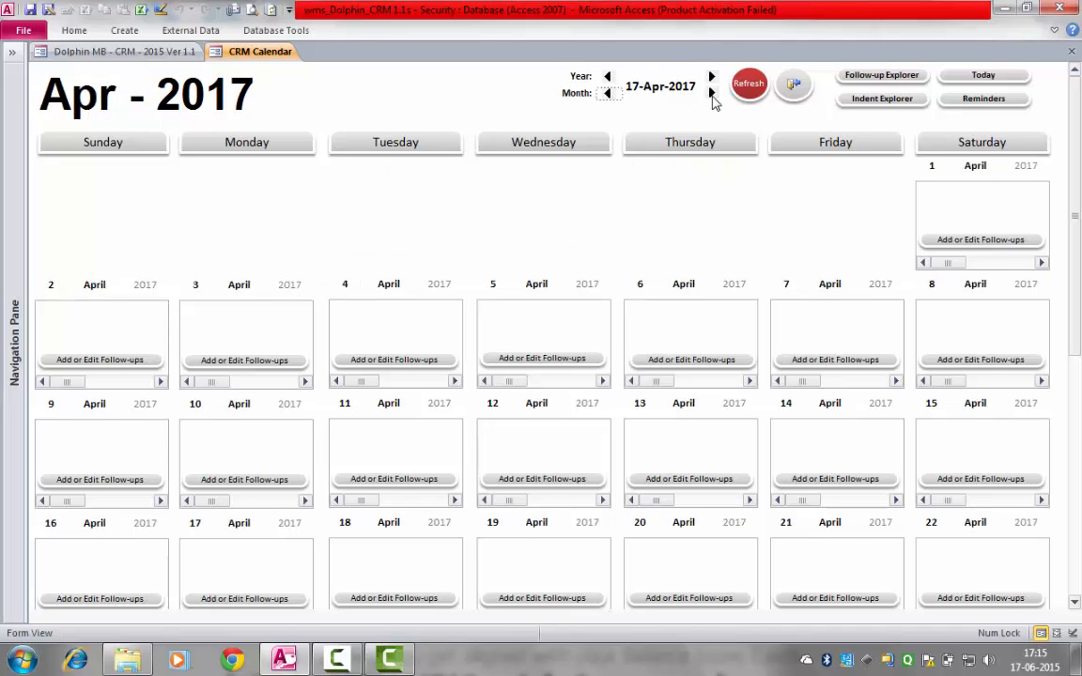
{"action": "left_click", "coordinate": [713, 97]}
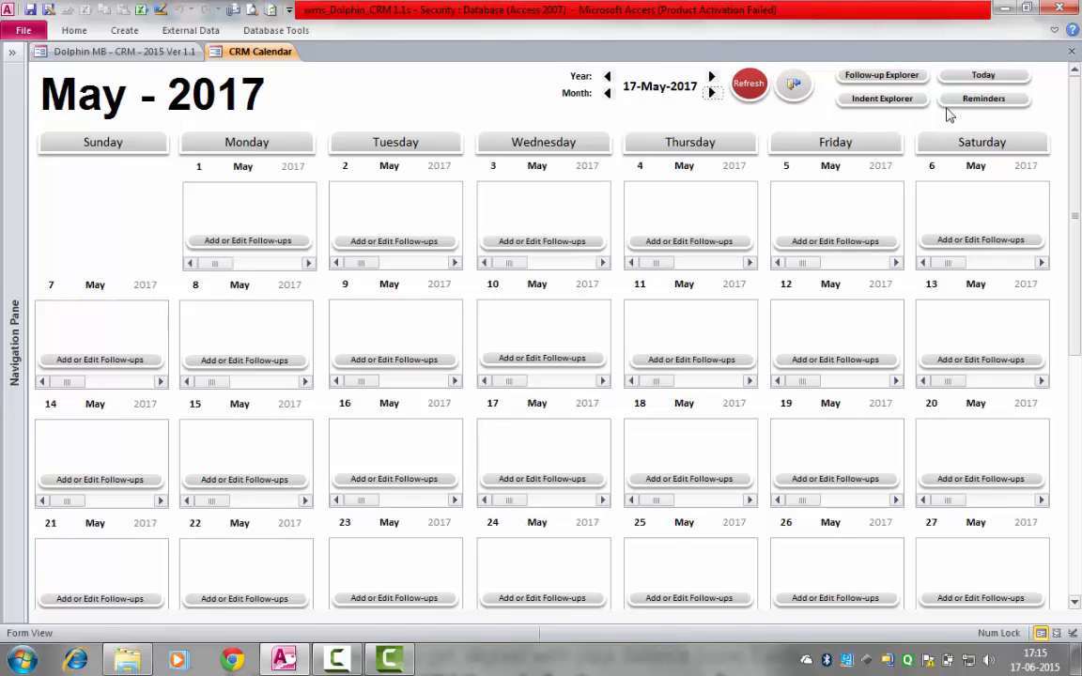
{"action": "left_click", "coordinate": [983, 77]}
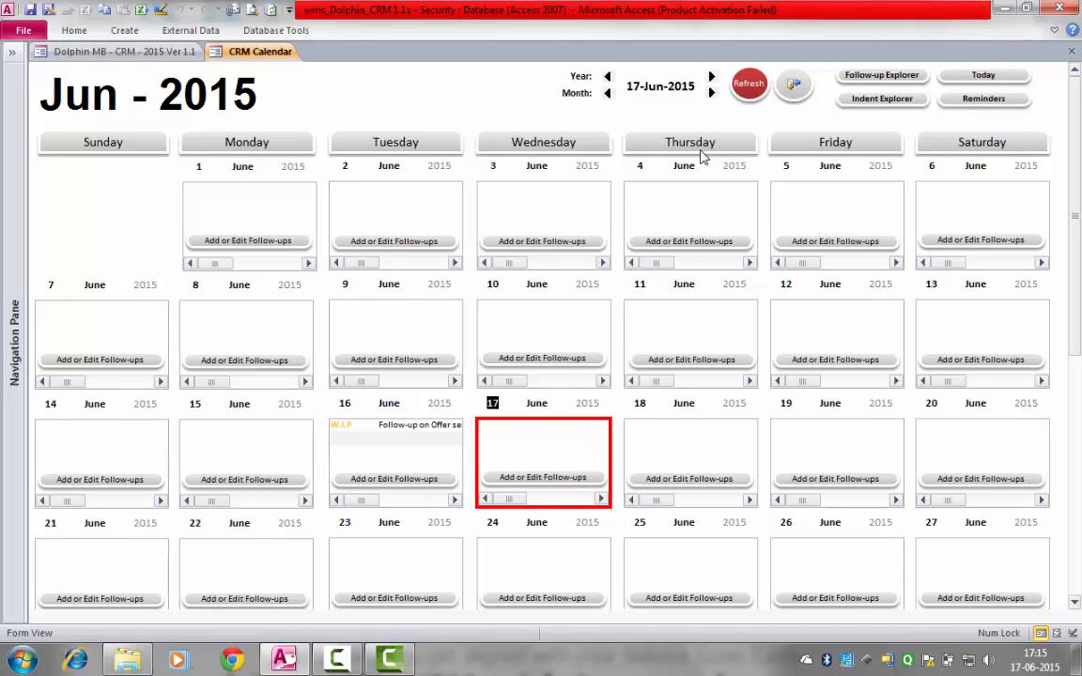
Try to add or edit follow-ups on 16 June 2015, and view the AARTI INDUSTRIES follow-up on that day
{"action": "left_click", "coordinate": [348, 429]}
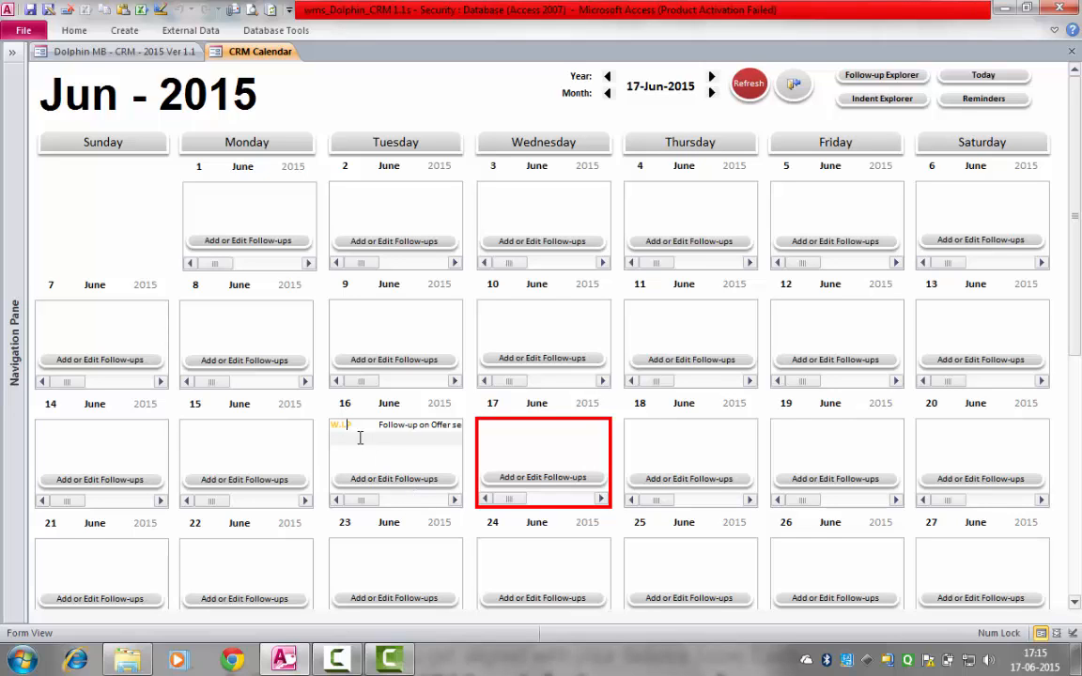
{"action": "left_click", "coordinate": [411, 485]}
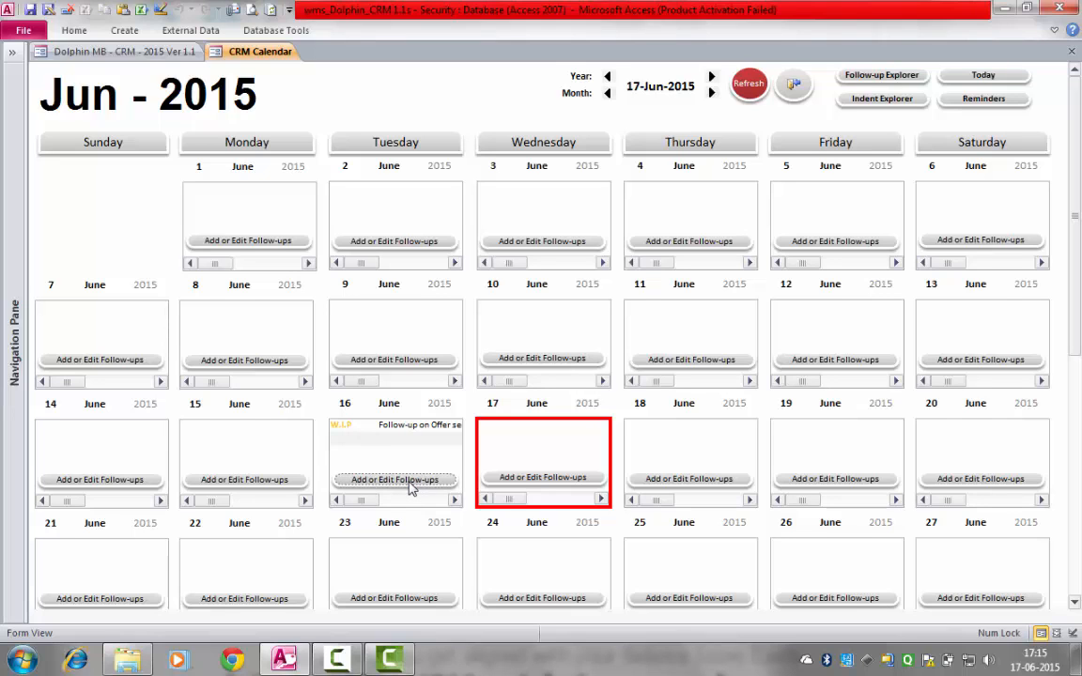
{"action": "left_click", "coordinate": [497, 311]}
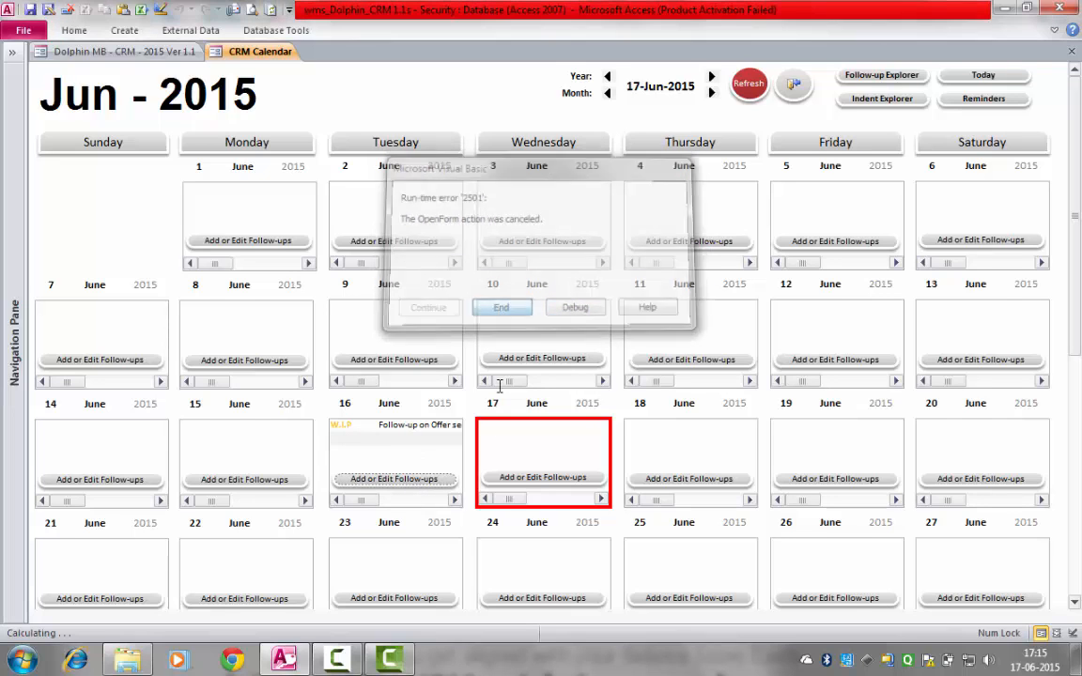
{"action": "left_click", "coordinate": [346, 427]}
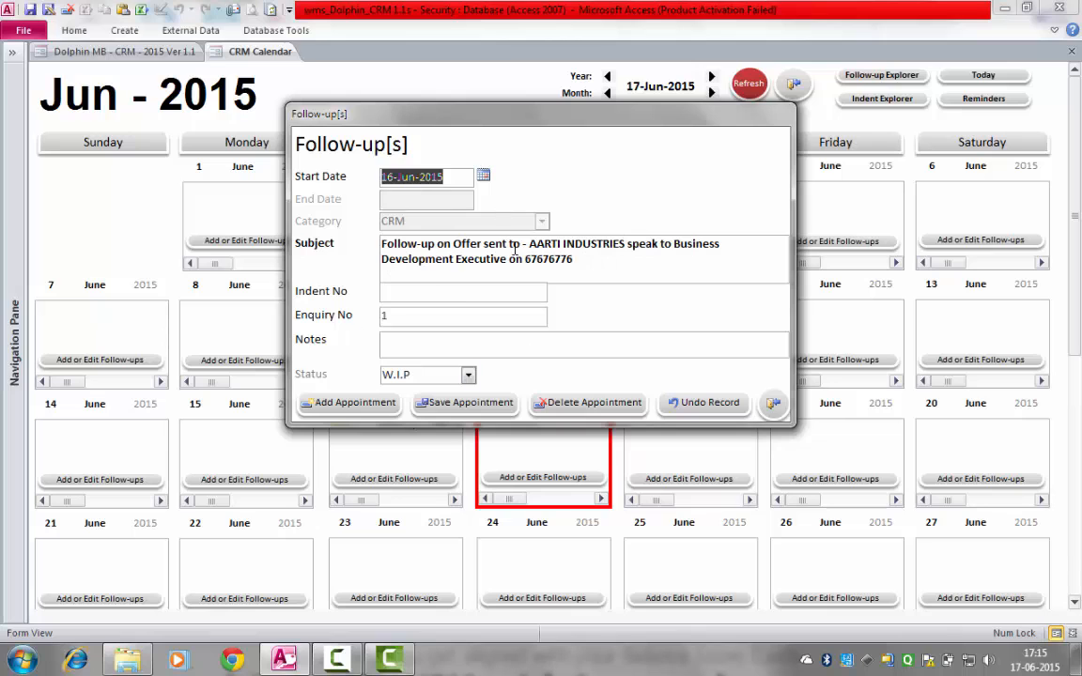
{"action": "left_click", "coordinate": [776, 406]}
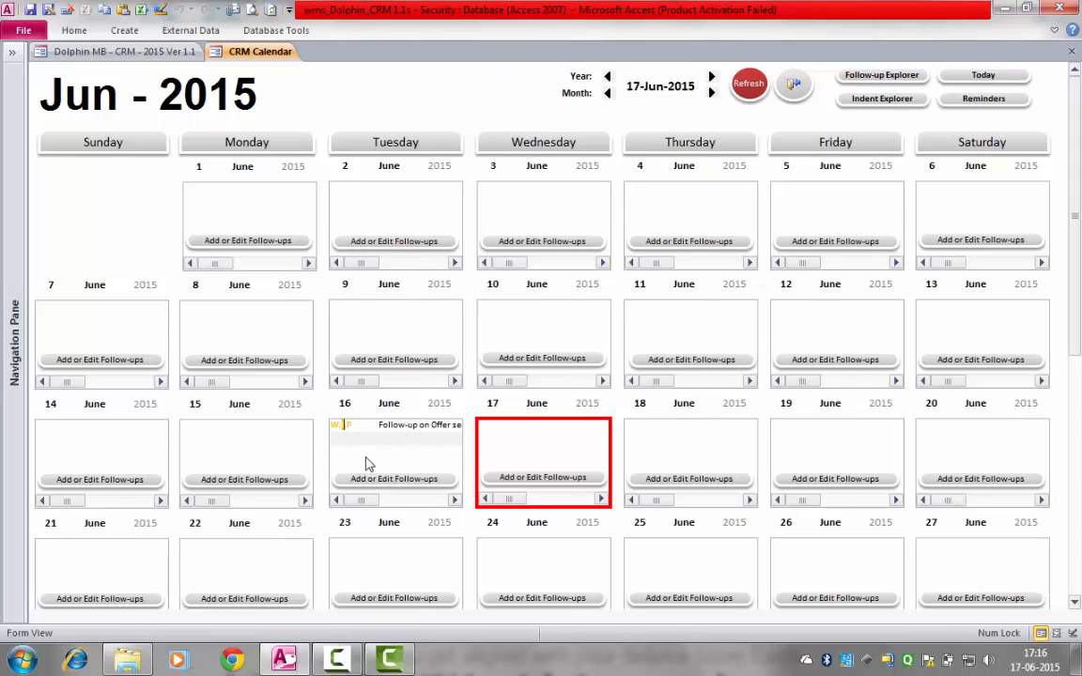
Open the Follow-up Explorer from the calendar and widen its Subject column to read the A ONE CHEM TRADE entry
{"action": "left_click", "coordinate": [883, 78]}
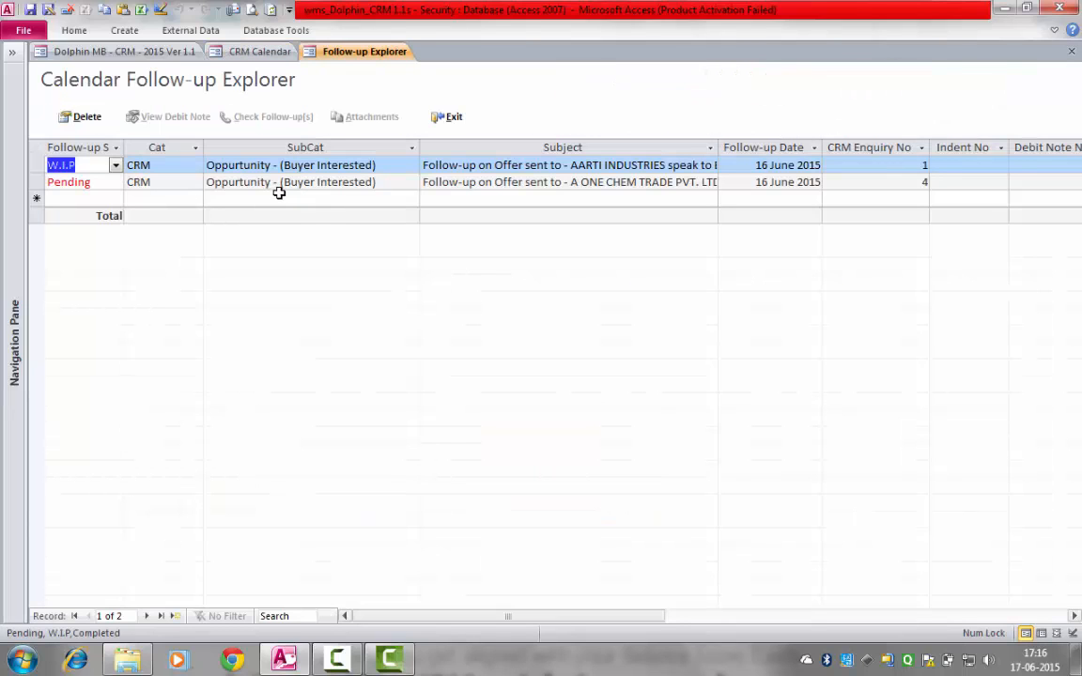
{"action": "left_click_drag", "start_coordinate": [725, 160], "coordinate": [835, 176]}
{"action": "left_click_drag", "start_coordinate": [573, 181], "coordinate": [723, 181]}
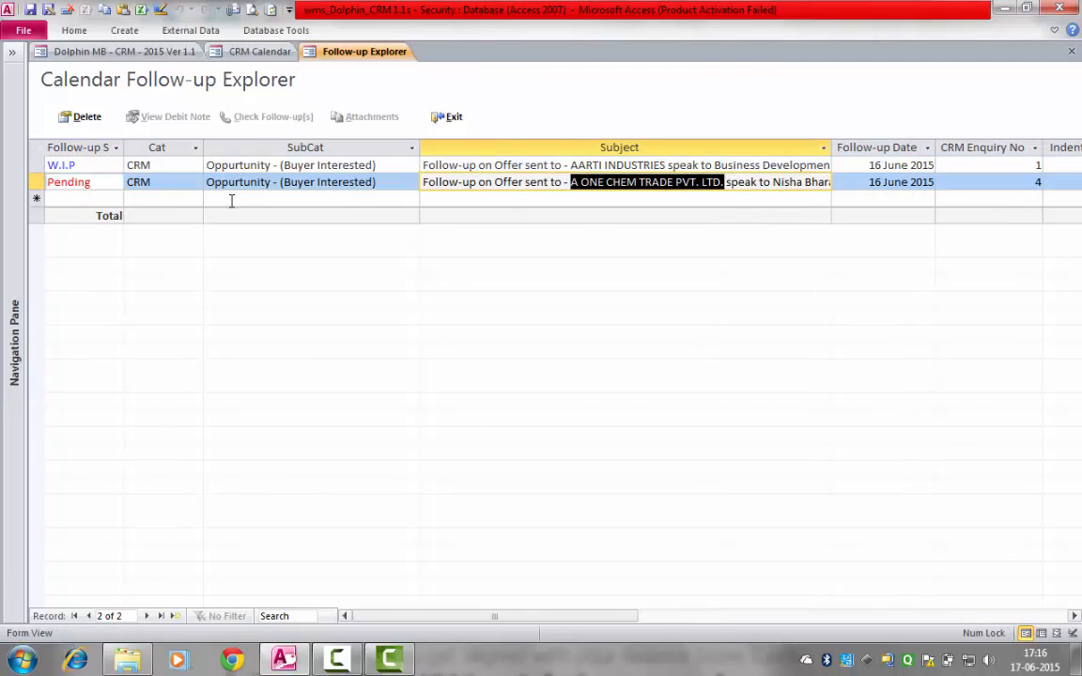
Check the status options of the AARTI INDUSTRIES follow-up and compare its status with the CRM Calendar entry
{"action": "left_click", "coordinate": [97, 183]}
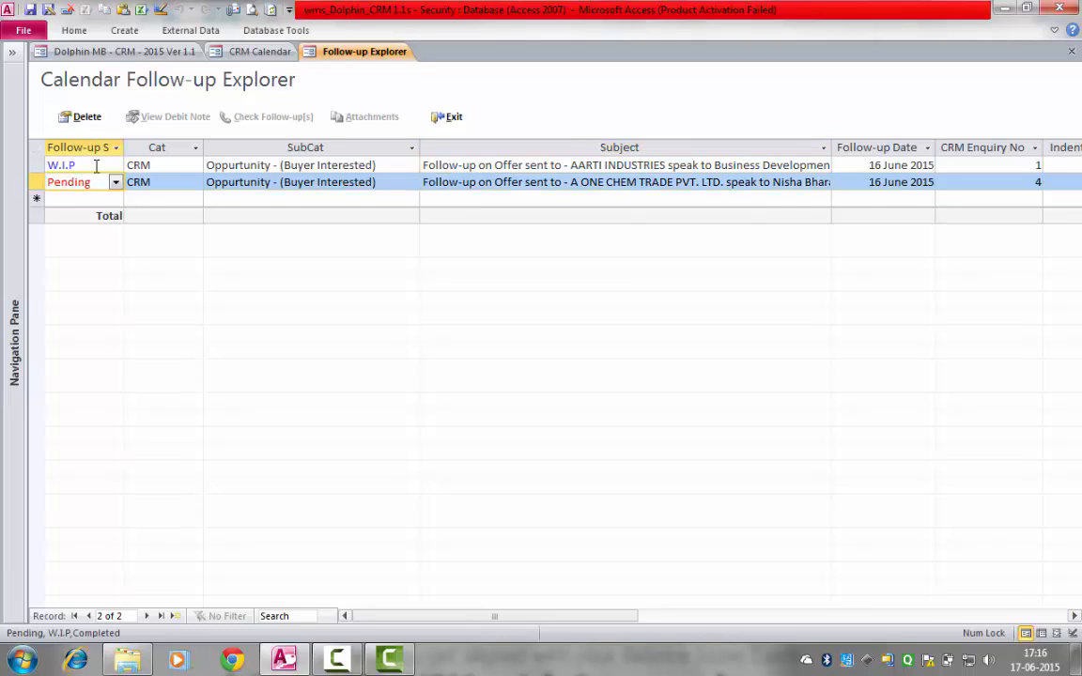
{"action": "left_click", "coordinate": [98, 166]}
{"action": "left_click", "coordinate": [117, 165]}
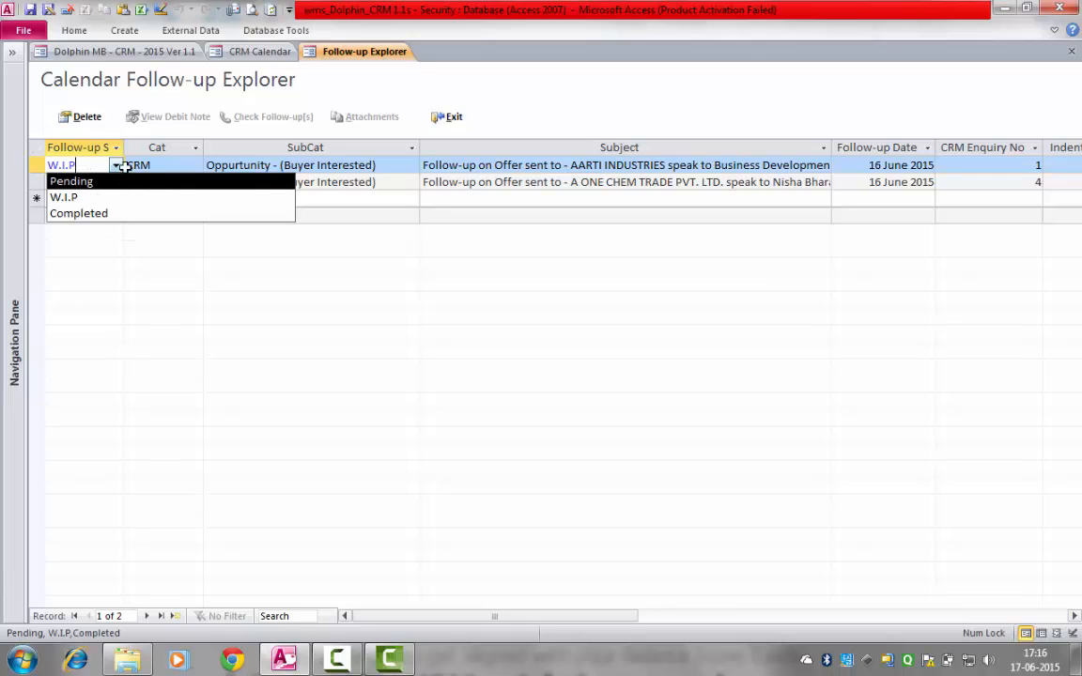
{"action": "left_click", "coordinate": [535, 166]}
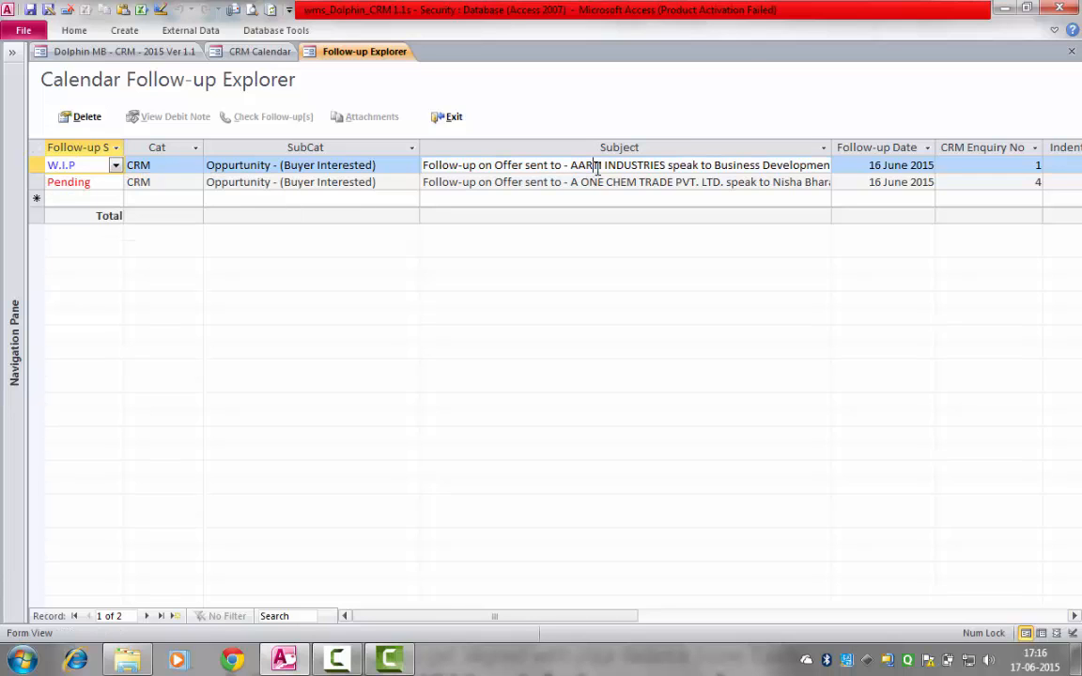
{"action": "left_click", "coordinate": [246, 52]}
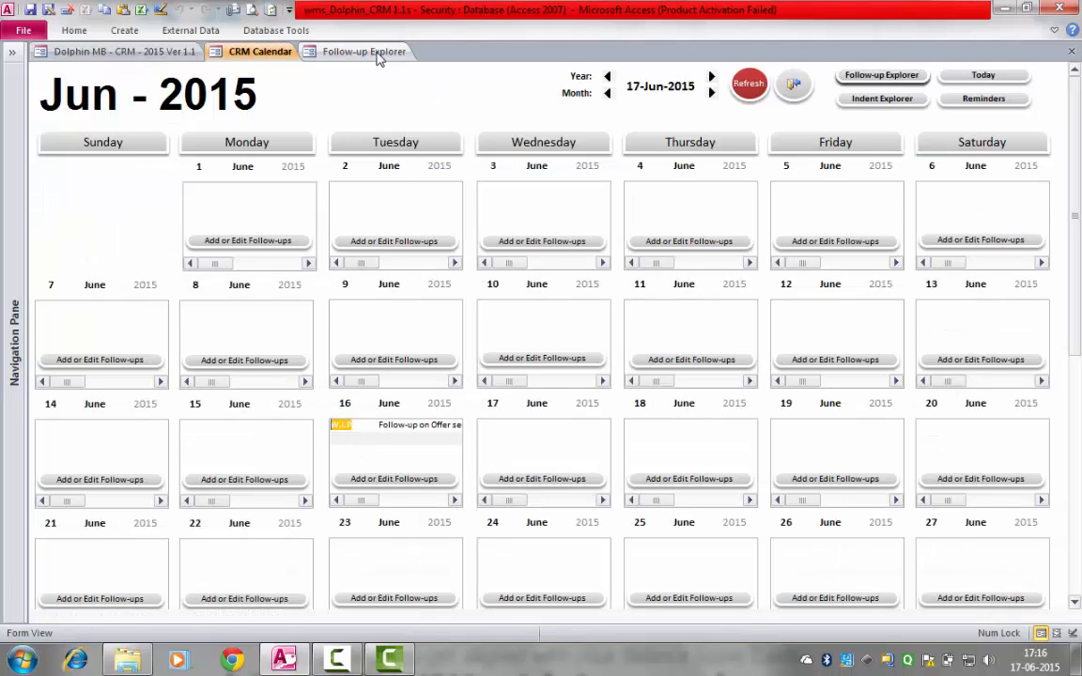
Set the AARTI INDUSTRIES follow-up status to Pending in the Follow-up Explorer and check it in the CRM Calendar
{"action": "left_click", "coordinate": [344, 52]}
{"action": "left_click", "coordinate": [110, 165]}
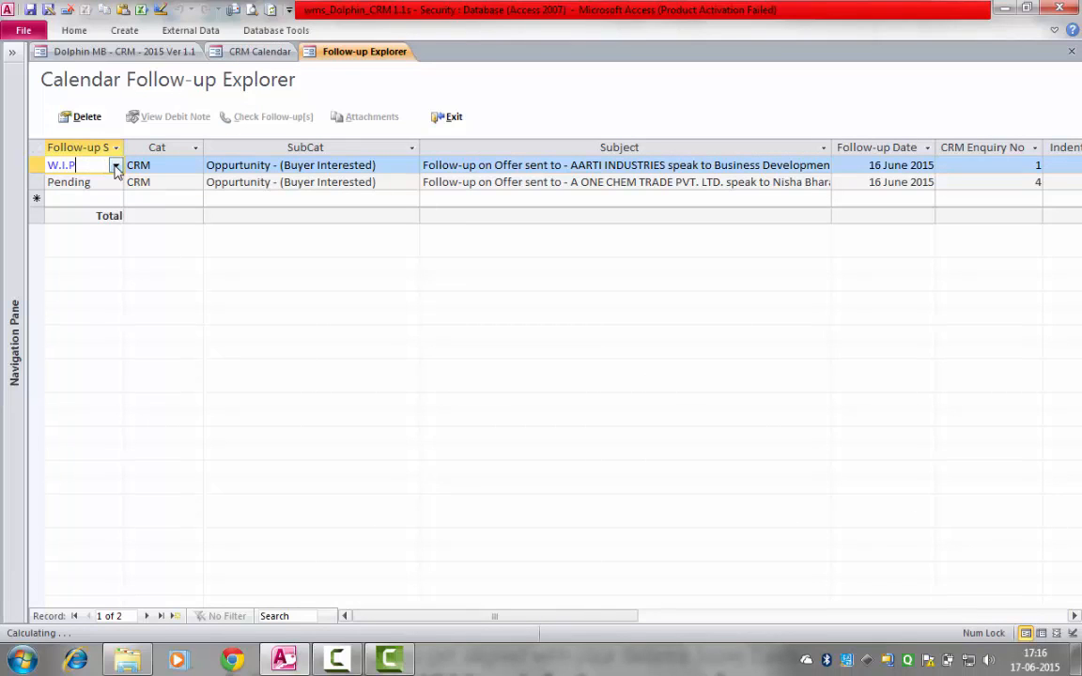
{"action": "left_click", "coordinate": [115, 166]}
{"action": "left_click", "coordinate": [111, 184]}
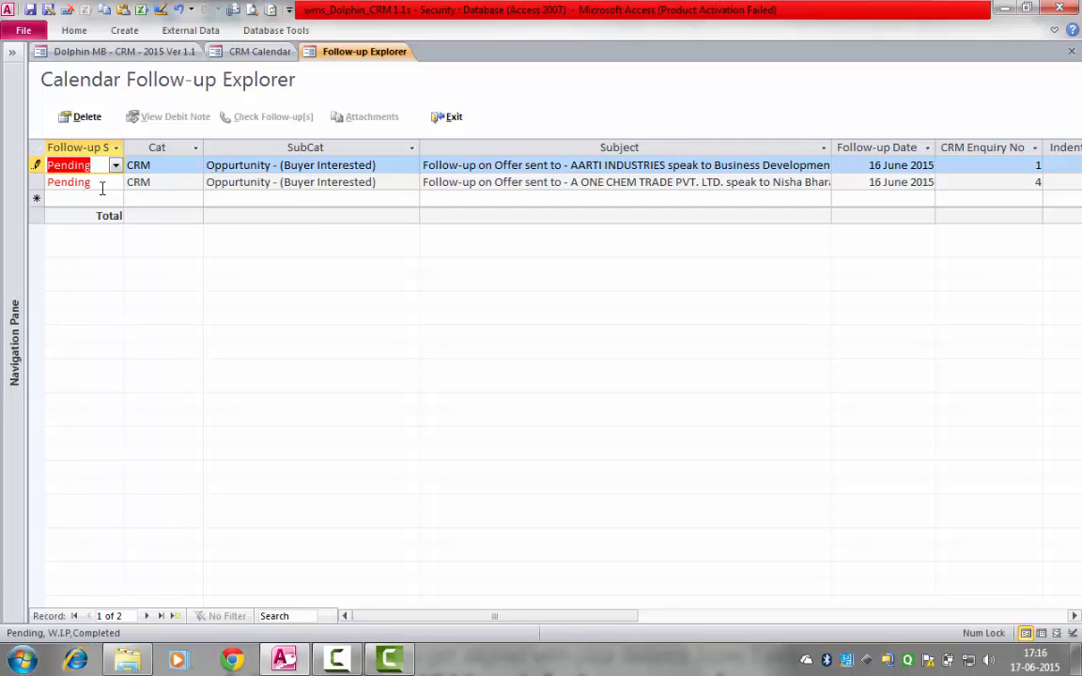
{"action": "left_click", "coordinate": [102, 184]}
{"action": "left_click", "coordinate": [263, 53]}
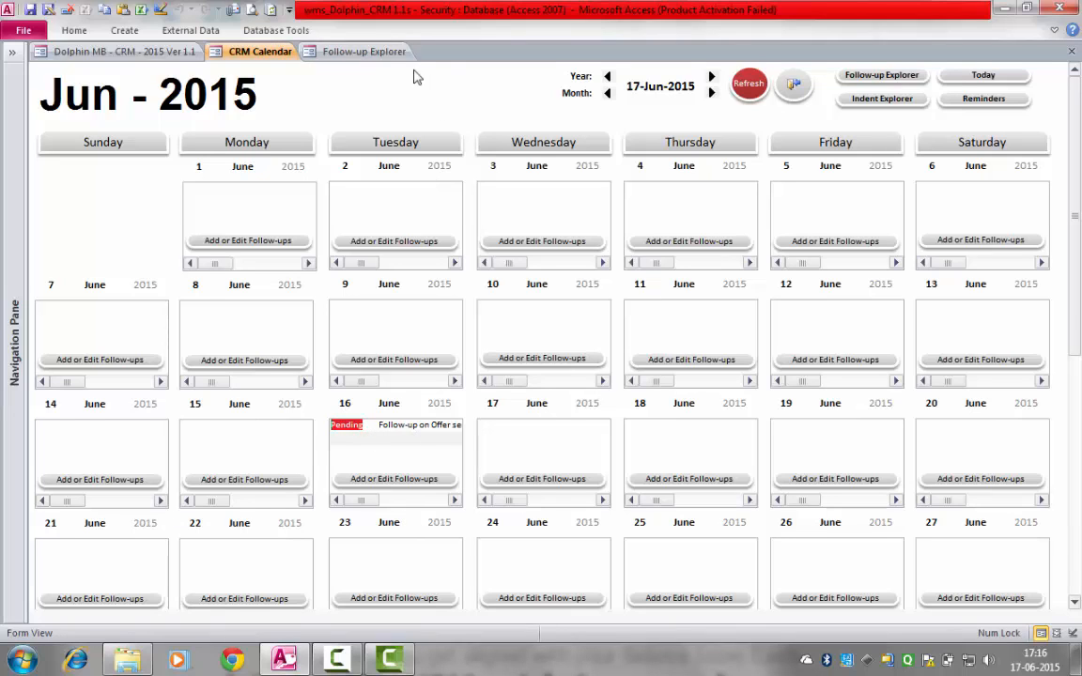
Set the AARTI INDUSTRIES follow-up status to W.I.P in the Follow-up Explorer and check it in the CRM Calendar
{"action": "left_click", "coordinate": [364, 53]}
{"action": "left_click", "coordinate": [114, 165]}
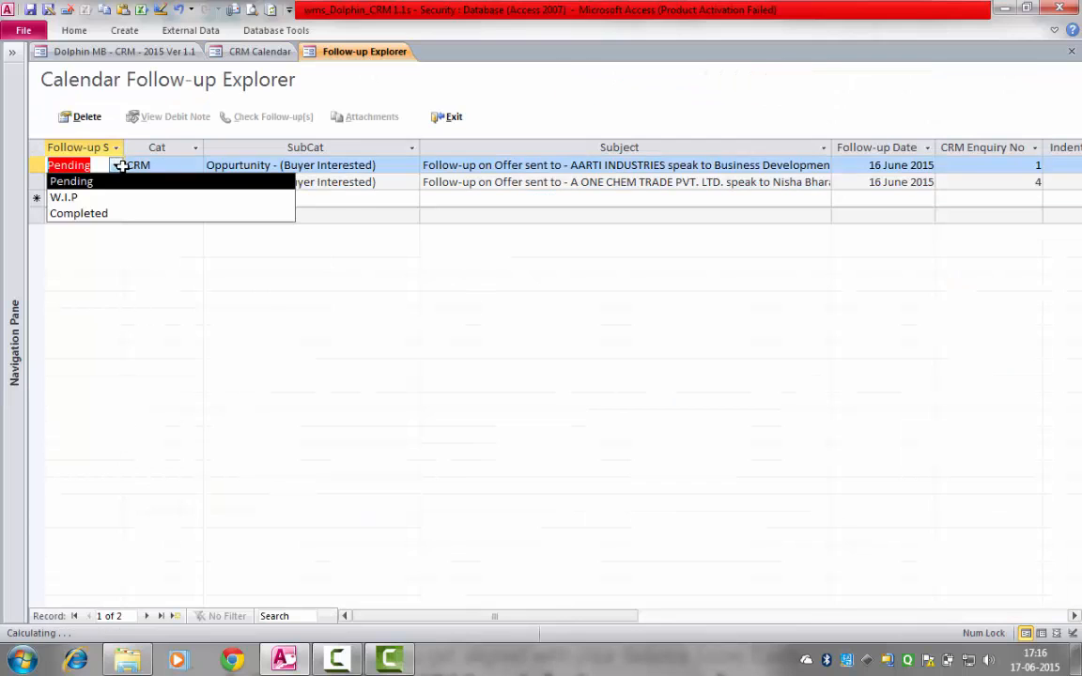
{"action": "left_click", "coordinate": [82, 199]}
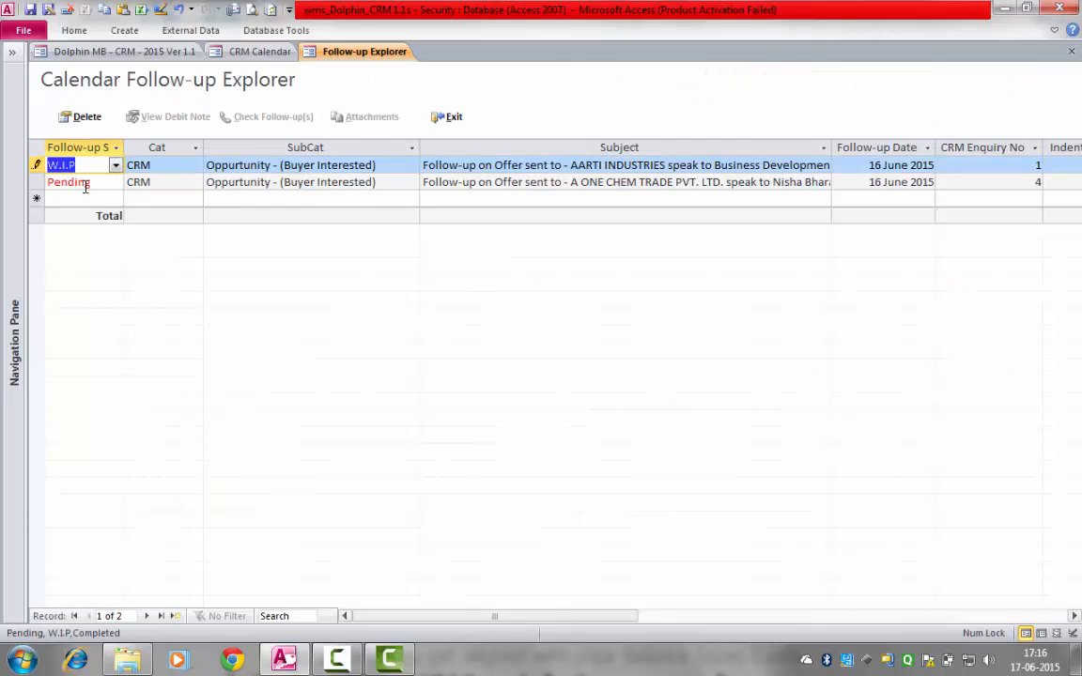
{"action": "left_click", "coordinate": [84, 181]}
{"action": "left_click", "coordinate": [278, 52]}
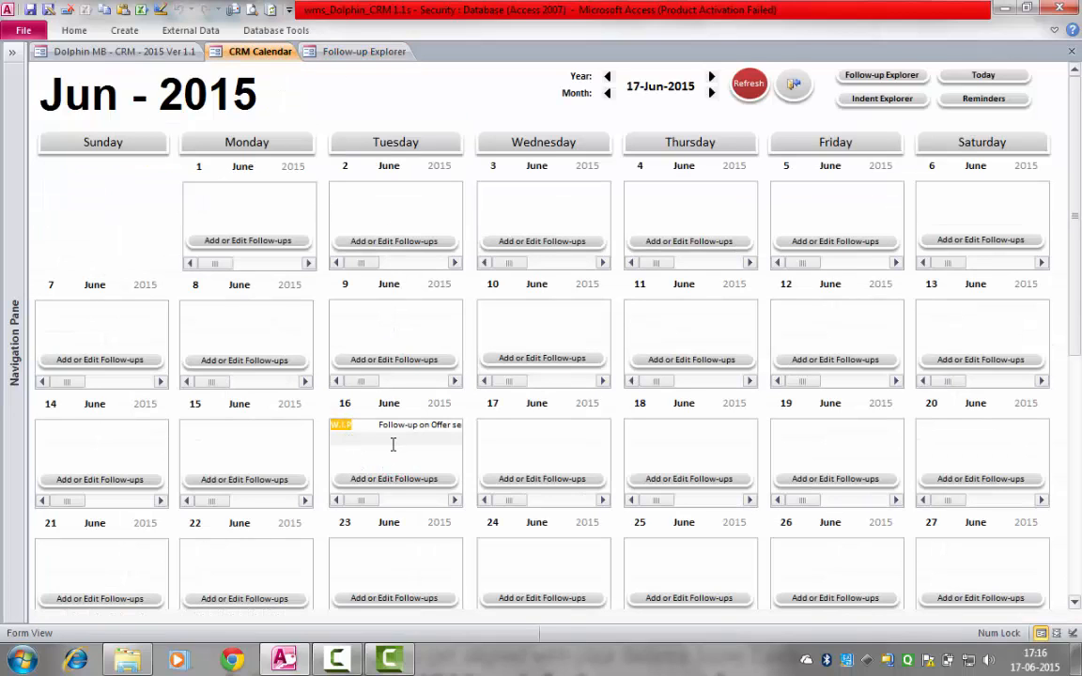
Return to the Follow-up Explorer and widen the Follow-up Status column to show its full heading
{"action": "left_click", "coordinate": [381, 54]}
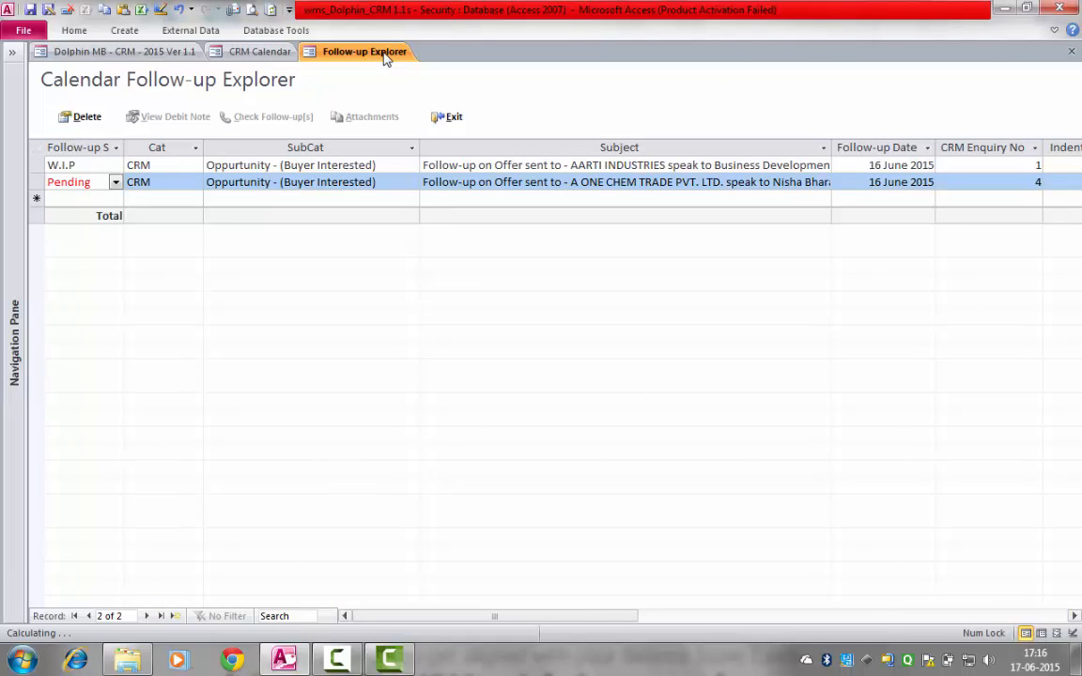
{"action": "left_click_drag", "start_coordinate": [510, 621], "coordinate": [401, 466]}
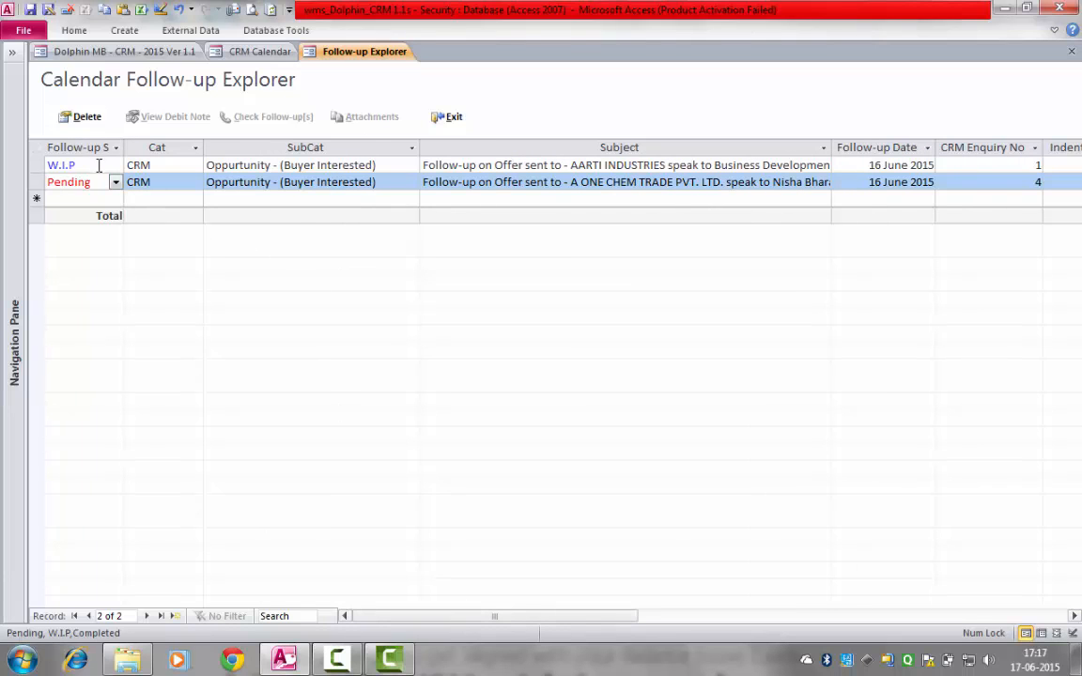
{"action": "left_click_drag", "start_coordinate": [125, 149], "coordinate": [170, 148]}
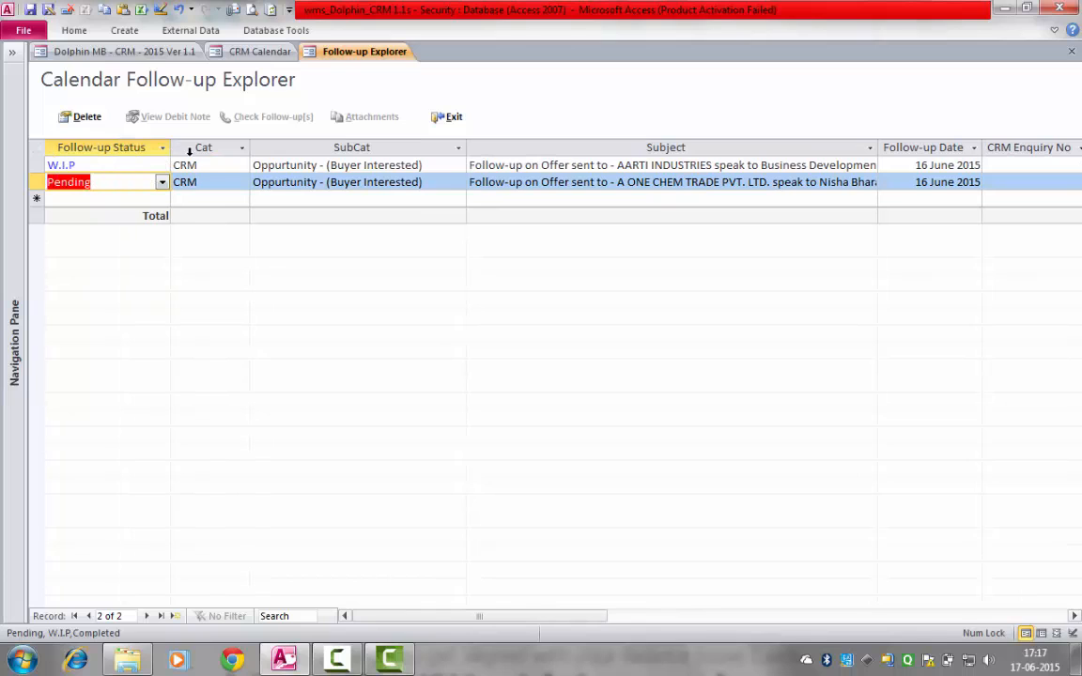
Examine the category, subcategory, CRM Enquiry No, Indent No, Debit Note No and Notes columns of the follow-up list
{"action": "left_click", "coordinate": [211, 166]}
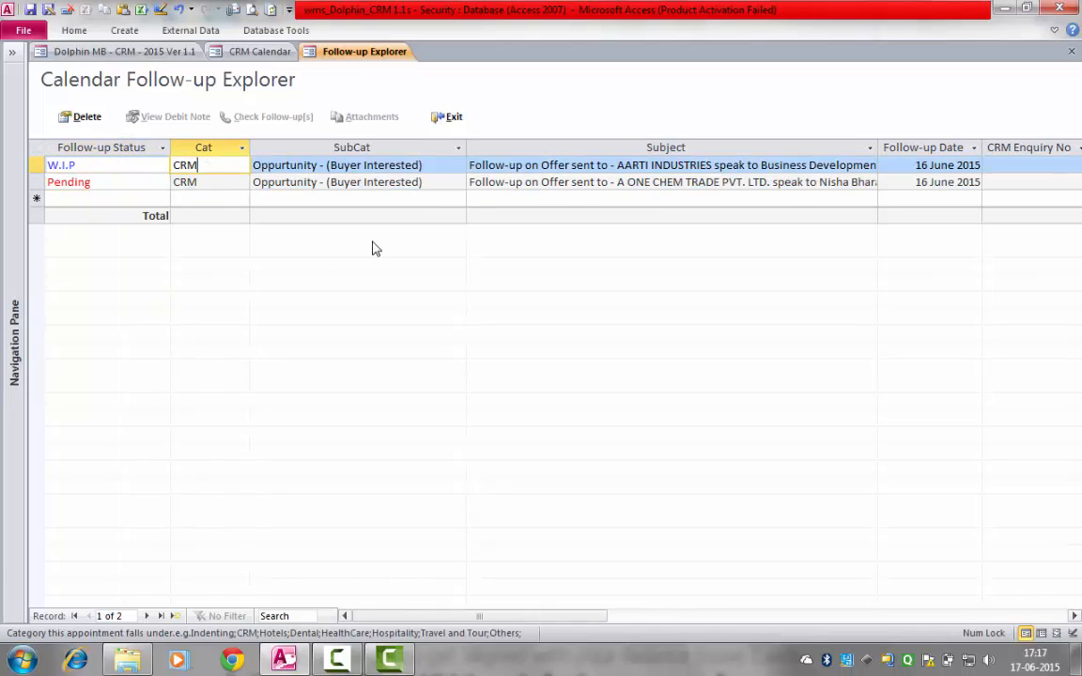
{"action": "double_click", "coordinate": [320, 164]}
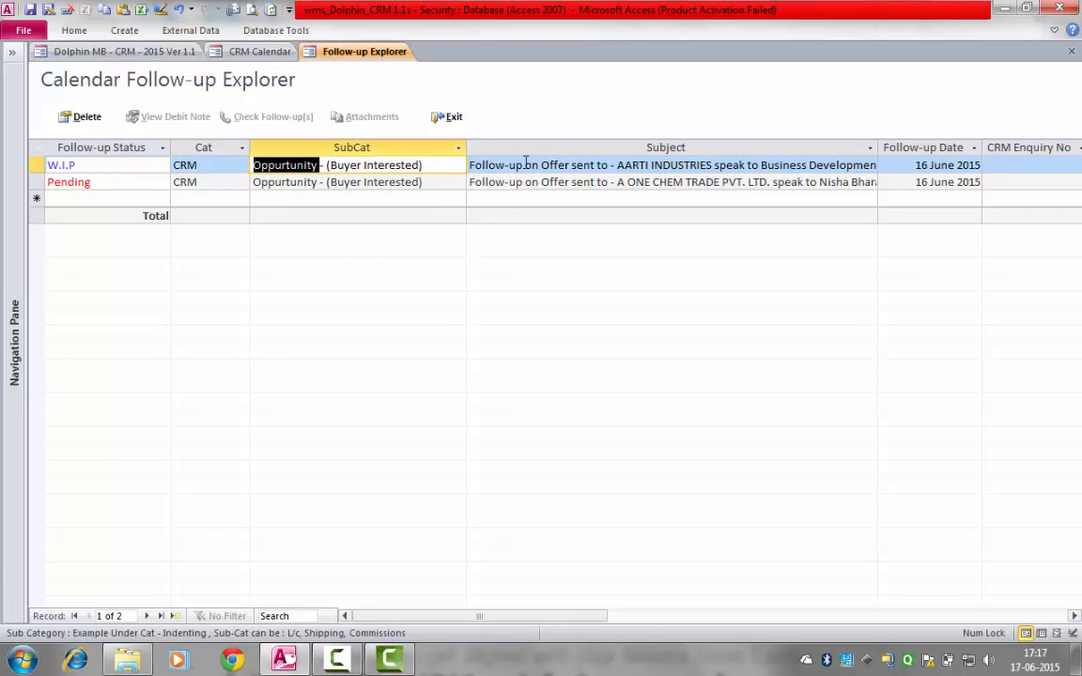
{"action": "left_click_drag", "start_coordinate": [575, 616], "coordinate": [668, 618]}
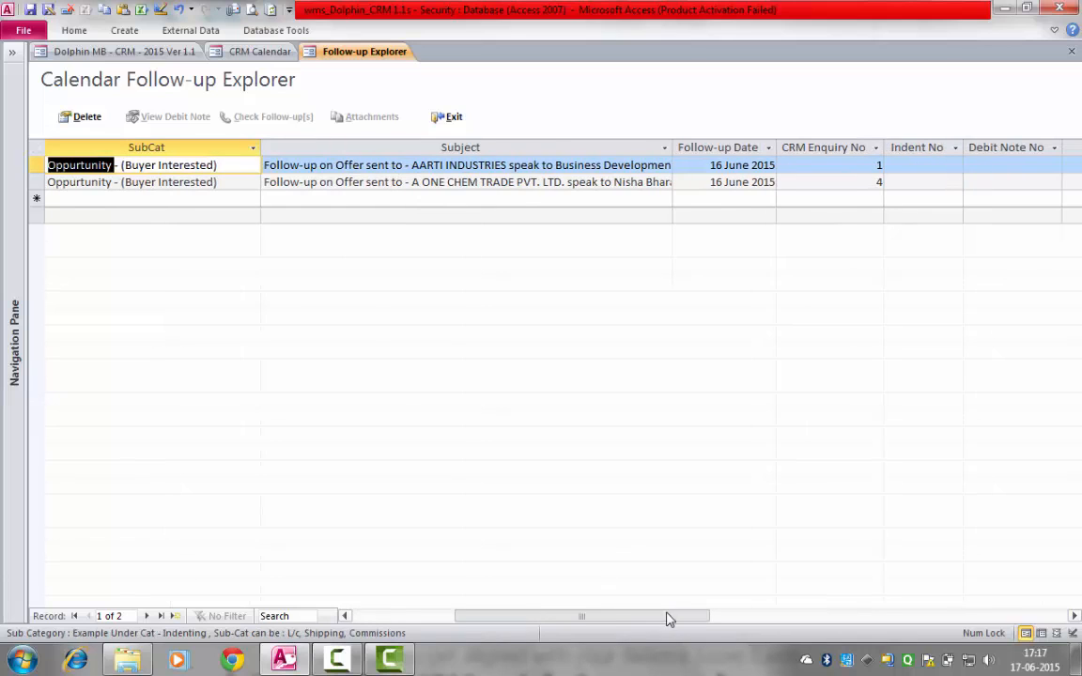
{"action": "left_click", "coordinate": [833, 148]}
{"action": "left_click", "coordinate": [922, 147]}
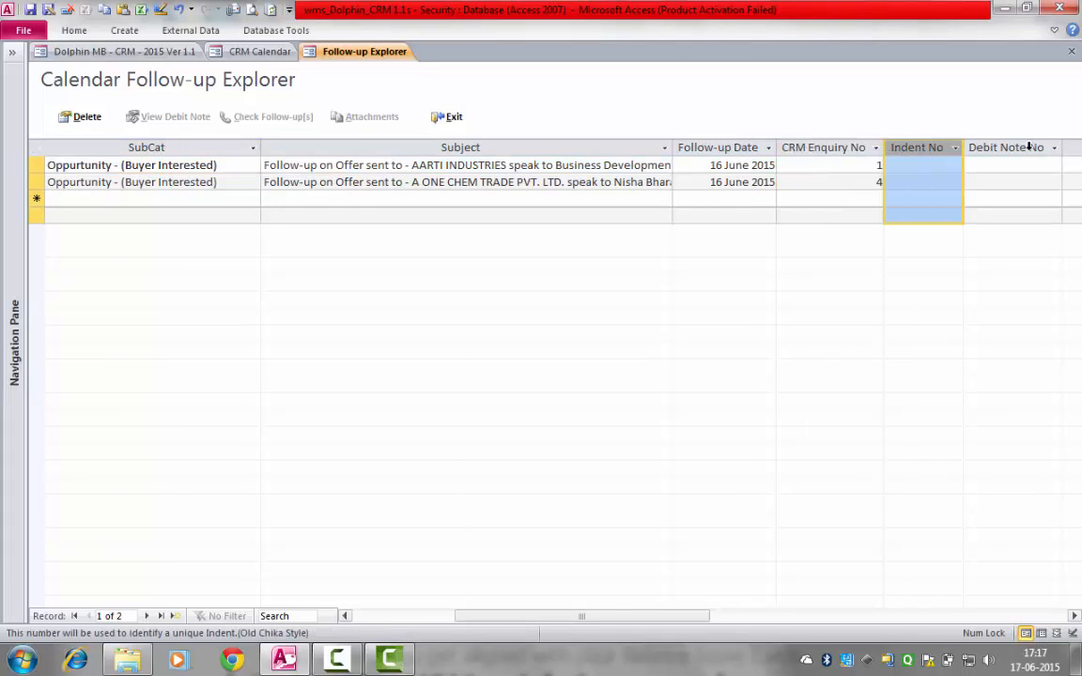
{"action": "left_click", "coordinate": [1029, 149]}
{"action": "left_click_drag", "start_coordinate": [701, 616], "coordinate": [725, 623]}
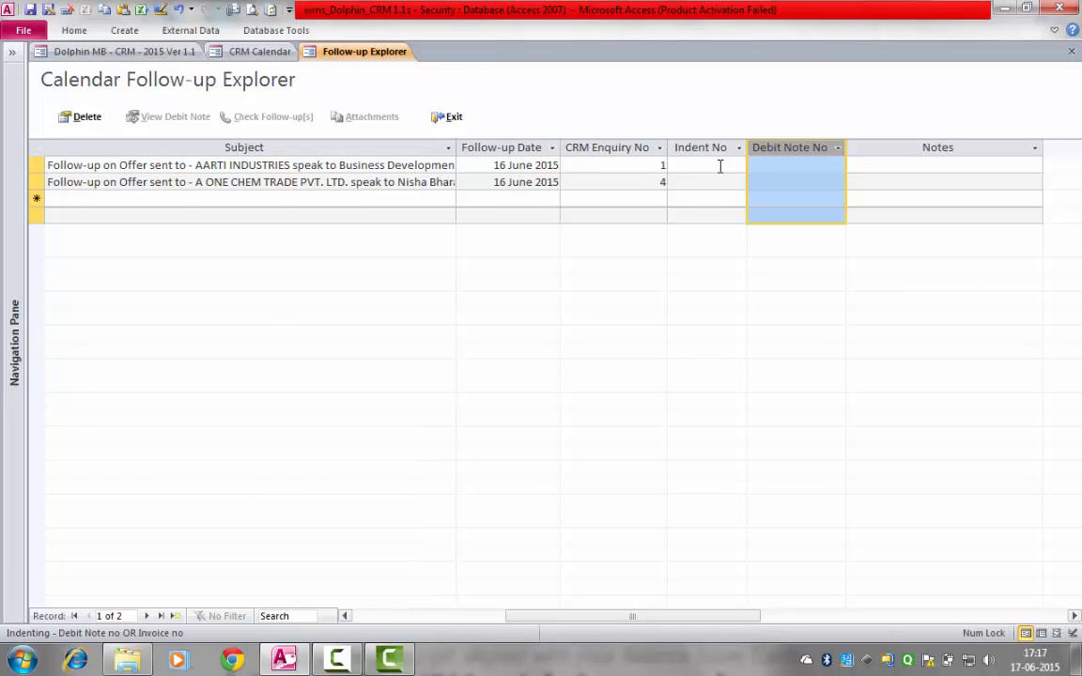
{"action": "left_click", "coordinate": [802, 166]}
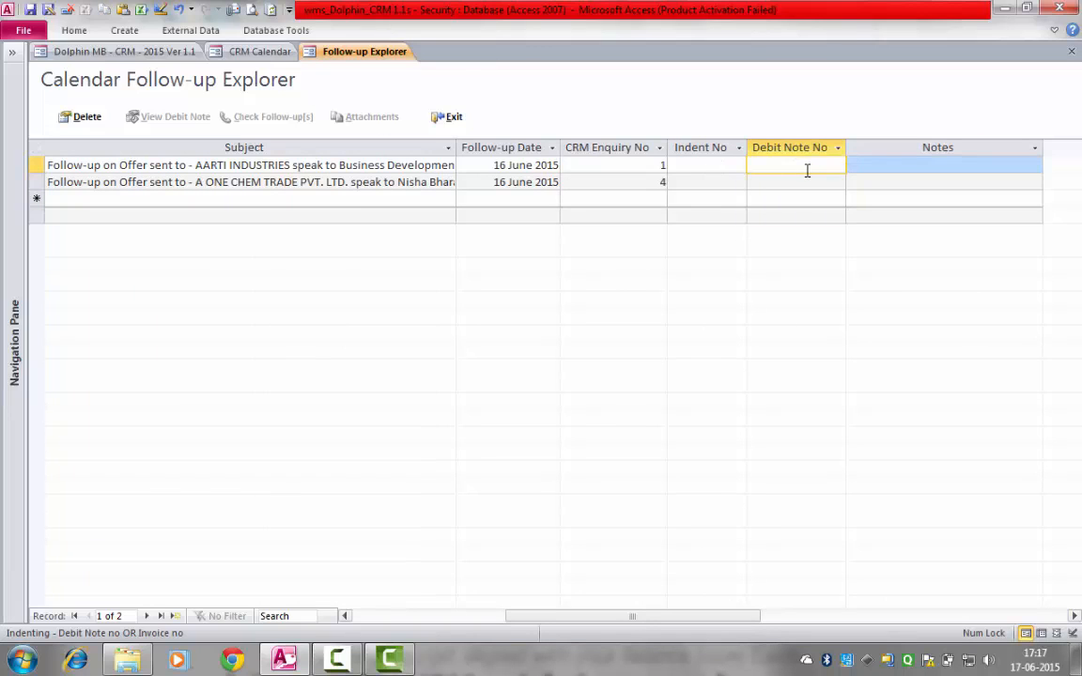
{"action": "left_click", "coordinate": [664, 164]}
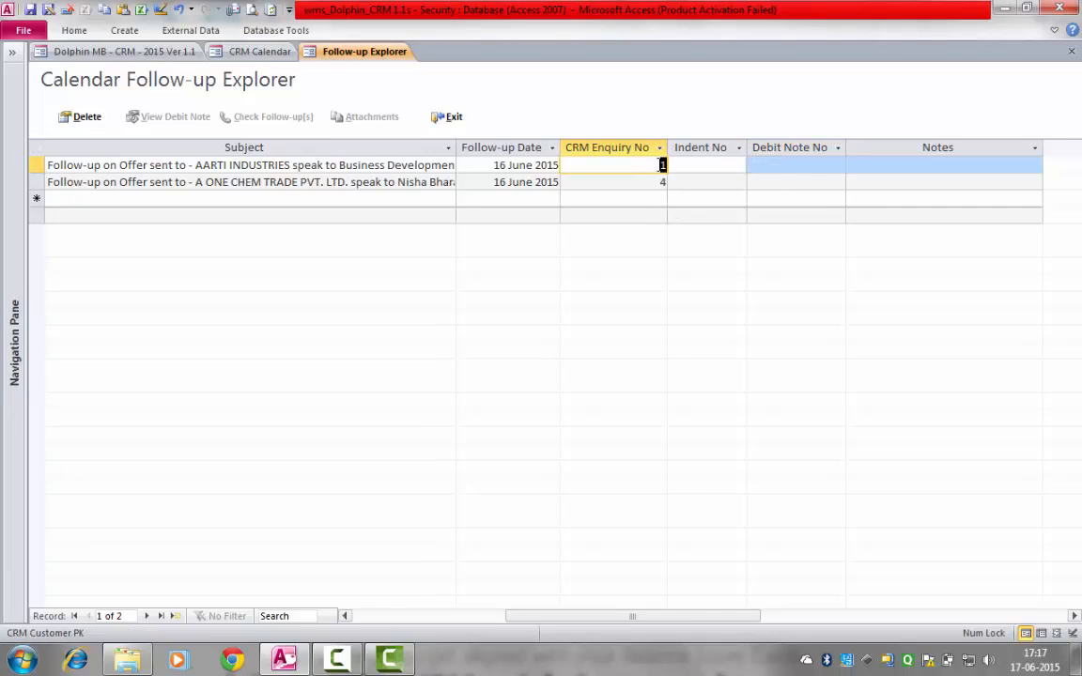
Open the customer enquiry linked to the AARTI INDUSTRIES follow-up, review its details and close the form
{"action": "left_click_drag", "start_coordinate": [596, 618], "coordinate": [393, 621]}
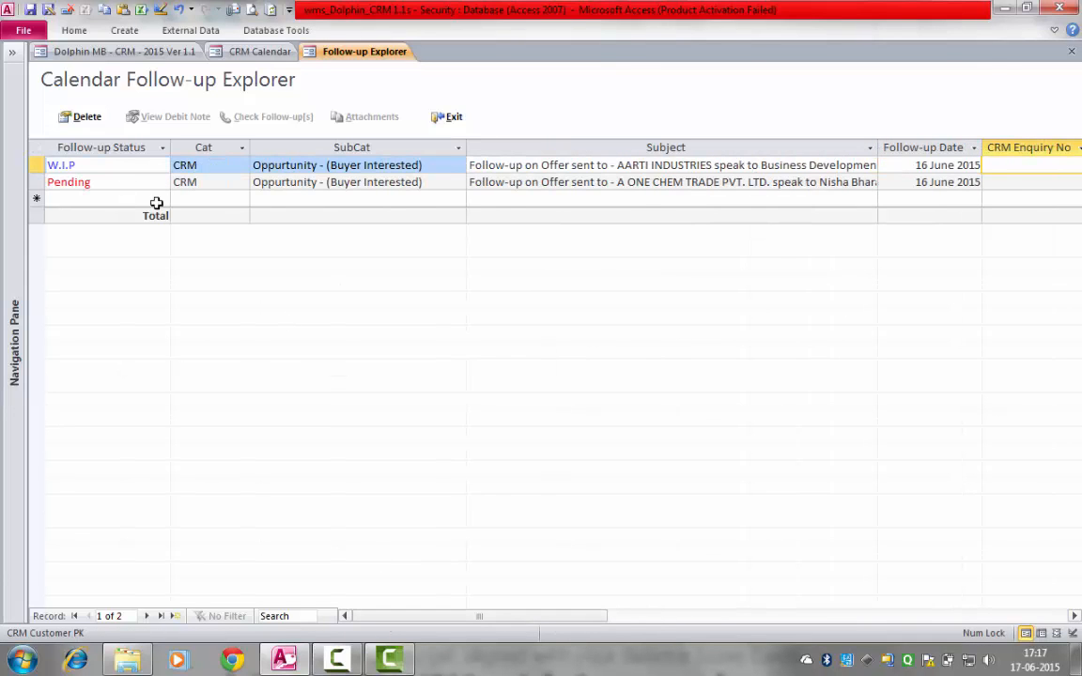
{"action": "double_click", "coordinate": [689, 165]}
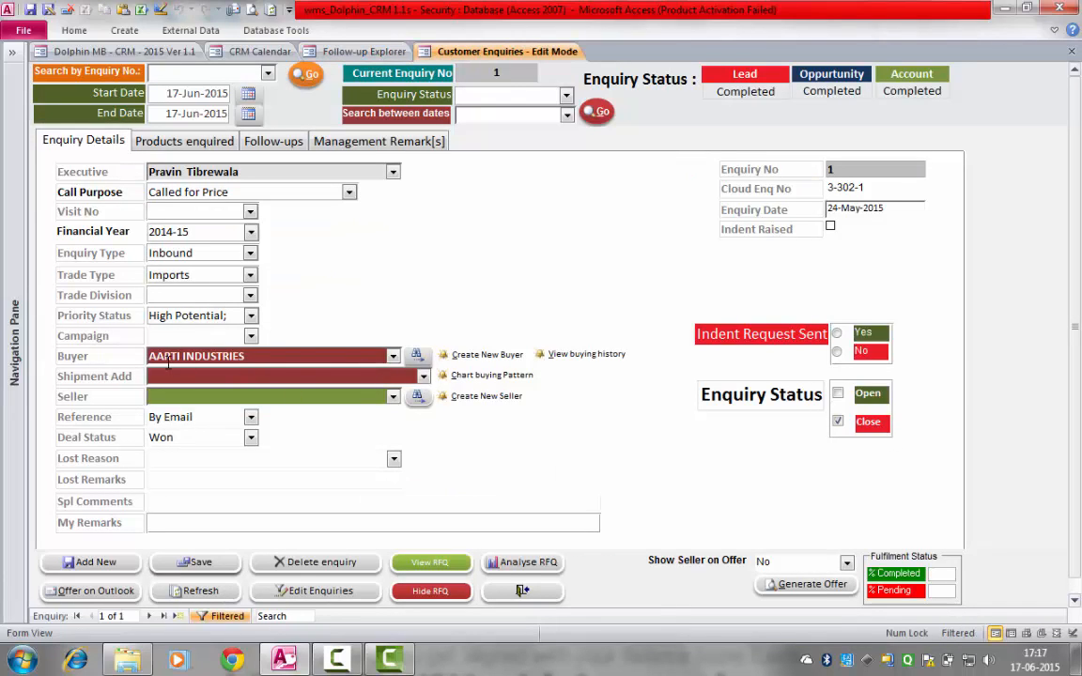
{"action": "left_click", "coordinate": [521, 596]}
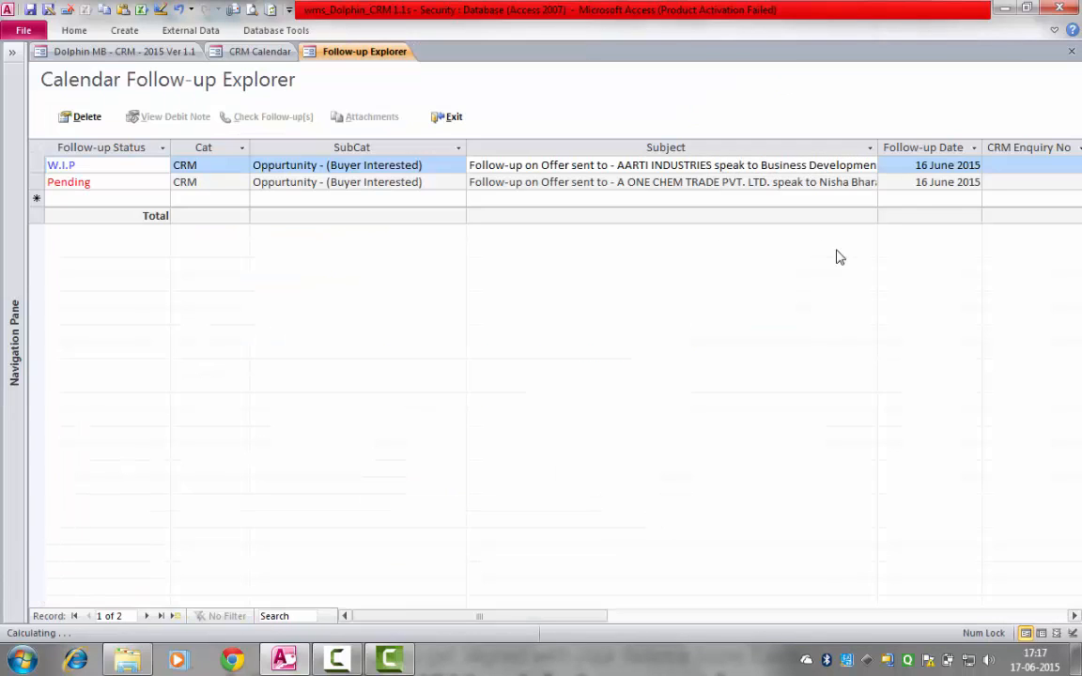
Open customer enquiry 4 from the A ONE CHEM TRADE follow-up, review its details and close the form
{"action": "left_click", "coordinate": [628, 616]}
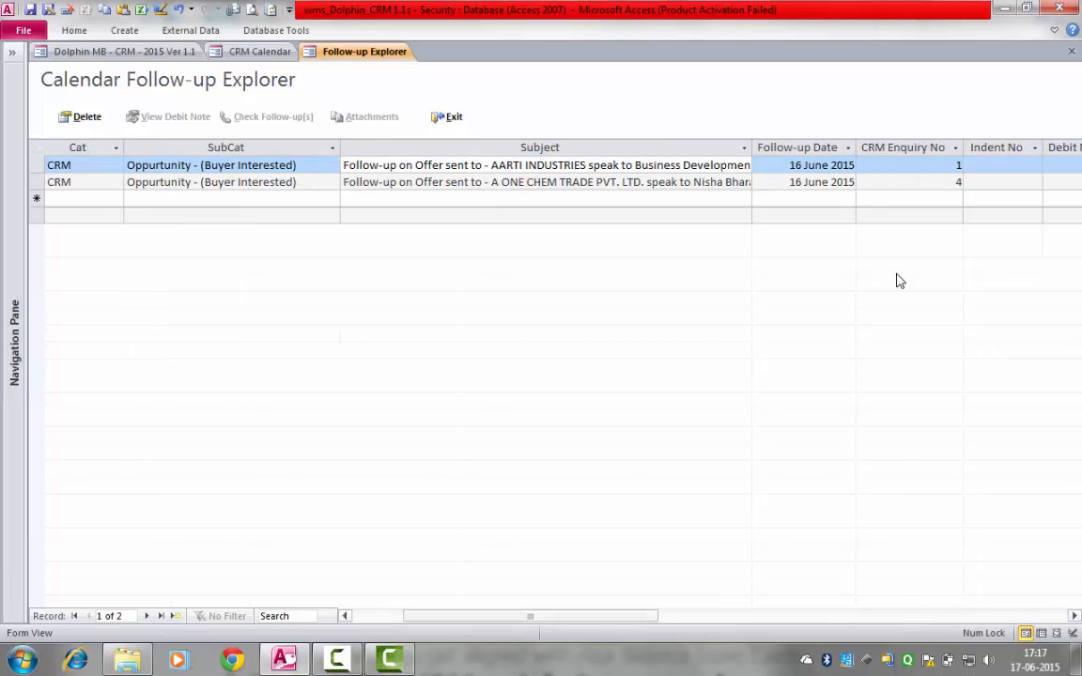
{"action": "left_click", "coordinate": [956, 183]}
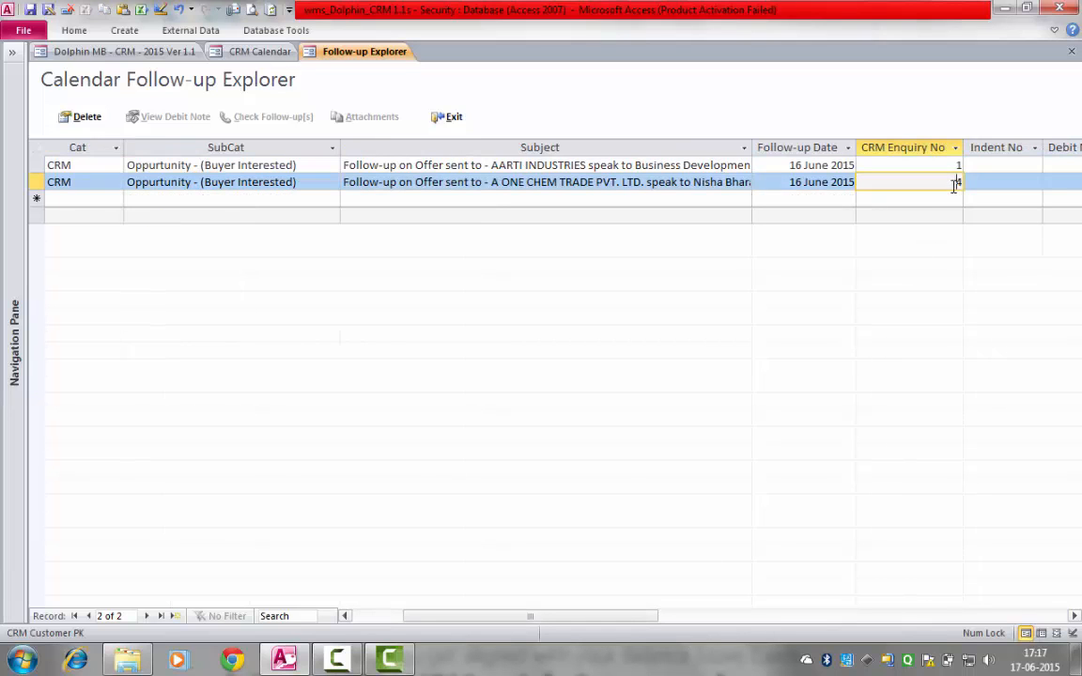
{"action": "left_click", "coordinate": [622, 181]}
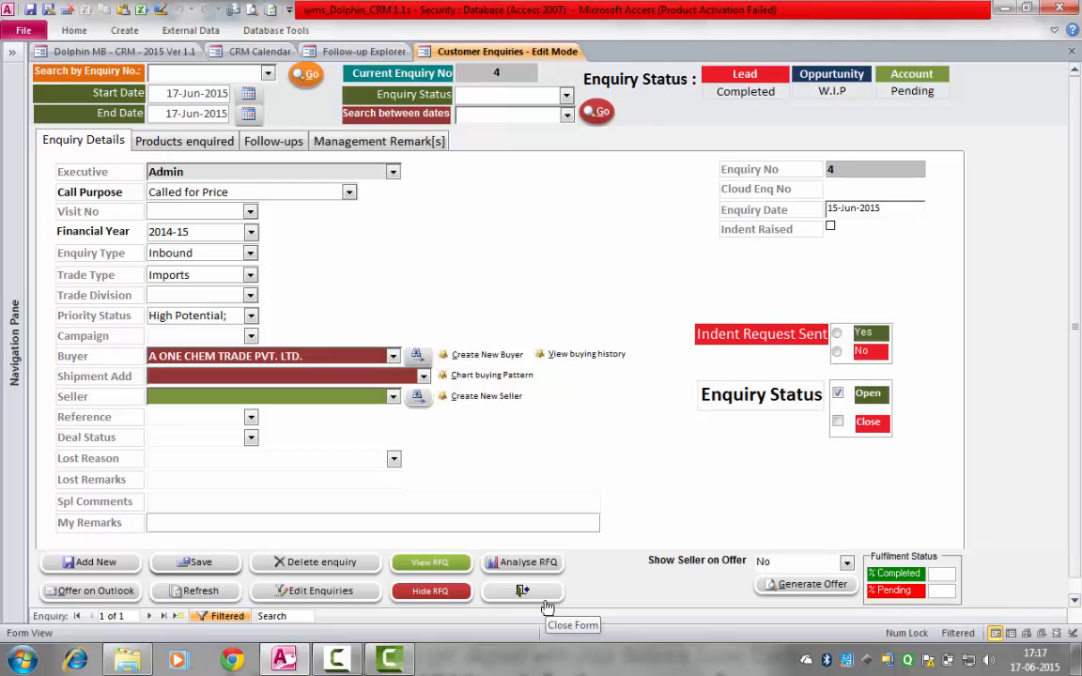
{"action": "left_click", "coordinate": [522, 591]}
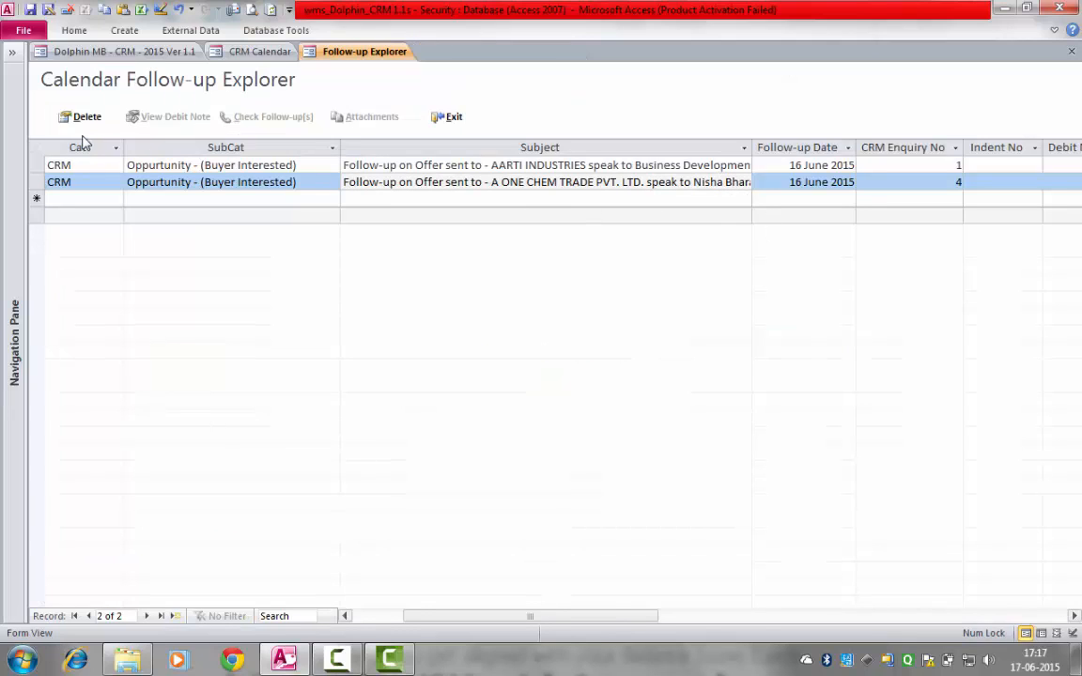
Export the whole follow-up list to frm_NewFollowupExplorer_Main.xlsx in Excel Workbook format, with the destination file set to open after export
{"action": "left_click", "coordinate": [38, 164], "text": "shift"}
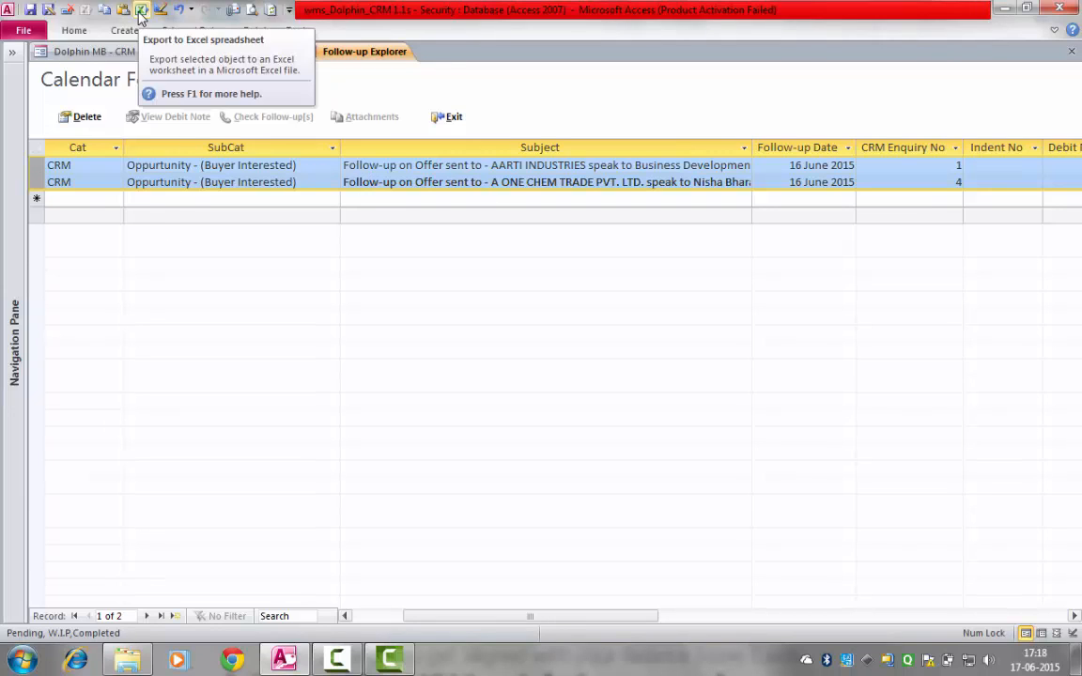
{"action": "left_click", "coordinate": [36, 147]}
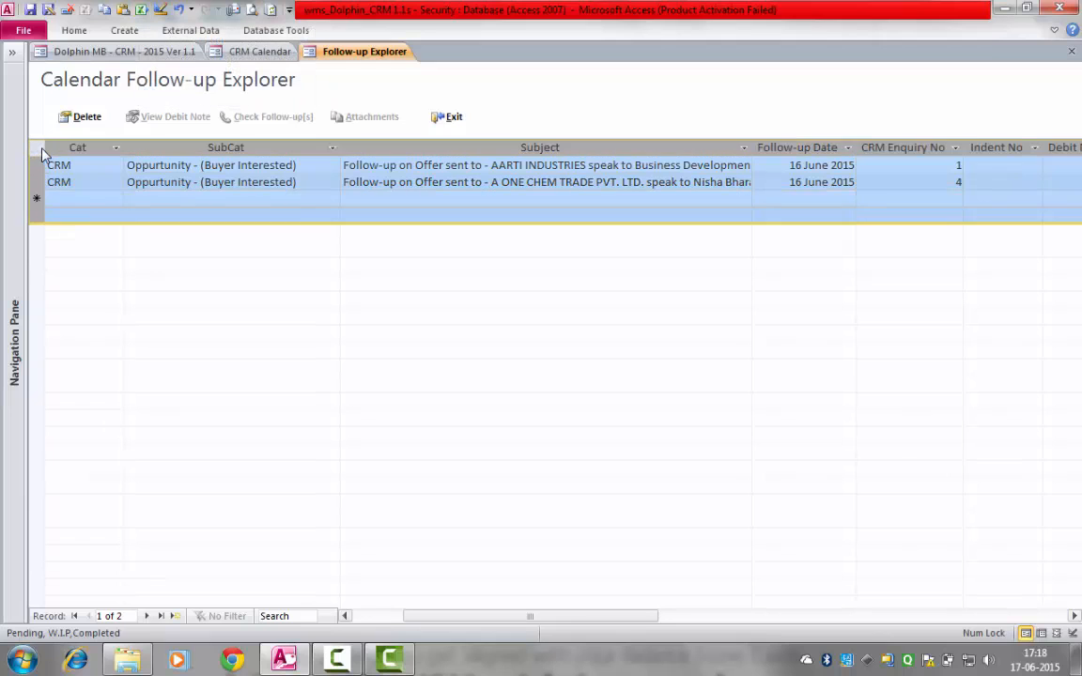
{"action": "left_click", "coordinate": [141, 12]}
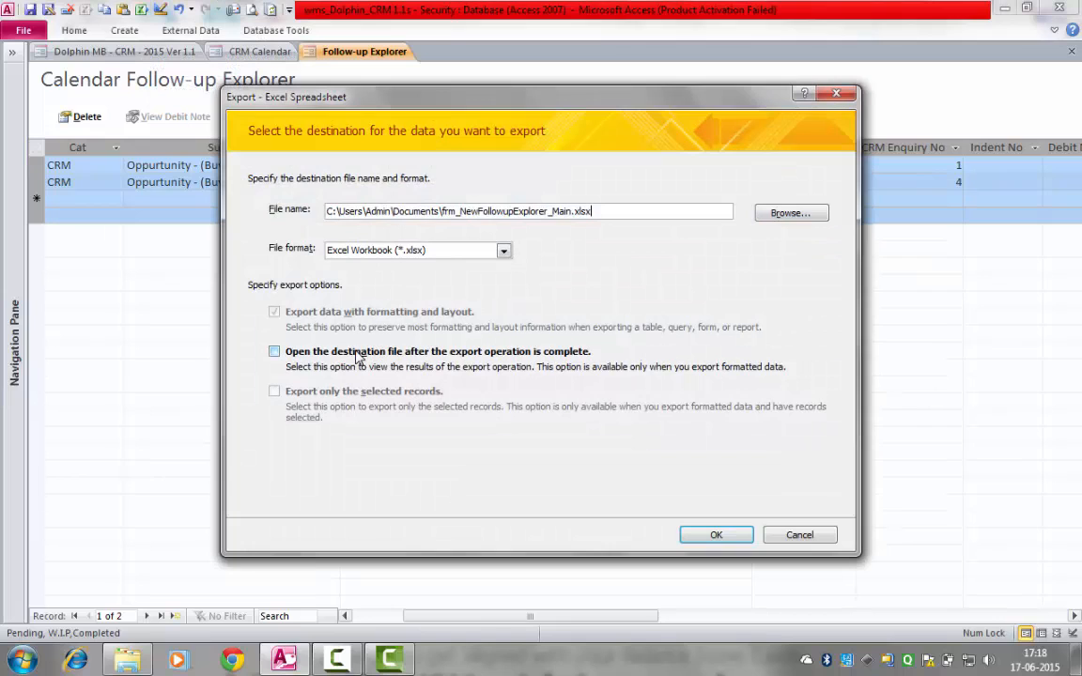
{"action": "left_click", "coordinate": [357, 355]}
{"action": "left_click_drag", "start_coordinate": [330, 210], "coordinate": [658, 212]}
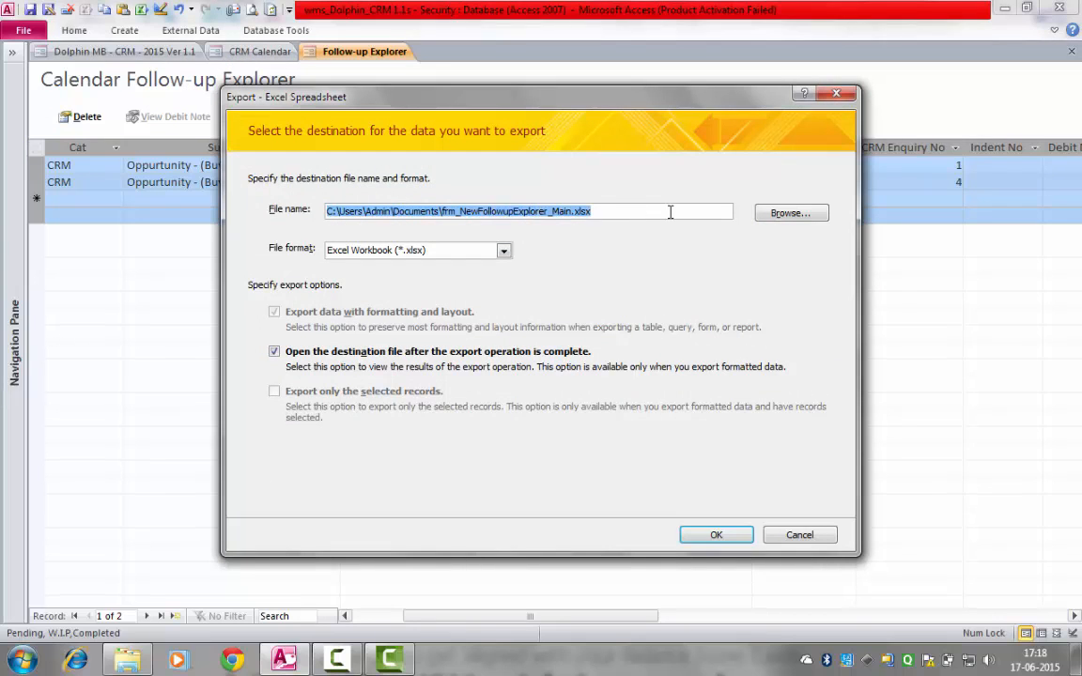
{"action": "left_click", "coordinate": [505, 252]}
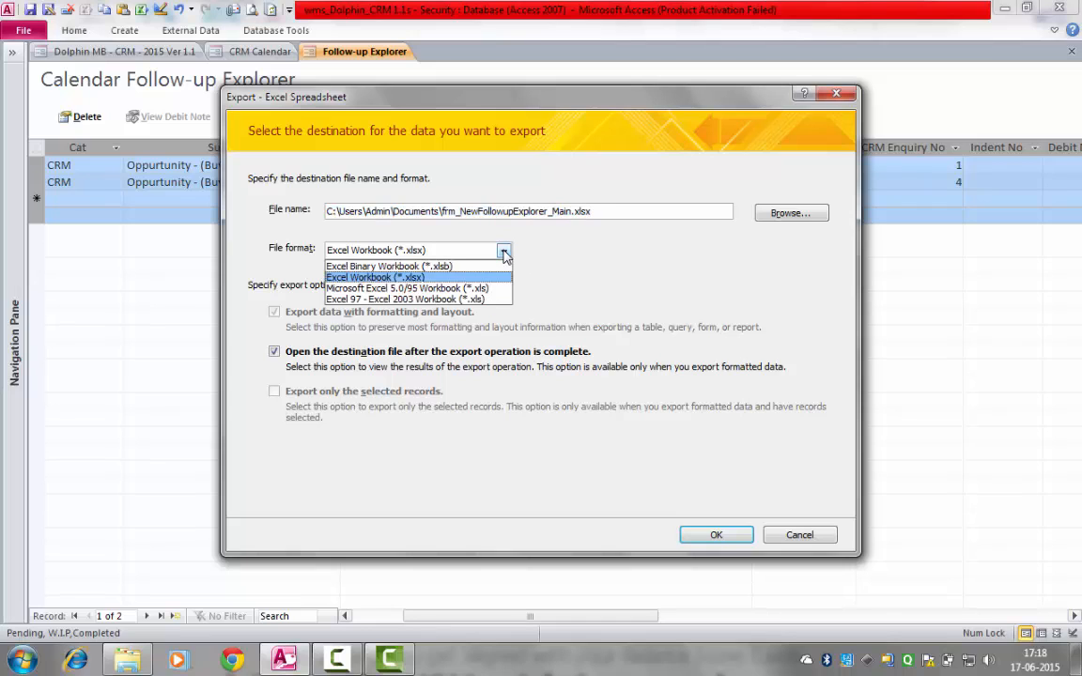
{"action": "left_click", "coordinate": [507, 253]}
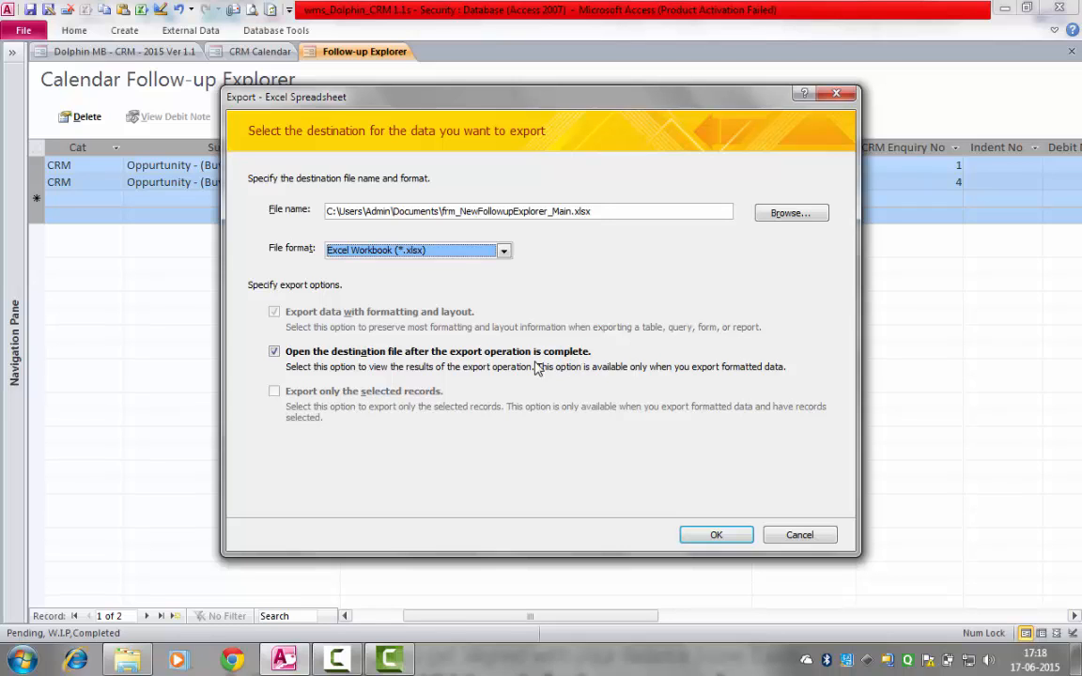
{"action": "left_click", "coordinate": [720, 539]}
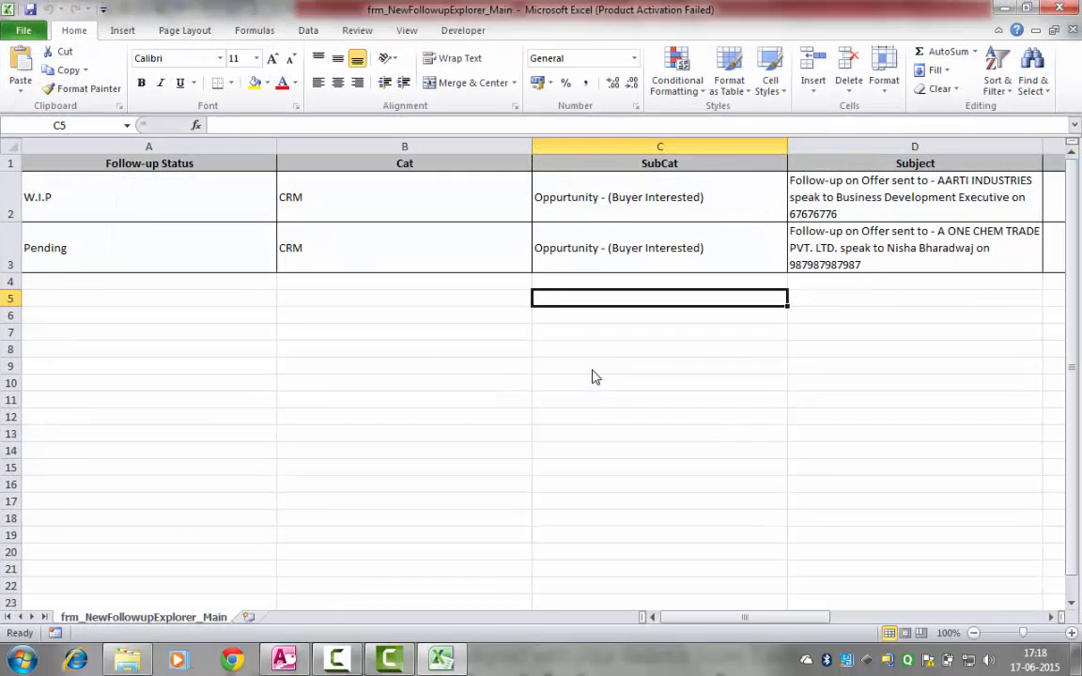
Examine the exported status, category, subcategory and subject cells in Excel, and close the workbook and the export wizard without saving export steps
{"action": "left_click", "coordinate": [38, 196]}
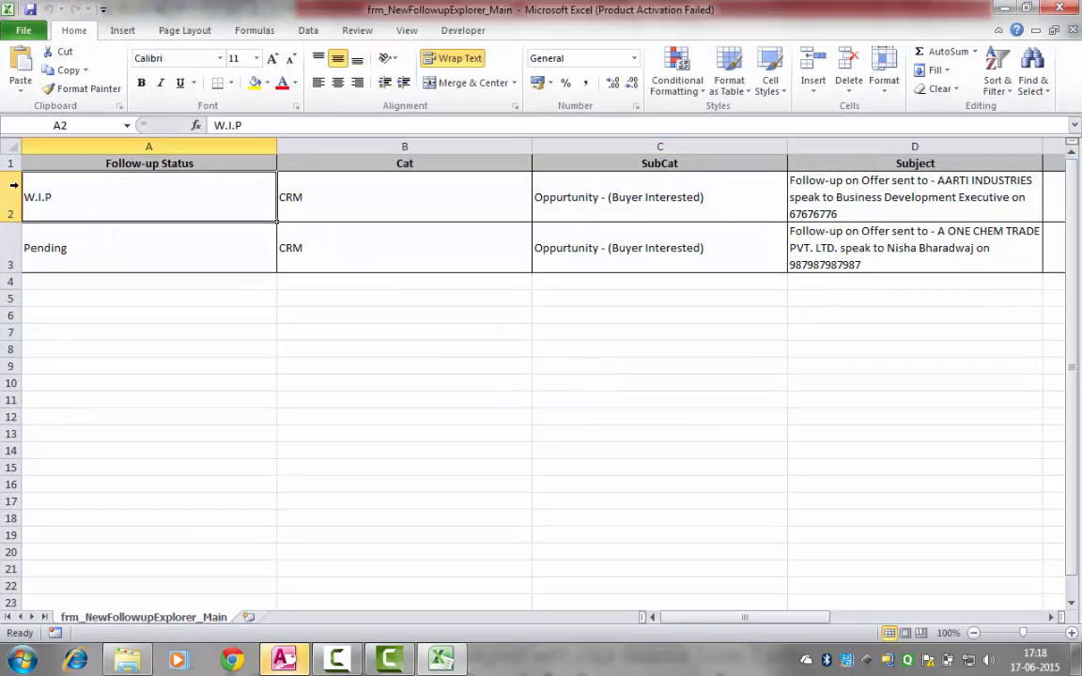
{"action": "key", "text": "ctrl+shift+Right"}
{"action": "key", "text": "ctrl+shift+Down"}
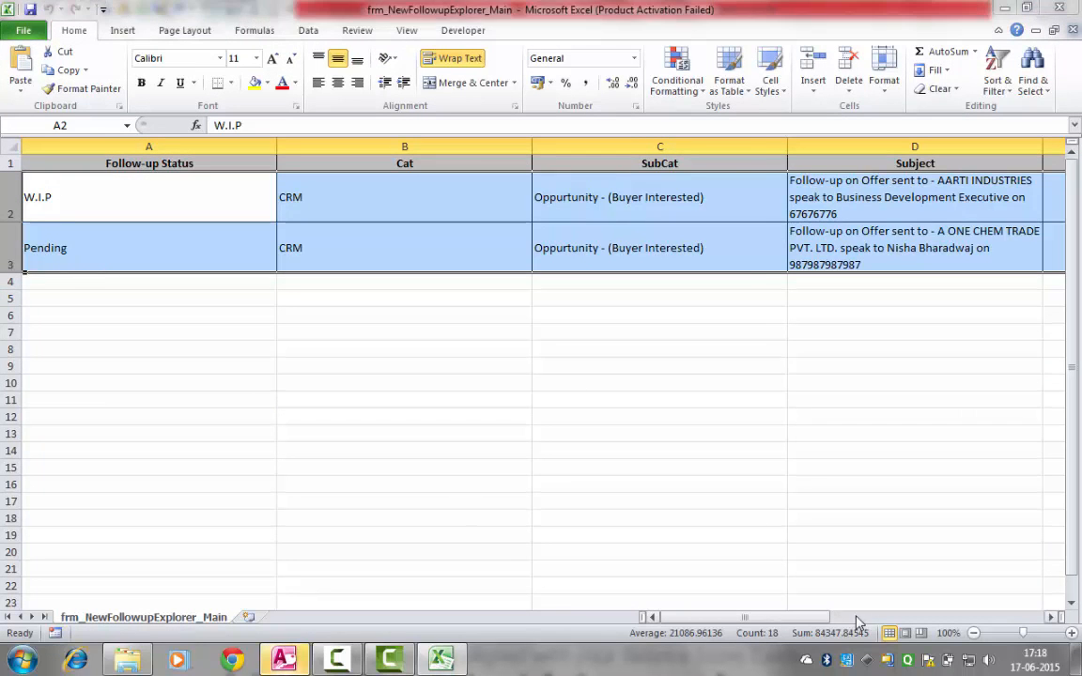
{"action": "left_click", "coordinate": [729, 493]}
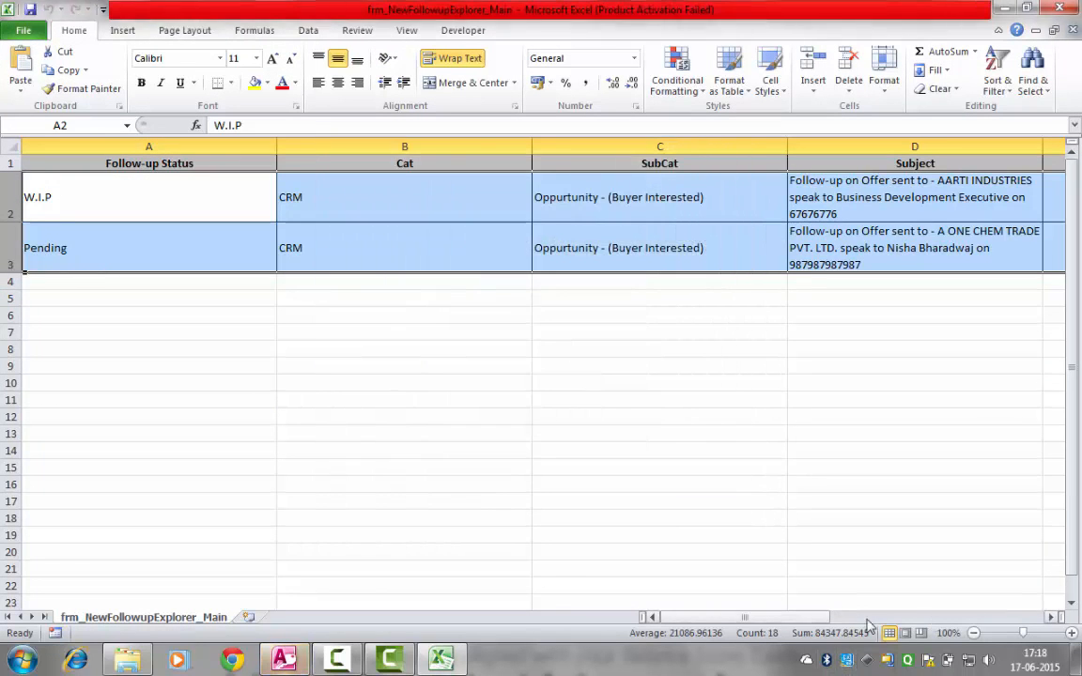
{"action": "left_click_drag", "start_coordinate": [822, 618], "coordinate": [723, 611]}
{"action": "left_click", "coordinate": [512, 298]}
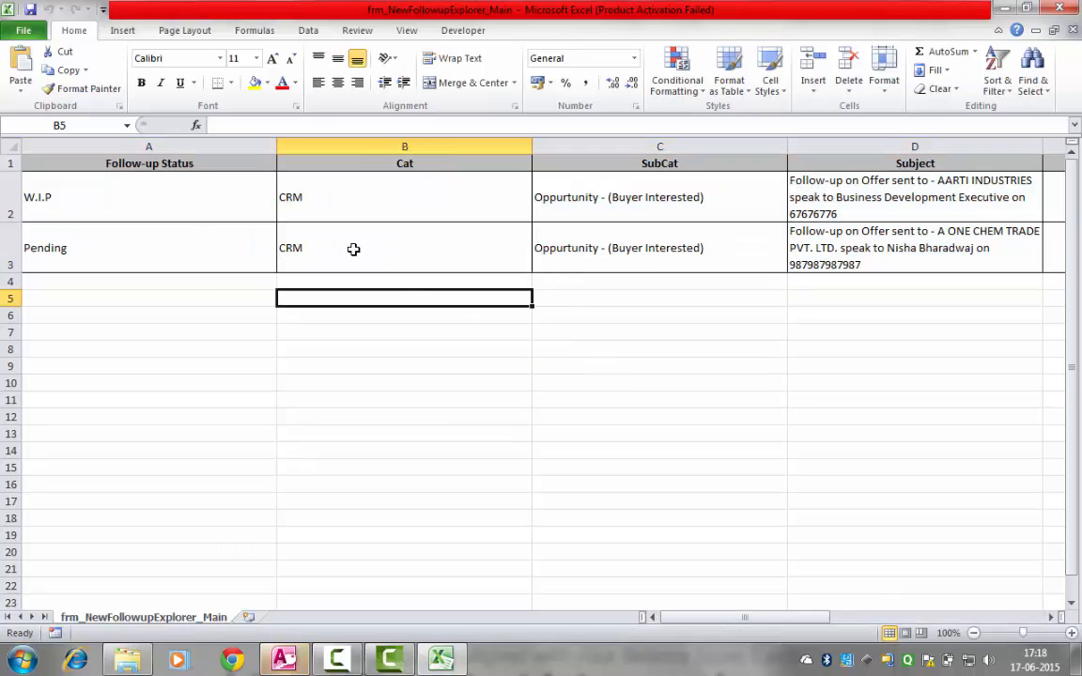
{"action": "left_click", "coordinate": [561, 251]}
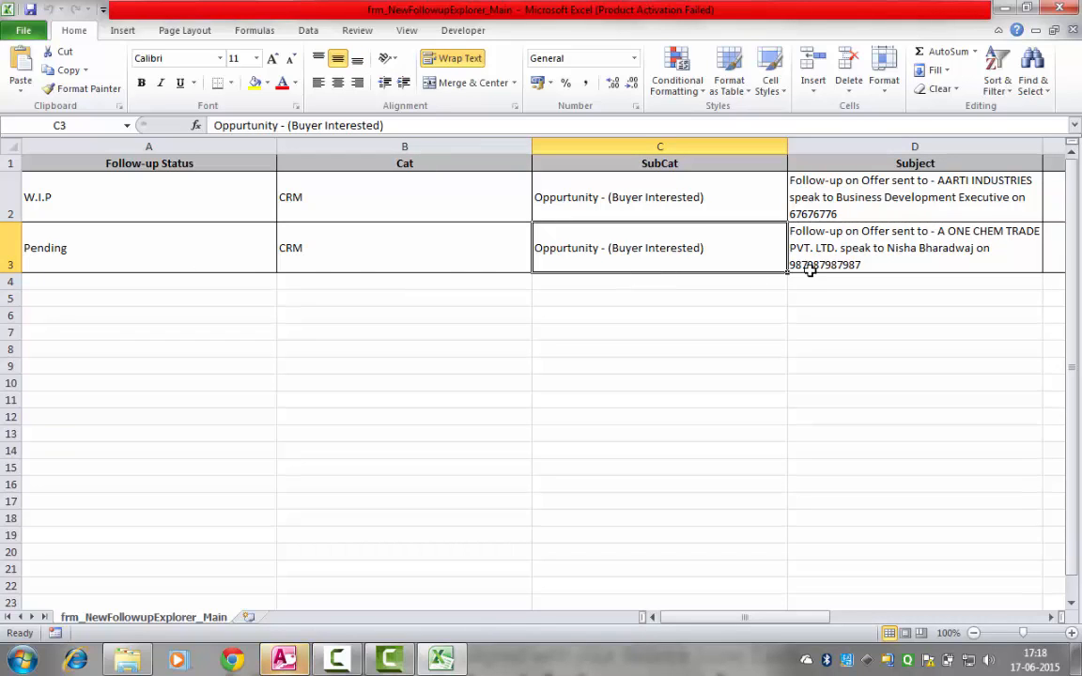
{"action": "left_click", "coordinate": [235, 252]}
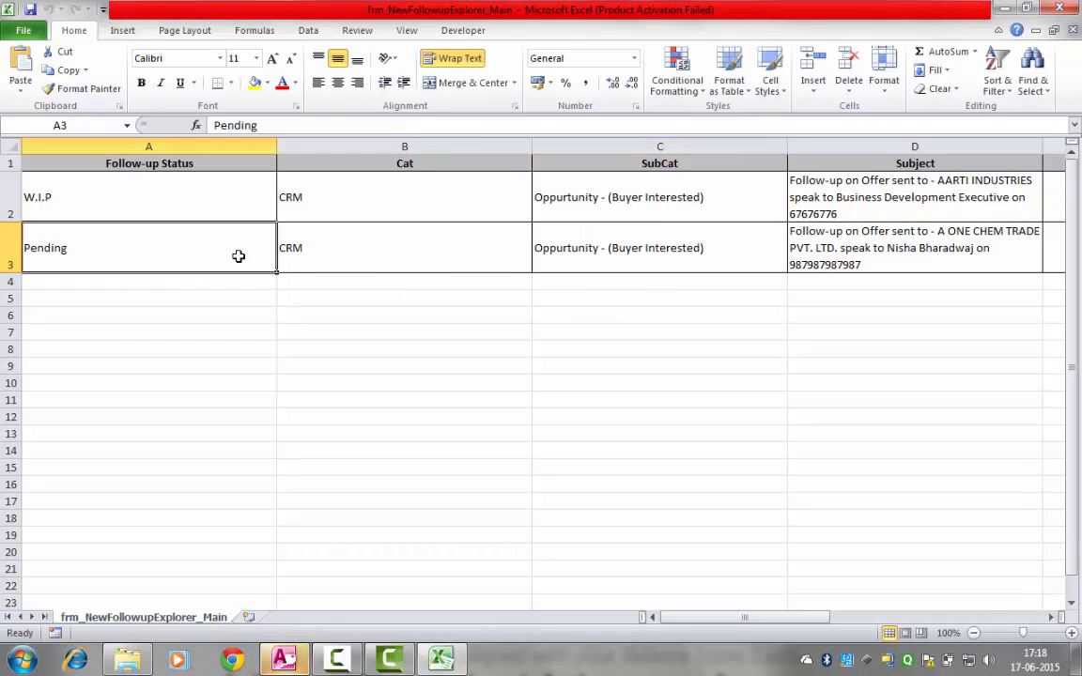
{"action": "key", "text": "Right"}
{"action": "left_click", "coordinate": [239, 211]}
{"action": "left_click", "coordinate": [507, 207]}
{"action": "left_click", "coordinate": [638, 206]}
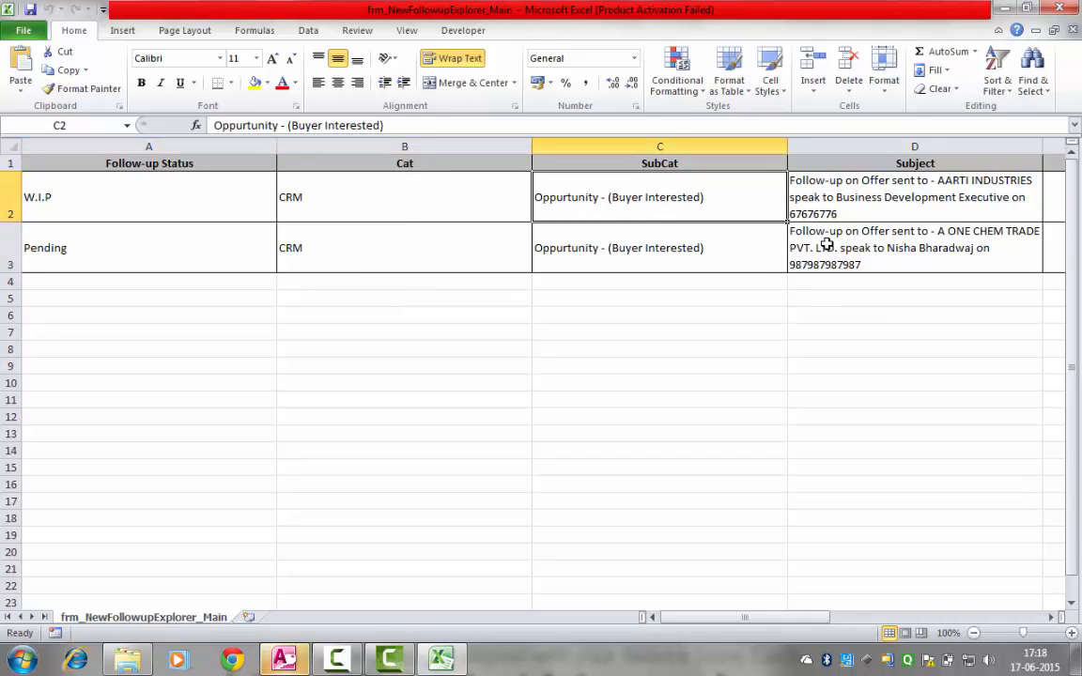
{"action": "left_click", "coordinate": [1077, 12]}
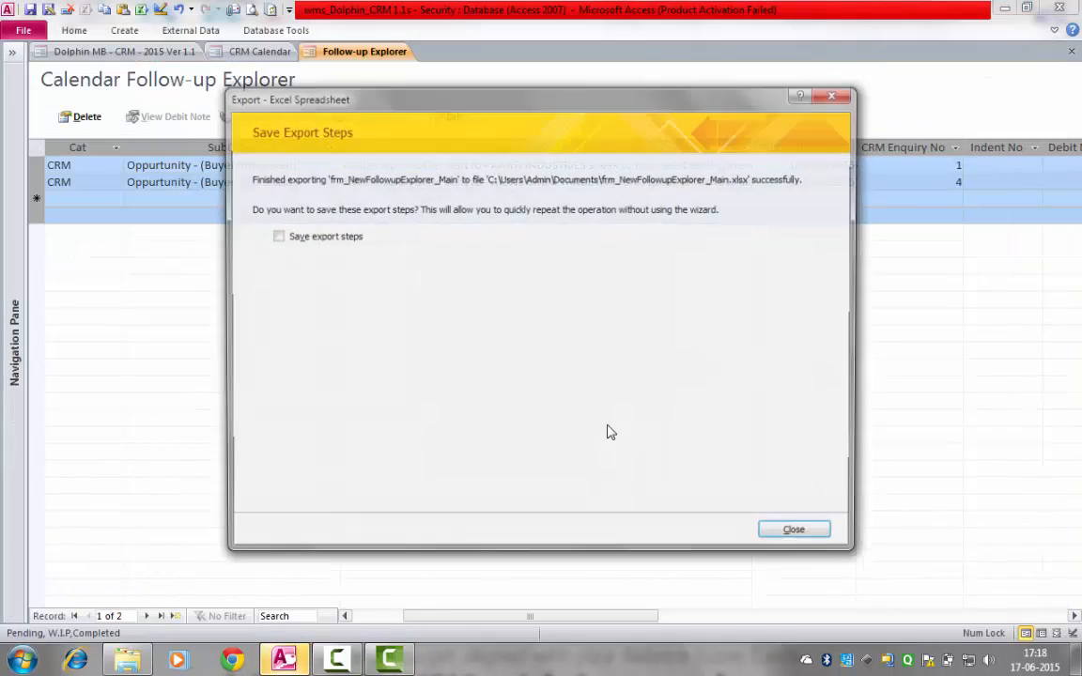
{"action": "left_click", "coordinate": [800, 535]}
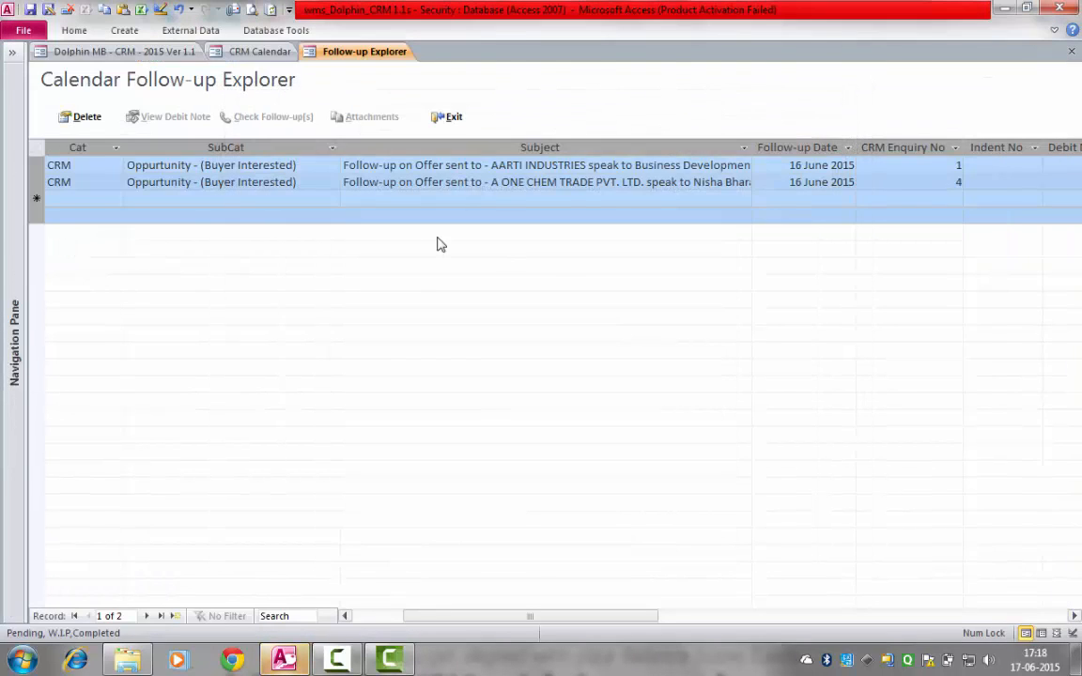
View the Follow-up Date column's date filters, including All Dates In Period, cancel without filtering and exit the Follow-up Explorer
{"action": "left_click", "coordinate": [233, 181]}
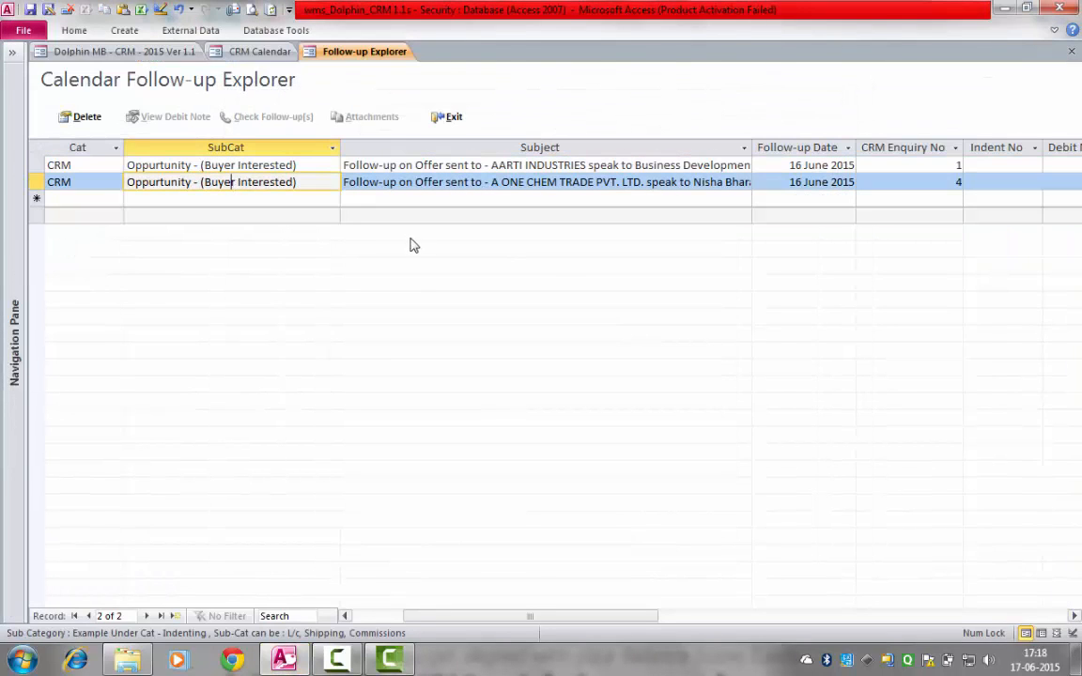
{"action": "left_click", "coordinate": [297, 167]}
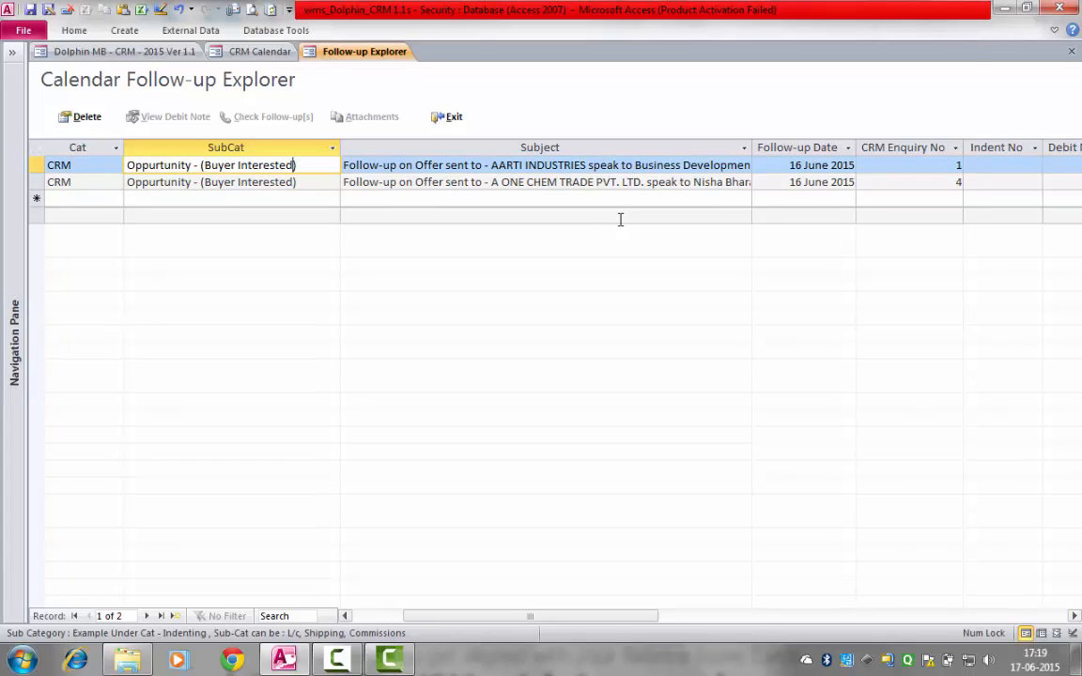
{"action": "left_click", "coordinate": [406, 178]}
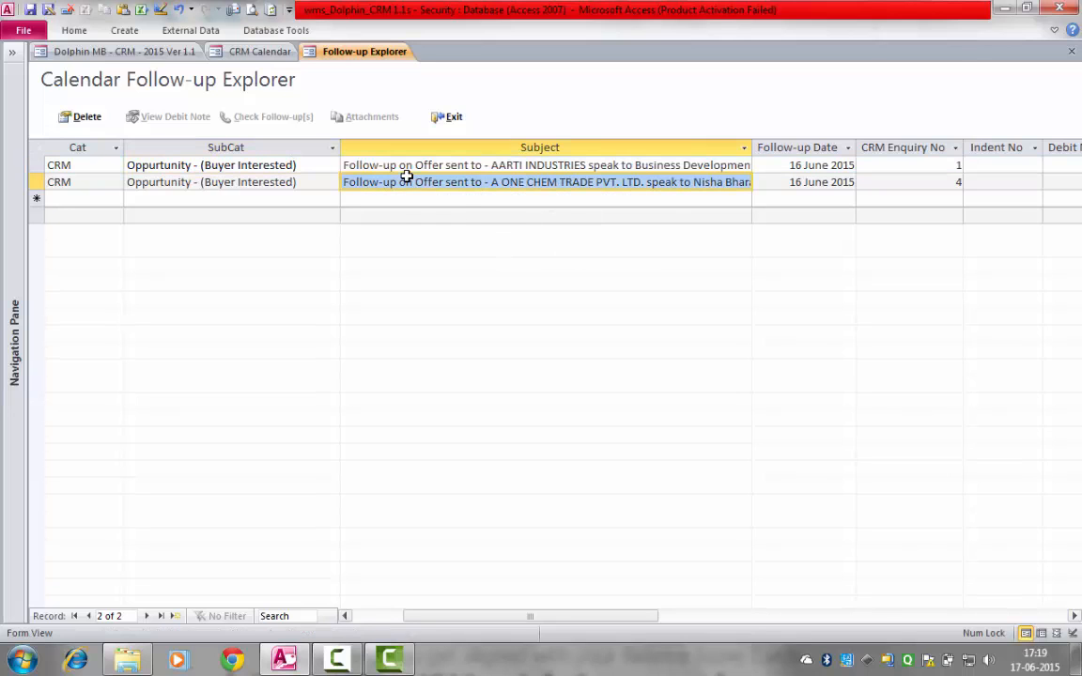
{"action": "left_click", "coordinate": [847, 147]}
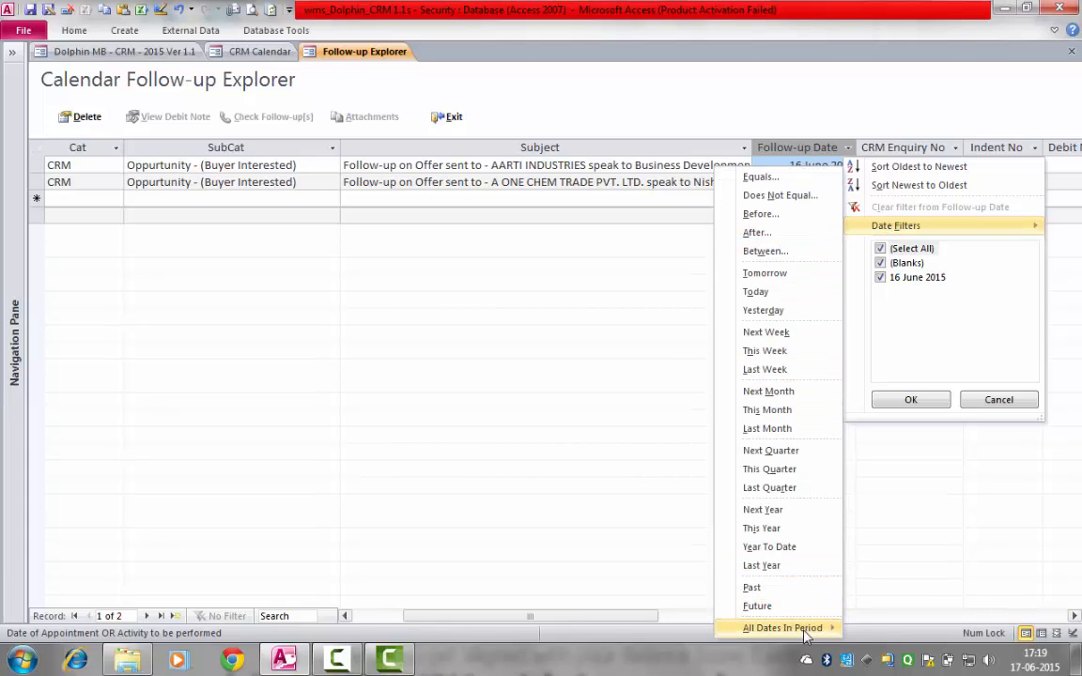
{"action": "mouse_move", "coordinate": [802, 632]}
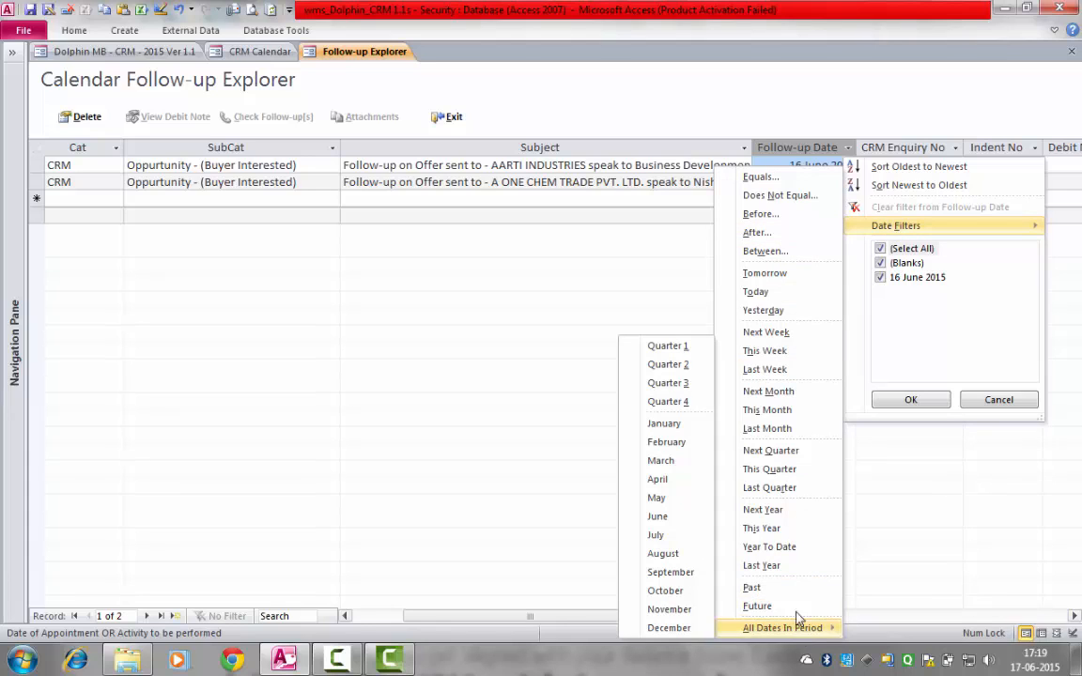
{"action": "left_click", "coordinate": [995, 400]}
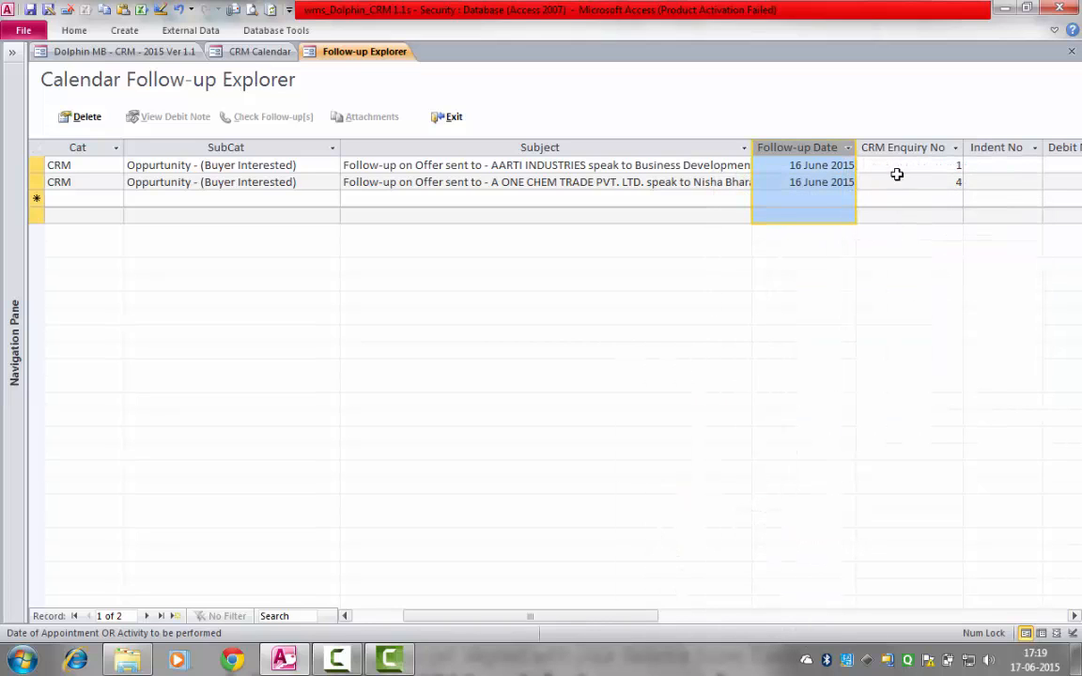
{"action": "left_click", "coordinate": [902, 181]}
{"action": "left_click", "coordinate": [447, 118]}
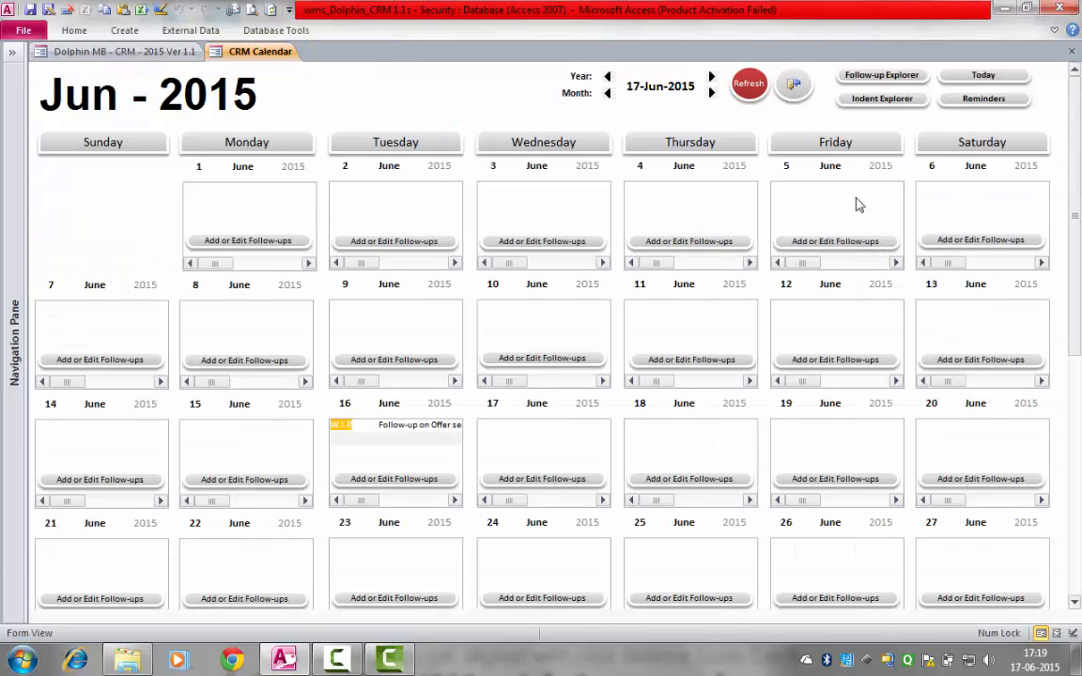
Open the Indent Explorer from the CRM Calendar, look over its columns and exit back to the calendar
{"action": "left_click", "coordinate": [888, 99]}
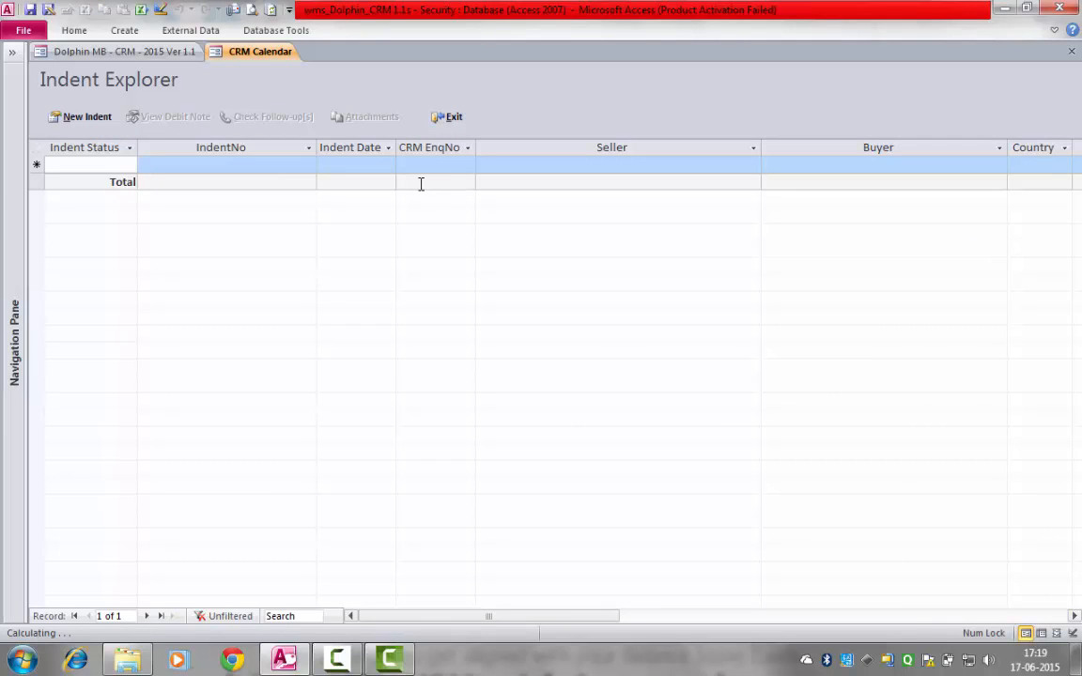
{"action": "mouse_move", "coordinate": [505, 617]}
{"action": "left_mouse_down"}
{"action": "mouse_move", "coordinate": [819, 618]}
{"action": "mouse_move", "coordinate": [512, 621]}
{"action": "left_mouse_up"}
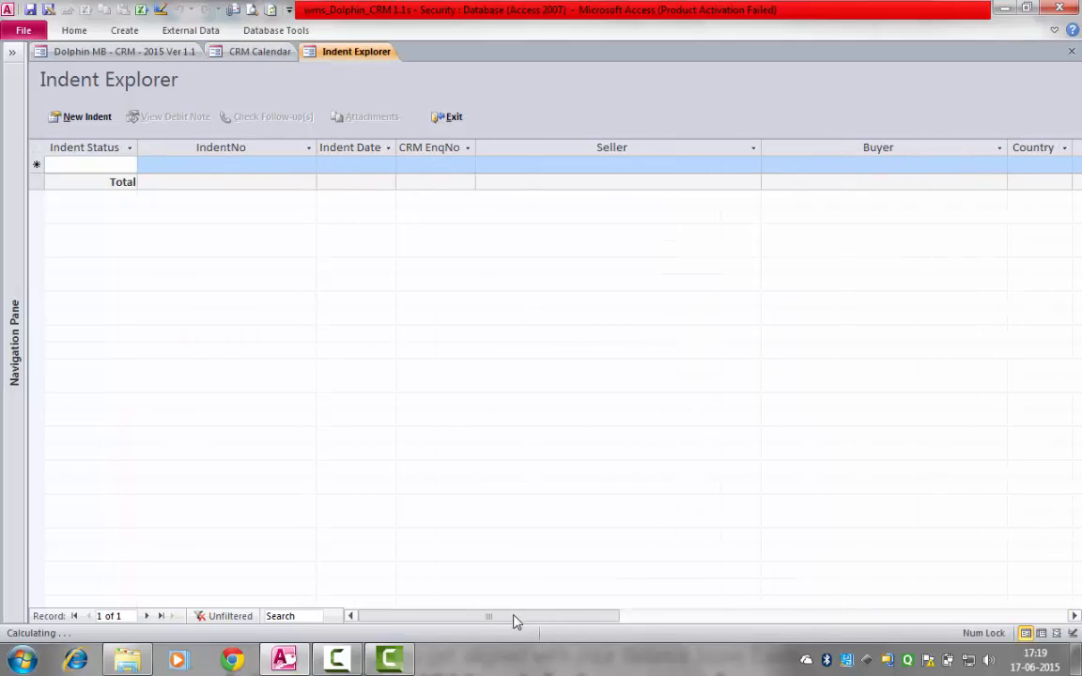
{"action": "left_click", "coordinate": [452, 119]}
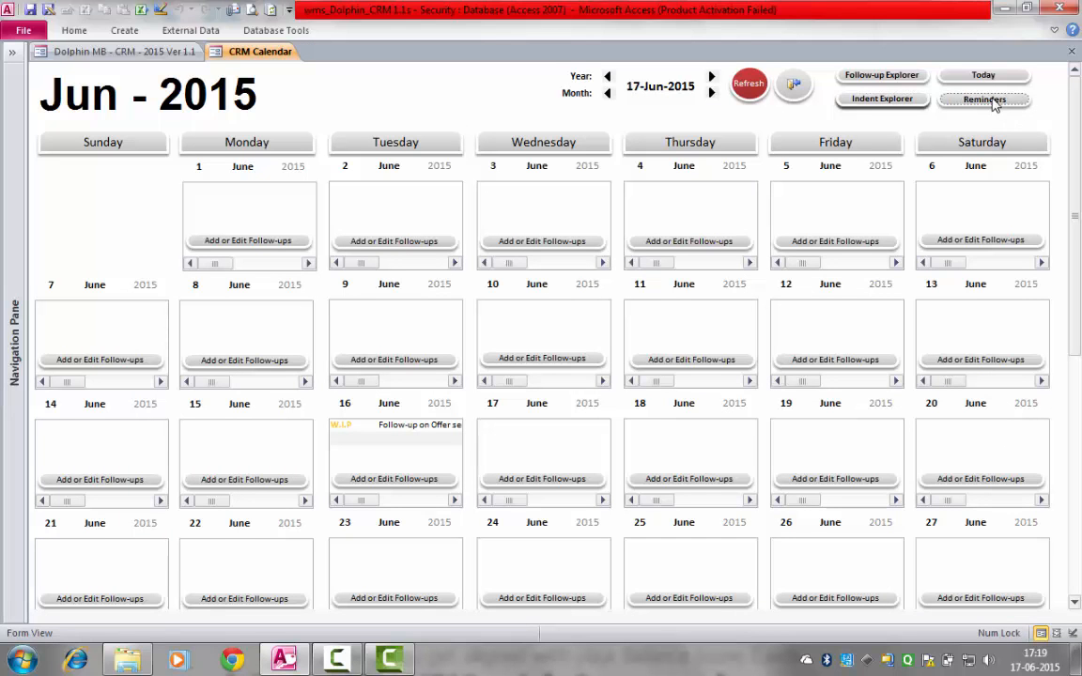
Open the CRM Reminders from the calendar and filter them to My Reminders
{"action": "left_click", "coordinate": [986, 99]}
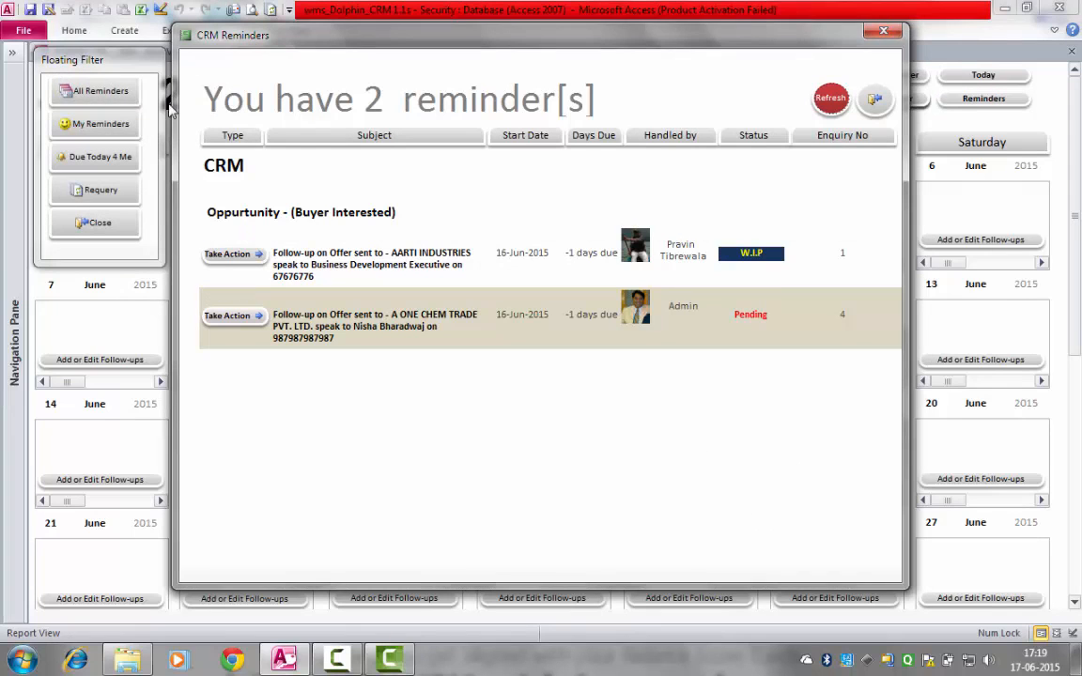
{"action": "left_click", "coordinate": [98, 122]}
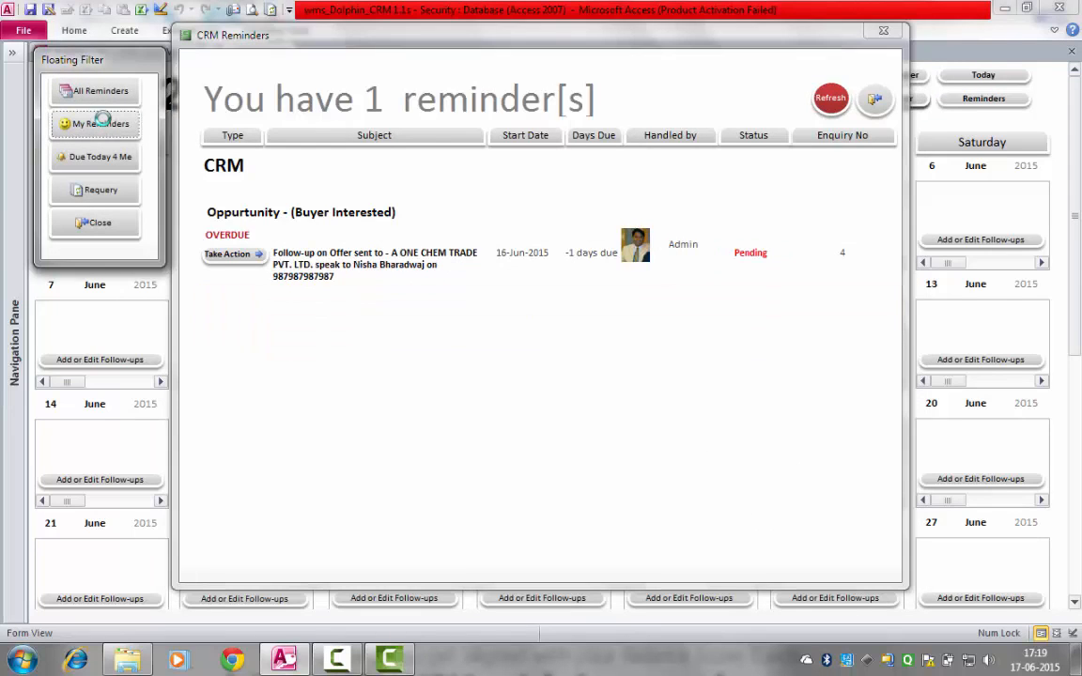
Filter the reminders to Due Today 4 Me, restore All Reminders, and close the reminders and the CRM Calendar
{"action": "left_click", "coordinate": [104, 157]}
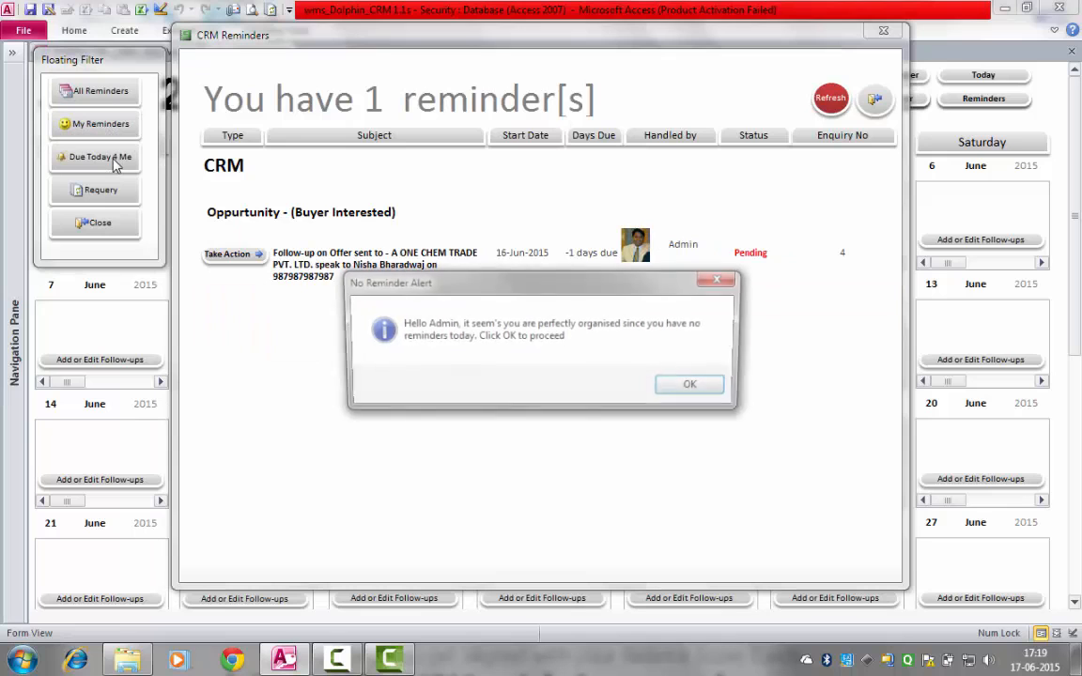
{"action": "left_click", "coordinate": [693, 388]}
{"action": "left_click", "coordinate": [126, 95]}
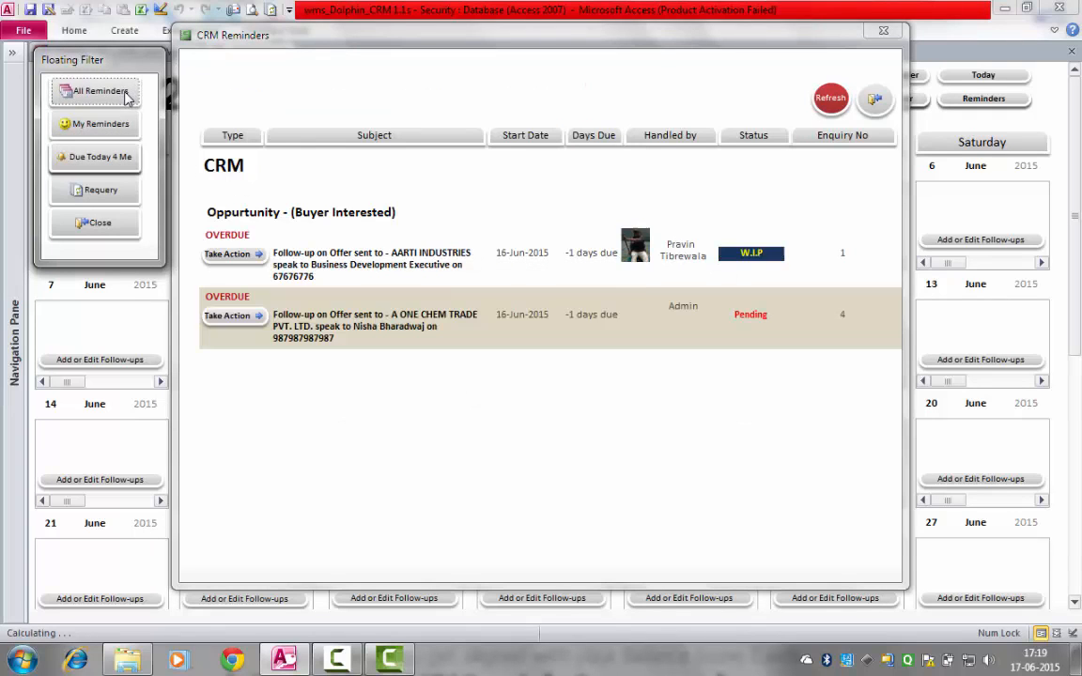
{"action": "left_click", "coordinate": [114, 221]}
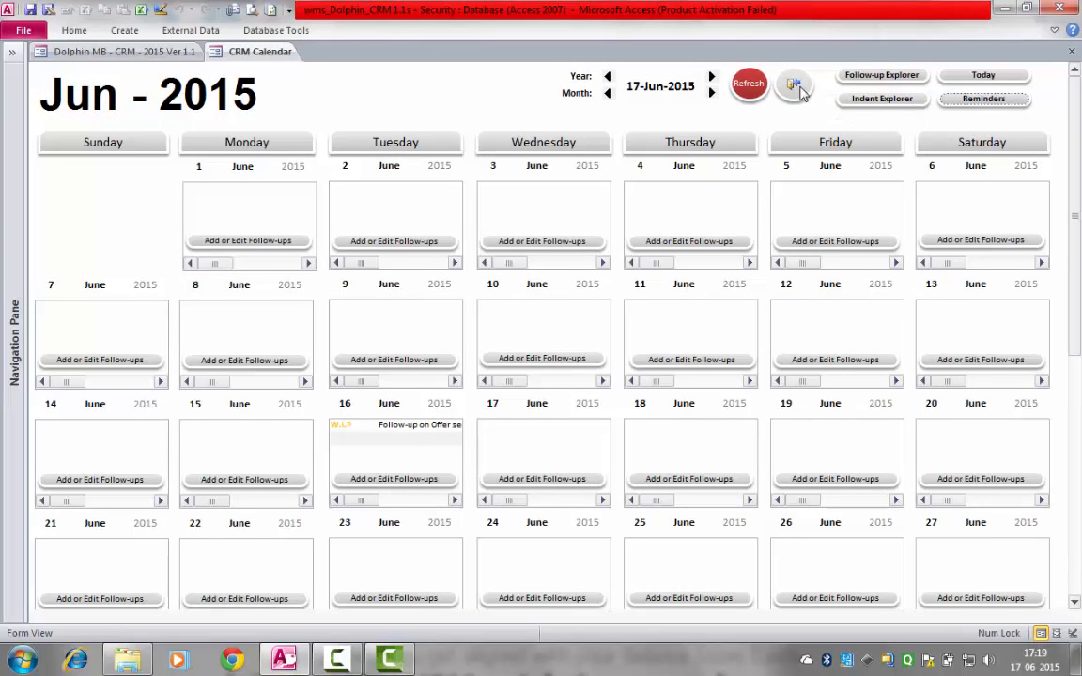
{"action": "left_click", "coordinate": [796, 87]}
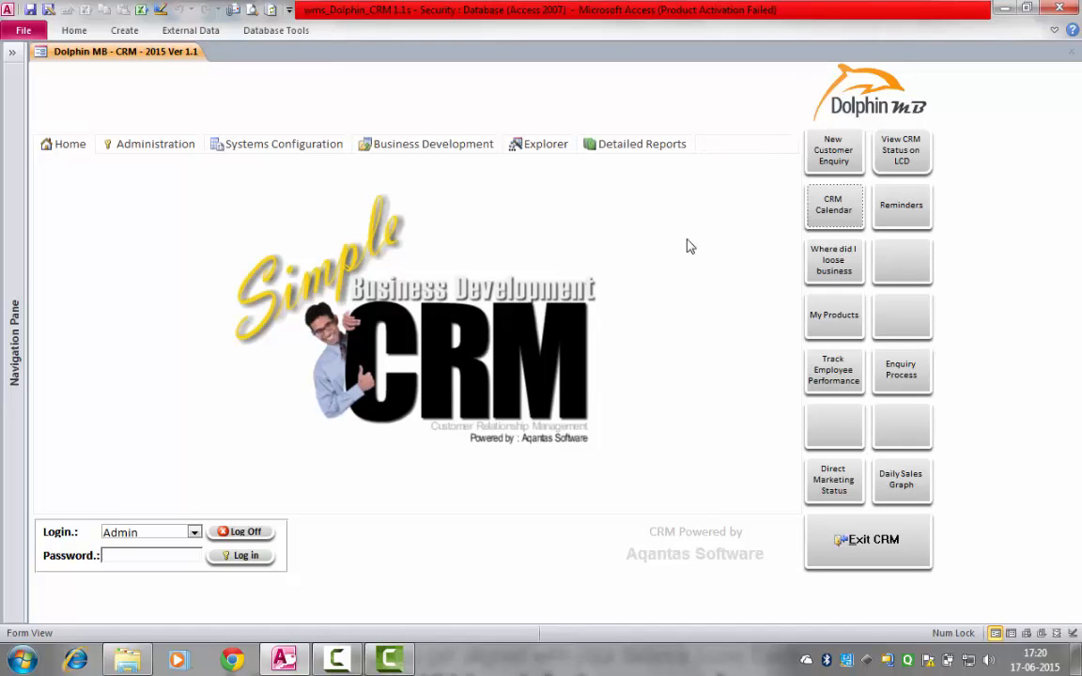
Open Customer Enquiries from Business Development and generate the AARTI INDUSTRIES offer, declining the follow-up reminder
{"action": "left_click", "coordinate": [448, 156]}
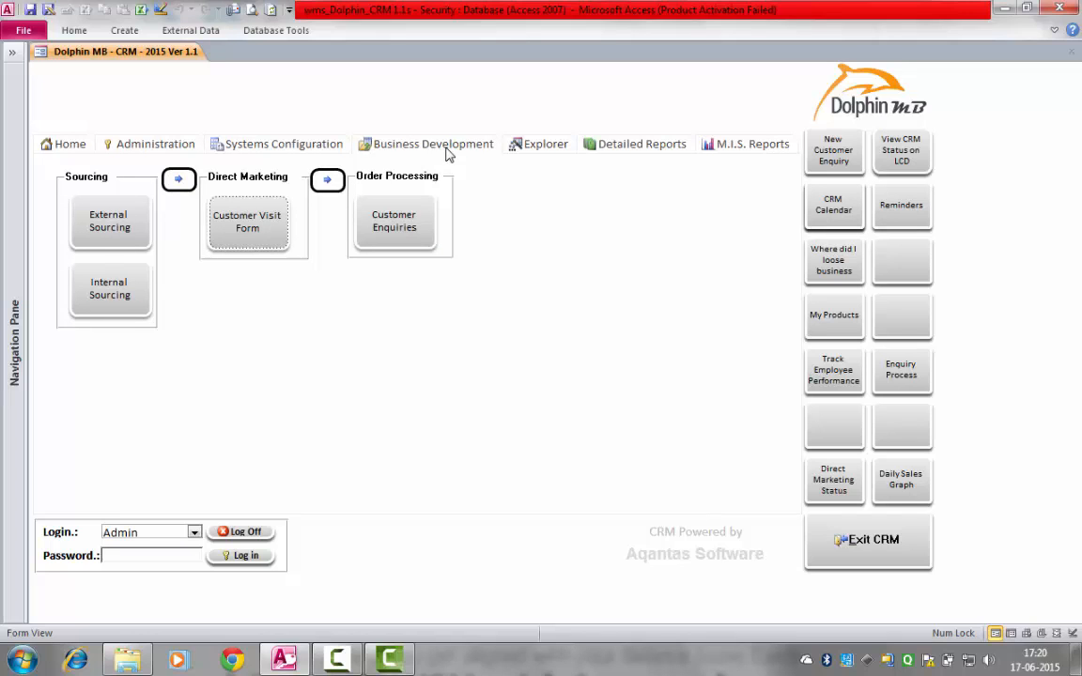
{"action": "left_click", "coordinate": [404, 232]}
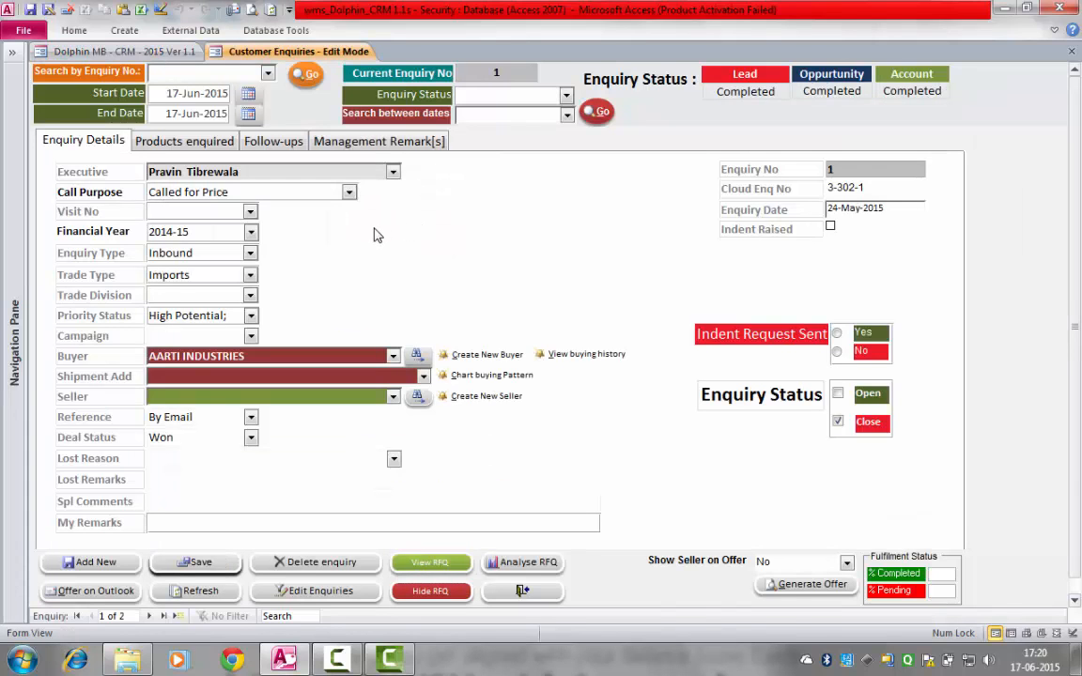
{"action": "left_click", "coordinate": [819, 588]}
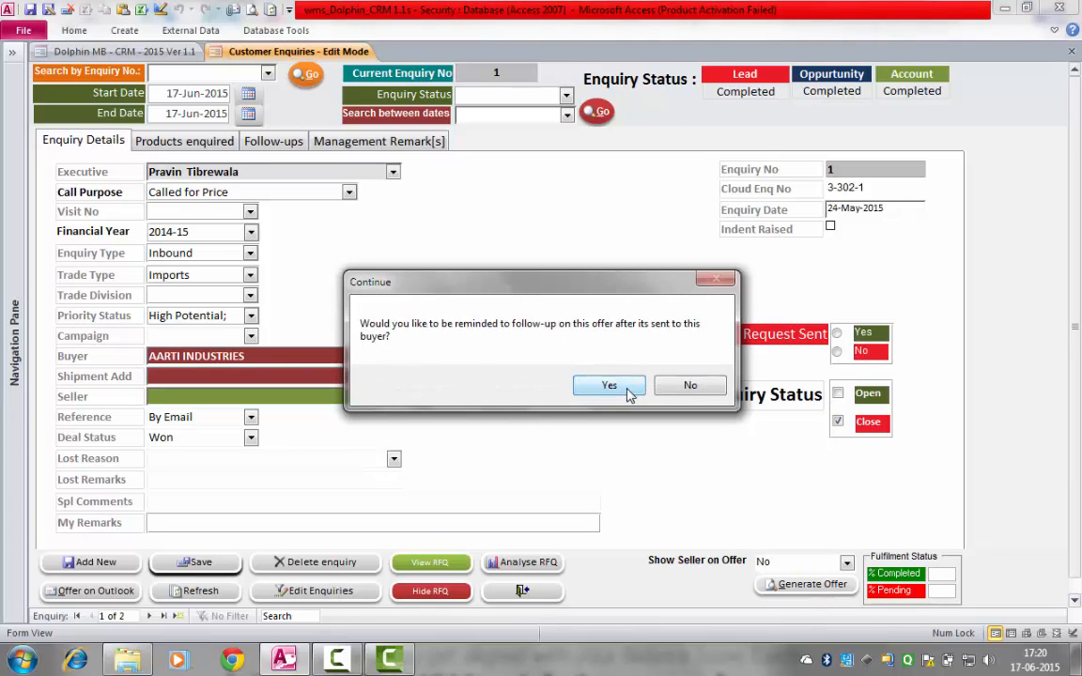
{"action": "left_click", "coordinate": [690, 388]}
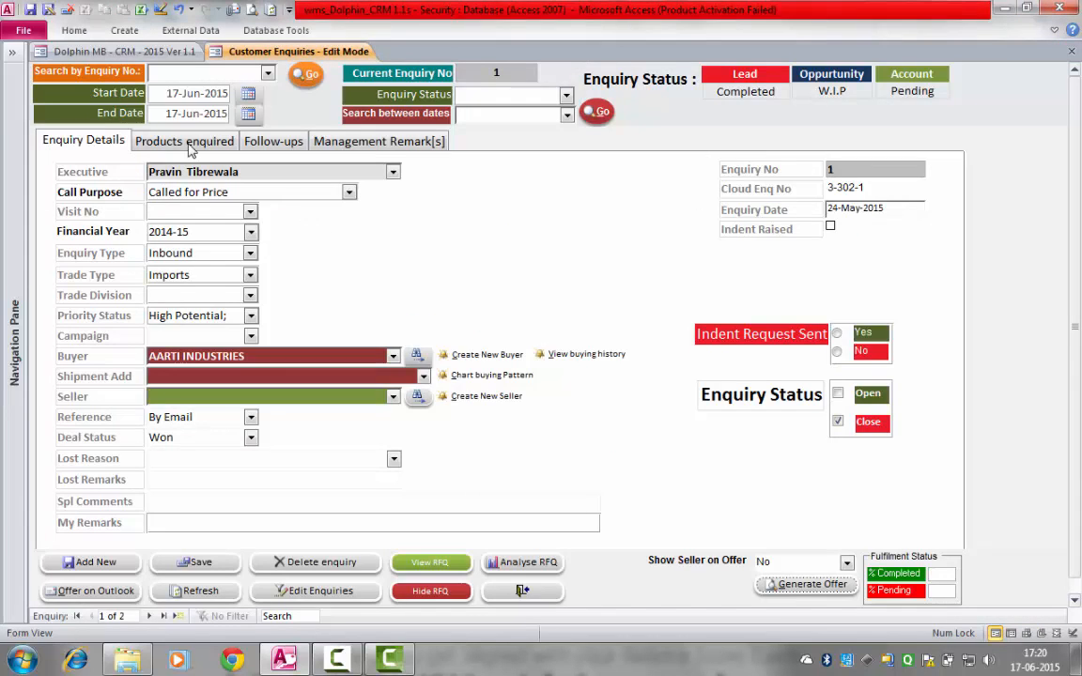
View the seller RFQs for Formic Acid among the enquiry's required products and look over both sellers' rows
{"action": "left_click", "coordinate": [189, 141]}
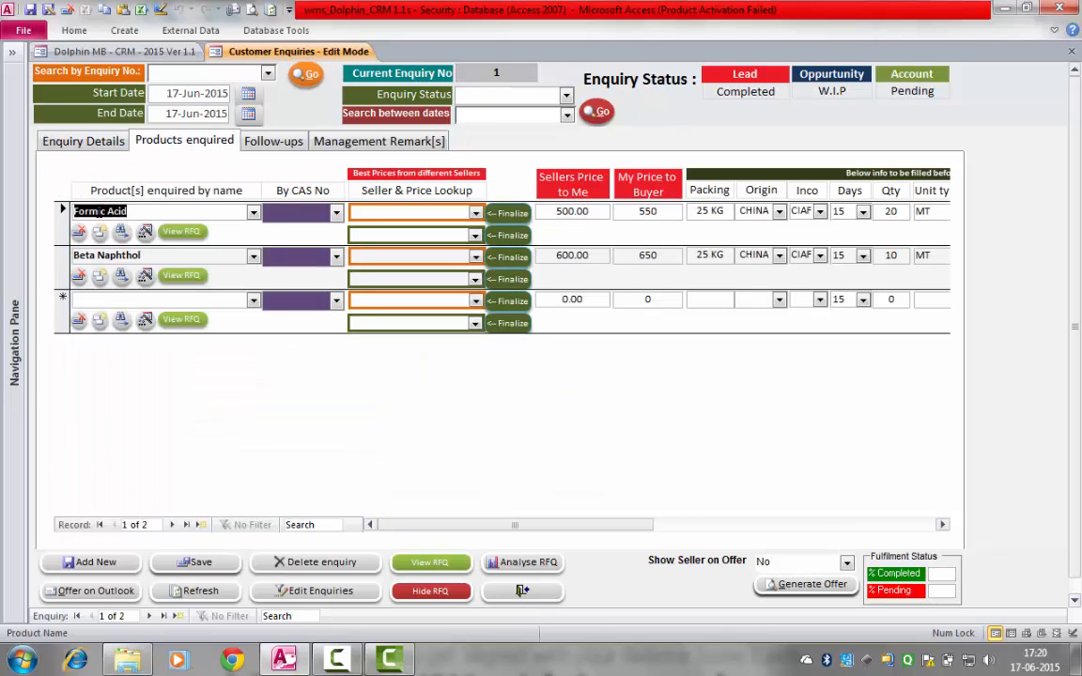
{"action": "left_click", "coordinate": [191, 235]}
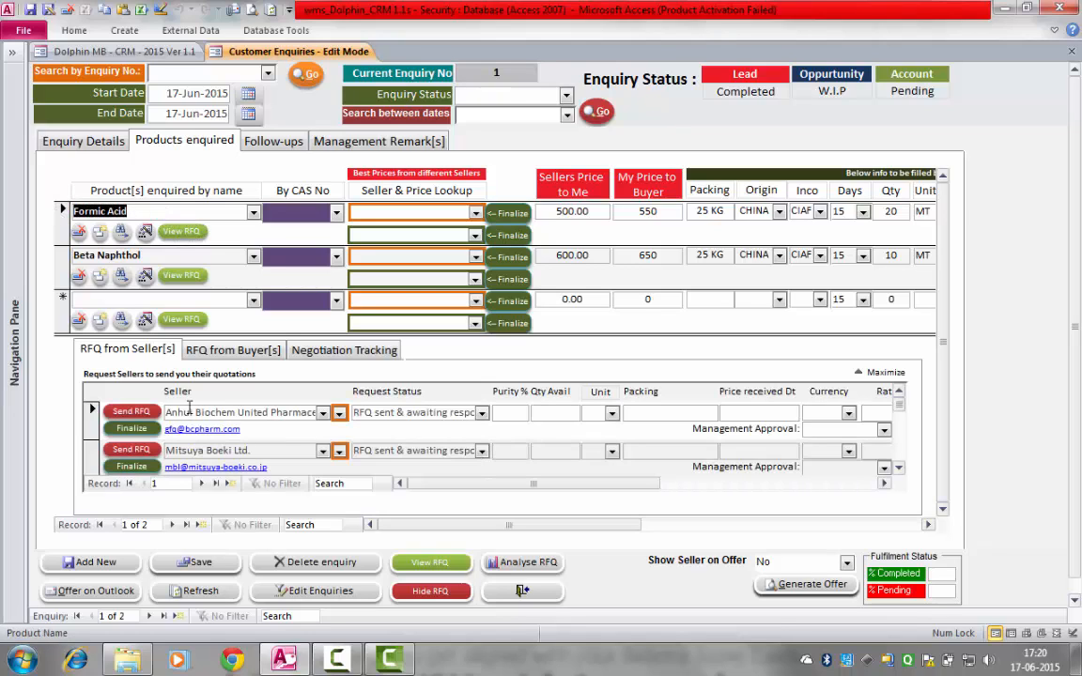
{"action": "left_click", "coordinate": [214, 411]}
{"action": "left_click", "coordinate": [243, 451]}
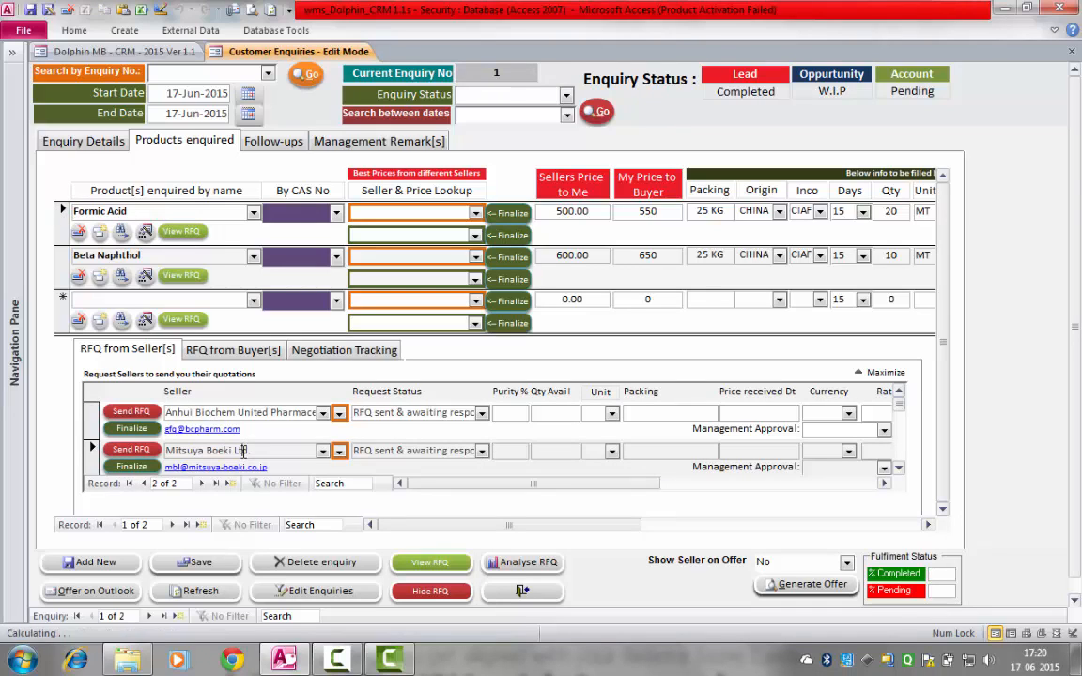
{"action": "left_click", "coordinate": [241, 414]}
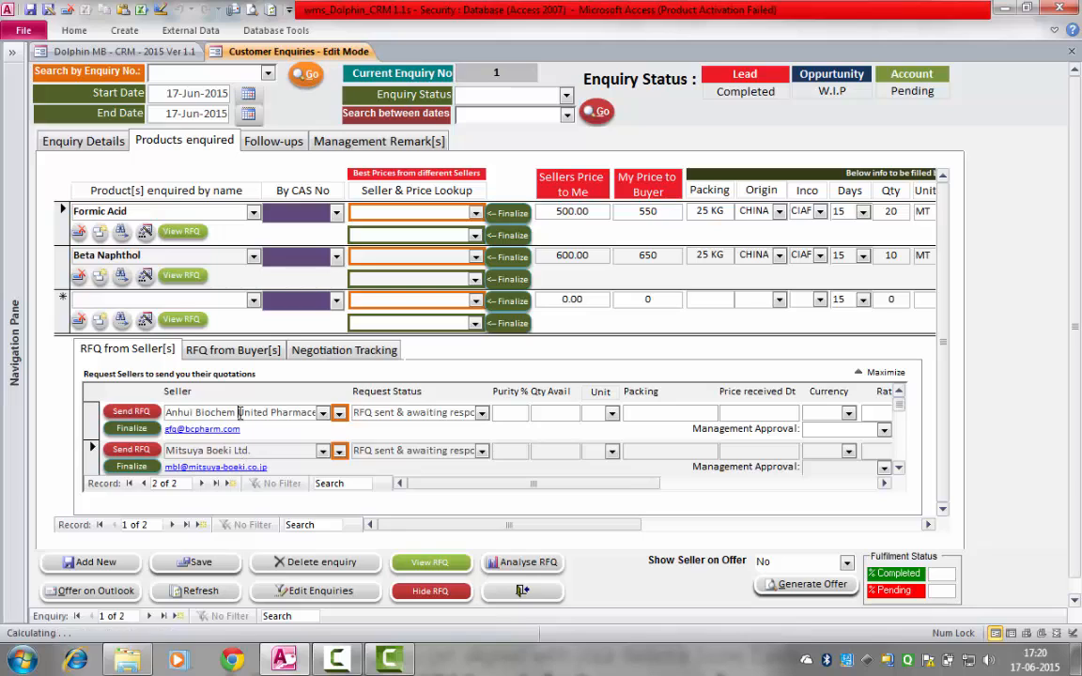
Send the Formic Acid RFQ to Anhui Biochem United Pharmaceutical Co., Ltd, accepting the seller follow-up reminder
{"action": "left_click", "coordinate": [136, 413]}
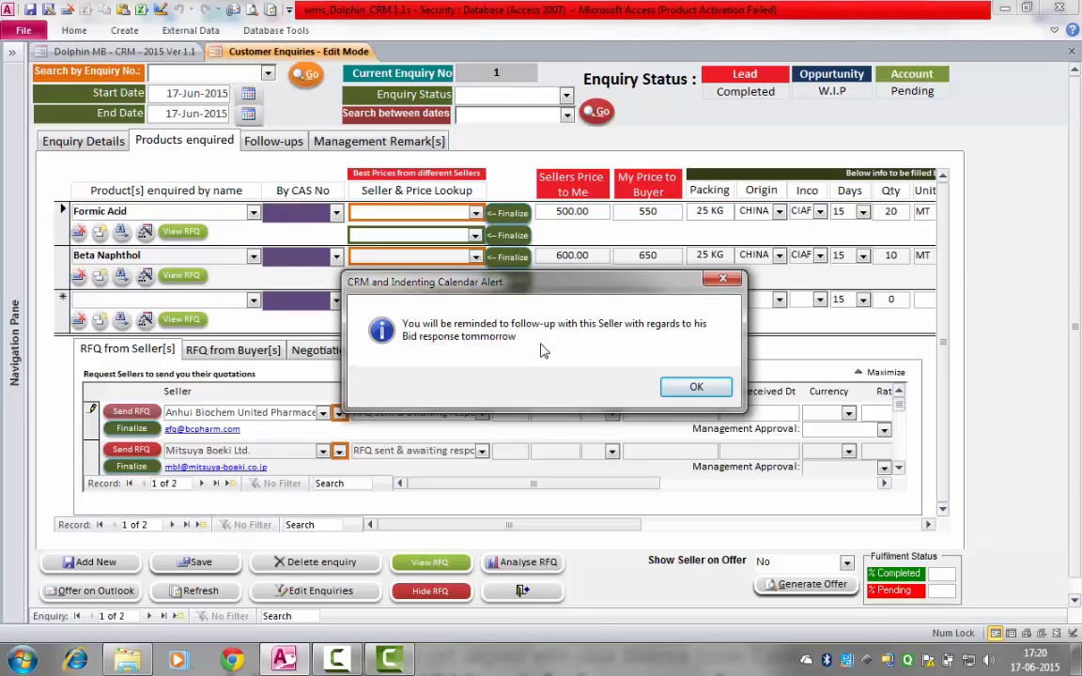
{"action": "left_click", "coordinate": [696, 387]}
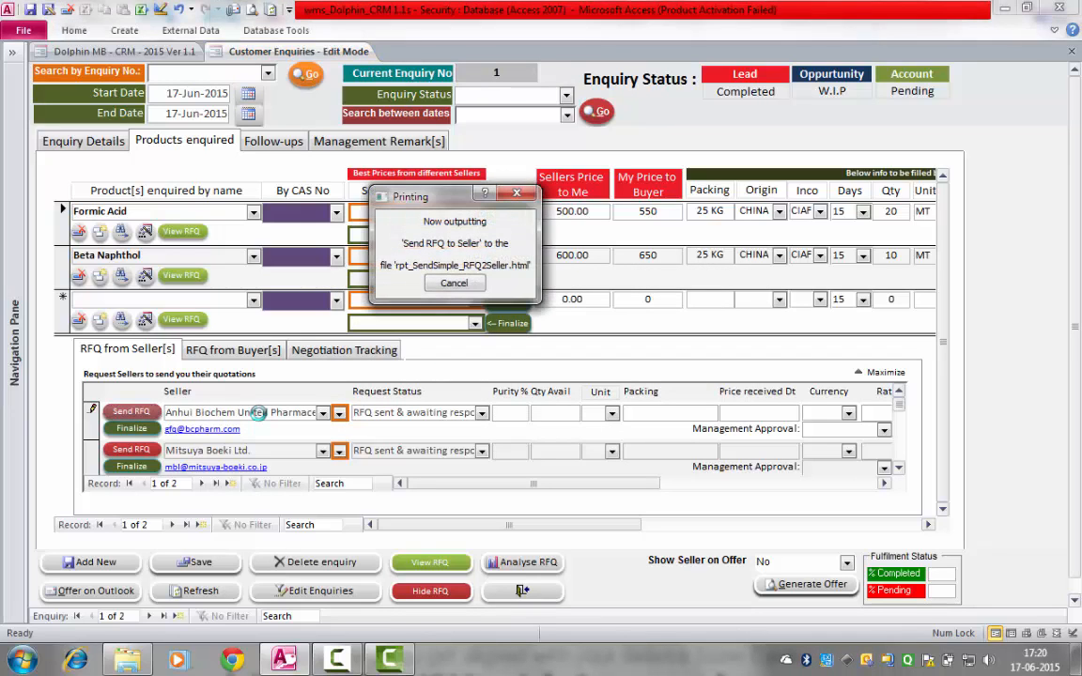
{"action": "left_click", "coordinate": [500, 307]}
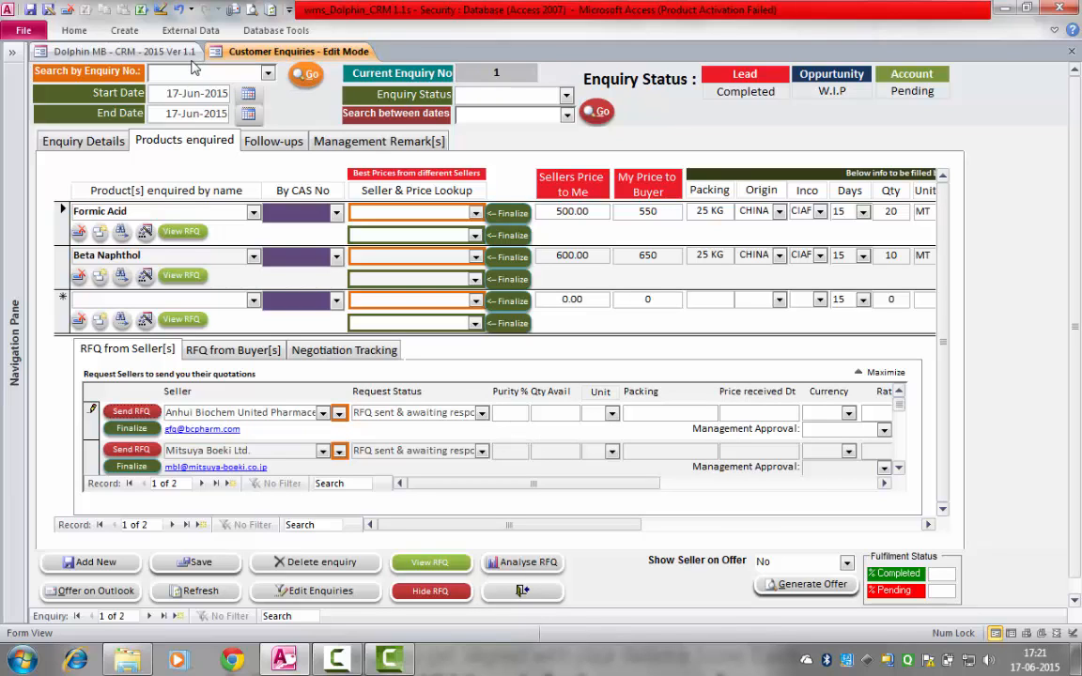
Examine the Anhui Biochem quote row's seller, request status, Currency, Rate, Total Amount and Inco Terms fields without entering values
{"action": "left_click_drag", "start_coordinate": [167, 414], "coordinate": [340, 414]}
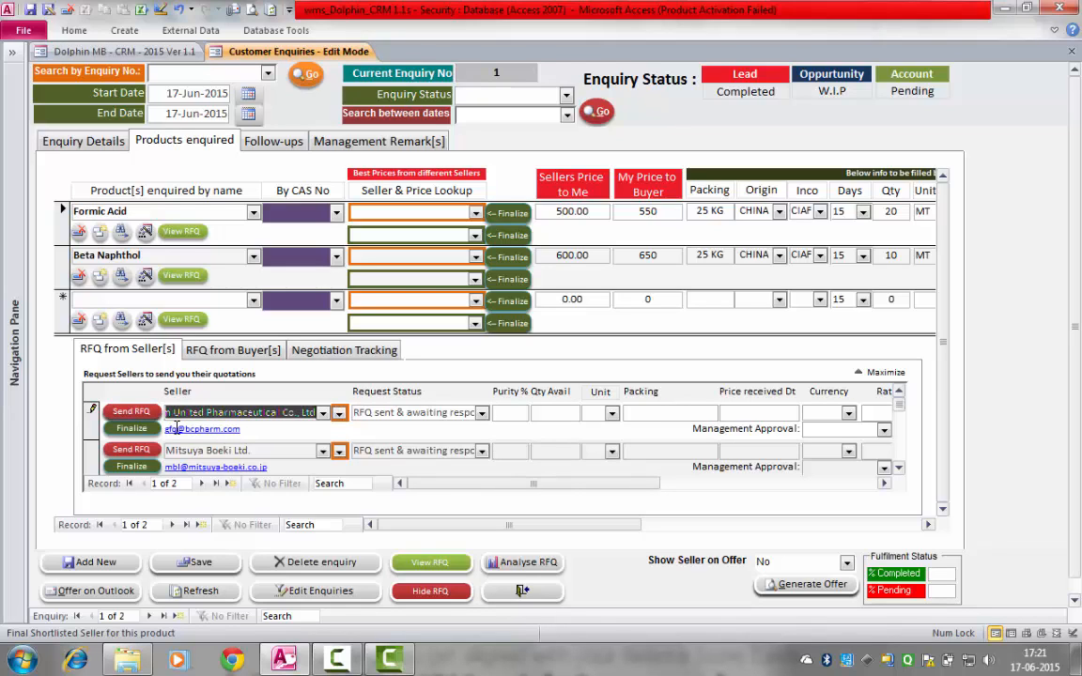
{"action": "left_click", "coordinate": [225, 411]}
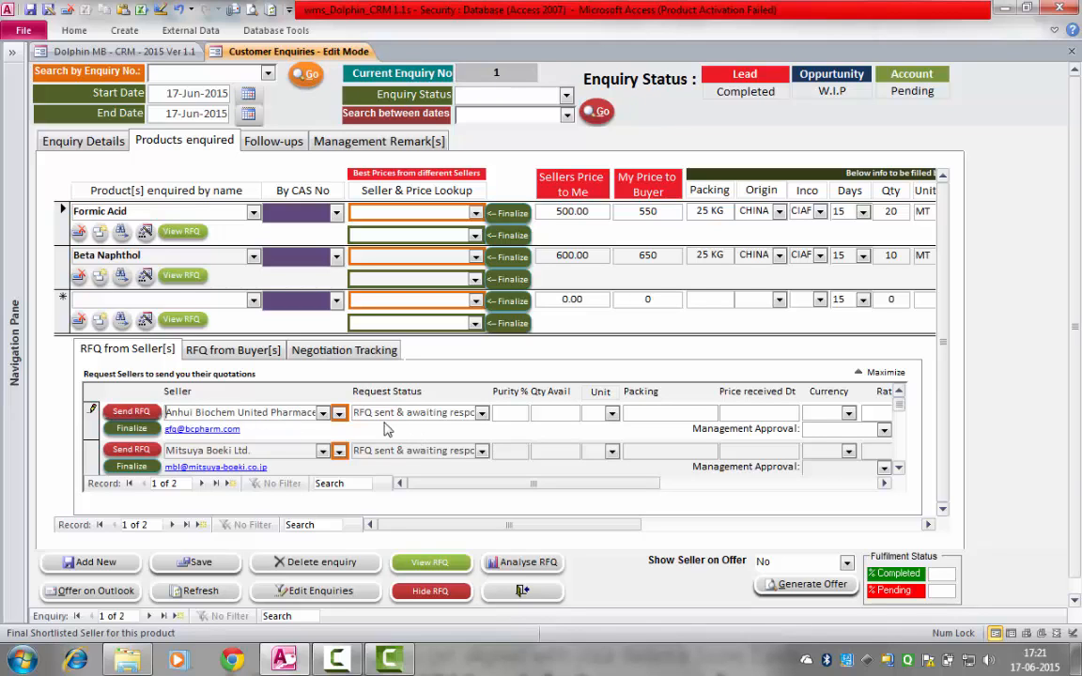
{"action": "left_click", "coordinate": [365, 419]}
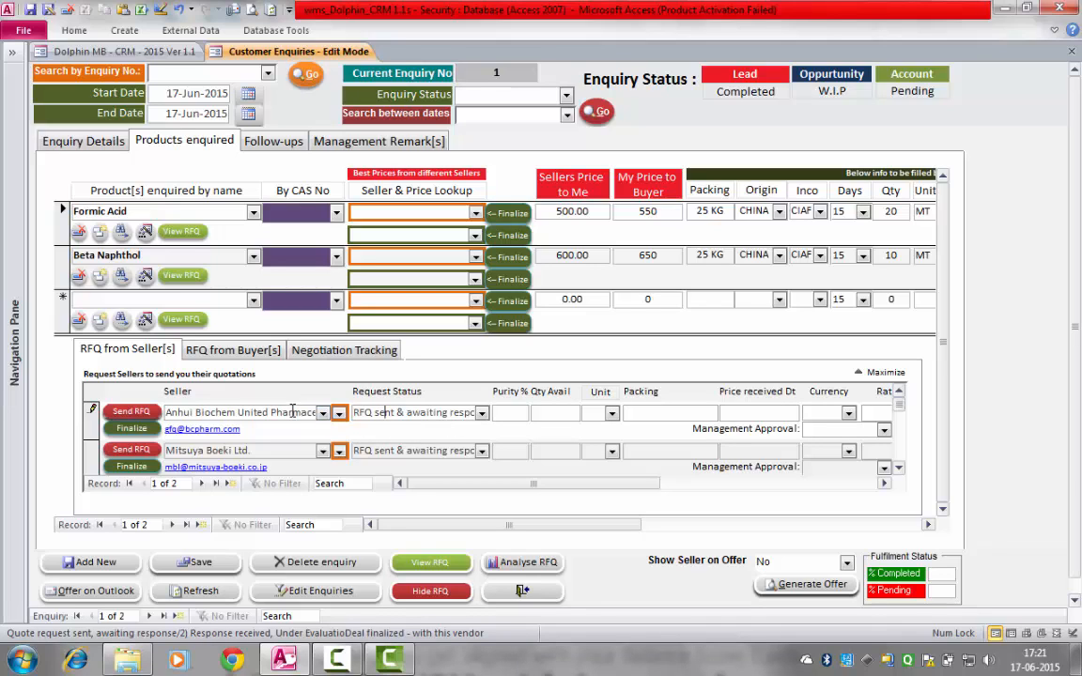
{"action": "left_click_drag", "start_coordinate": [169, 413], "coordinate": [320, 414]}
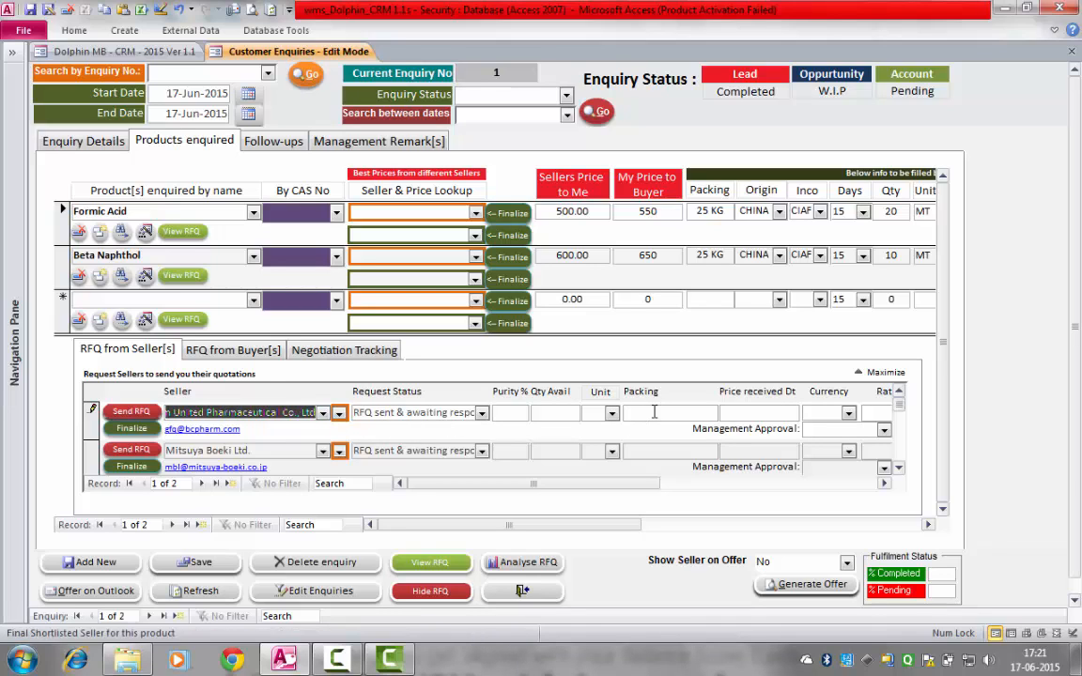
{"action": "left_click_drag", "start_coordinate": [632, 484], "coordinate": [713, 483]}
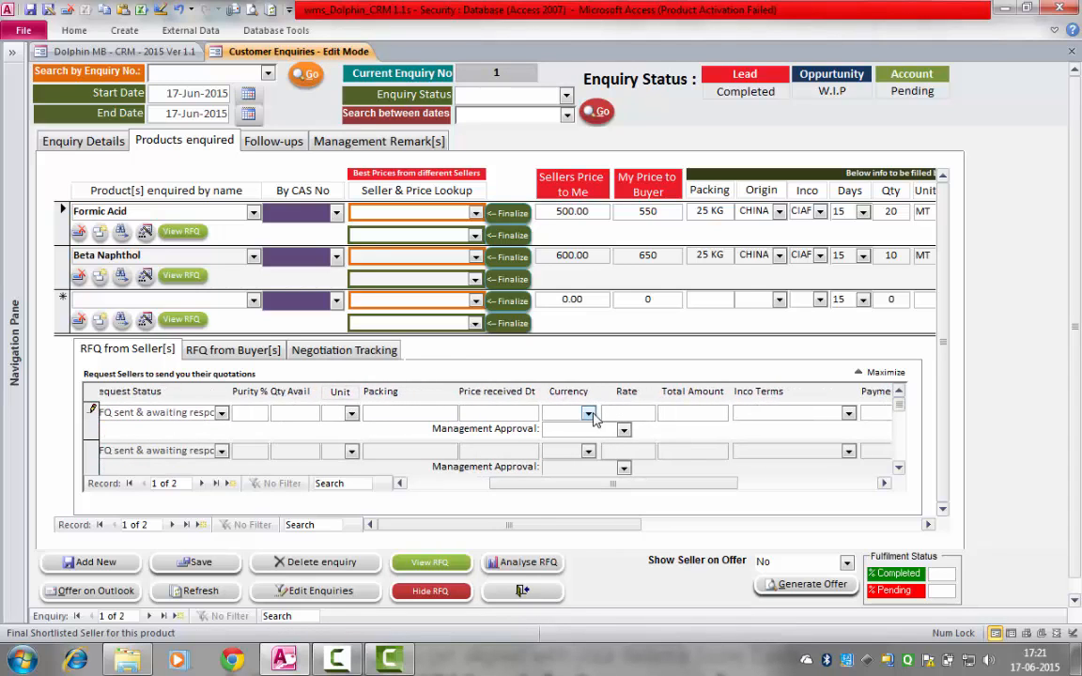
{"action": "left_click", "coordinate": [591, 415]}
{"action": "left_click", "coordinate": [591, 415]}
{"action": "left_click", "coordinate": [642, 413]}
{"action": "left_click", "coordinate": [693, 413]}
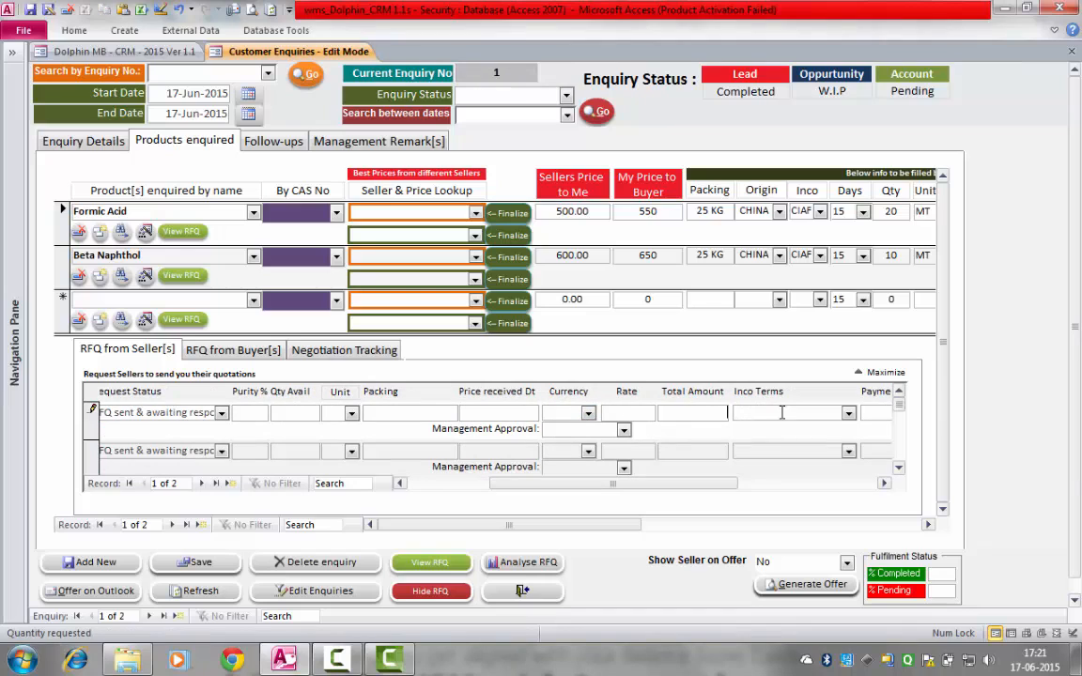
{"action": "left_click", "coordinate": [850, 414]}
{"action": "left_click", "coordinate": [852, 414]}
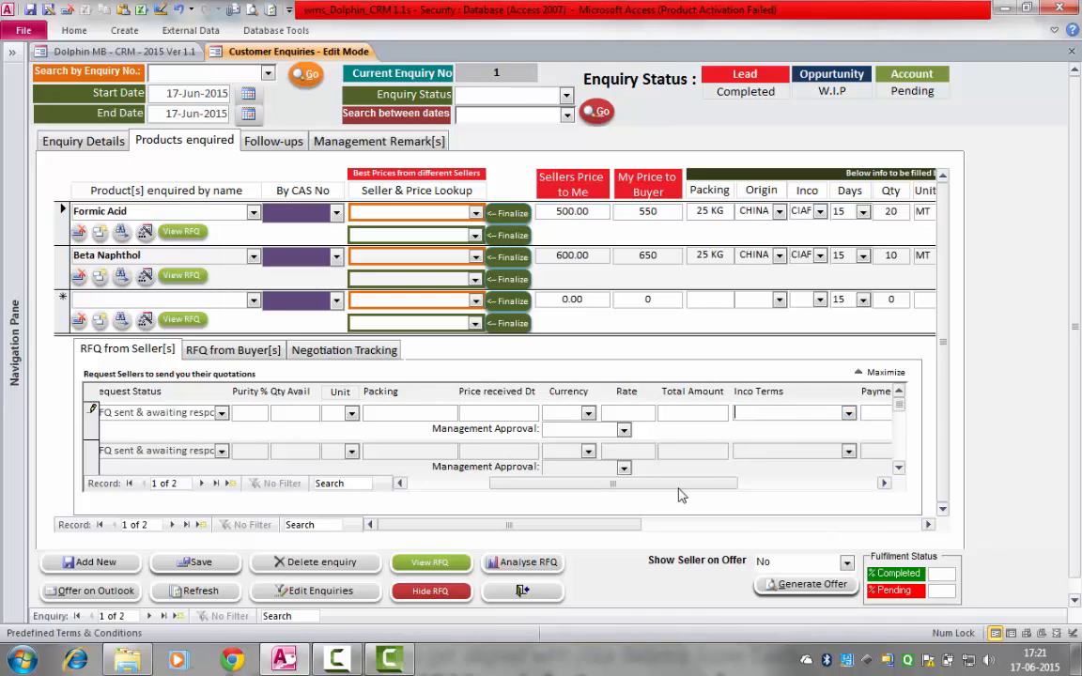
Look over the quote row's Payment Terms, Special Comments and Manufacturer choices and its commission fields without selecting anything
{"action": "left_click_drag", "start_coordinate": [675, 485], "coordinate": [765, 483]}
{"action": "left_click", "coordinate": [658, 414]}
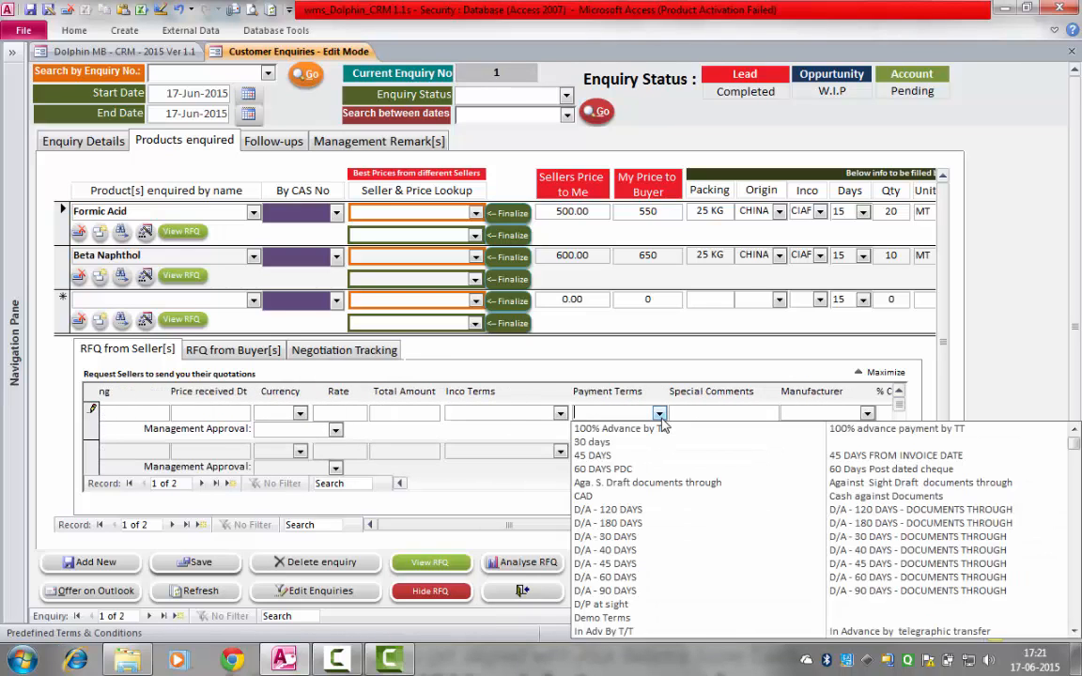
{"action": "left_click", "coordinate": [744, 412]}
{"action": "left_click", "coordinate": [867, 413]}
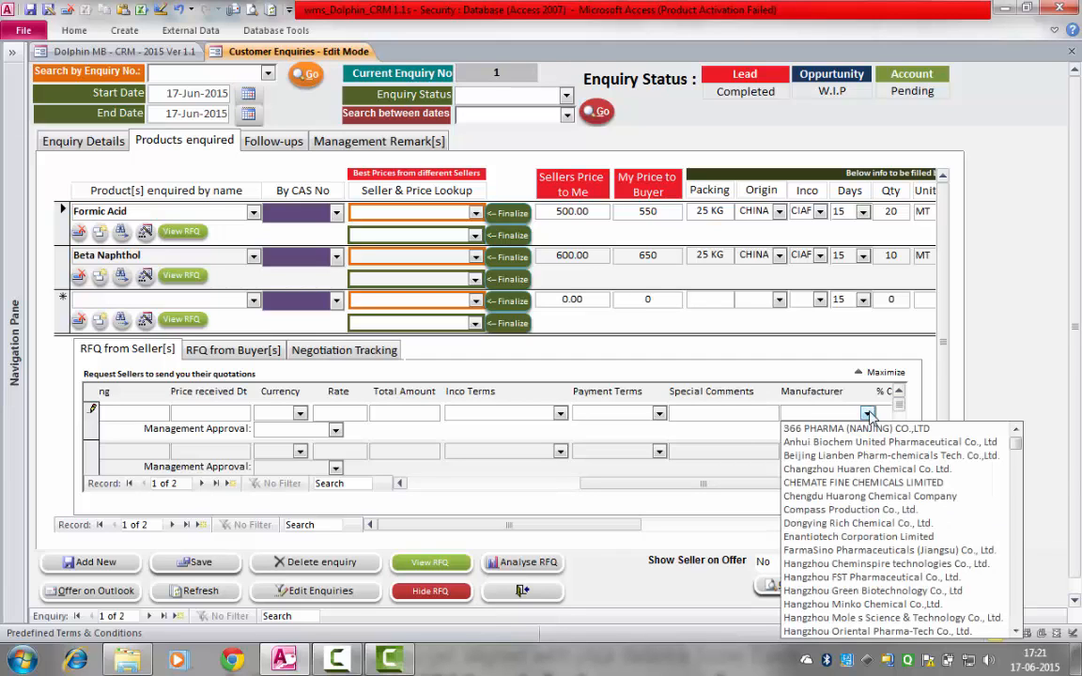
{"action": "left_click", "coordinate": [867, 414]}
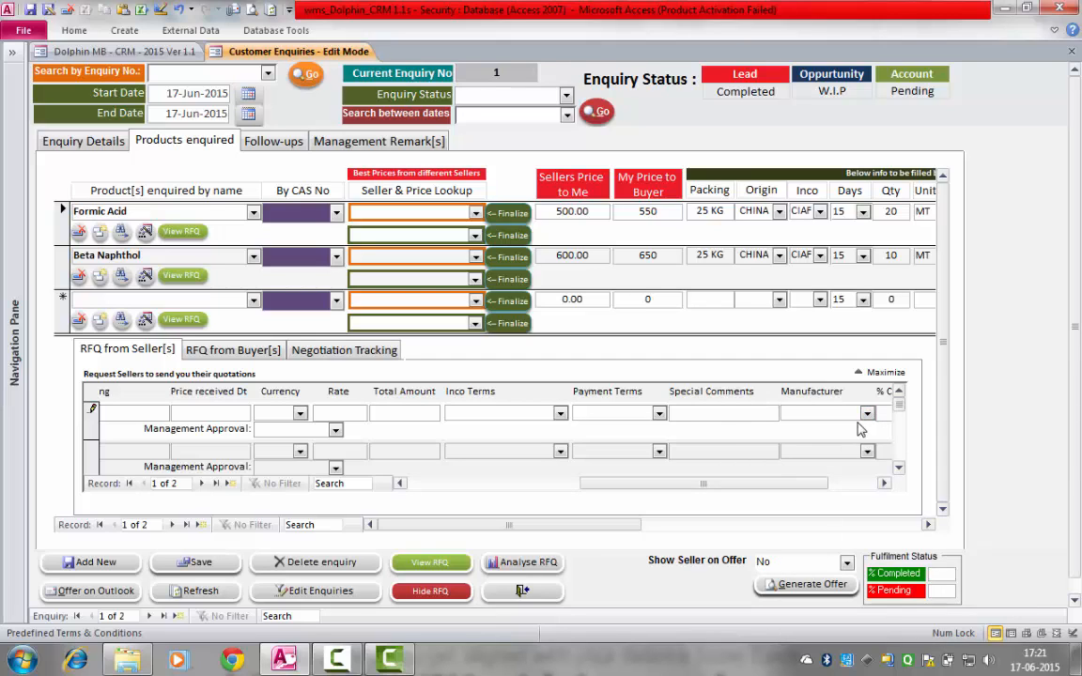
{"action": "left_click", "coordinate": [868, 414]}
{"action": "left_click", "coordinate": [869, 416]}
{"action": "left_click_drag", "start_coordinate": [761, 483], "coordinate": [834, 487]}
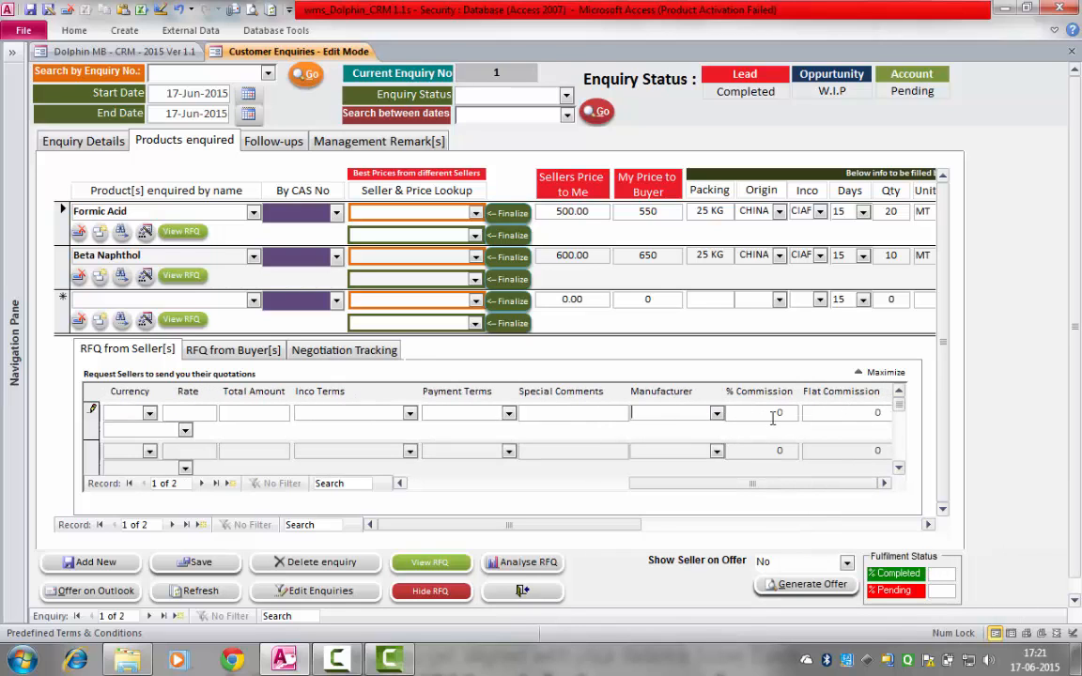
View the Inco Terms options without choosing one, and look at all seller quotes in the maximized view before minimizing it
{"action": "left_click_drag", "start_coordinate": [817, 486], "coordinate": [683, 489]}
{"action": "left_click", "coordinate": [792, 414]}
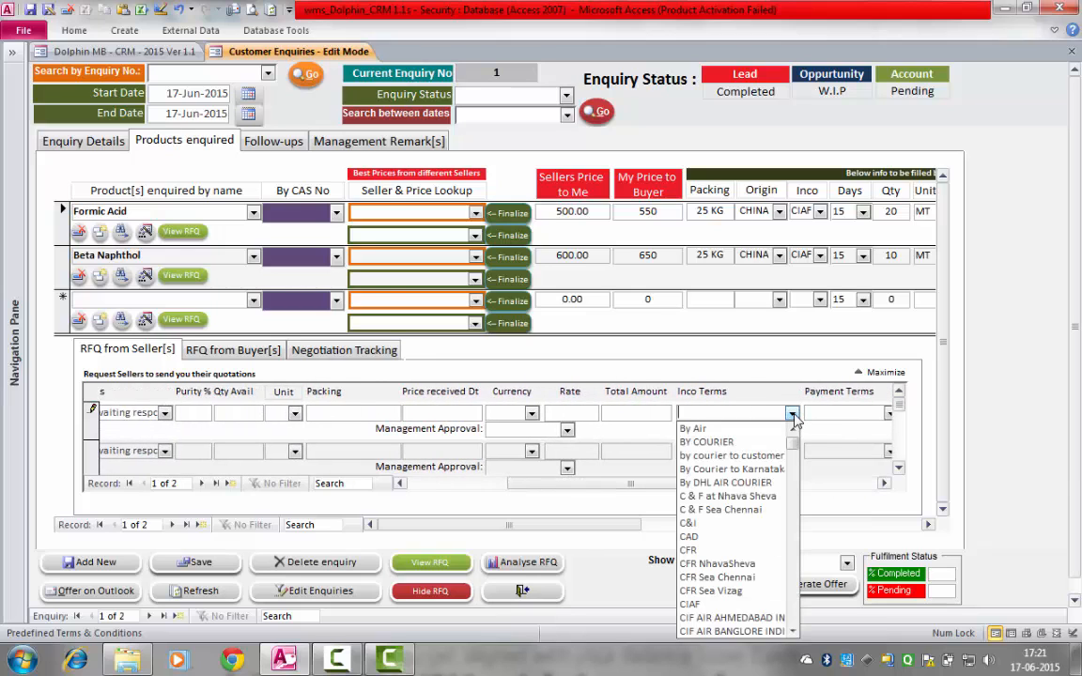
{"action": "key", "text": "Escape"}
{"action": "left_click_drag", "start_coordinate": [628, 483], "coordinate": [495, 490]}
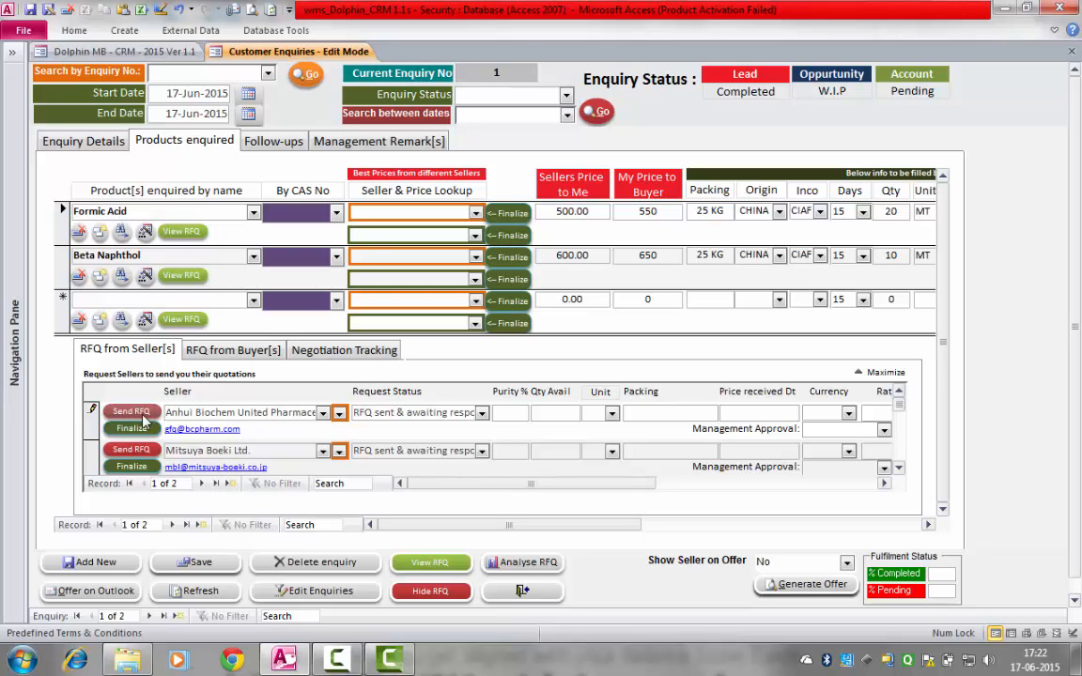
{"action": "left_click", "coordinate": [883, 376]}
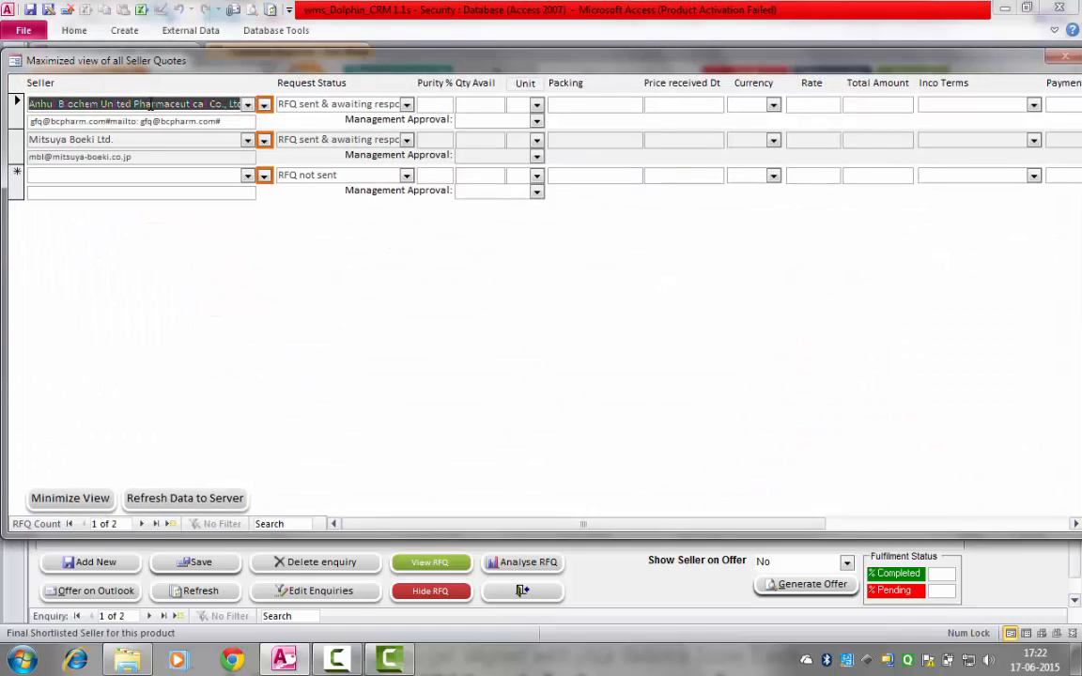
{"action": "left_click", "coordinate": [87, 498]}
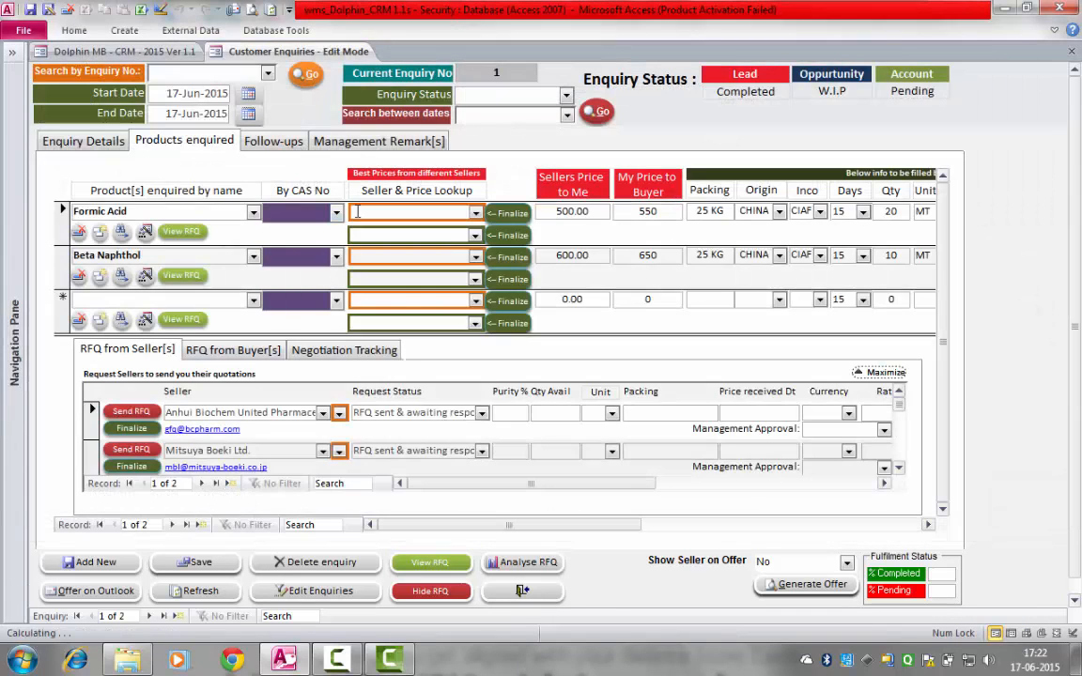
Schedule the enquiry's first follow-up, with next contact date 26-May-2015, as a reminder in the CRM calendar
{"action": "left_click", "coordinate": [284, 145]}
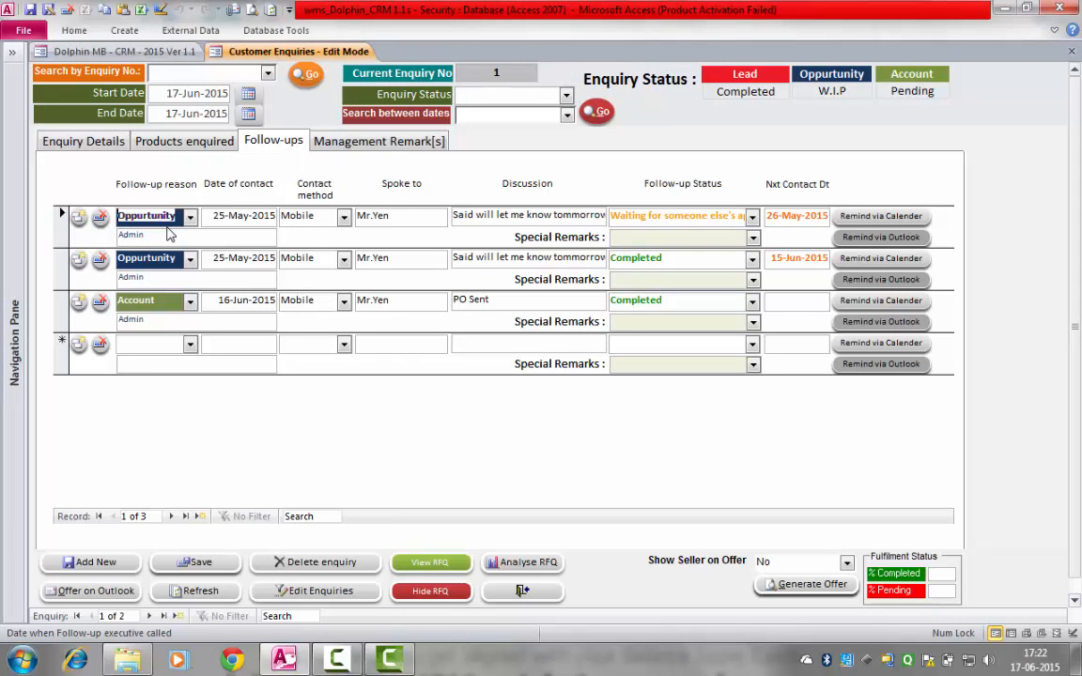
{"action": "left_click", "coordinate": [190, 218]}
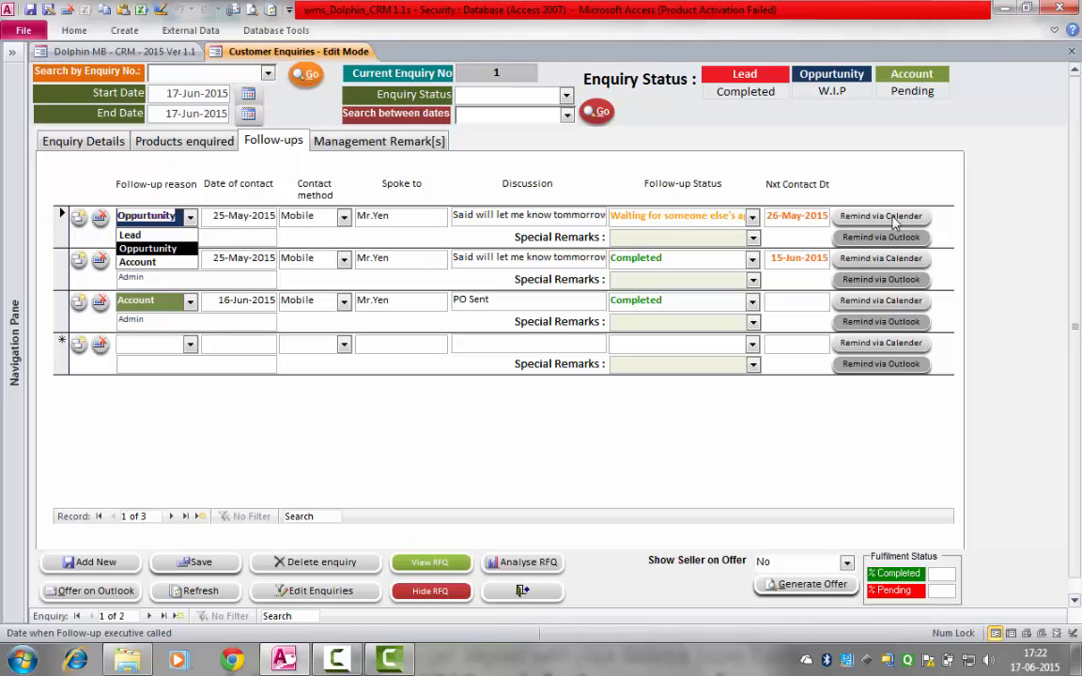
{"action": "left_click", "coordinate": [839, 218]}
{"action": "left_click", "coordinate": [893, 216]}
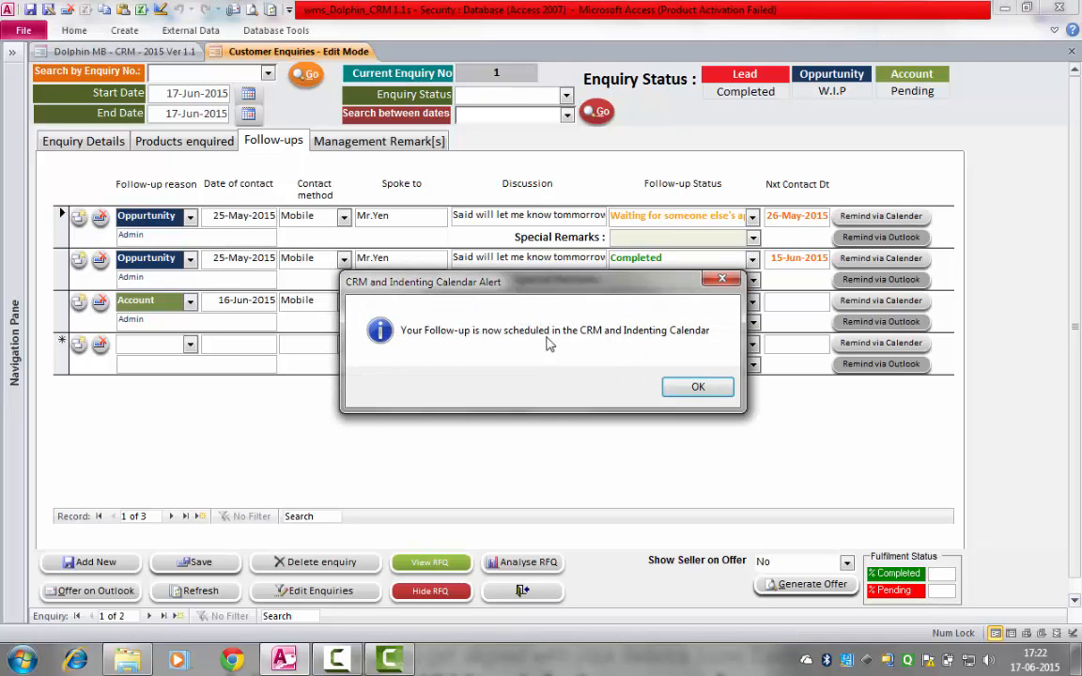
{"action": "left_click", "coordinate": [694, 397]}
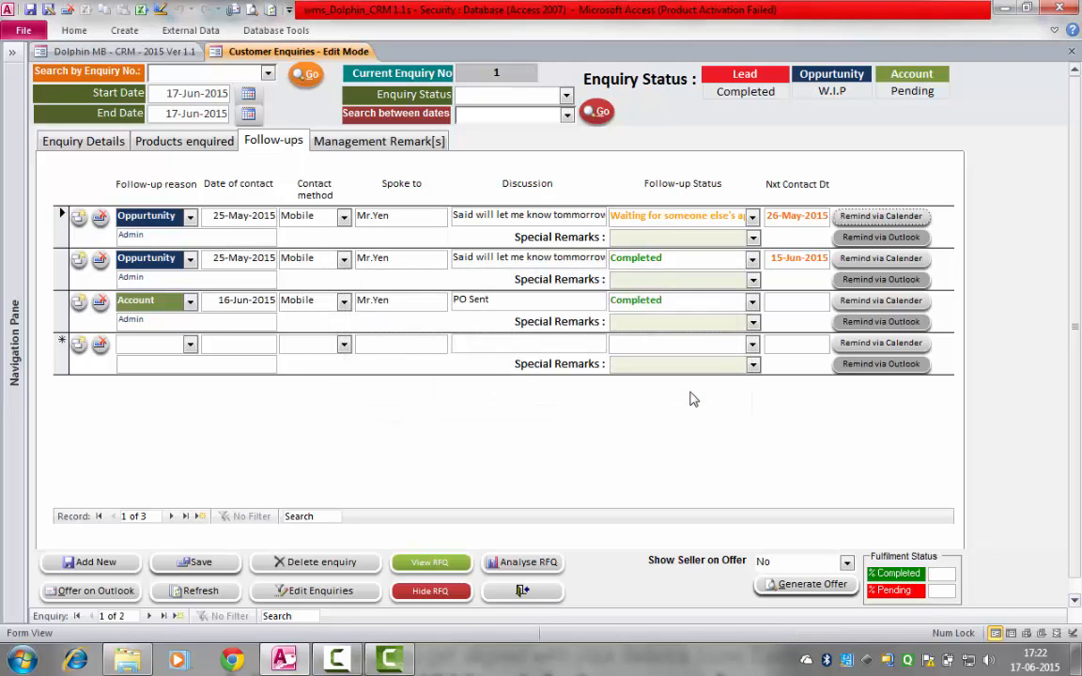
View the pending AARTI INDUSTRIES follow-up on 26 May 2015 in the CRM Calendar, then close its details
{"action": "left_click", "coordinate": [160, 52]}
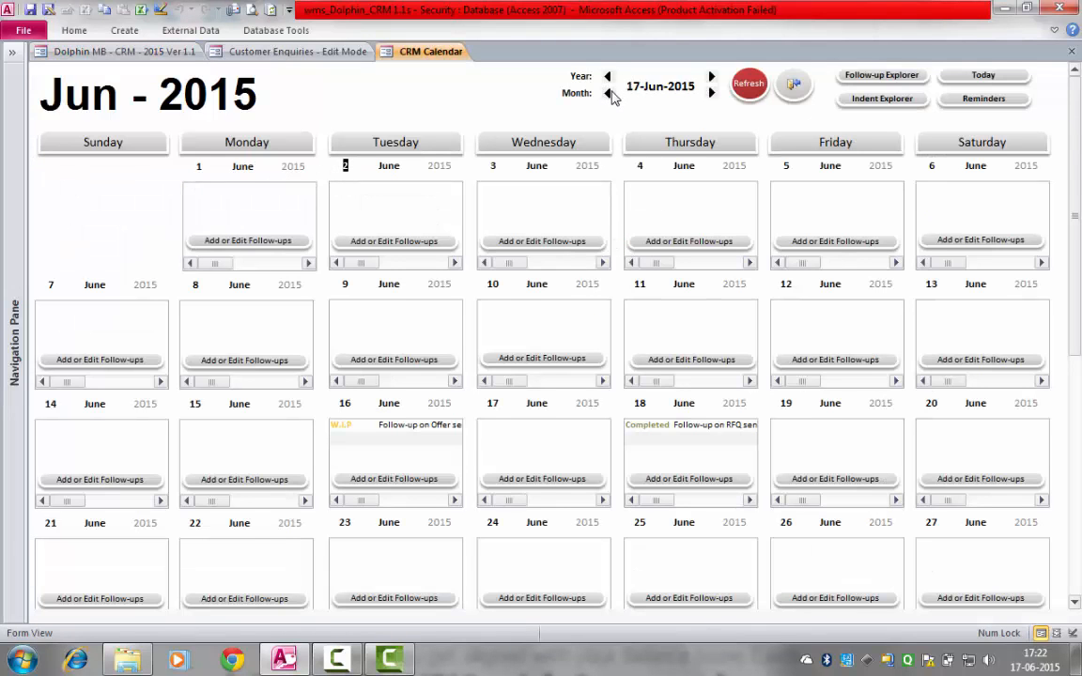
{"action": "left_click", "coordinate": [608, 93]}
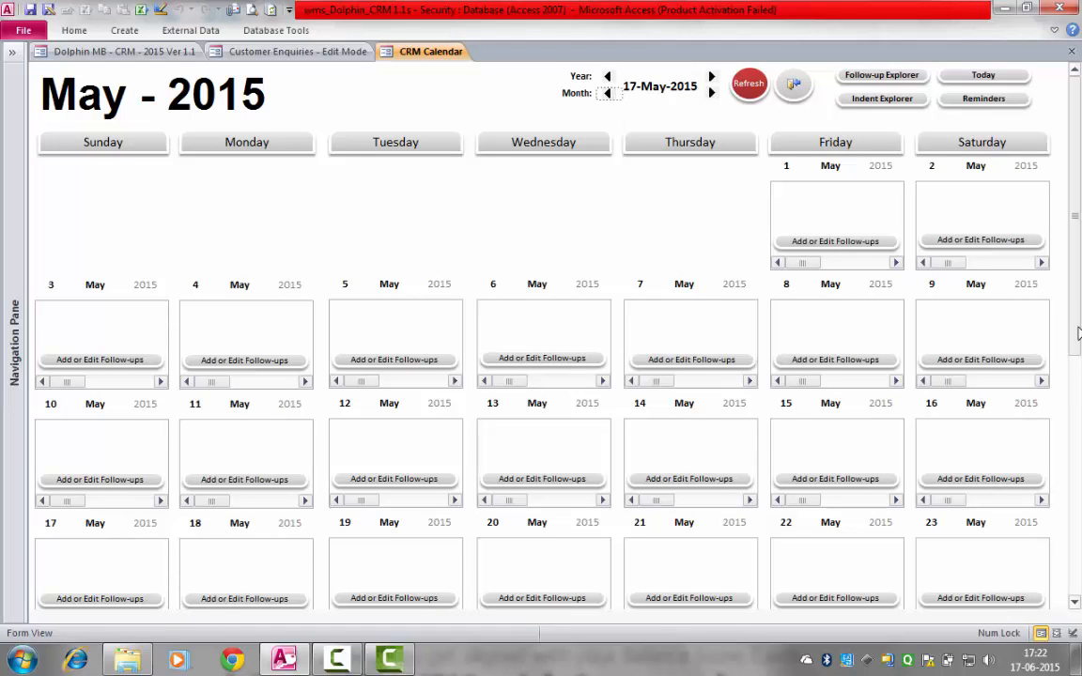
{"action": "left_click_drag", "start_coordinate": [1075, 303], "coordinate": [1078, 438]}
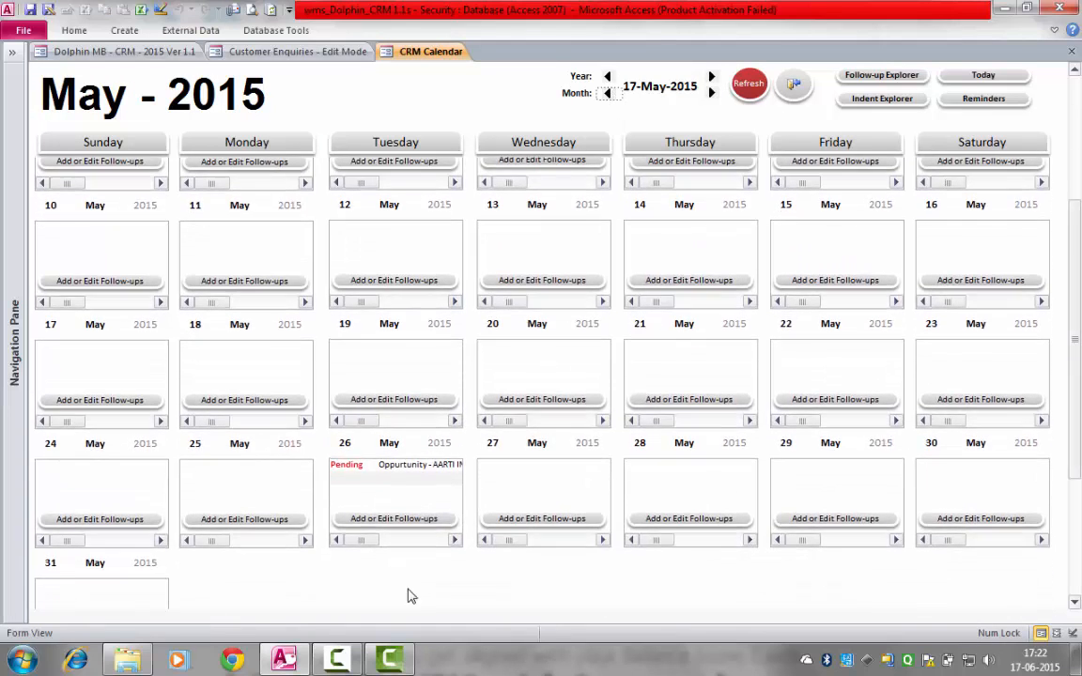
{"action": "left_click", "coordinate": [348, 465]}
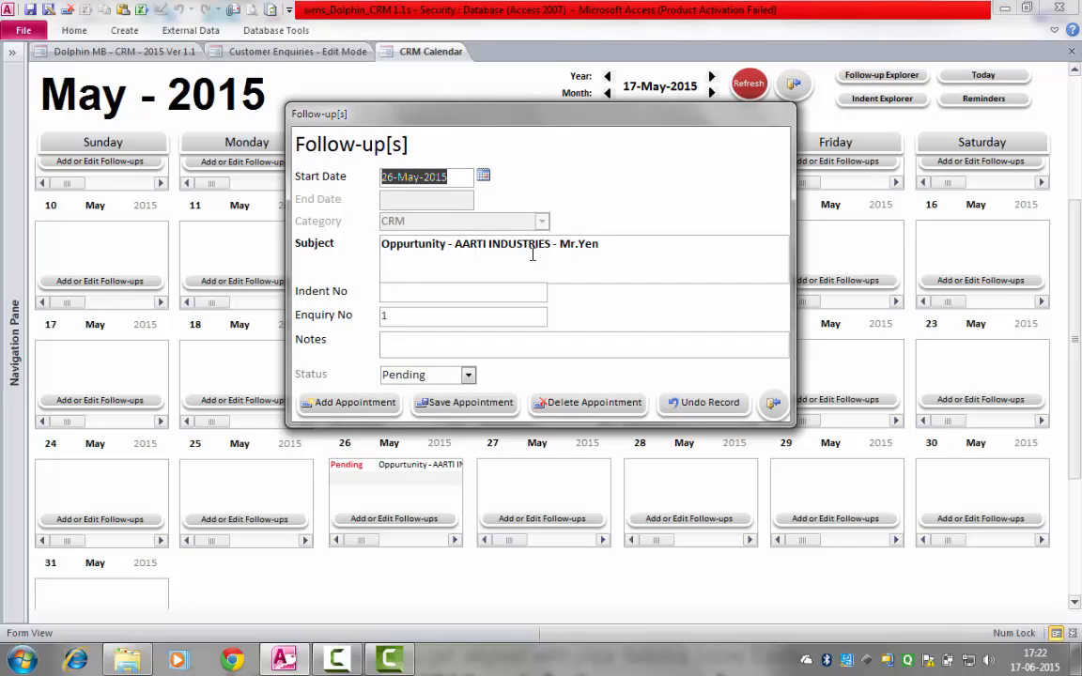
{"action": "left_click", "coordinate": [774, 404]}
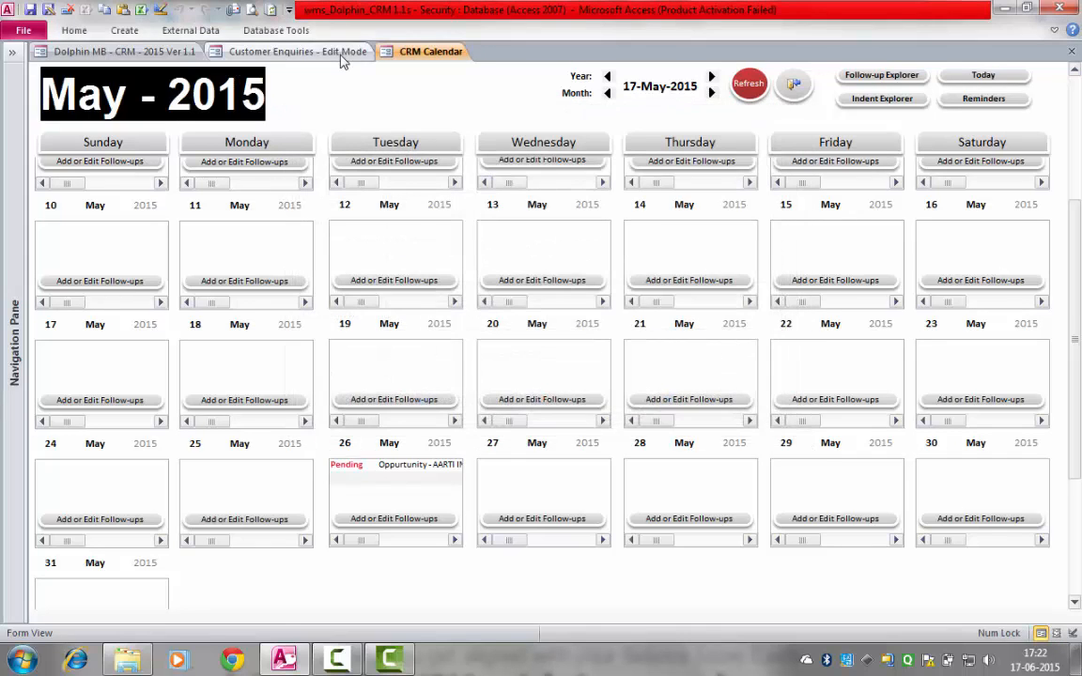
Return to the customer enquiry and review its follow-ups' contact person, next contact dates and the Oppurtunity and Account statuses
{"action": "left_click", "coordinate": [306, 51]}
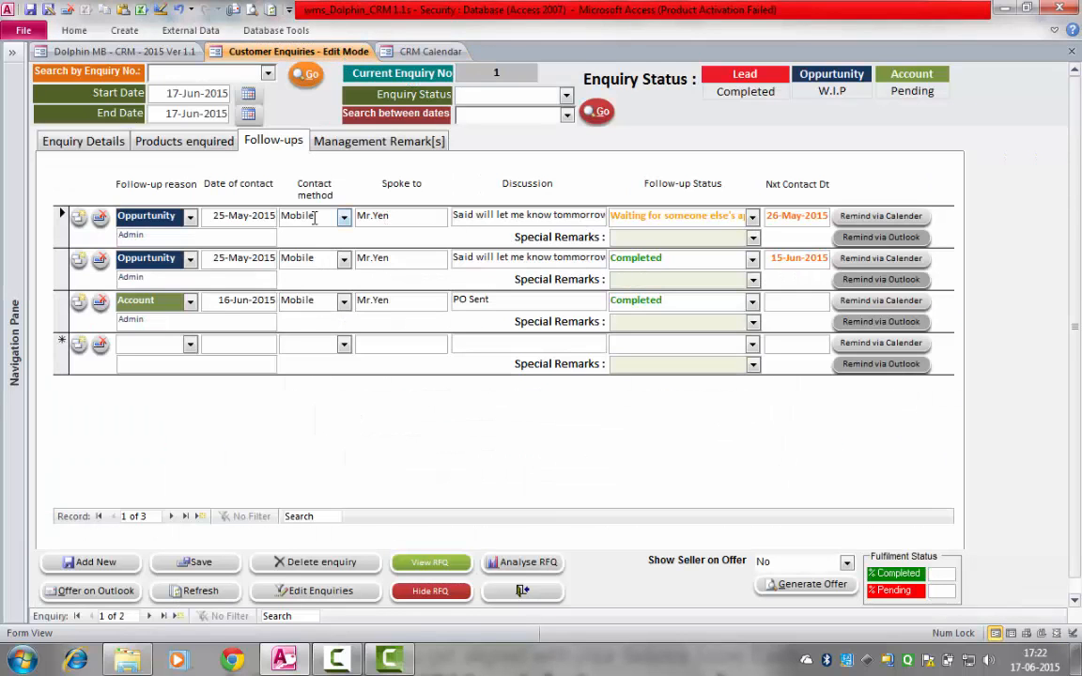
{"action": "left_click", "coordinate": [107, 137]}
{"action": "left_click", "coordinate": [268, 141]}
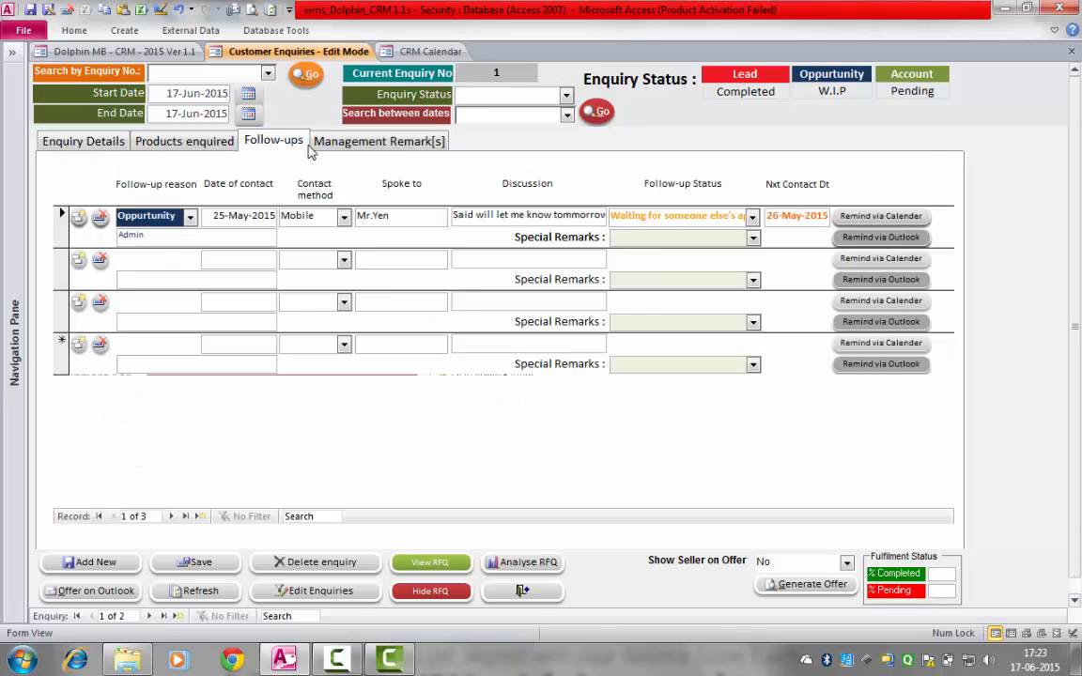
{"action": "left_click", "coordinate": [373, 215]}
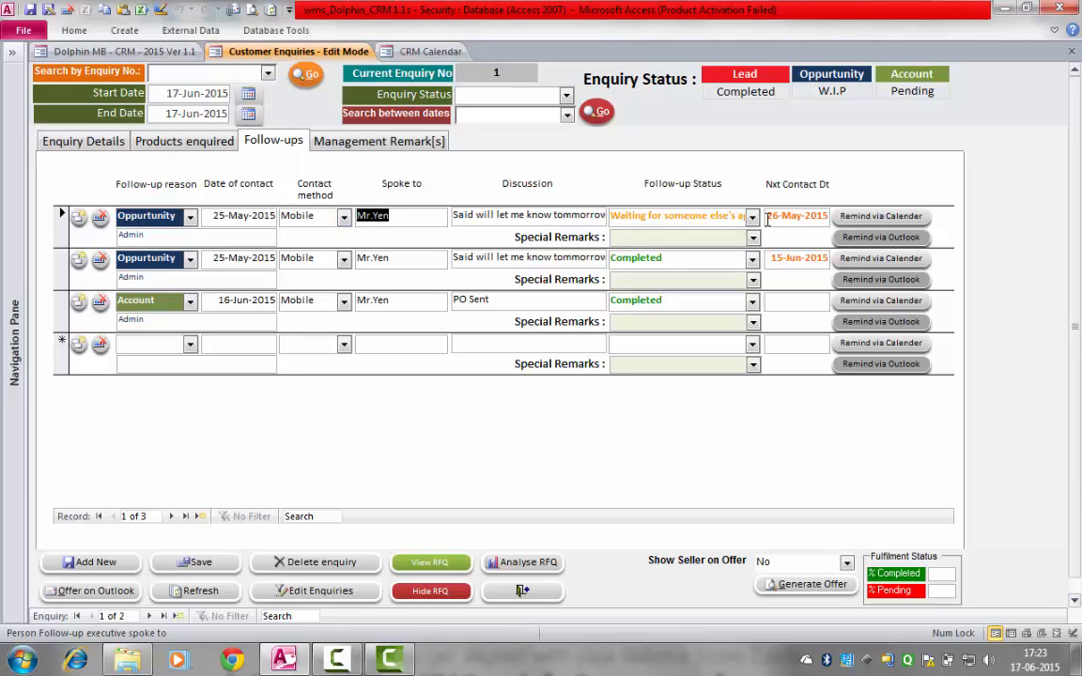
{"action": "left_click_drag", "start_coordinate": [767, 218], "coordinate": [828, 218]}
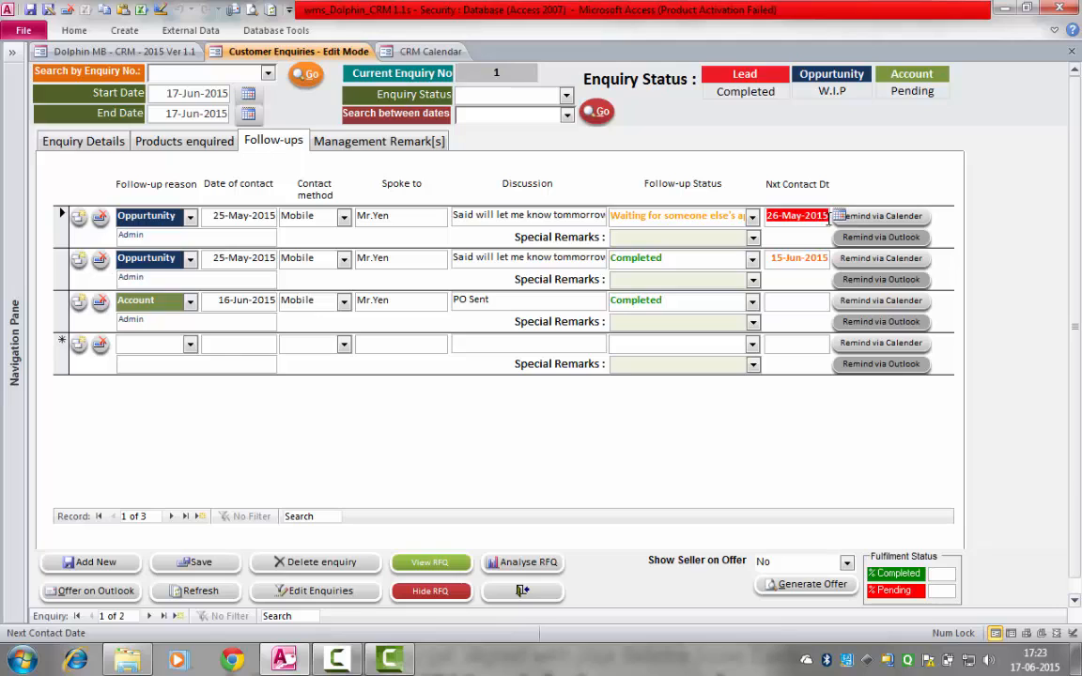
{"action": "left_click_drag", "start_coordinate": [771, 259], "coordinate": [829, 259]}
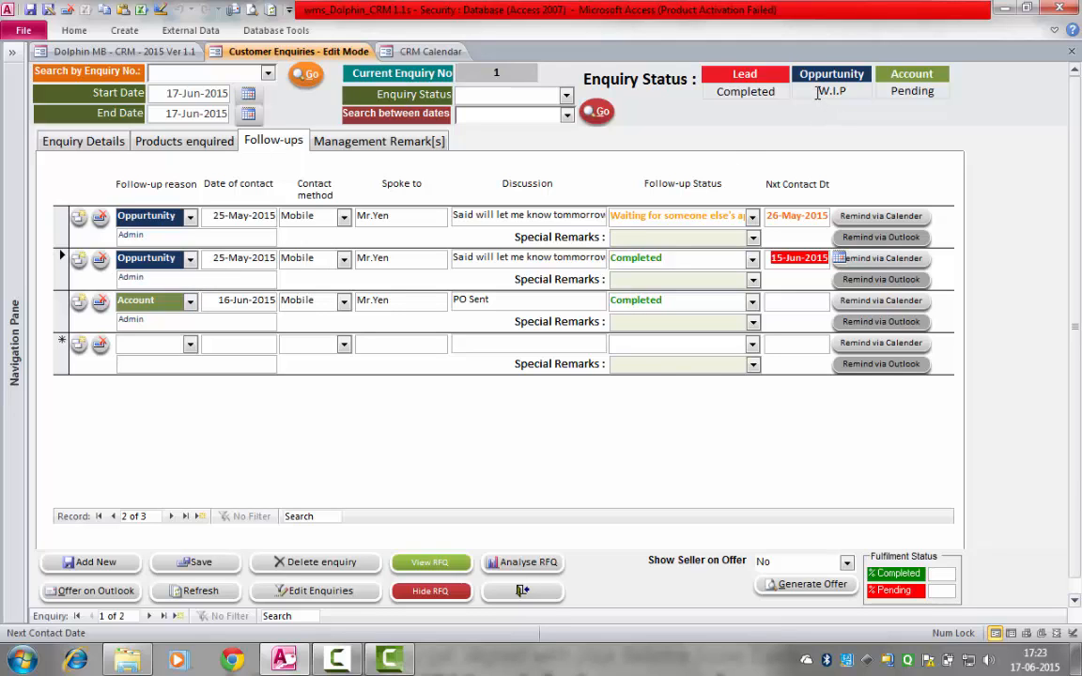
{"action": "left_click_drag", "start_coordinate": [818, 91], "coordinate": [961, 91]}
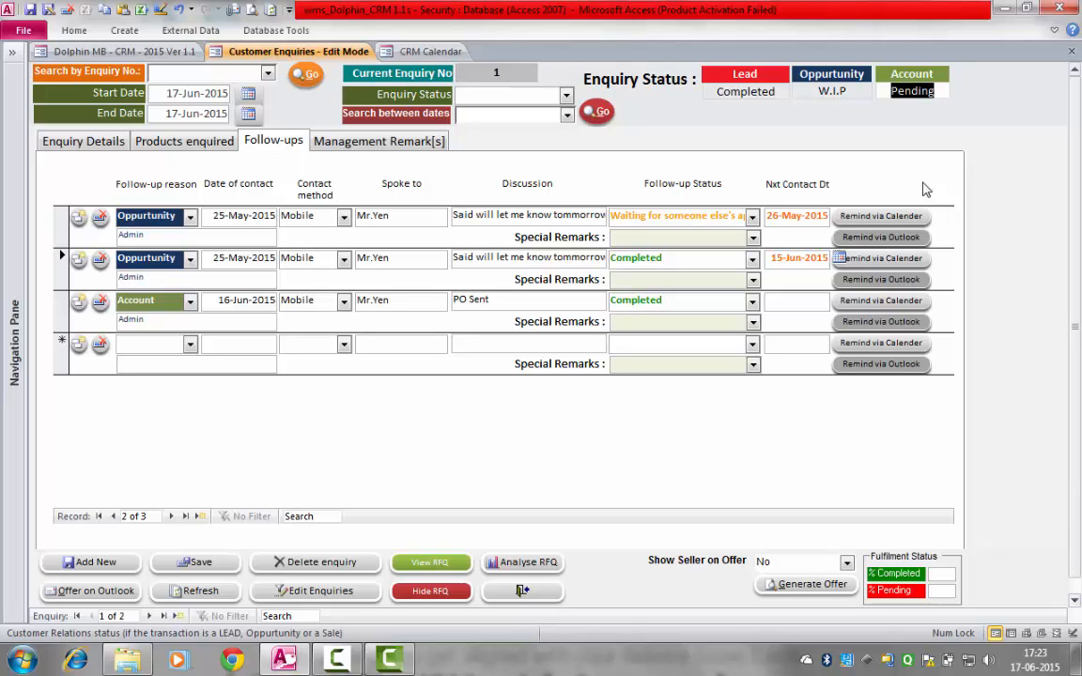
Look through the enquiry's management remarks, follow-ups, required products and enquiry details without changing anything
{"action": "left_click", "coordinate": [374, 142]}
{"action": "left_click", "coordinate": [281, 142]}
{"action": "left_click", "coordinate": [185, 141]}
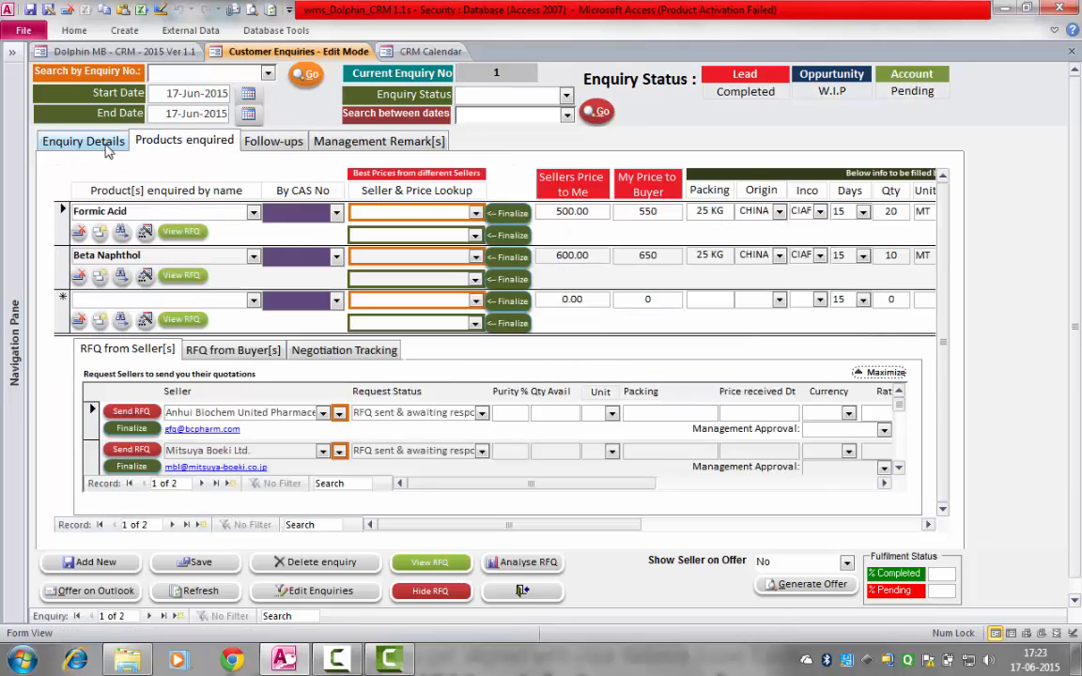
{"action": "left_click", "coordinate": [94, 140]}
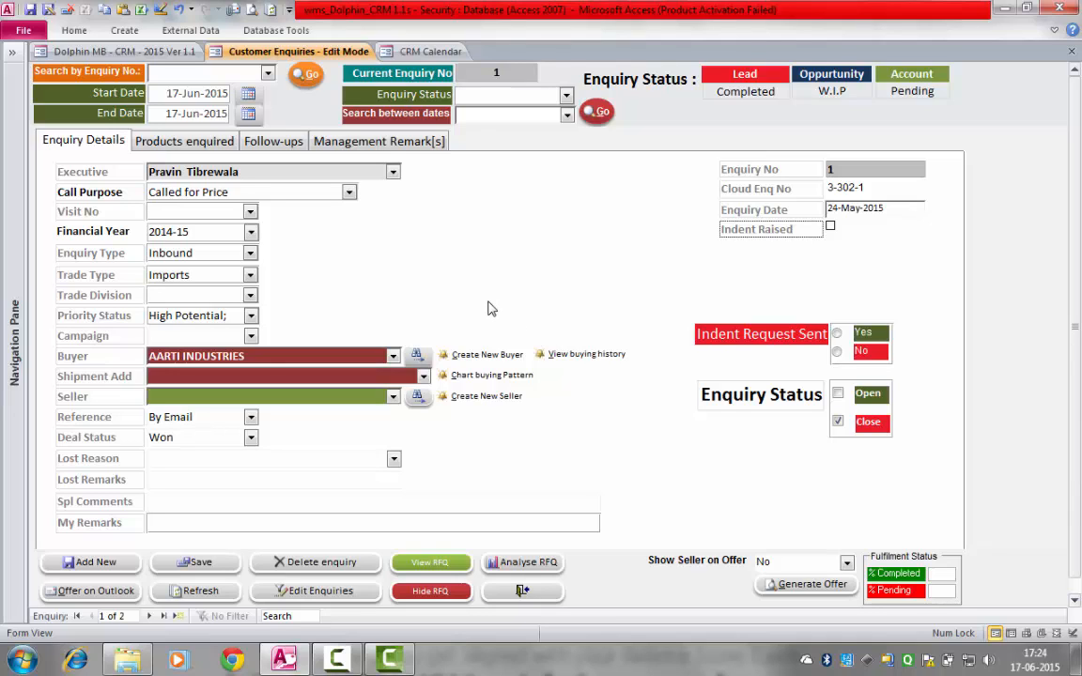
{"action": "left_click", "coordinate": [188, 139]}
{"action": "left_click", "coordinate": [273, 141]}
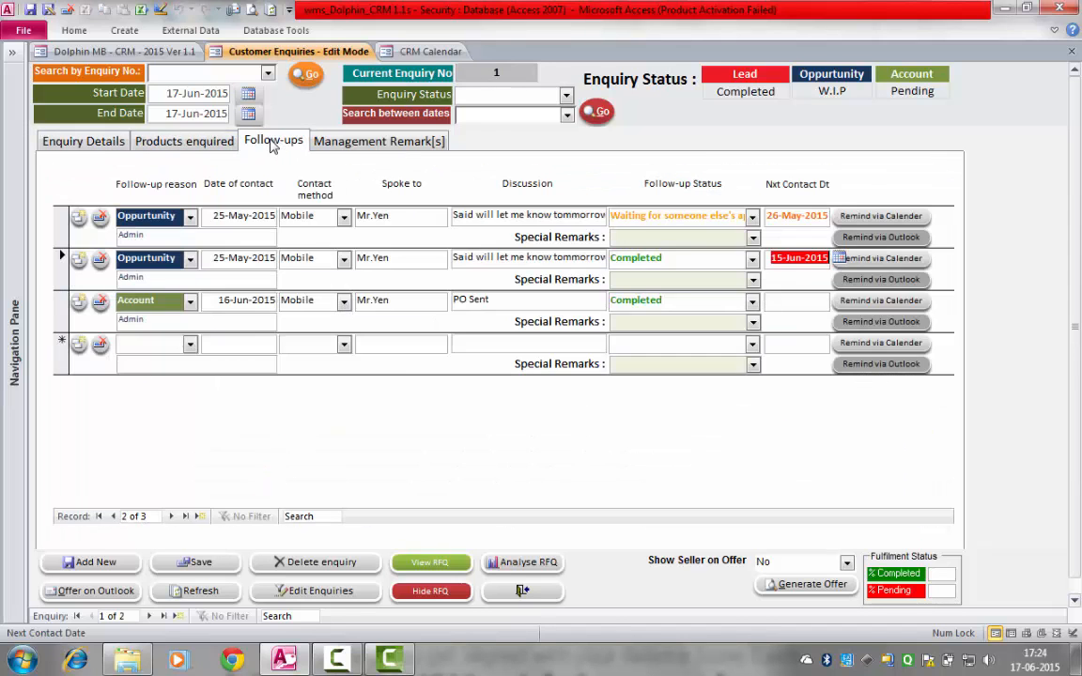
{"action": "left_click", "coordinate": [185, 141]}
{"action": "left_click", "coordinate": [83, 141]}
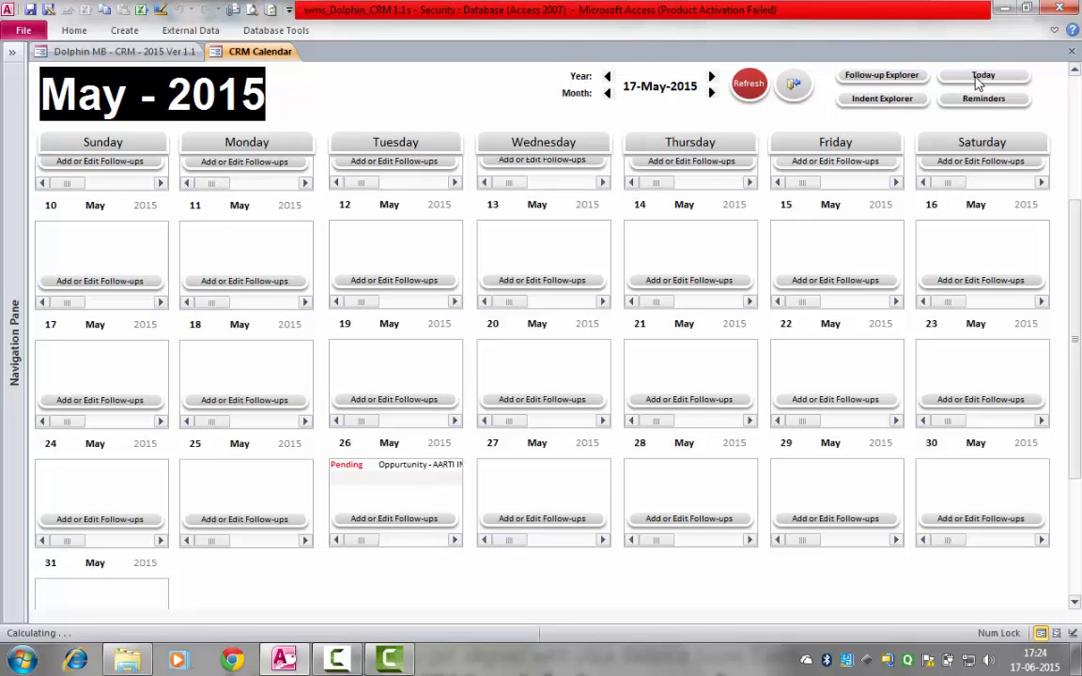
Examine the subject and enquiry number of the RFQ follow-up on 18 June 2015 in the CRM Calendar, then close the calendar
{"action": "left_click", "coordinate": [977, 79]}
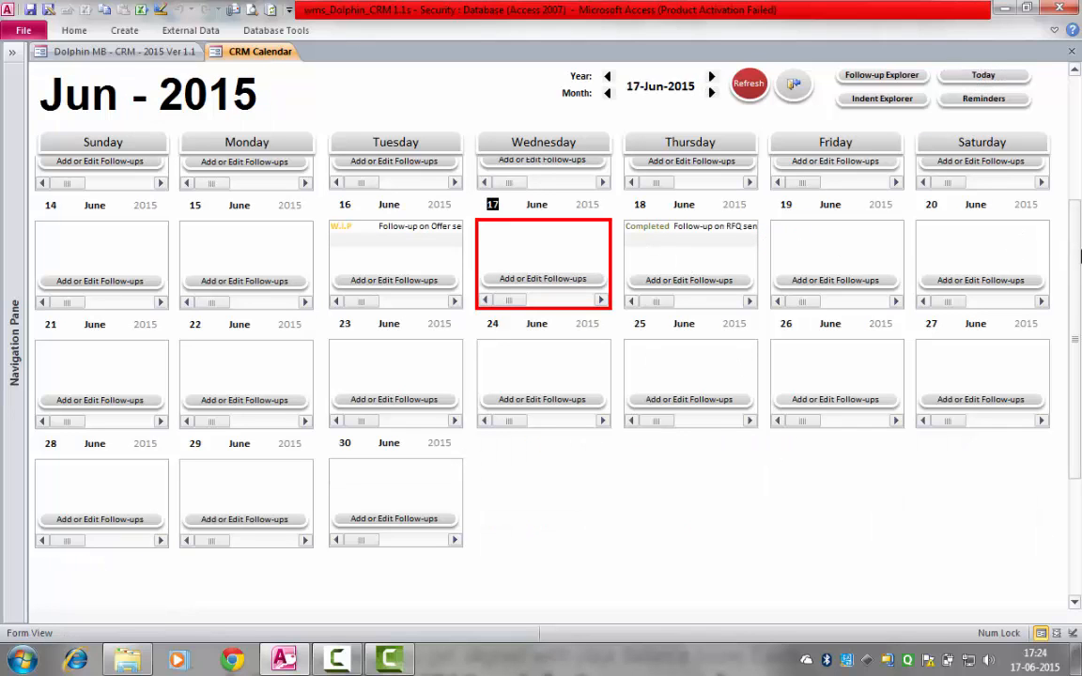
{"action": "scroll", "coordinate": [1081, 256], "scroll_direction": "up", "scroll_amount": 3}
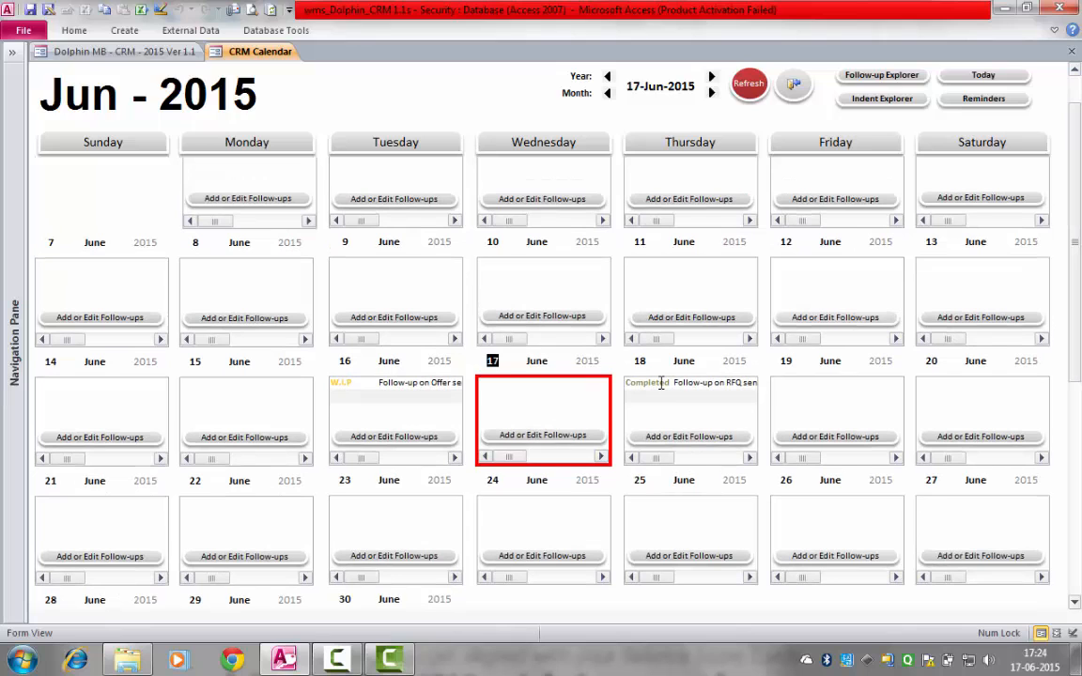
{"action": "left_click", "coordinate": [662, 383]}
{"action": "double_click", "coordinate": [657, 381]}
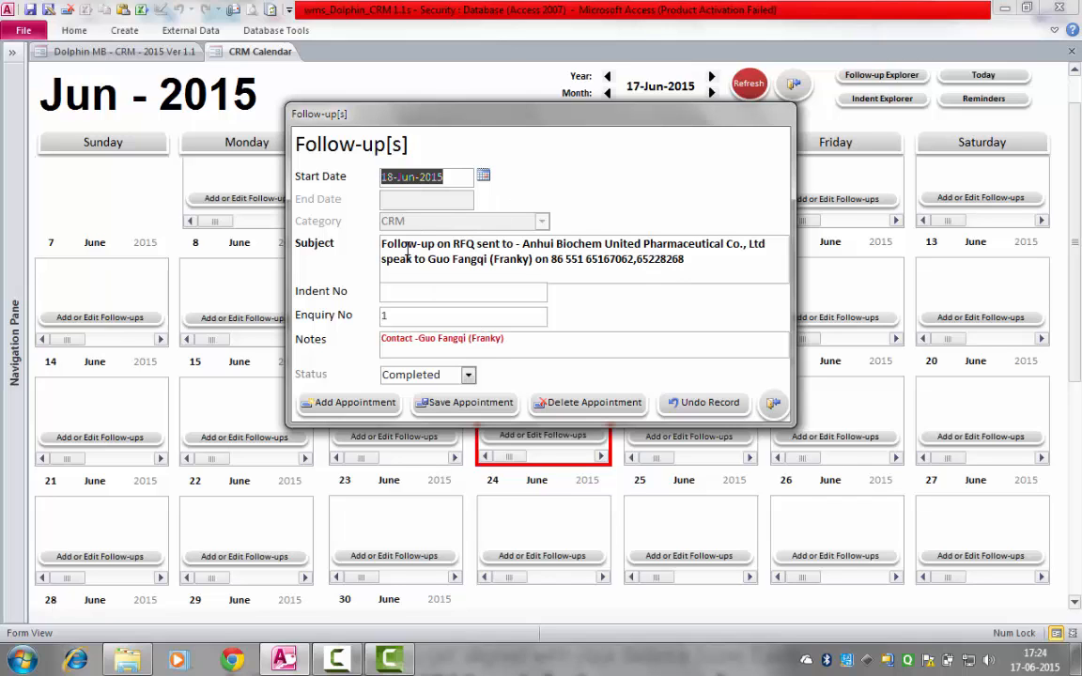
{"action": "left_click_drag", "start_coordinate": [383, 242], "coordinate": [695, 272]}
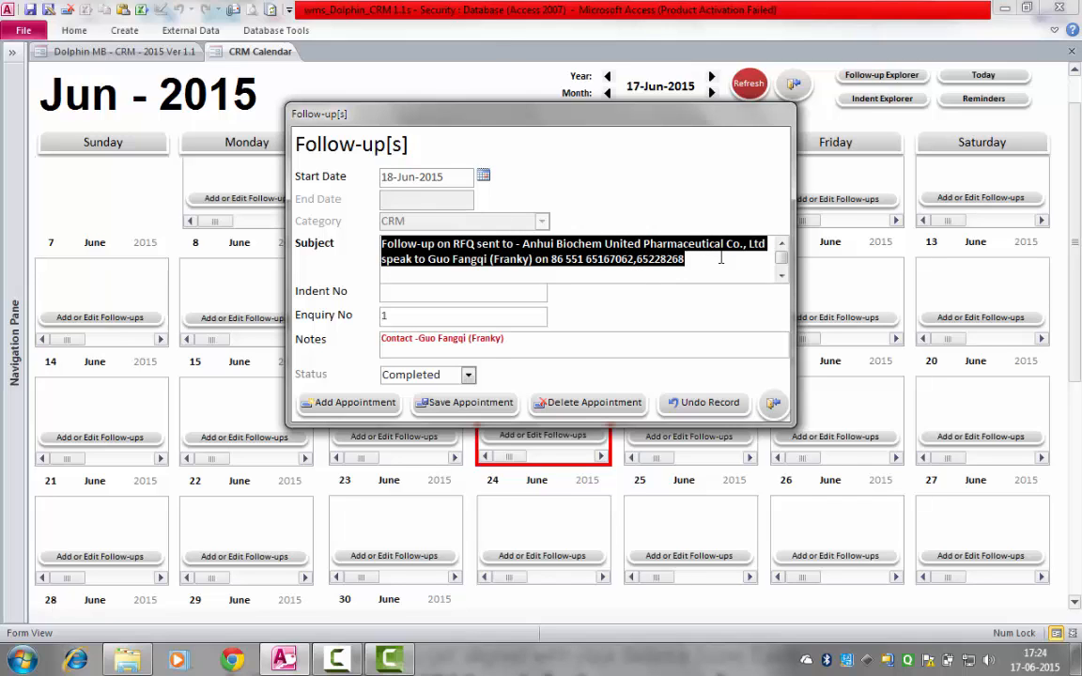
{"action": "left_click", "coordinate": [697, 261]}
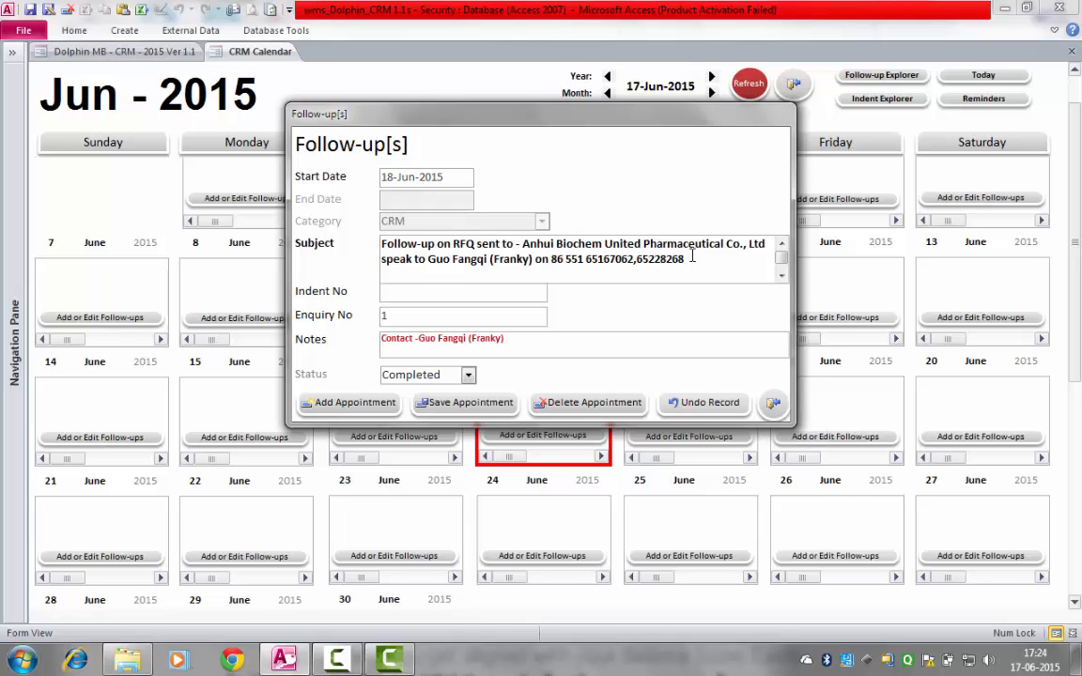
{"action": "left_click_drag", "start_coordinate": [692, 256], "coordinate": [383, 242]}
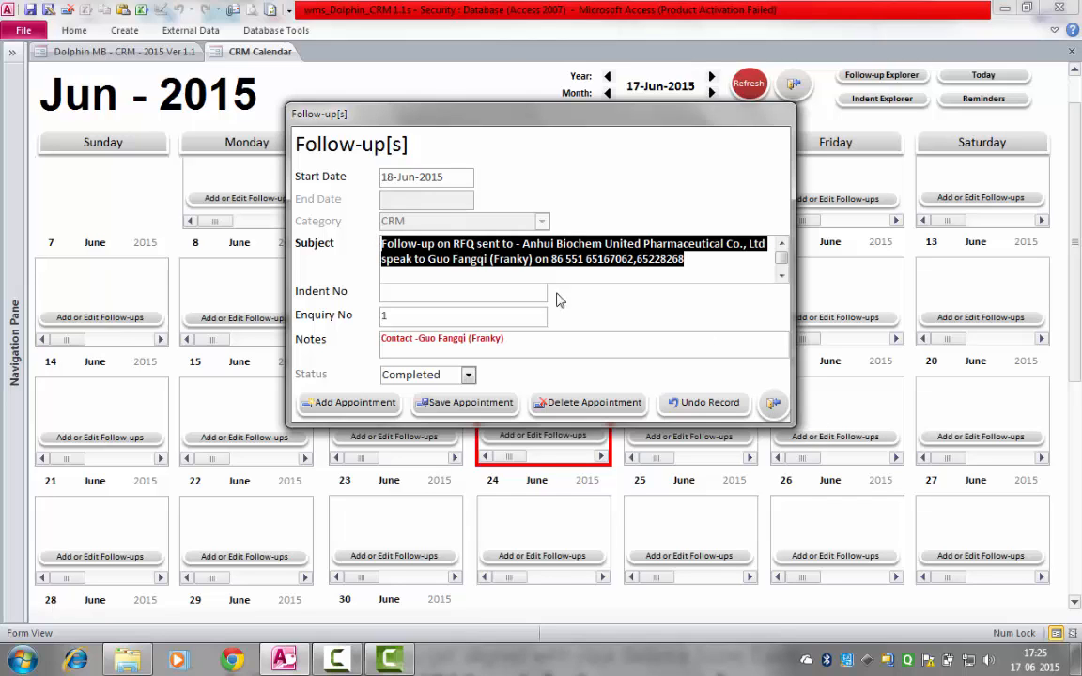
{"action": "double_click", "coordinate": [384, 315]}
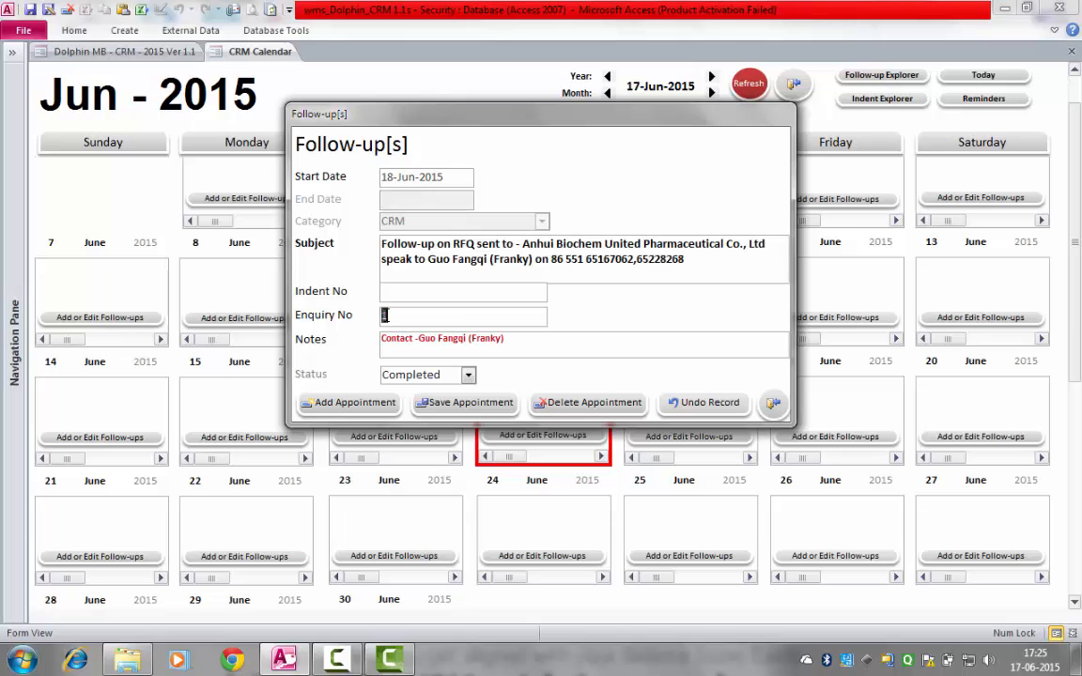
{"action": "left_click", "coordinate": [776, 404]}
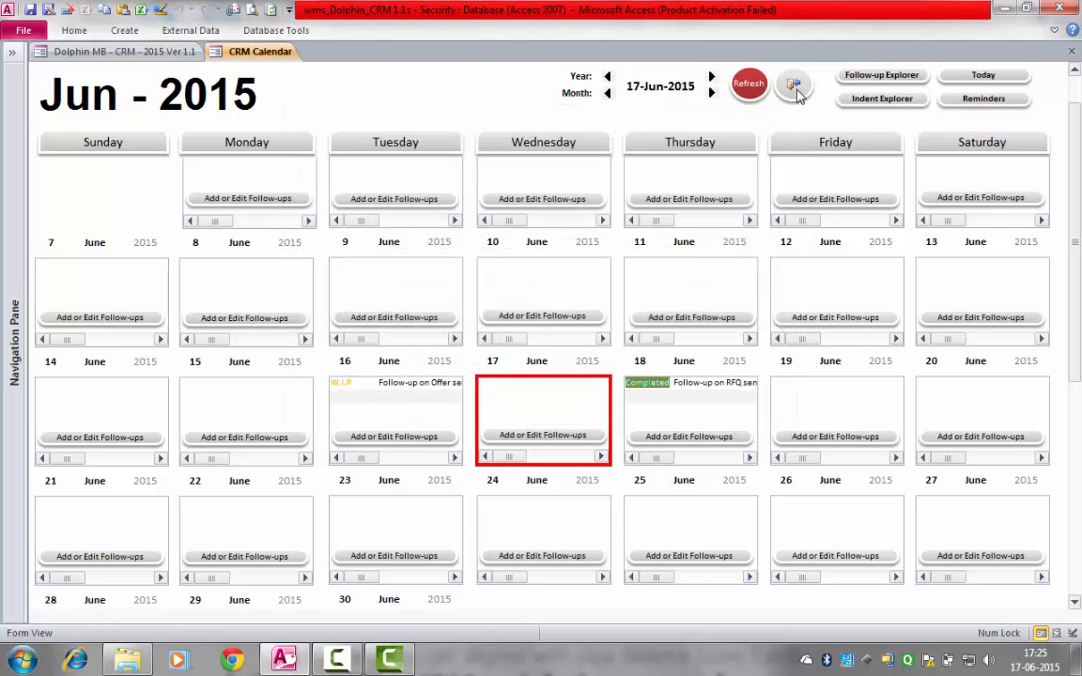
{"action": "left_click", "coordinate": [794, 86]}
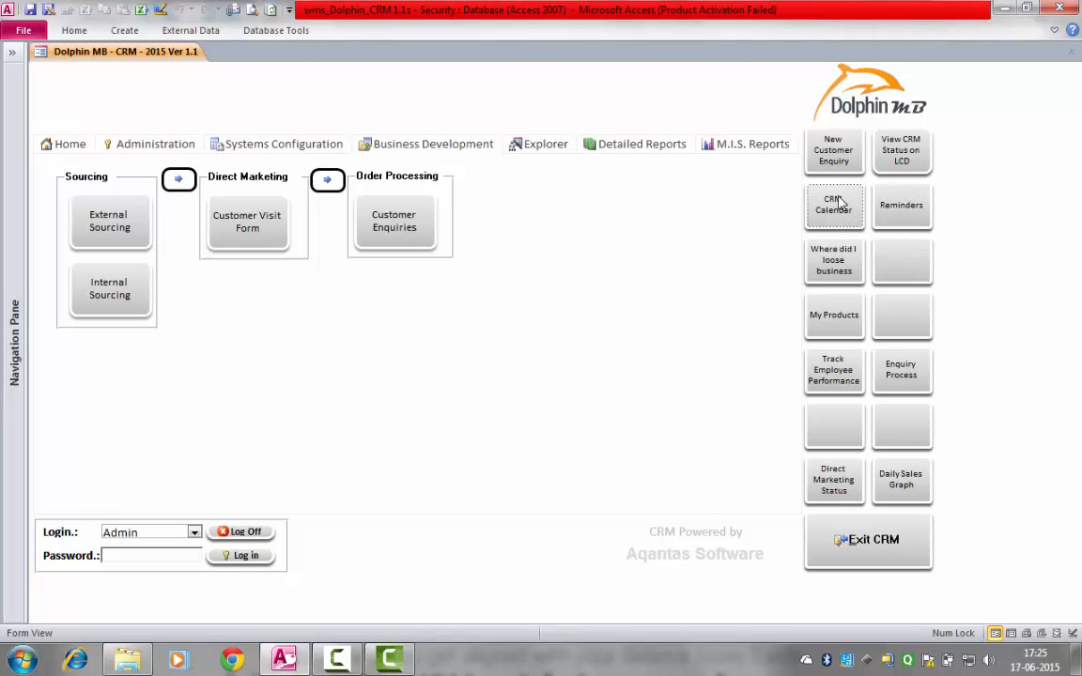
Review the AARTI INDUSTRIES opportunity entry in the CRM Reminders list, then close the reminders
{"action": "left_click", "coordinate": [902, 206]}
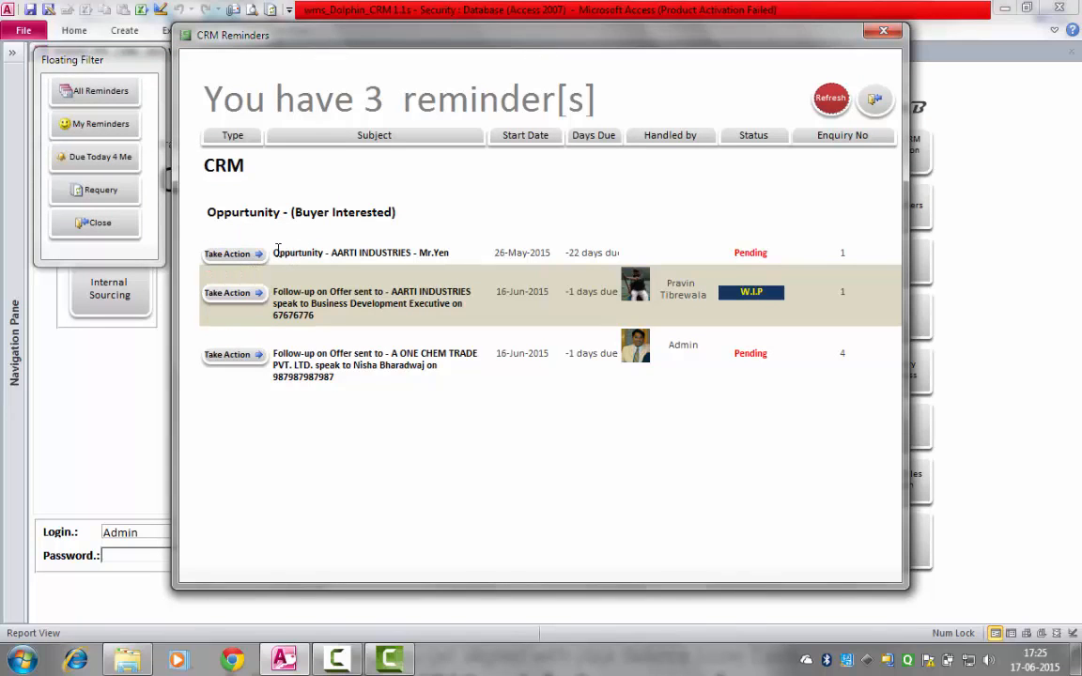
{"action": "left_click_drag", "start_coordinate": [274, 252], "coordinate": [413, 253]}
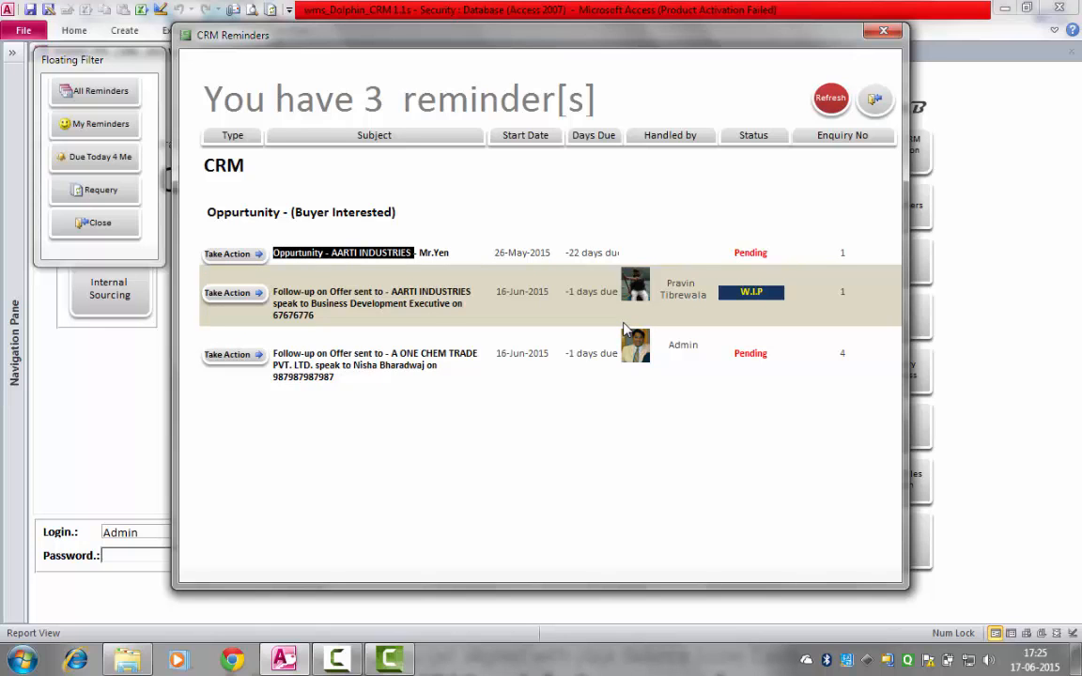
{"action": "left_click", "coordinate": [355, 267]}
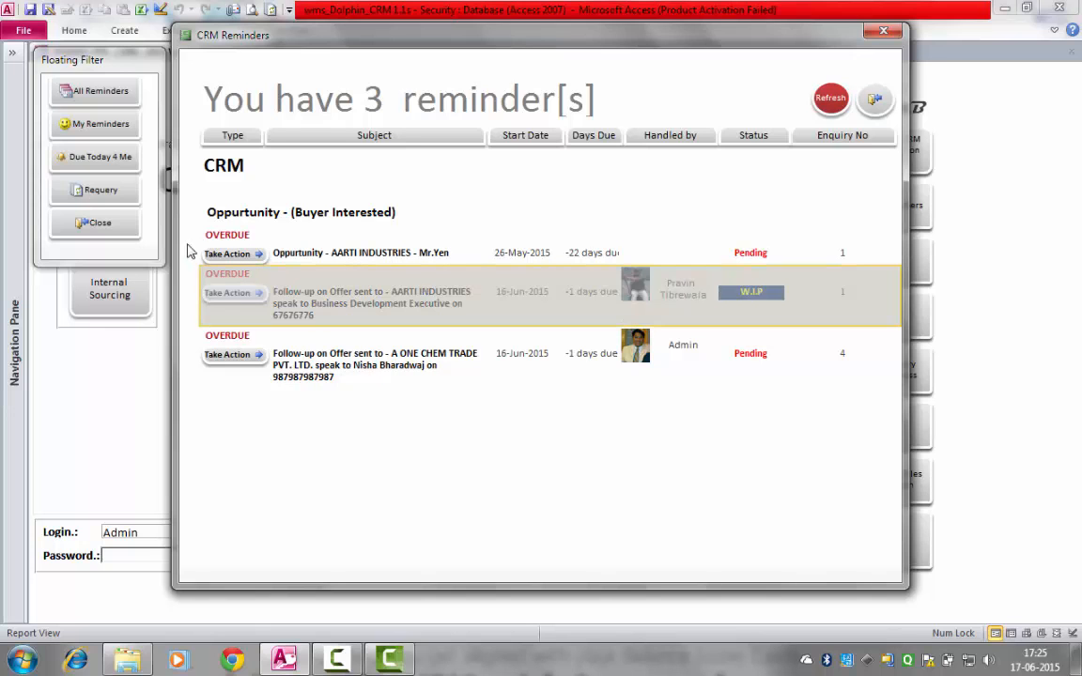
{"action": "left_click", "coordinate": [99, 223]}
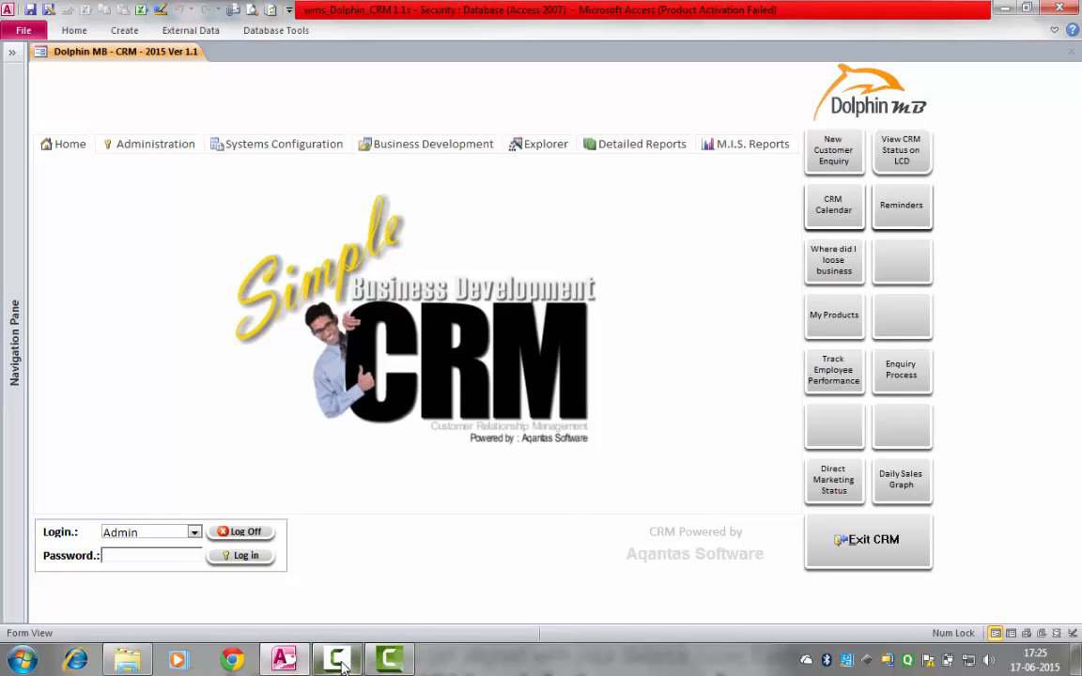
{"action": "mouse_move", "coordinate": [342, 665]}
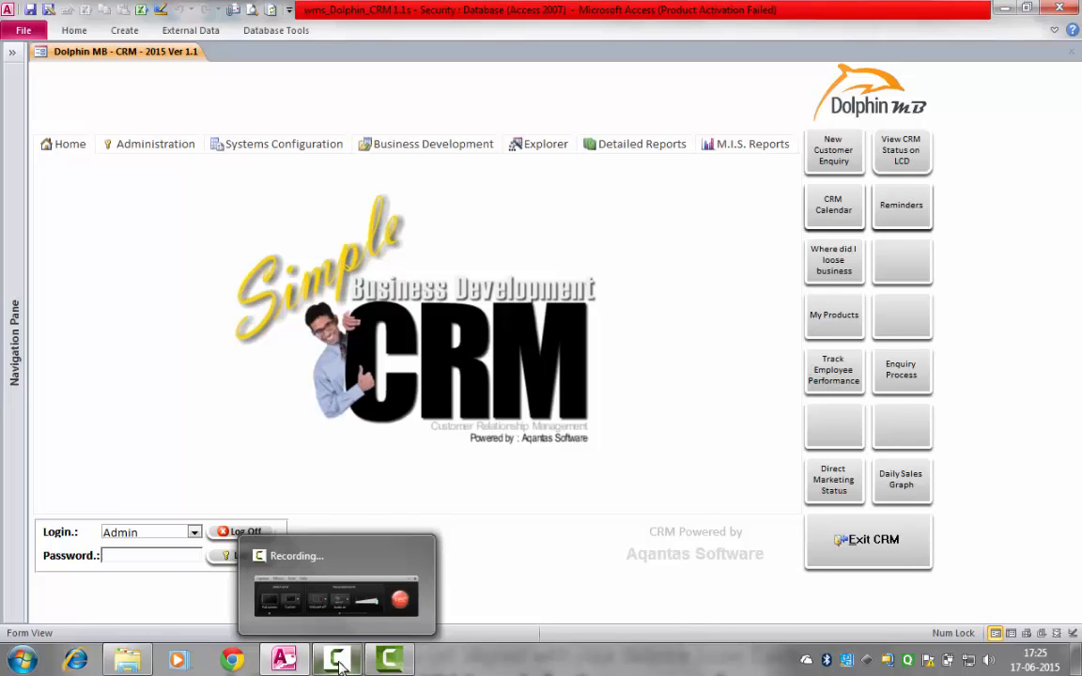
{"action": "left_click", "coordinate": [341, 663]}
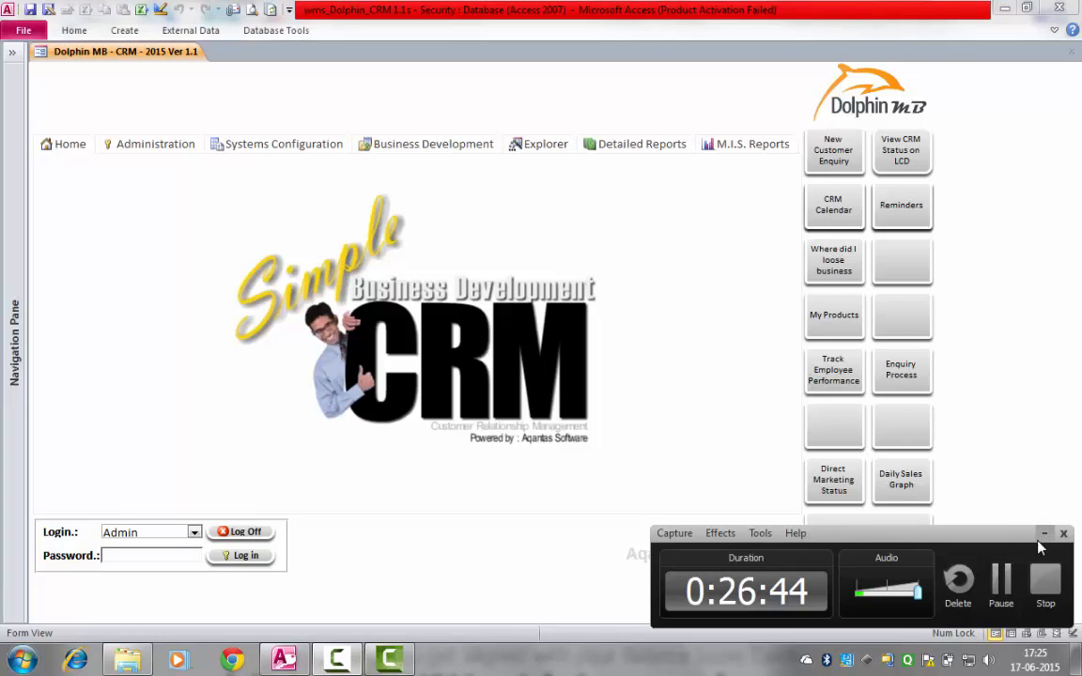